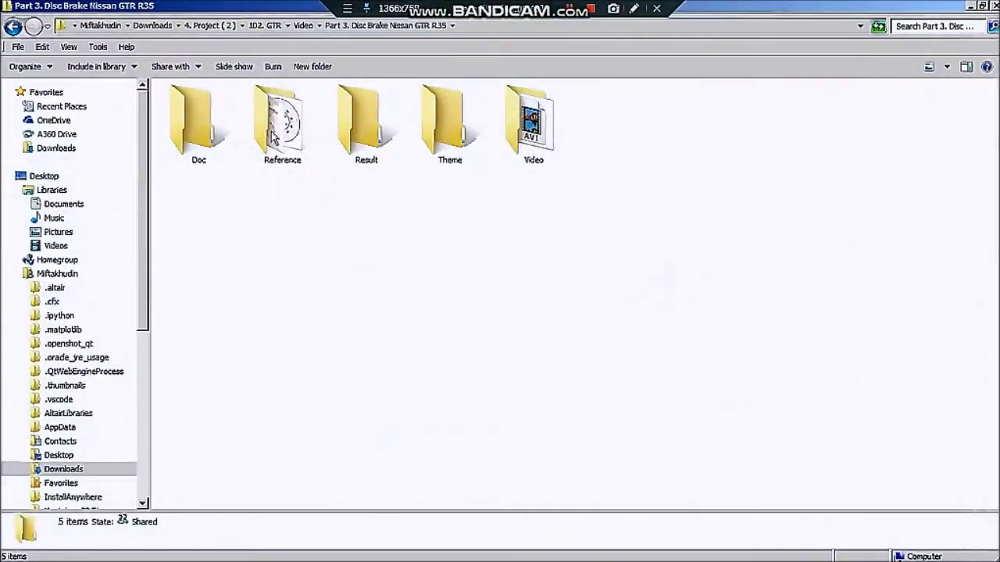
# Open the Reference folder to show the Nissan GT-R brake reference images
pyautogui.click(274, 137)
pyautogui.doubleClick(264, 135)
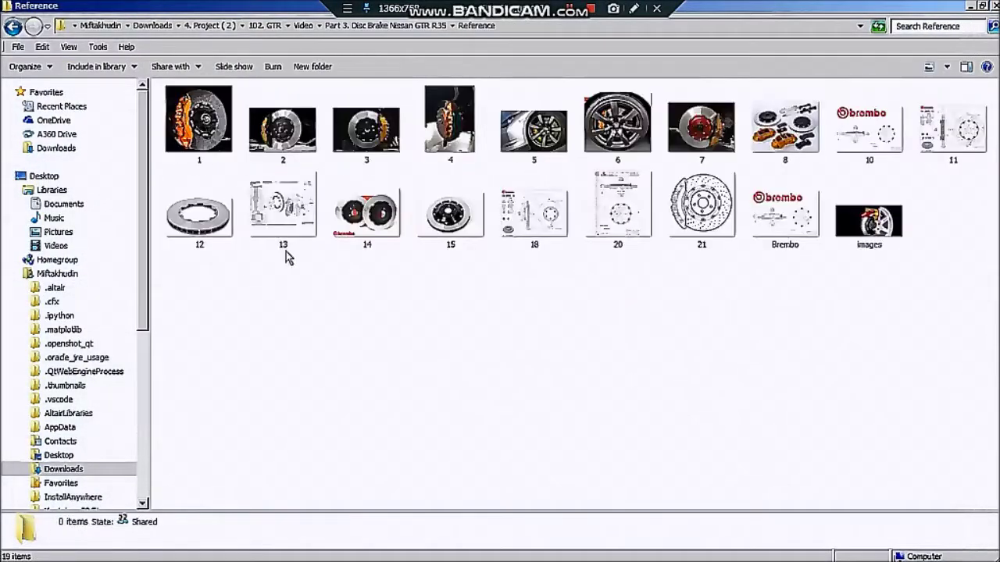
# Open reference image 21 full size and page forward through the brake images
pyautogui.doubleClick(701, 205)
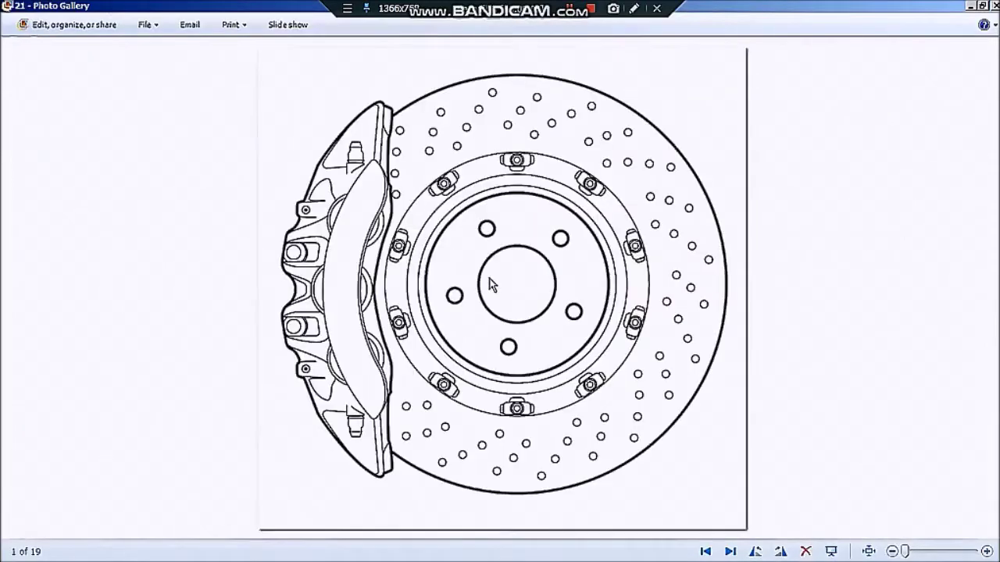
pyautogui.press('Right')
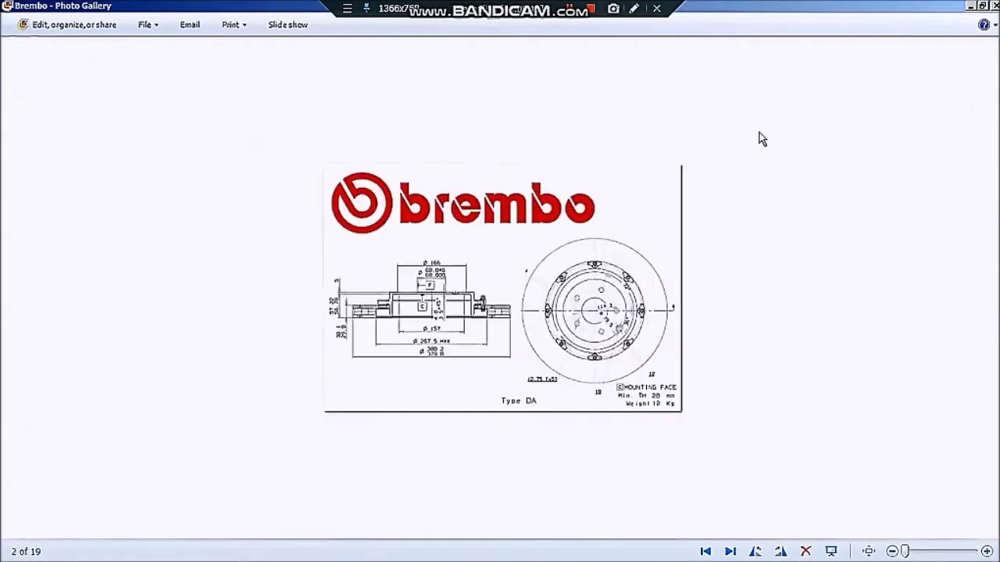
pyautogui.scroll(3, 442, 240)
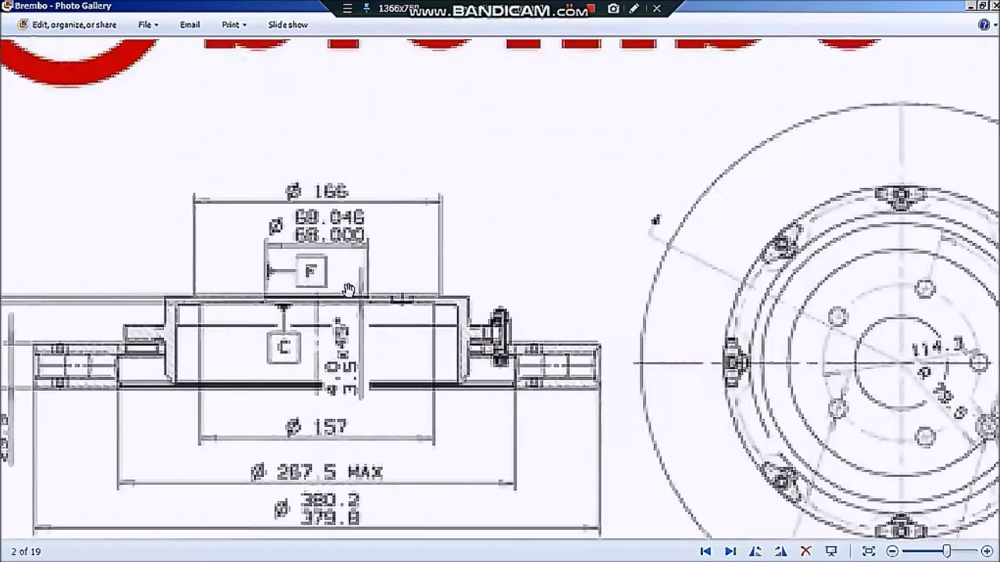
pyautogui.scroll(-1, 443, 240)
pyautogui.scroll(-1, 432, 240)
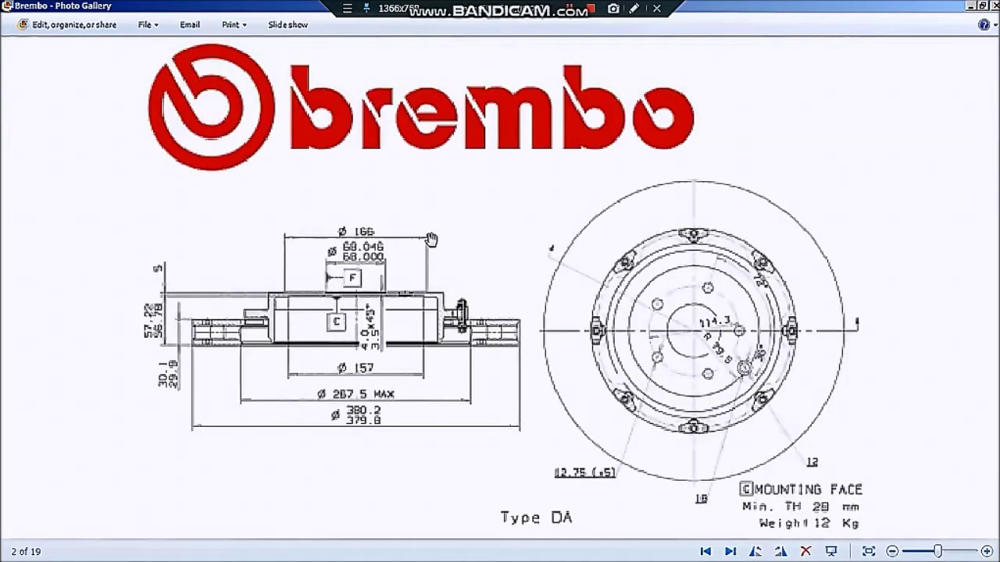
pyautogui.press('Right')
pyautogui.press('Right')
pyautogui.press('Right')
pyautogui.press('Right')
pyautogui.press('Right')
pyautogui.press('Right')
pyautogui.press('Right')
pyautogui.press('Right')
pyautogui.press('Right')
pyautogui.press('Right')
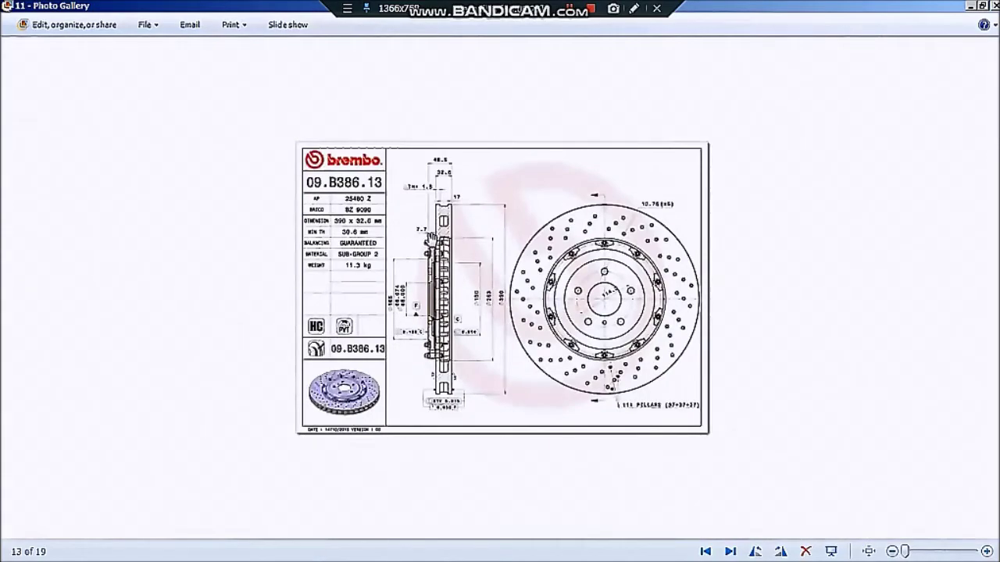
pyautogui.scroll(2, 431, 238)
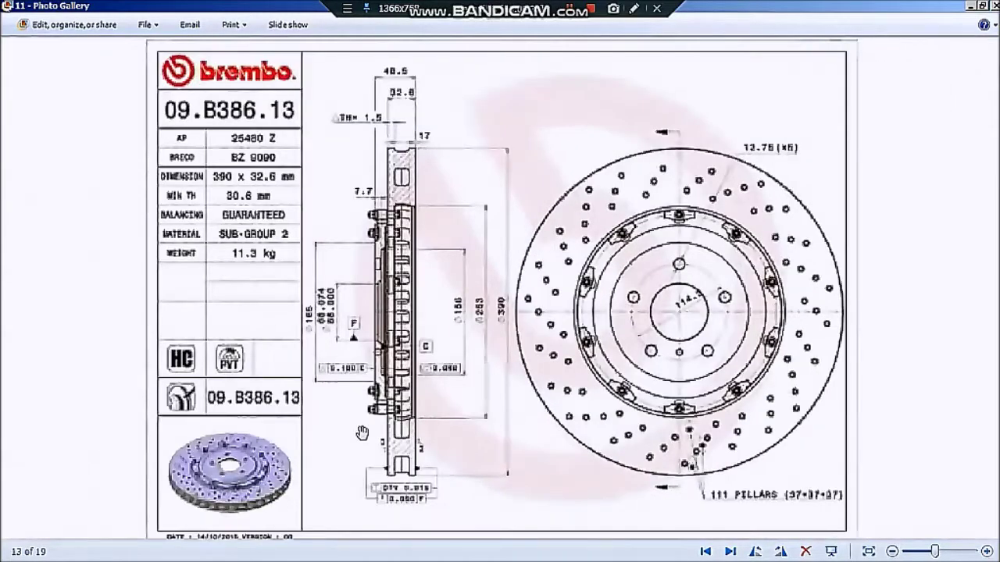
# Advance to the AP caliper drawing, then restore the image viewer and move it left
pyautogui.press('Right')
pyautogui.press('Right')
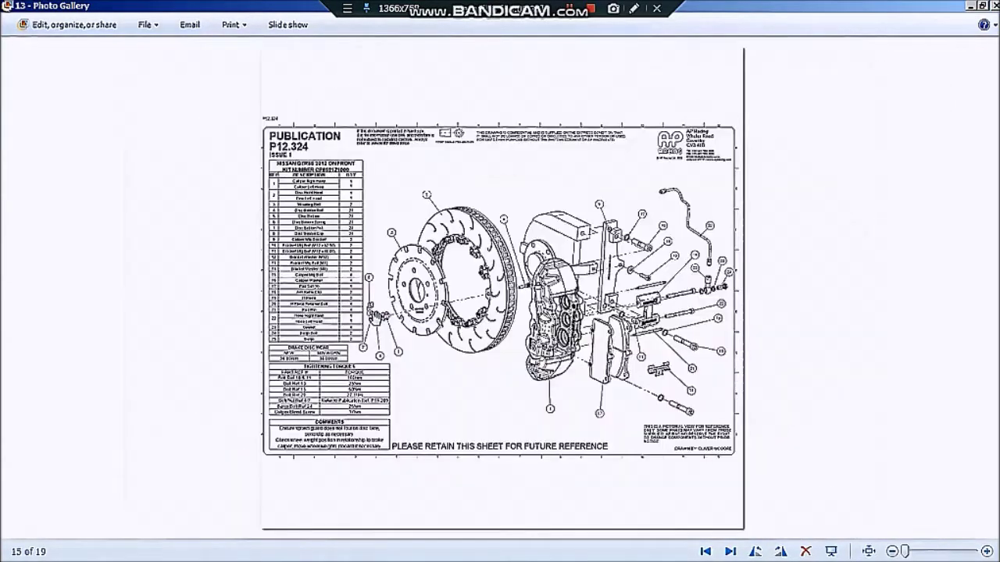
pyautogui.scroll(2, 384, 303)
pyautogui.scroll(-2, 383, 303)
pyautogui.press('Right')
pyautogui.press('Right')
pyautogui.press('Right')
pyautogui.press('Right')
pyautogui.scroll(2, 384, 303)
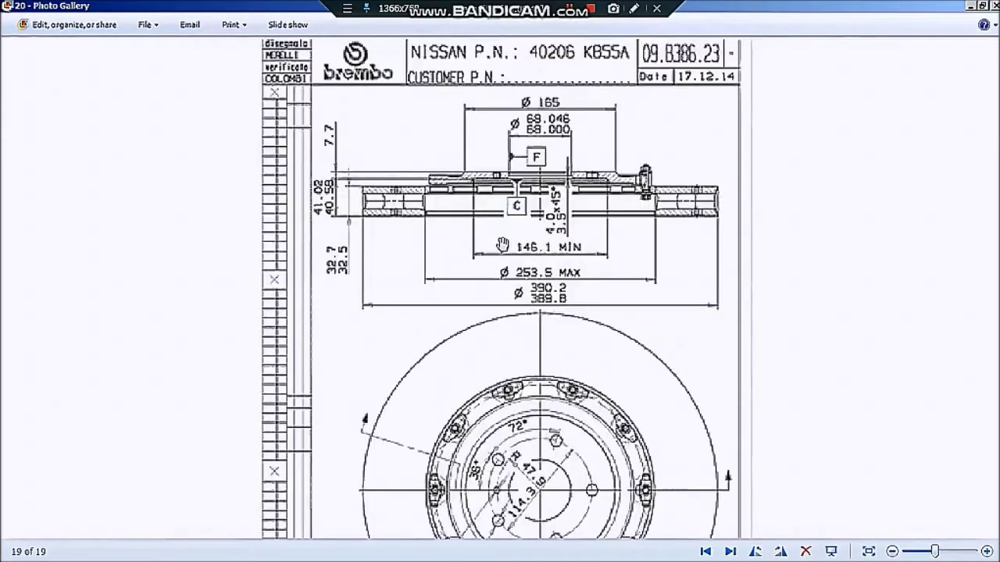
pyautogui.click(981, 6)
pyautogui.moveTo(762, 8); pyautogui.dragTo(335, 11)
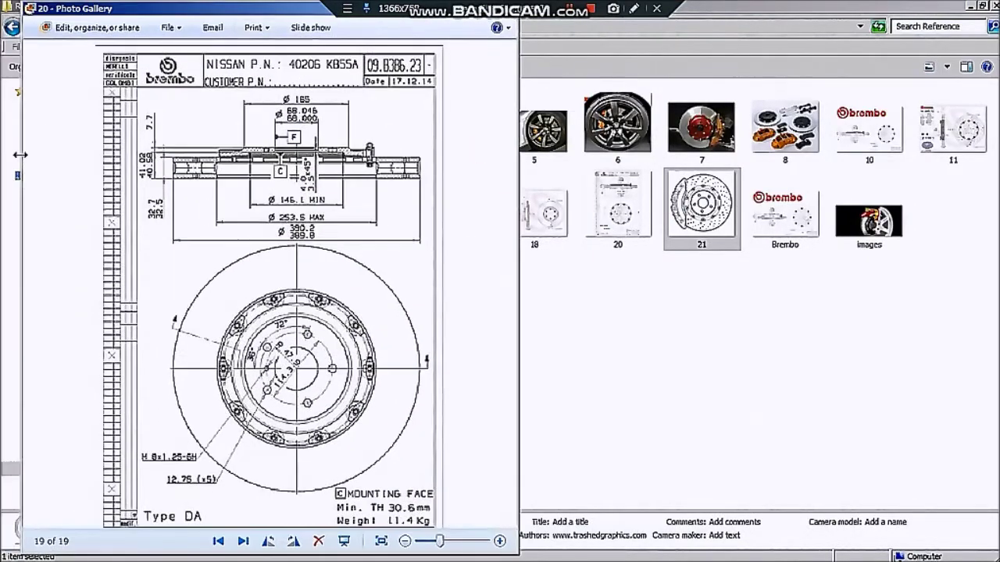
# Snap the image viewer to the left half and SolidWorks to the right half
pyautogui.moveTo(166, 9); pyautogui.dragTo(1, 195)
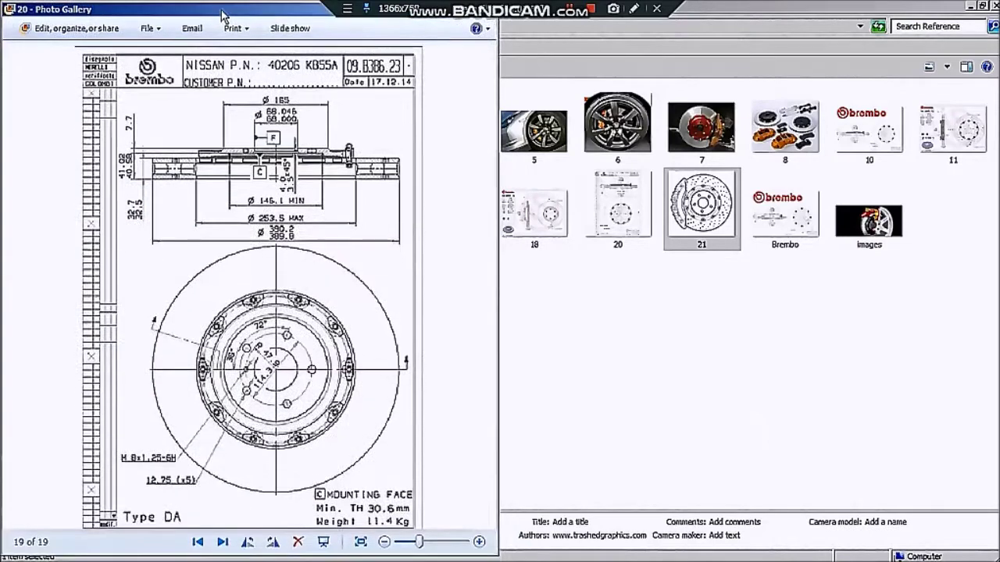
pyautogui.click(983, 309)
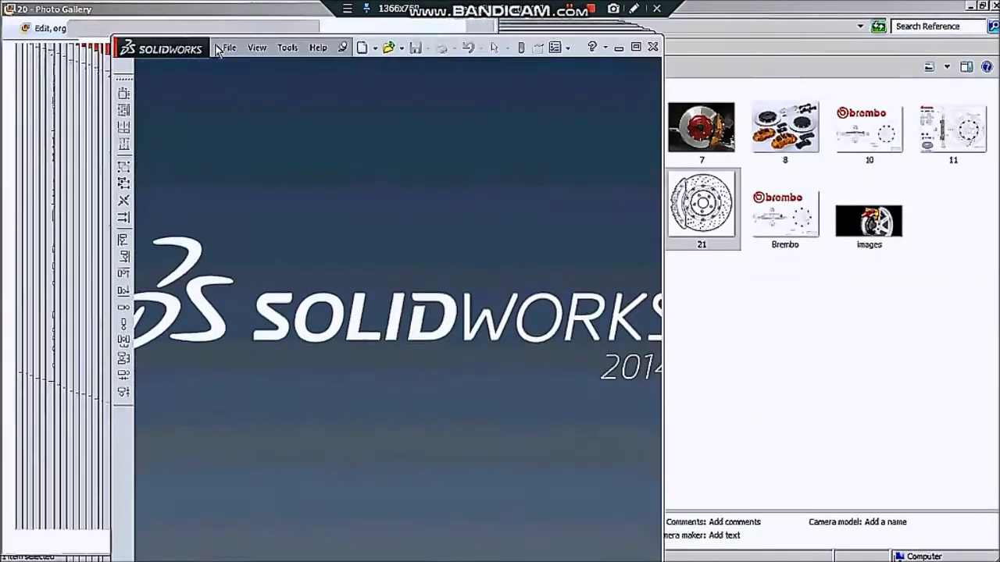
pyautogui.moveTo(229, 16); pyautogui.dragTo(998, 117)
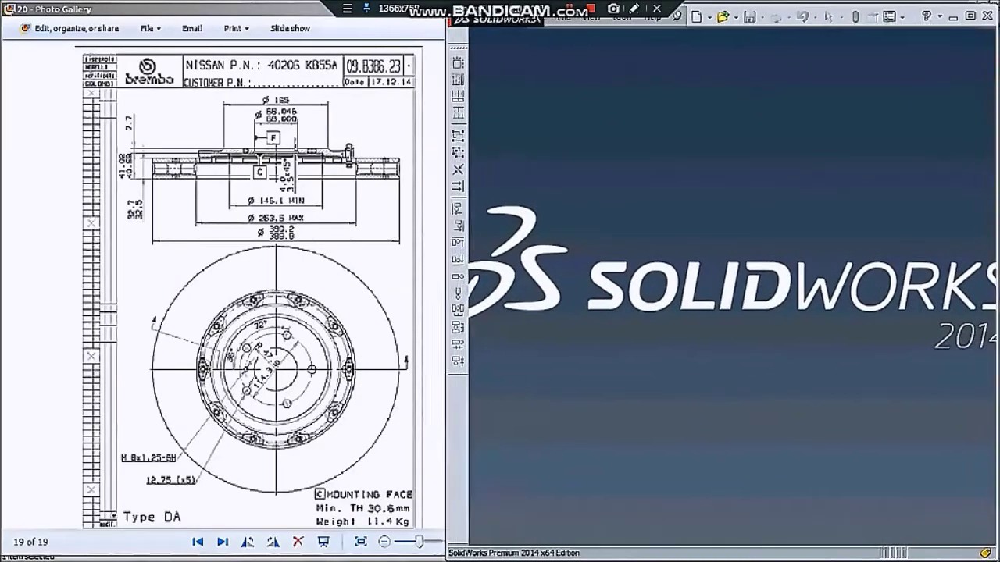
# Open GTR - Sketch.SLDPRT from the recent documents list
pyautogui.click(741, 15)
pyautogui.click(754, 45)
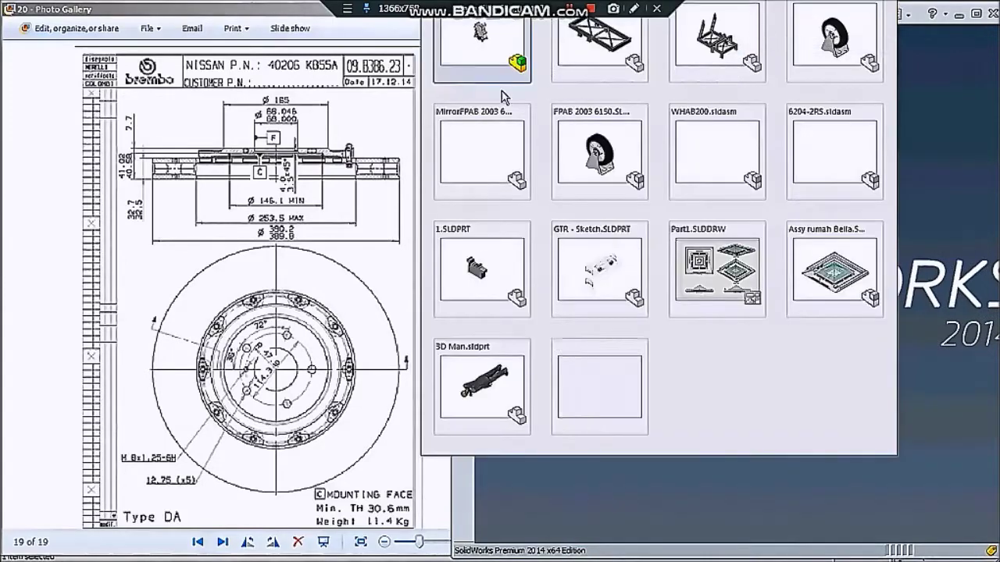
pyautogui.click(600, 248)
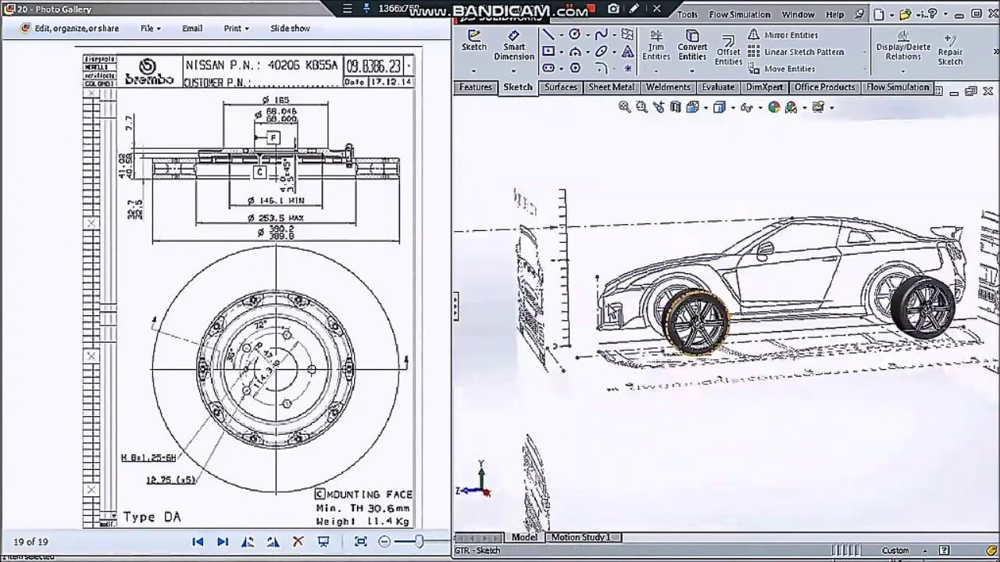
# View Plane1 face-on and inspect the feature tree and visibility options
pyautogui.click(493, 310)
pyautogui.click(510, 285)
pyautogui.click(834, 113)
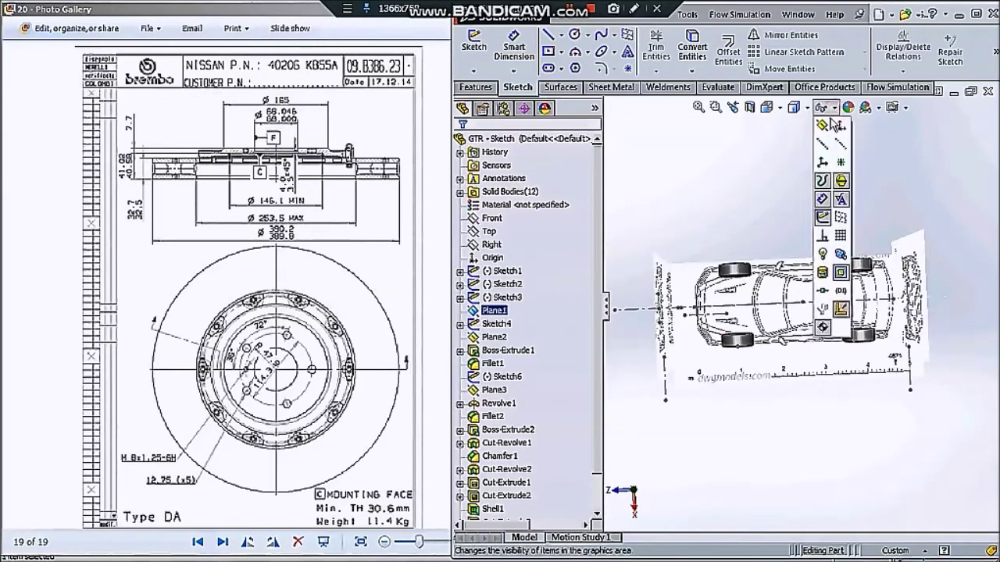
pyautogui.hotkey('ctrl', '4')
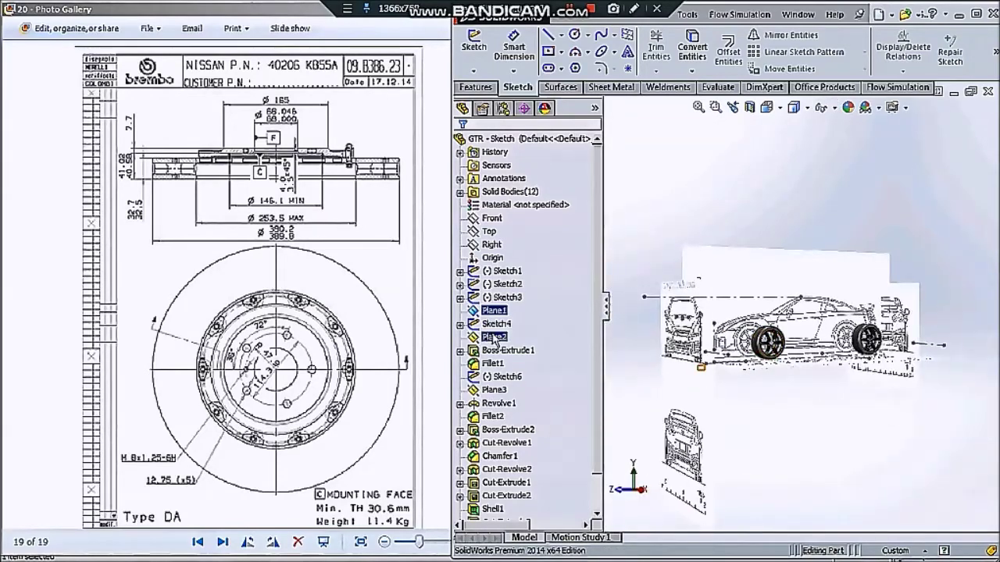
pyautogui.click(496, 299)
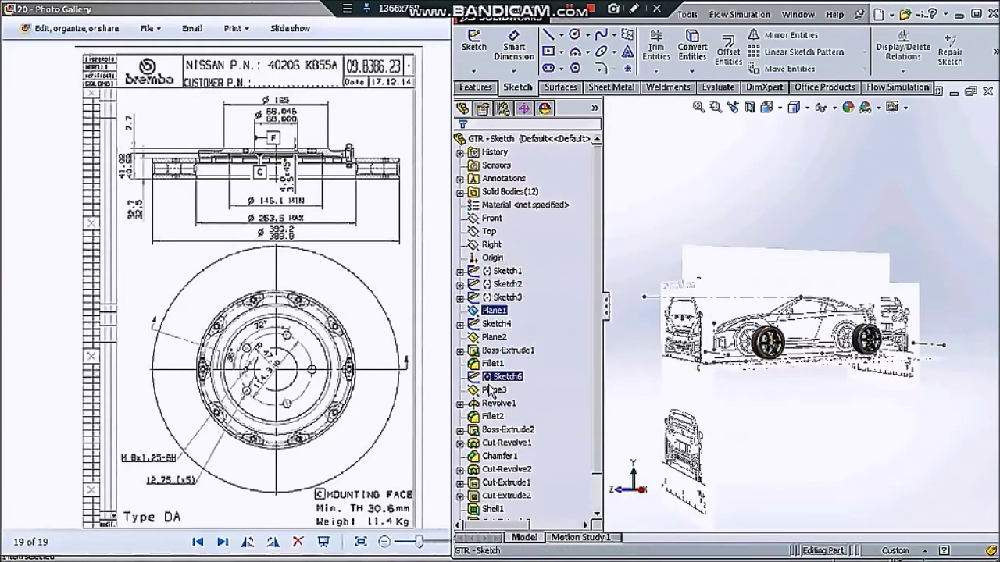
# Start a new sketch on Plane3 and hide the car reference sketch pictures
pyautogui.click(490, 391)
pyautogui.rightClick(490, 390)
pyautogui.click(557, 284)
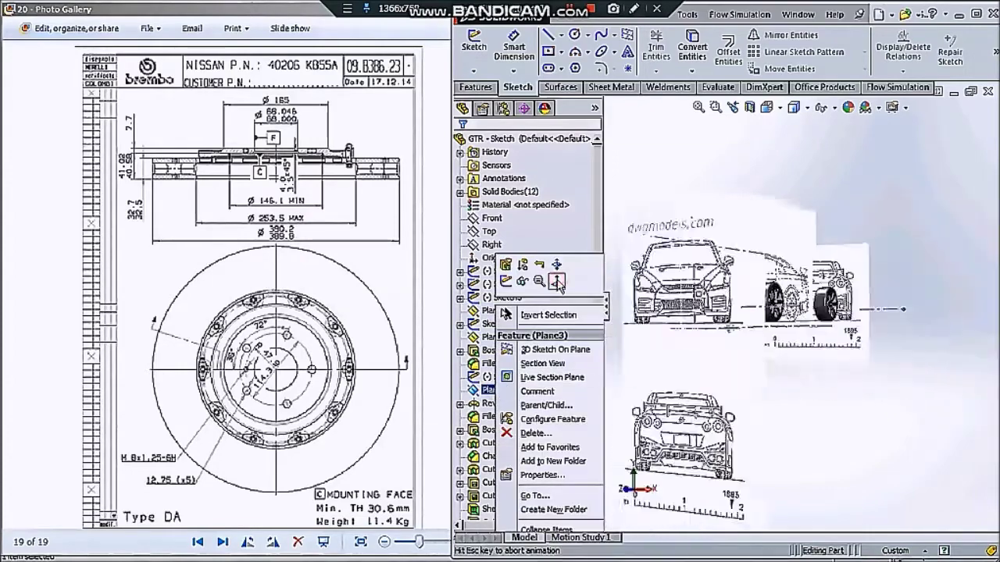
pyautogui.click(825, 107)
pyautogui.click(823, 219)
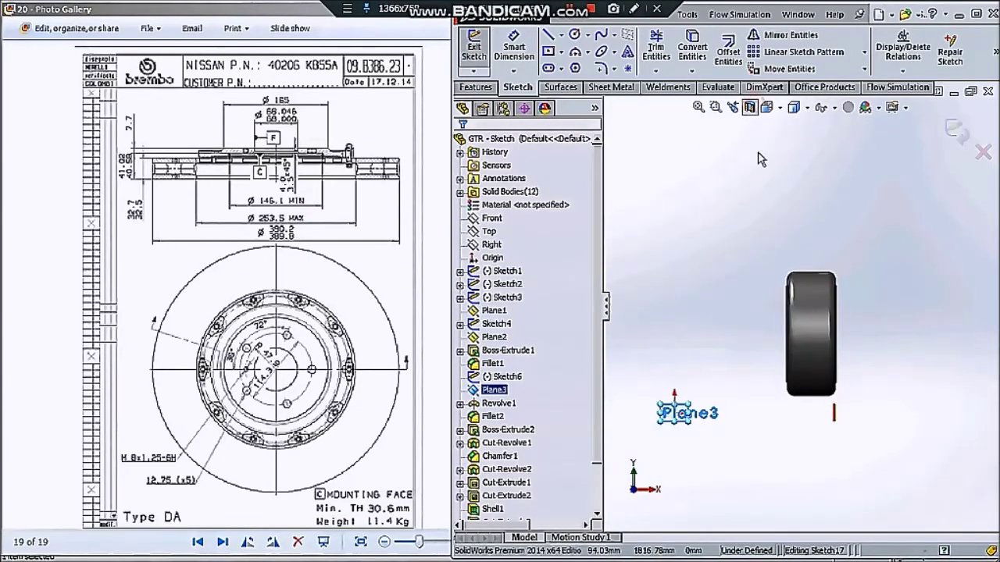
# Apply a section view to the tire and compare it with the Brembo drawing
pyautogui.click(749, 107)
pyautogui.click(464, 153)
pyautogui.scroll(-3, 804, 317)
pyautogui.scroll(-5, 805, 316)
pyautogui.scroll(5, 804, 317)
pyautogui.click(332, 201)
pyautogui.scroll(3, 332, 201)
pyautogui.scroll(3, 332, 202)
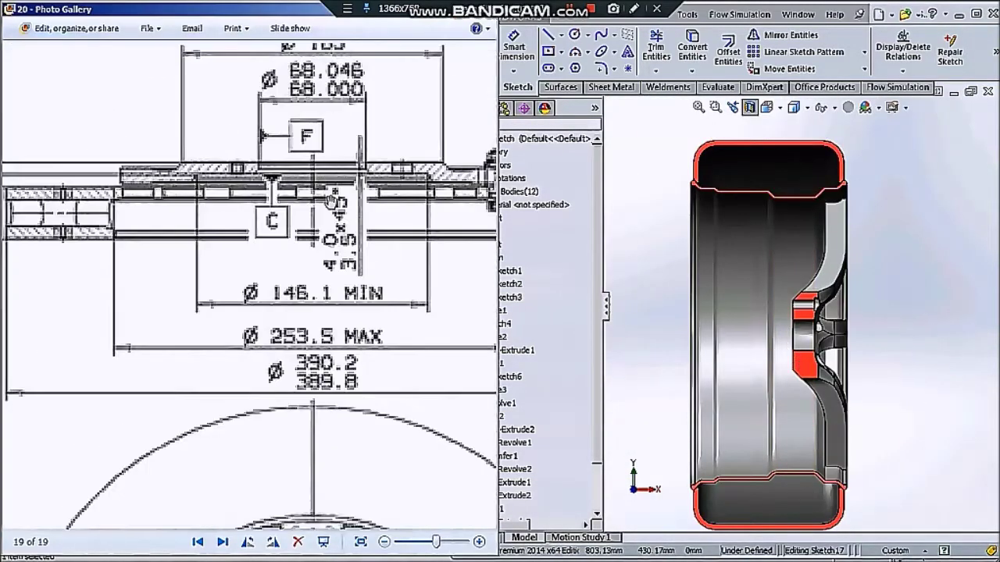
pyautogui.scroll(-3, 332, 202)
# Draw a vertical reference line inside the wheel section
pyautogui.click(548, 34)
pyautogui.scroll(-3, 787, 328)
pyautogui.click(788, 328)
pyautogui.click(787, 241)
pyautogui.press('Escape')
pyautogui.moveTo(294, 235); pyautogui.dragTo(202, 250)
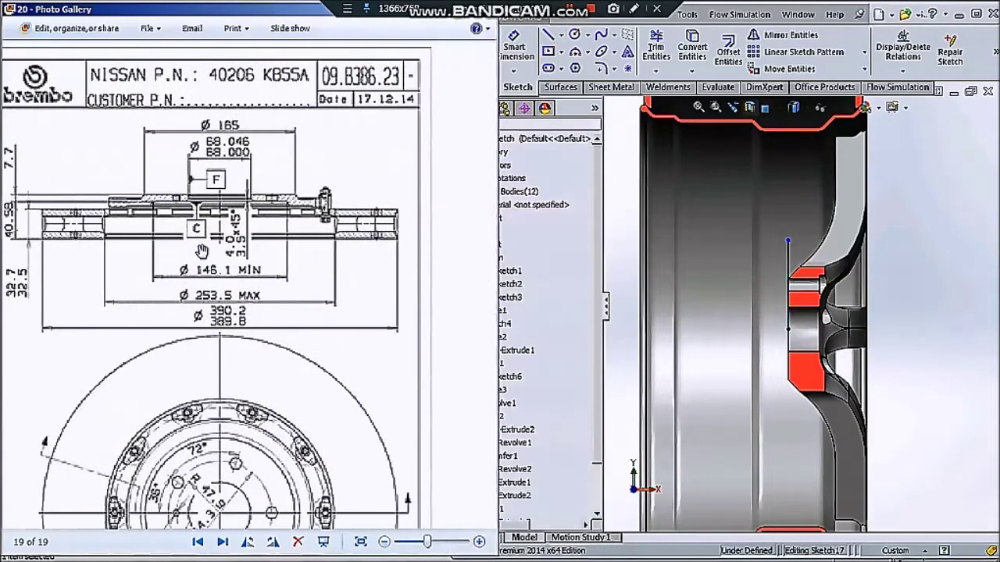
pyautogui.scroll(3, 202, 250)
pyautogui.scroll(2, 202, 250)
# Draw a horizontal line from the base of the vertical line
pyautogui.click(514, 45)
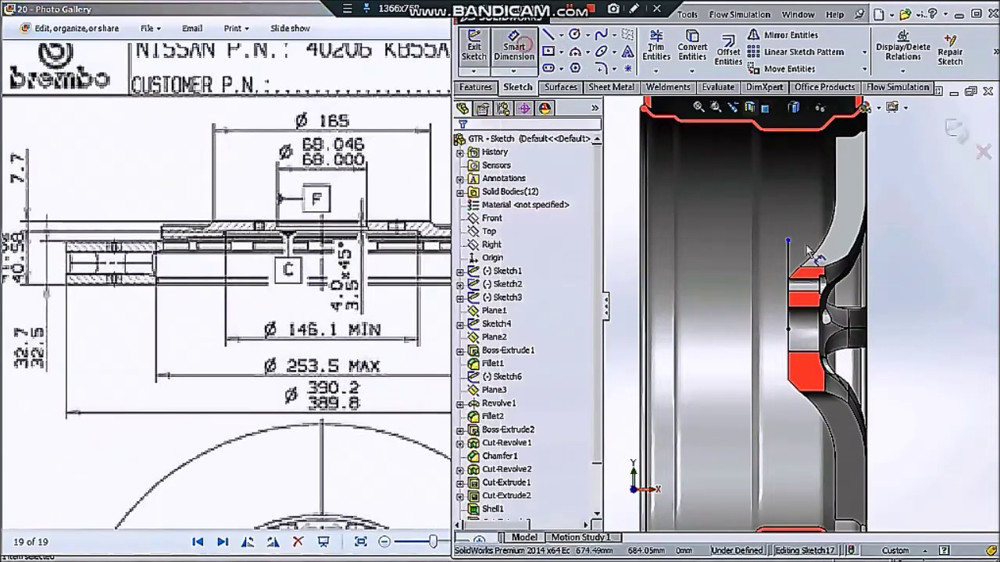
pyautogui.click(550, 37)
pyautogui.click(788, 329)
pyautogui.click(700, 329)
pyautogui.press('Escape')
# Dimension the red section height to 165
pyautogui.click(787, 269)
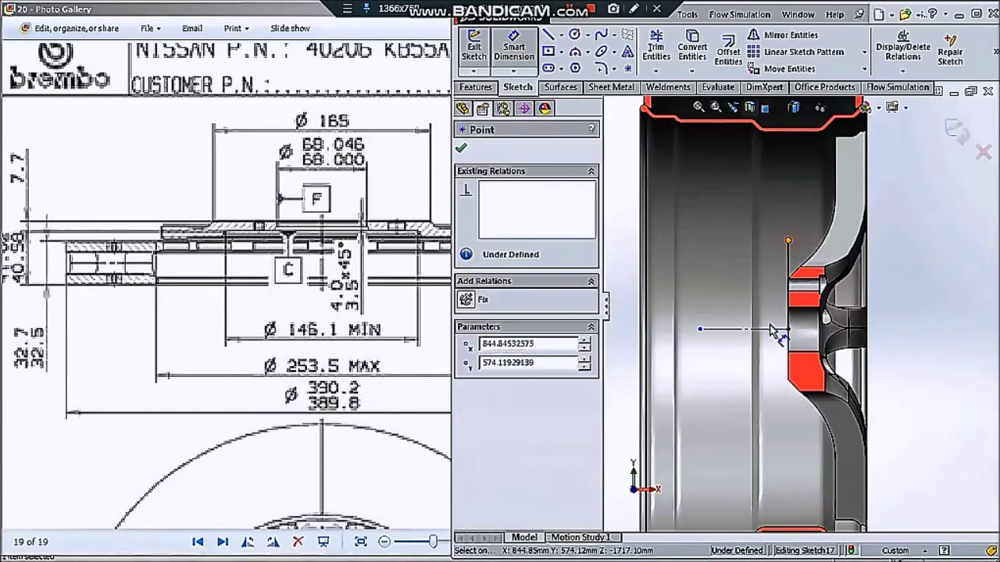
pyautogui.click(789, 389)
pyautogui.click(906, 328)
pyautogui.write('165')
pyautogui.press('Return')
pyautogui.press('Escape')
pyautogui.scroll(-2, 818, 234)
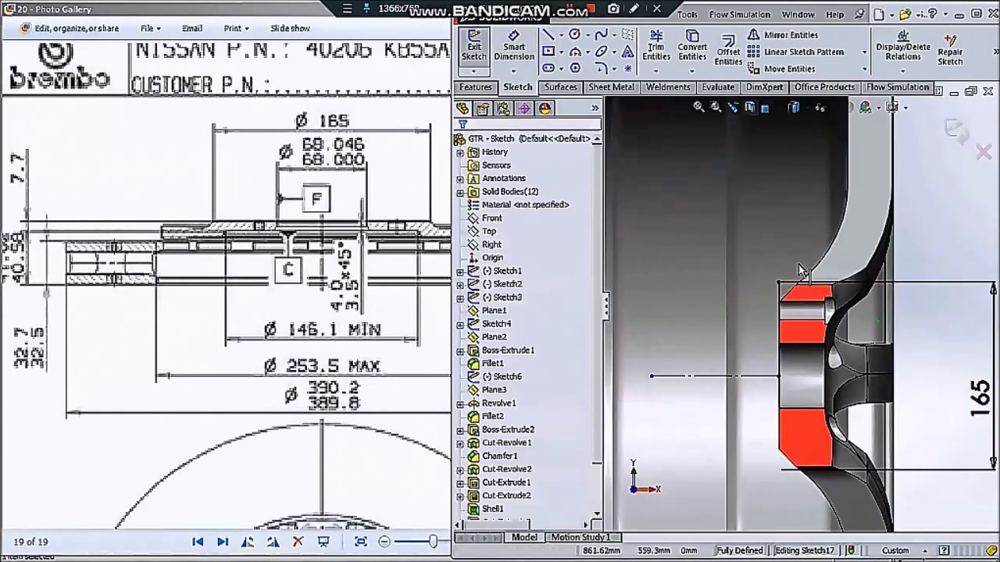
pyautogui.click(548, 36)
pyautogui.moveTo(318, 287); pyautogui.dragTo(361, 323)
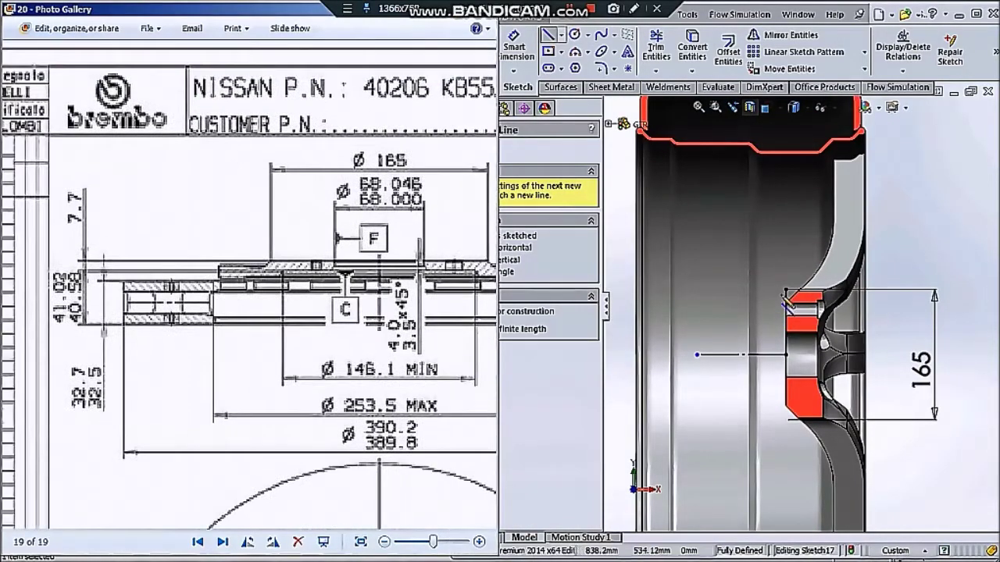
# Sketch a stepped tab profile of connected lines down to the centreline
pyautogui.click(787, 293)
pyautogui.click(773, 291)
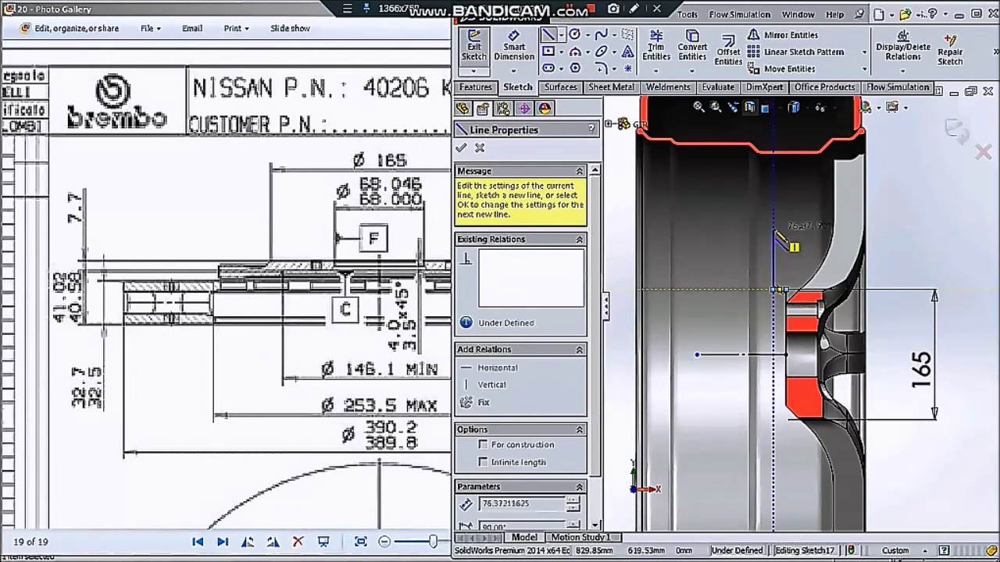
pyautogui.click(771, 246)
pyautogui.click(763, 356)
pyautogui.scroll(-2, 764, 313)
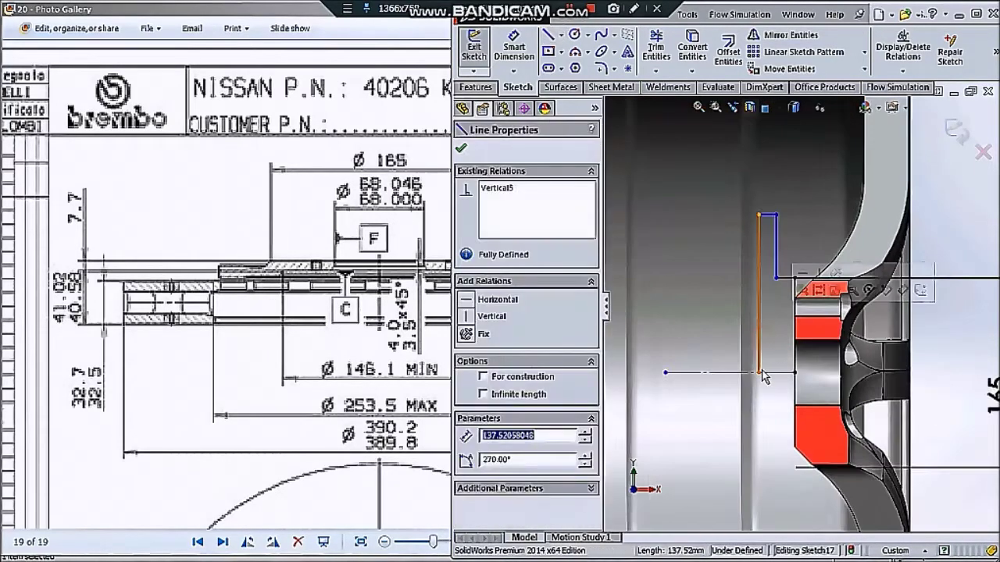
pyautogui.press('Escape')
# Dimension the top horizontal line of the profile to 7.7
pyautogui.click(227, 280)
pyautogui.scroll(2, 227, 279)
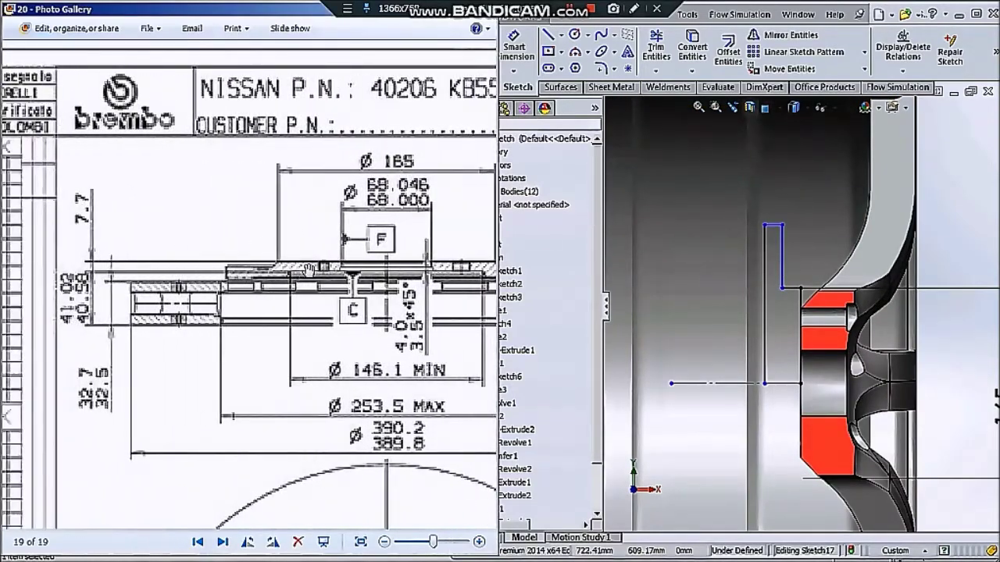
pyautogui.click(859, 289)
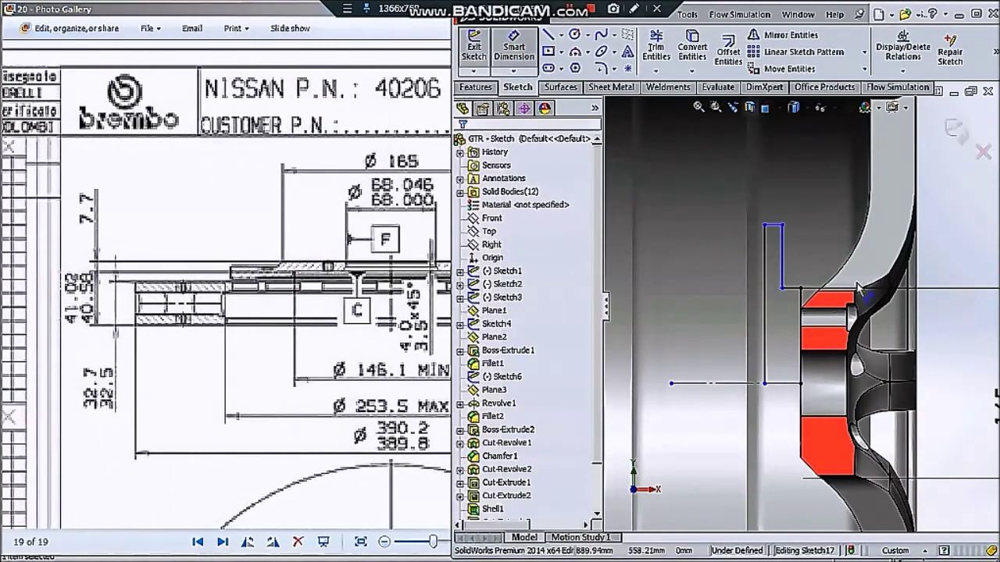
pyautogui.click(773, 225)
pyautogui.click(805, 191)
pyautogui.write('7.7')
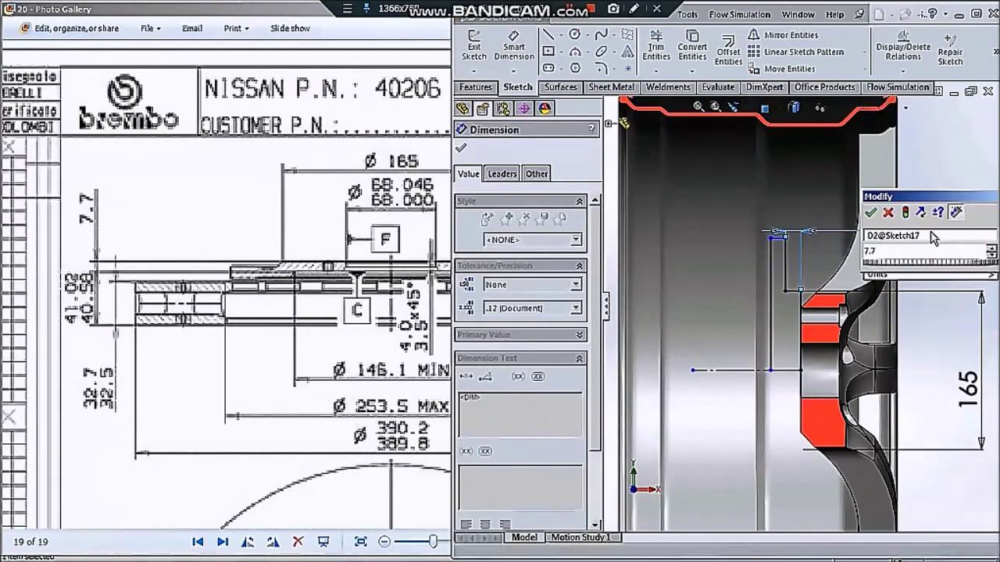
pyautogui.press('Return')
# Change the 7.70 width dimension to 9 after checking the reference drawing
pyautogui.click(310, 311)
pyautogui.scroll(-2, 310, 311)
pyautogui.scroll(-2, 310, 310)
pyautogui.scroll(2, 310, 311)
pyautogui.scroll(2, 310, 310)
pyautogui.click(930, 200)
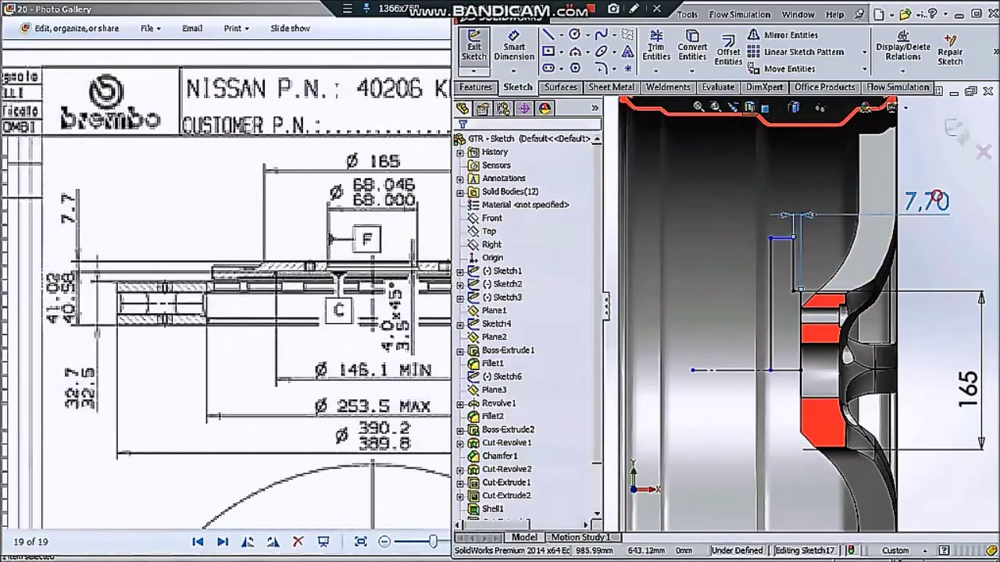
pyautogui.doubleClick(934, 198)
pyautogui.write('9')
pyautogui.press('Return')
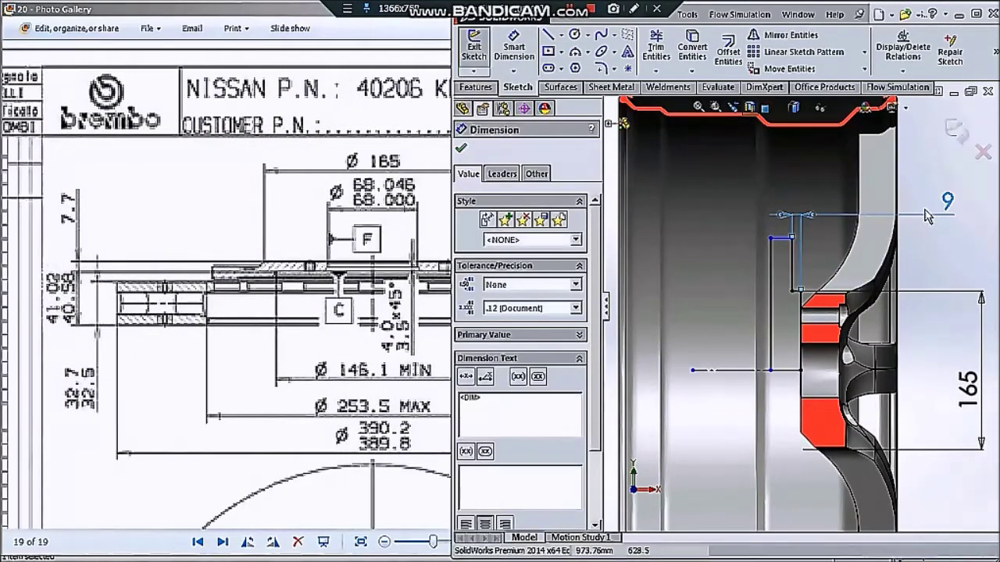
pyautogui.press('Escape')
# Begin dimensioning the vertical profile line, currently reading 31.16
pyautogui.scroll(-1, 830, 264)
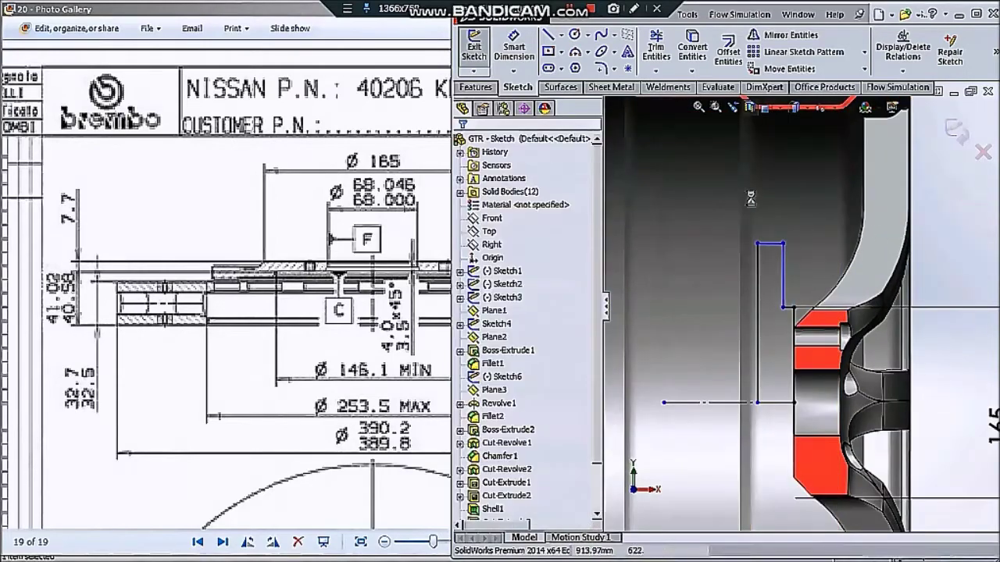
pyautogui.click(513, 48)
pyautogui.click(757, 297)
pyautogui.scroll(2, 796, 321)
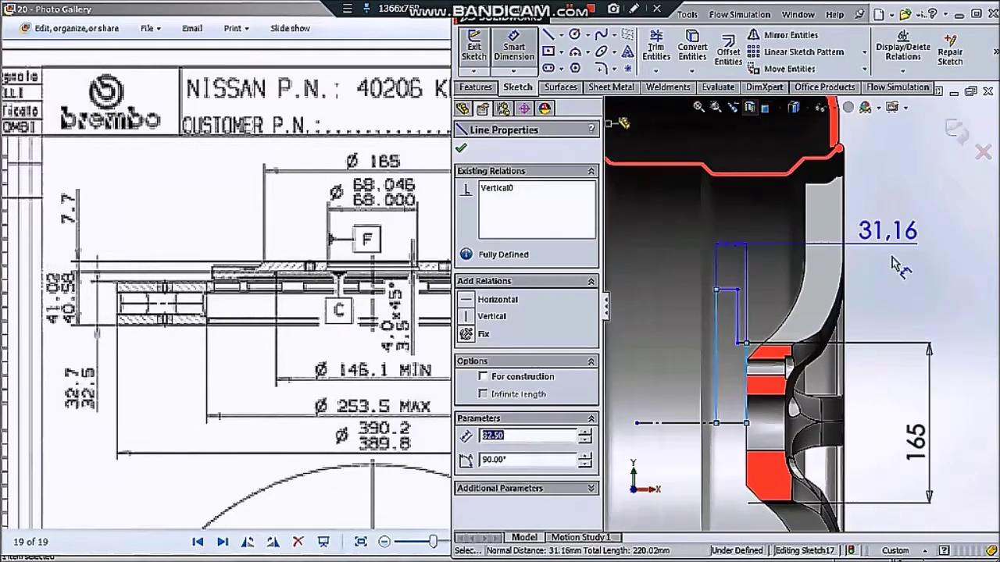
# Place the vertical line's length dimension and accept it as a driven dimension
pyautogui.click(906, 271)
pyautogui.press('Return')
pyautogui.press('Escape')
pyautogui.scroll(-2, 790, 295)
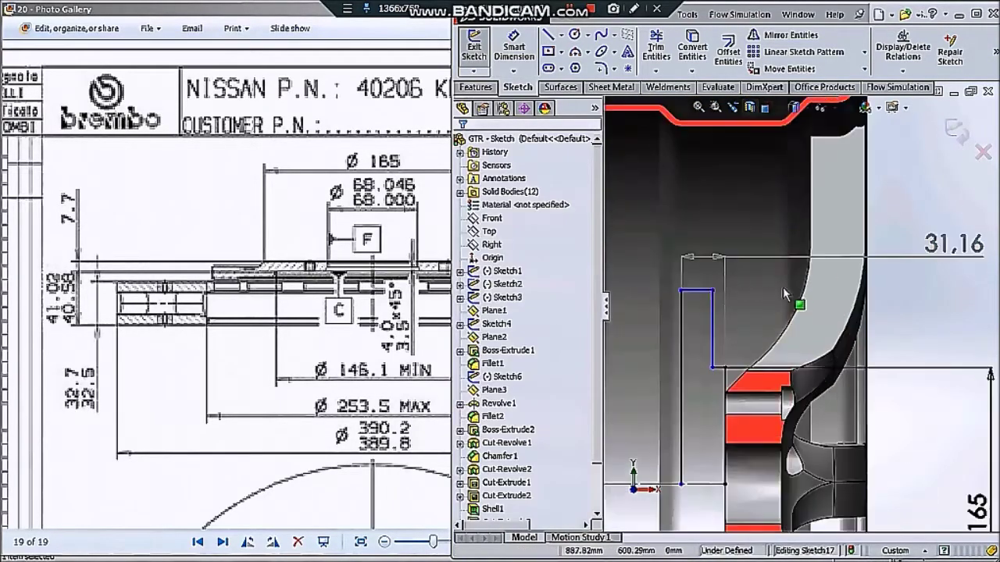
# Add a 55.02 length dimension to the vertical line, then undo it
pyautogui.click(513, 49)
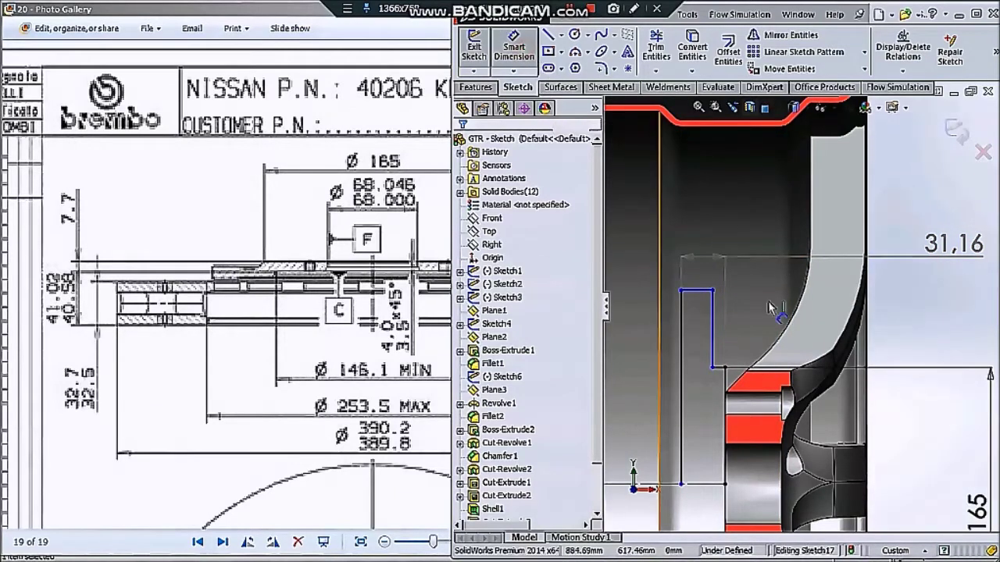
pyautogui.click(712, 328)
pyautogui.click(730, 375)
pyautogui.press('Return')
pyautogui.hotkey('ctrl', 'z')
pyautogui.scroll(1, 734, 329)
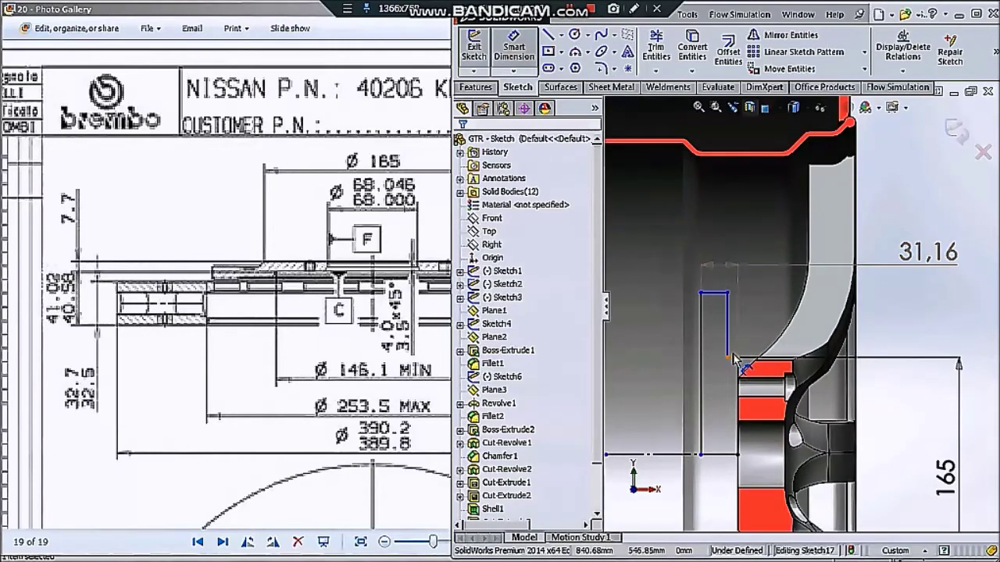
# Dimension the top sketch edge horizontally at 7
pyautogui.click(714, 293)
pyautogui.click(851, 295)
pyautogui.write('7')
pyautogui.press('Return')
pyautogui.scroll(-1, 918, 260)
# Delete the driven 31,16 dimension from the sketch
pyautogui.doubleClick(917, 260)
pyautogui.press('Return')
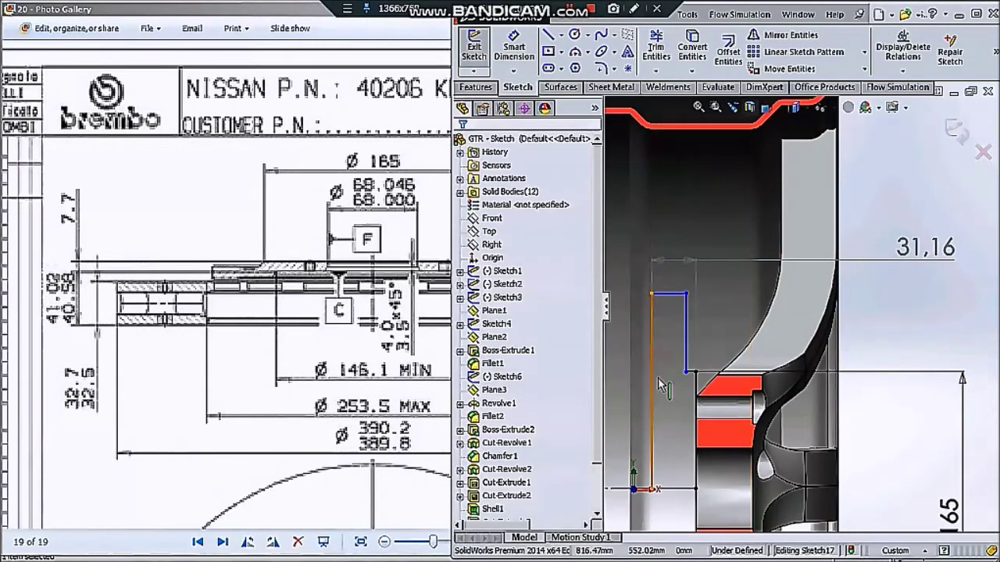
pyautogui.click(659, 375)
pyautogui.click(926, 260)
pyautogui.press('Delete')
# Replace the proposed 24.16 width on the top line with a typed 12
pyautogui.click(670, 297)
pyautogui.click(668, 264)
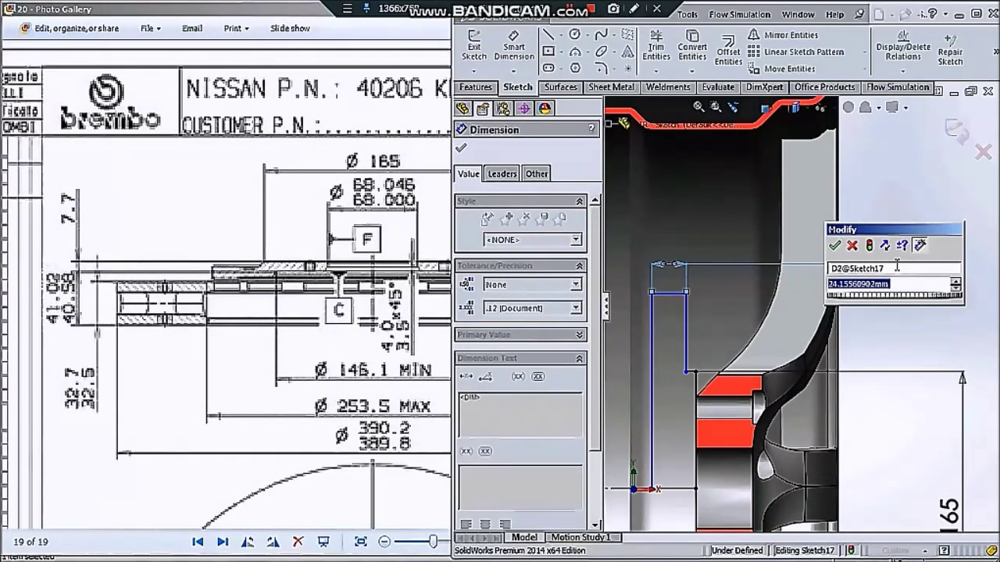
pyautogui.press('BackSpace')
pyautogui.write('1')
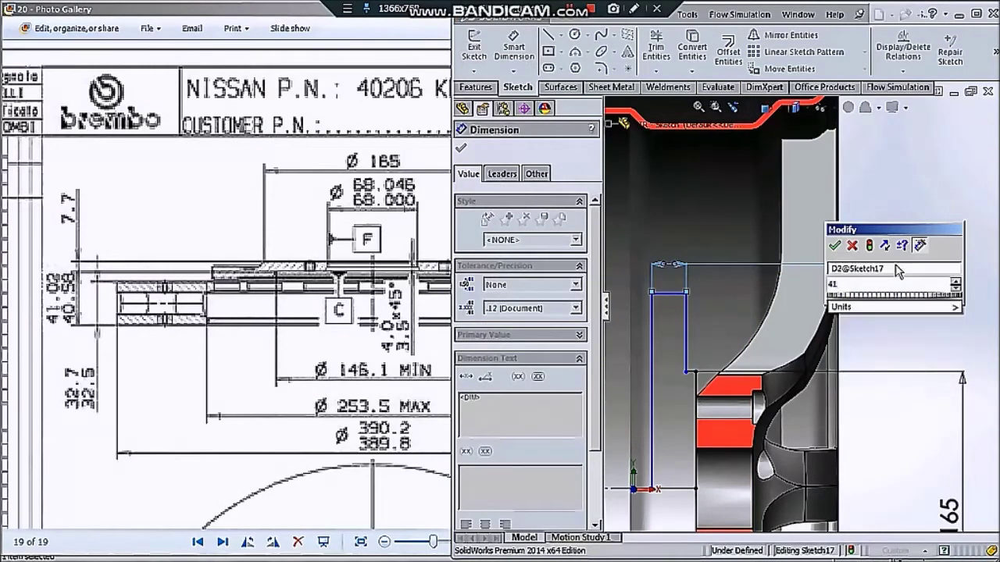
pyautogui.write('2')
pyautogui.press('Return')
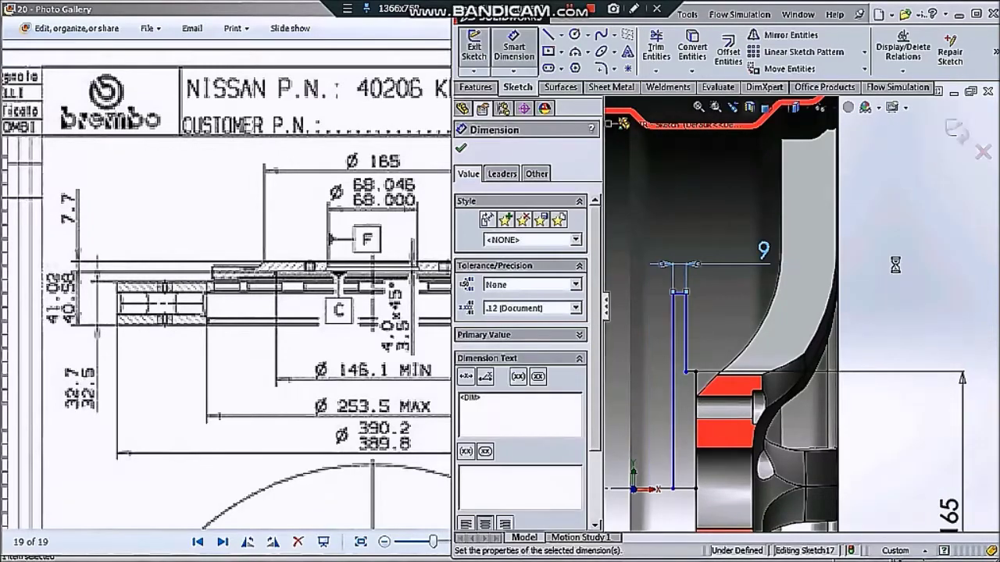
pyautogui.press('Escape')
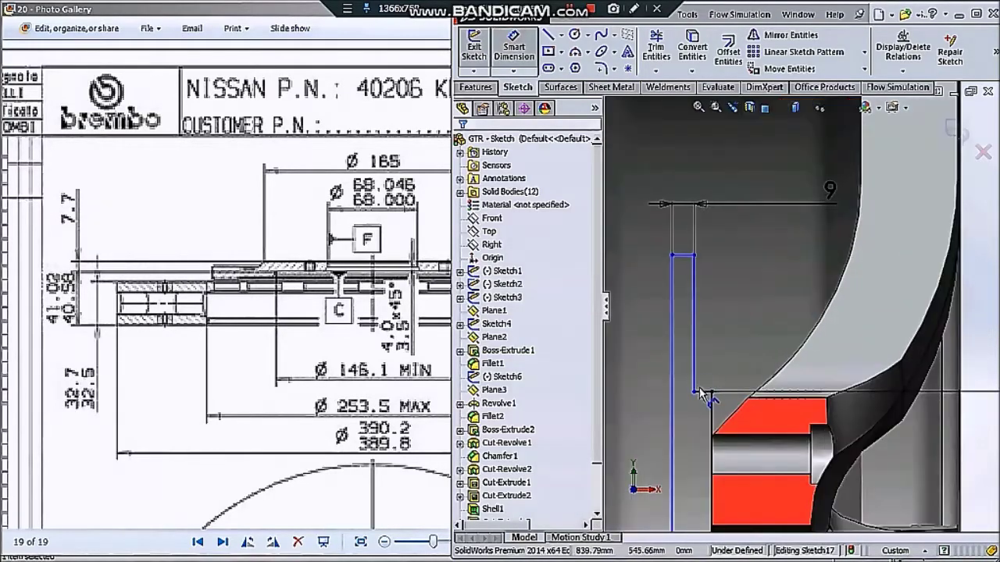
# Dimension the short horizontal line at 3 mm
pyautogui.click(691, 373)
pyautogui.scroll(3, 737, 330)
pyautogui.click(863, 318)
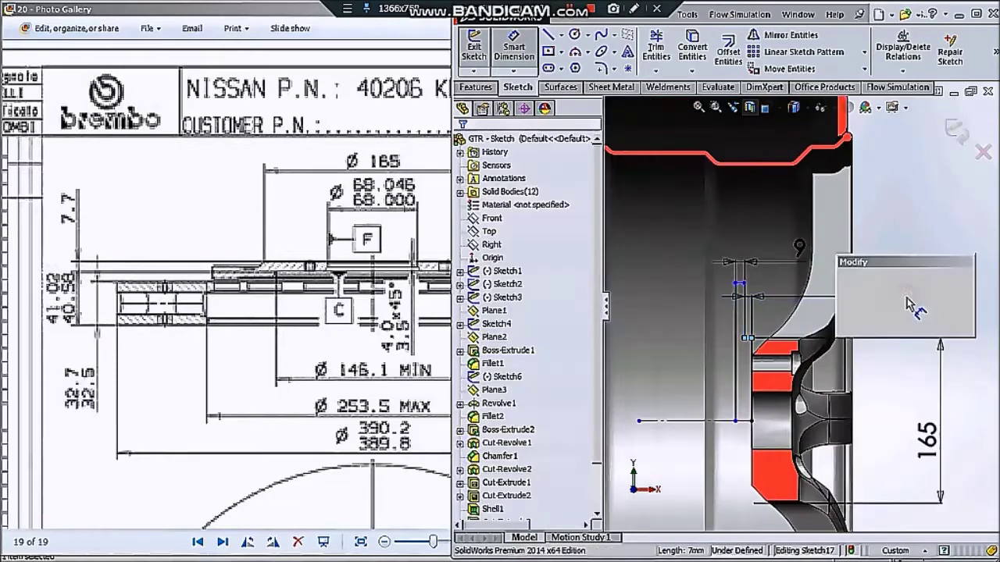
pyautogui.write('2')
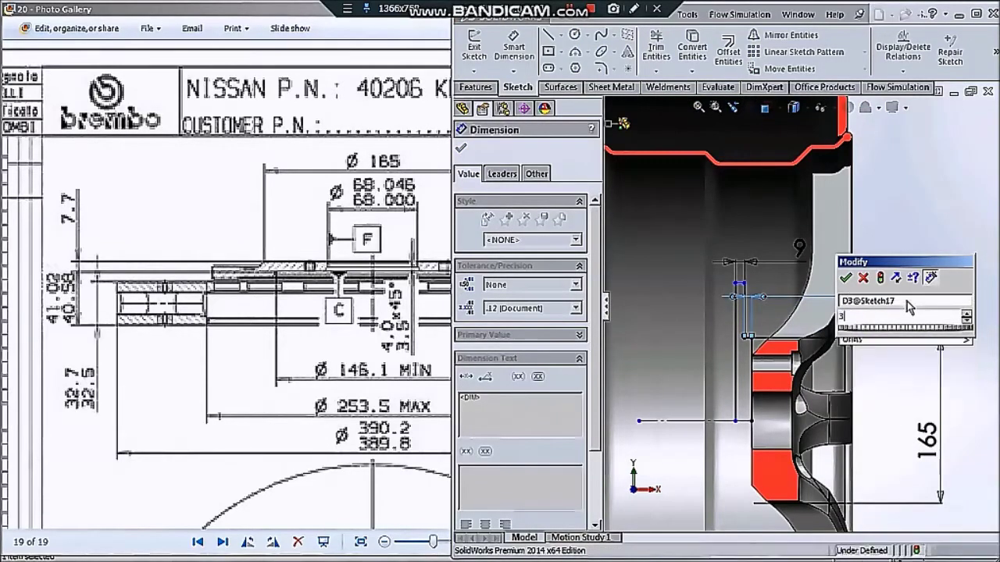
pyautogui.press('Return')
pyautogui.press('Escape')
pyautogui.scroll(-2, 791, 240)
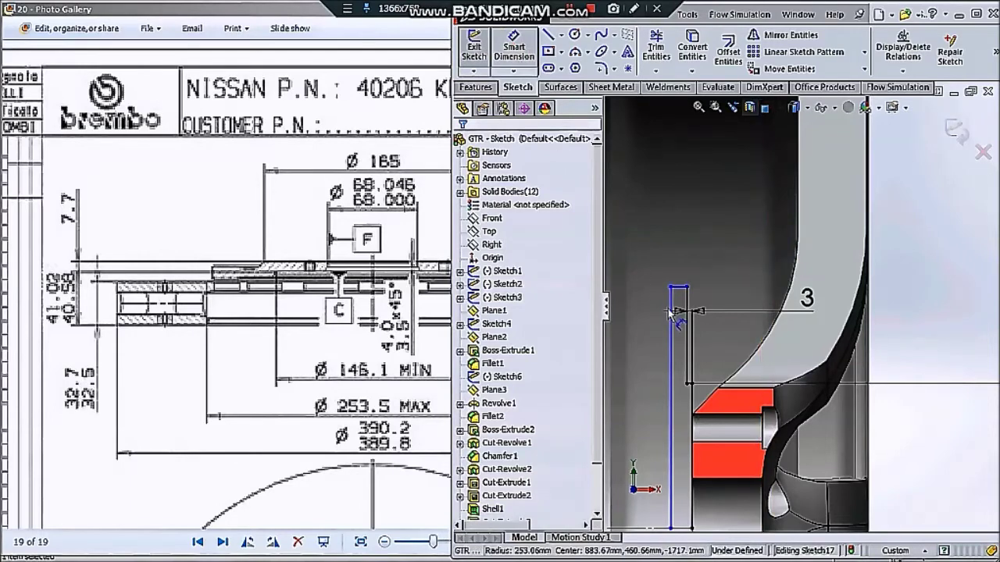
# Set the spacing between the two vertical lines to 9 mm
pyautogui.click(672, 358)
pyautogui.click(688, 344)
pyautogui.scroll(2, 781, 312)
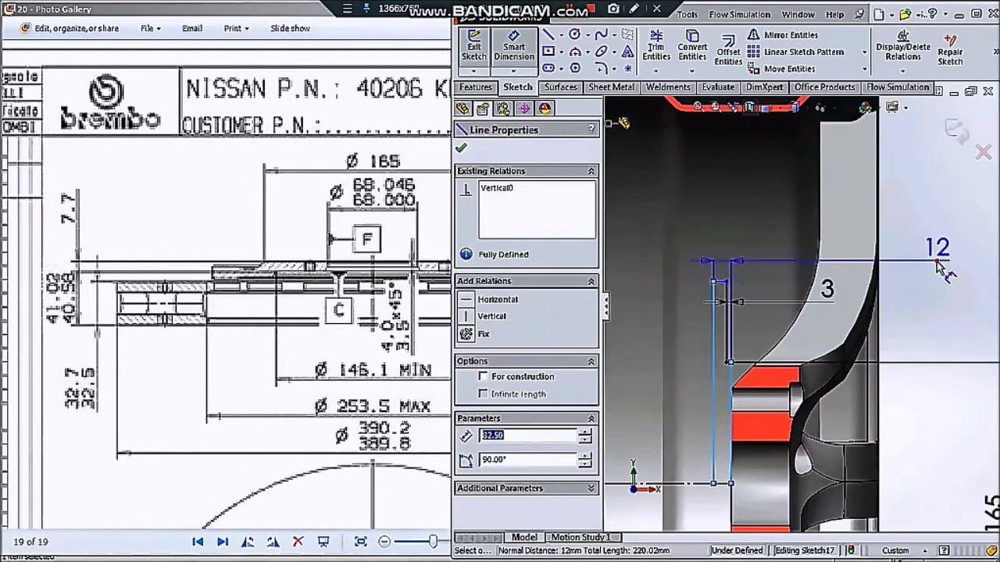
pyautogui.click(938, 282)
pyautogui.write('9')
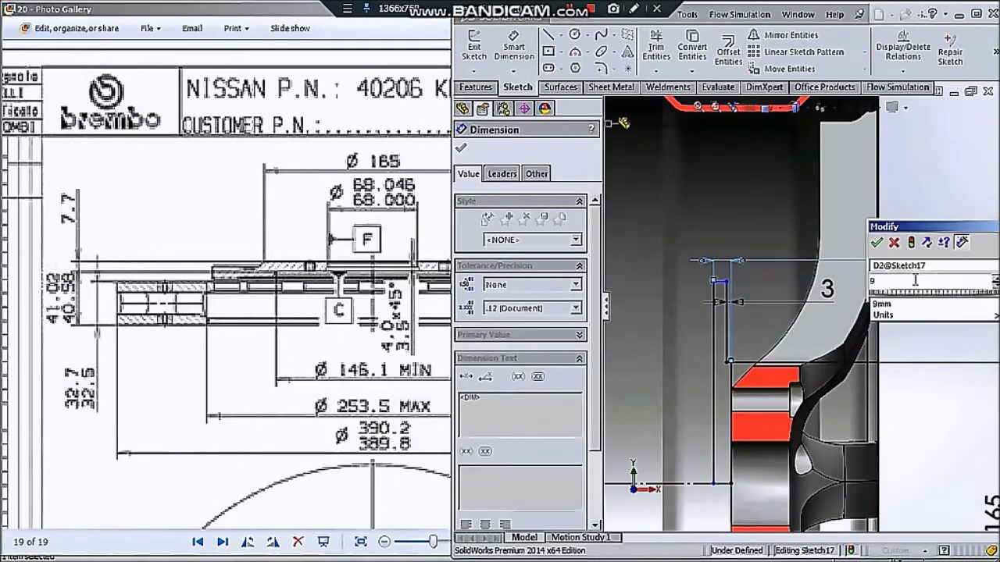
pyautogui.click(877, 243)
pyautogui.press('Escape')
pyautogui.scroll(2, 785, 333)
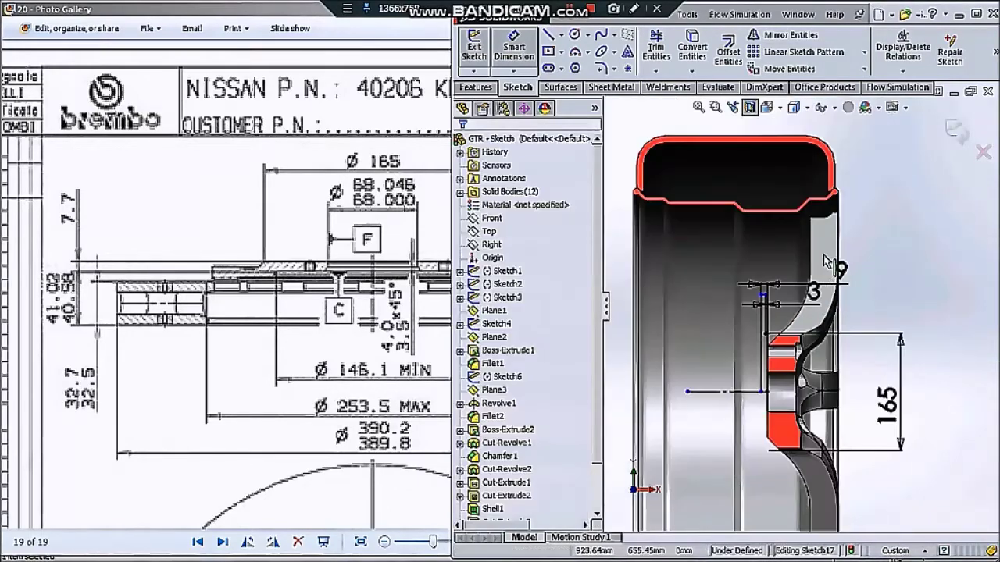
# Dimension the construction line to give the tab a 250 mm height
pyautogui.moveTo(164, 282); pyautogui.dragTo(214, 371)
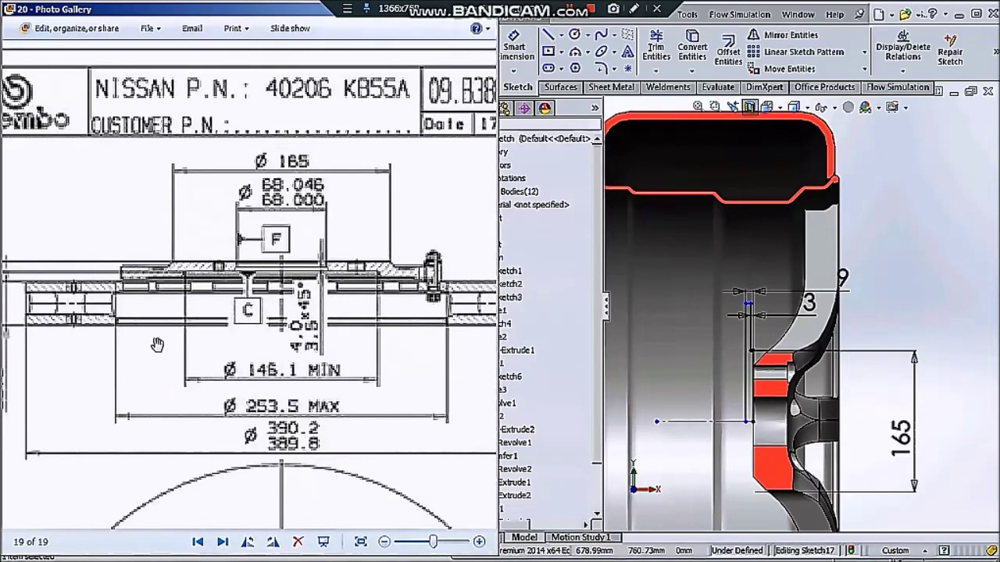
pyautogui.click(726, 297)
pyautogui.scroll(-5, 741, 310)
pyautogui.click(716, 290)
pyautogui.scroll(5, 736, 323)
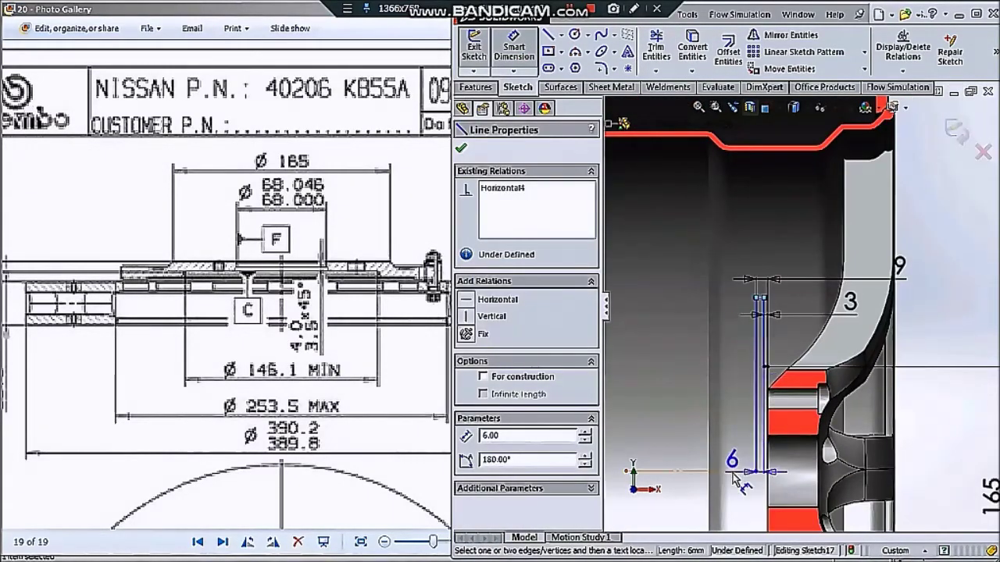
pyautogui.click(928, 398)
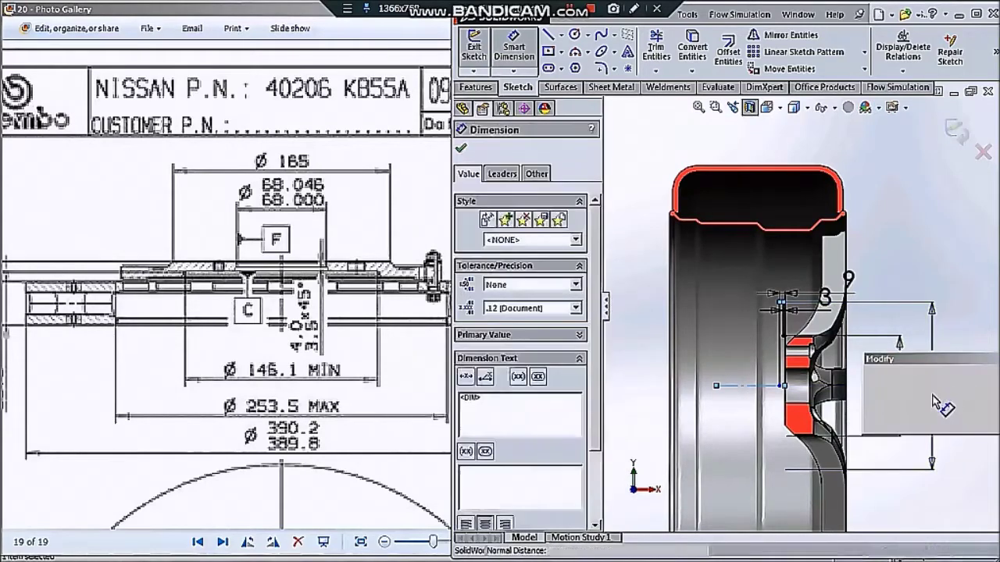
pyautogui.write('250')
pyautogui.press('Return')
pyautogui.press('Escape')
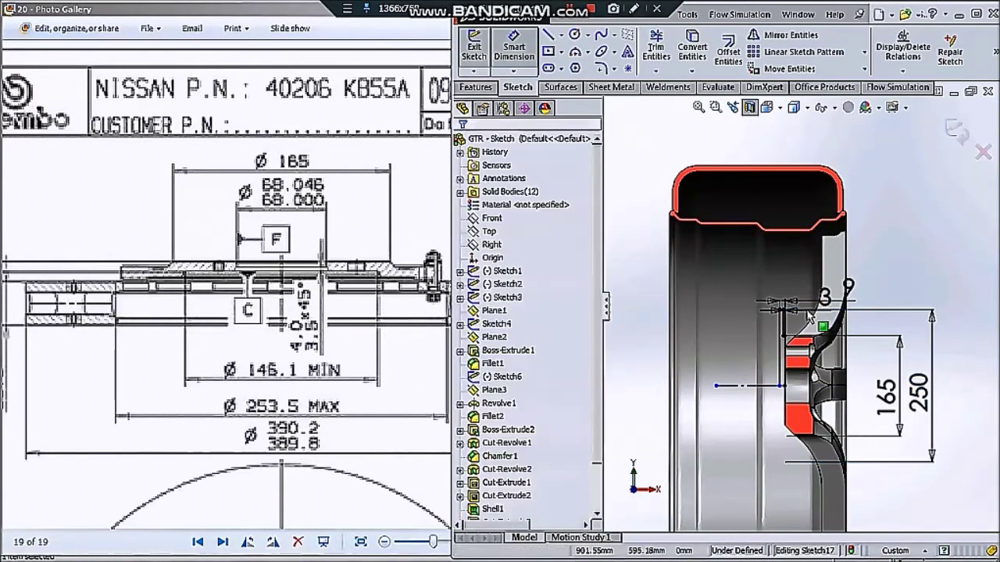
pyautogui.scroll(-3, 803, 305)
# Draw a short horizontal axis line near the bottom of the tab
pyautogui.press('l')
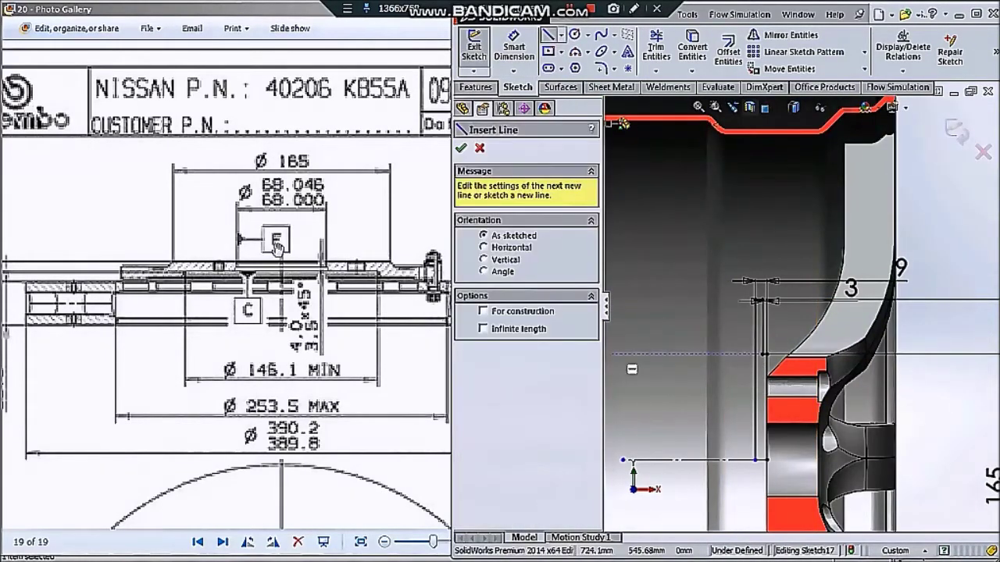
pyautogui.click(766, 414)
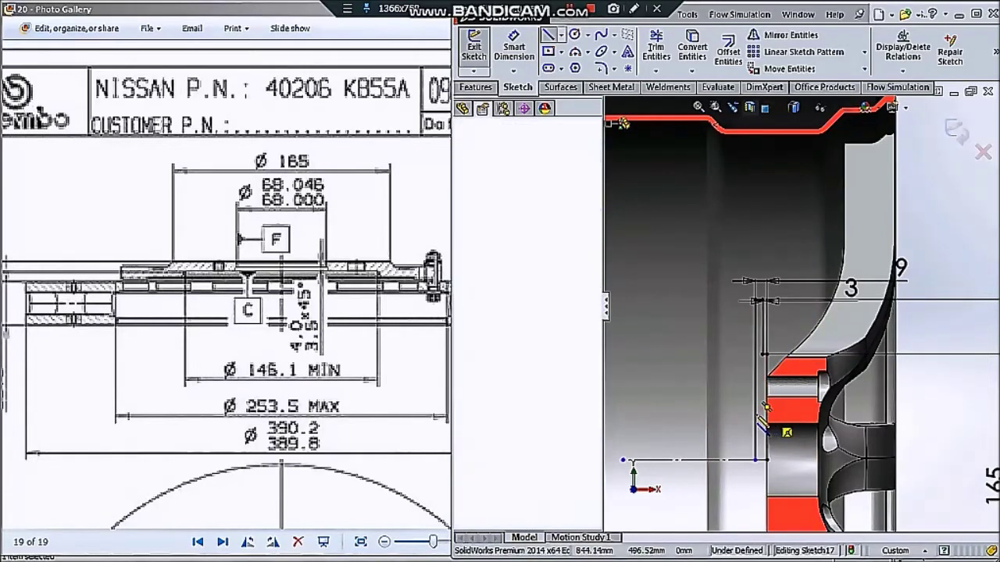
pyautogui.click(754, 414)
pyautogui.press('Escape')
pyautogui.press('d')
pyautogui.scroll(-2, 761, 418)
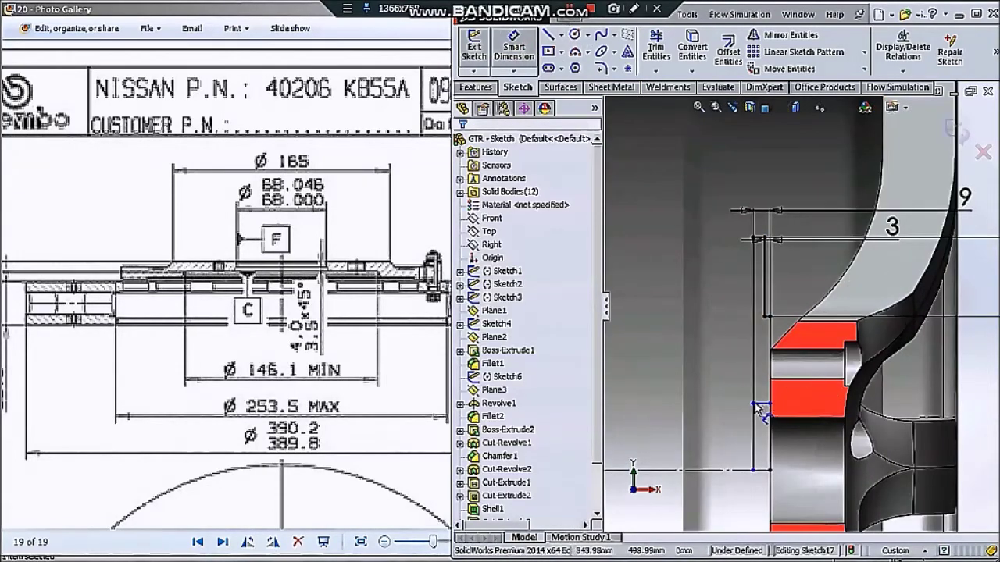
pyautogui.scroll(-2, 759, 408)
# Dimension the short axis line at 68 mm
pyautogui.click(761, 414)
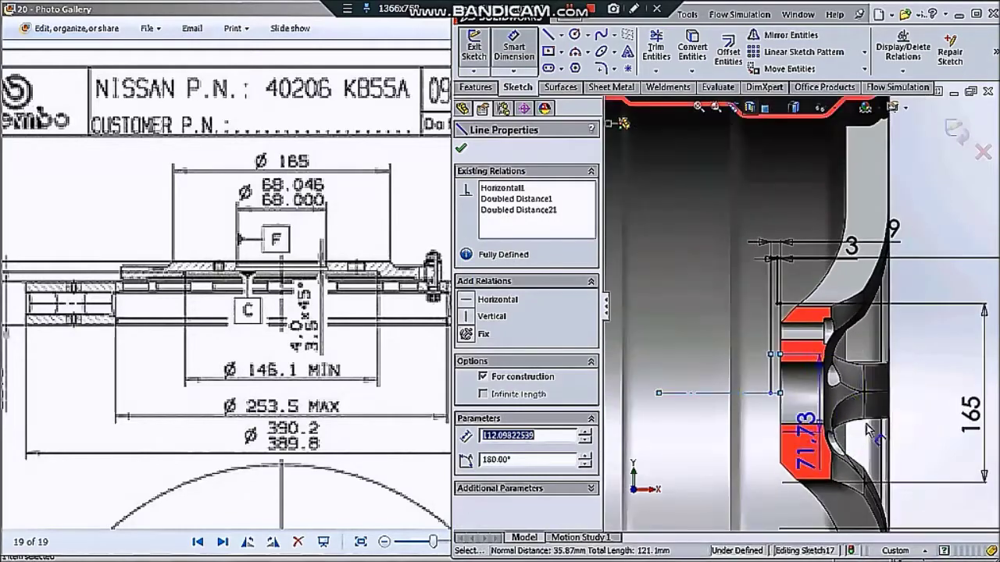
pyautogui.click(933, 390)
pyautogui.write('68')
pyautogui.press('Return')
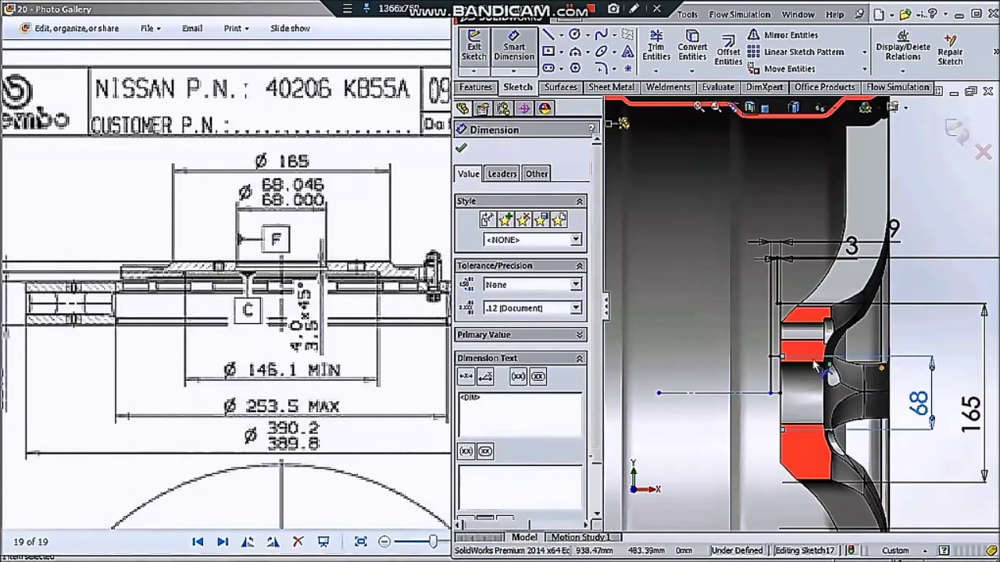
pyautogui.press('Escape')
pyautogui.scroll(-2, 754, 308)
pyautogui.click(467, 86)
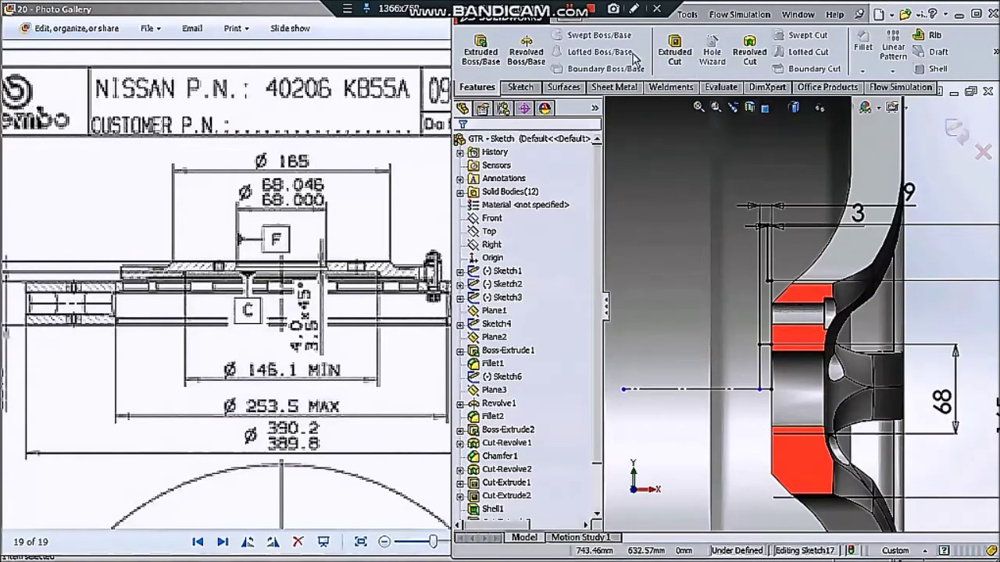
# Revolve Sketch17 360° about Line3 as a separate, non-thin body, Revolve2
pyautogui.click(525, 51)
pyautogui.click(495, 287)
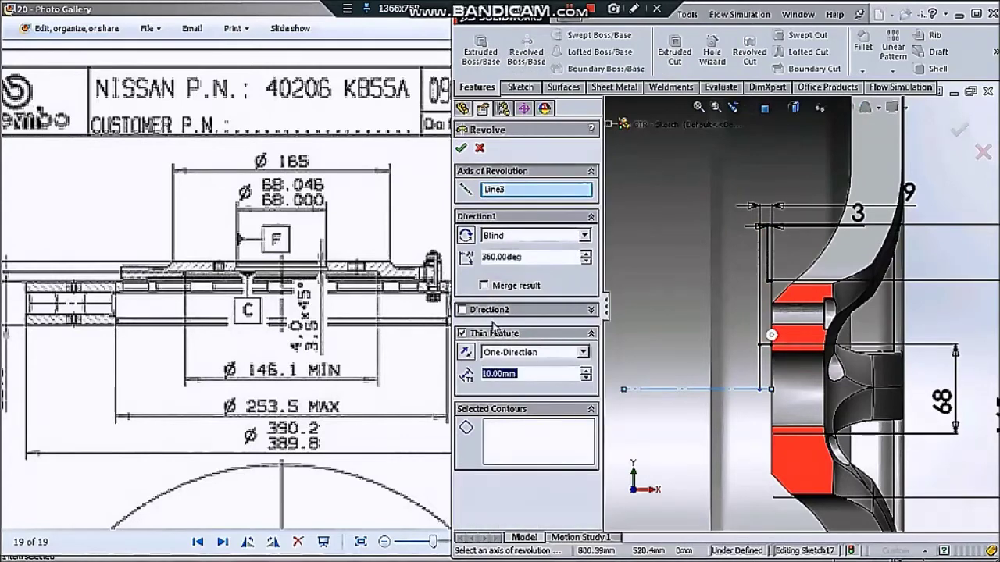
pyautogui.click(462, 333)
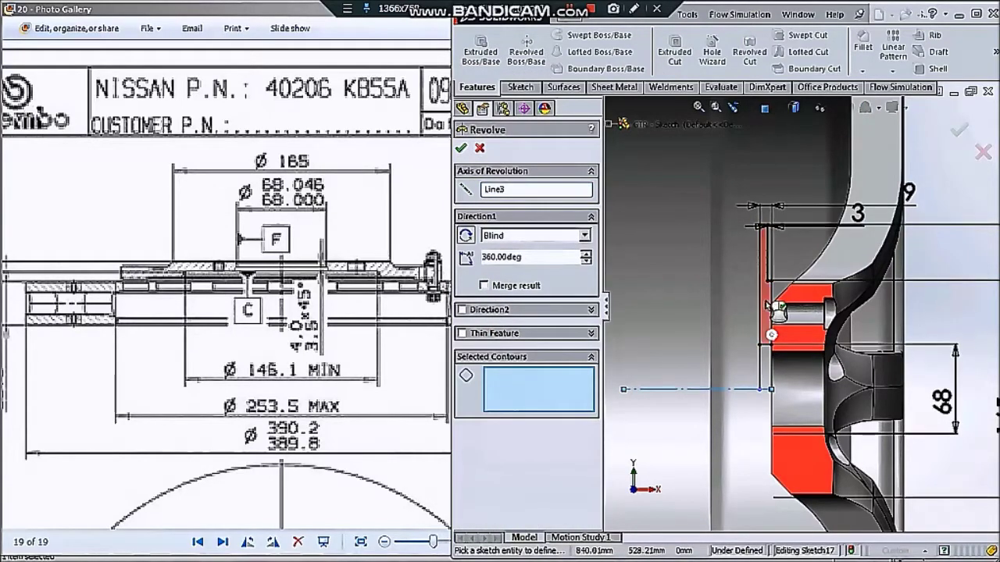
pyautogui.click(801, 311)
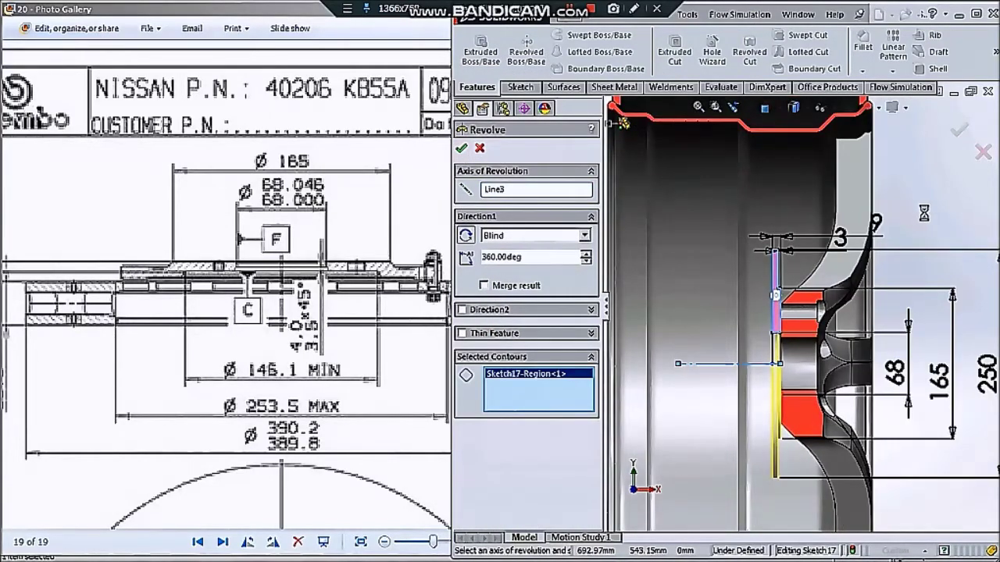
pyautogui.press('Return')
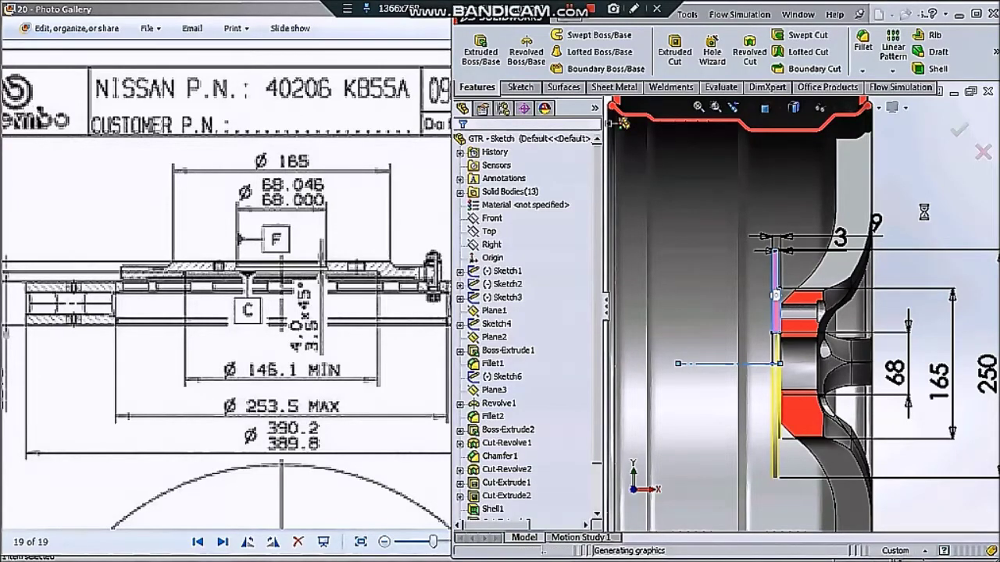
pyautogui.press('f')
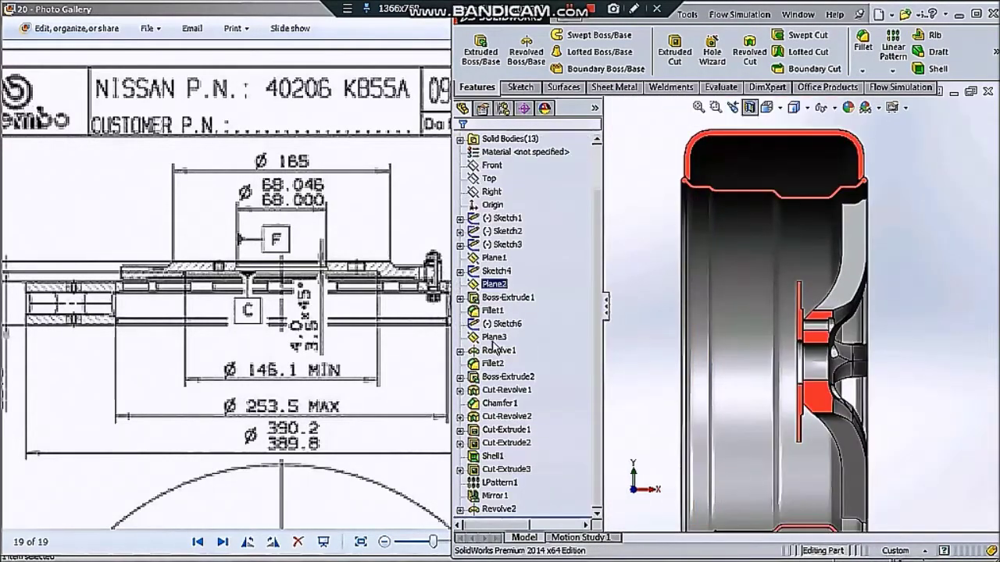
# Expand Revolve2 to reveal Sketch17 and select Plane3
pyautogui.scroll(5, 809, 319)
pyautogui.click(460, 508)
pyautogui.click(504, 509)
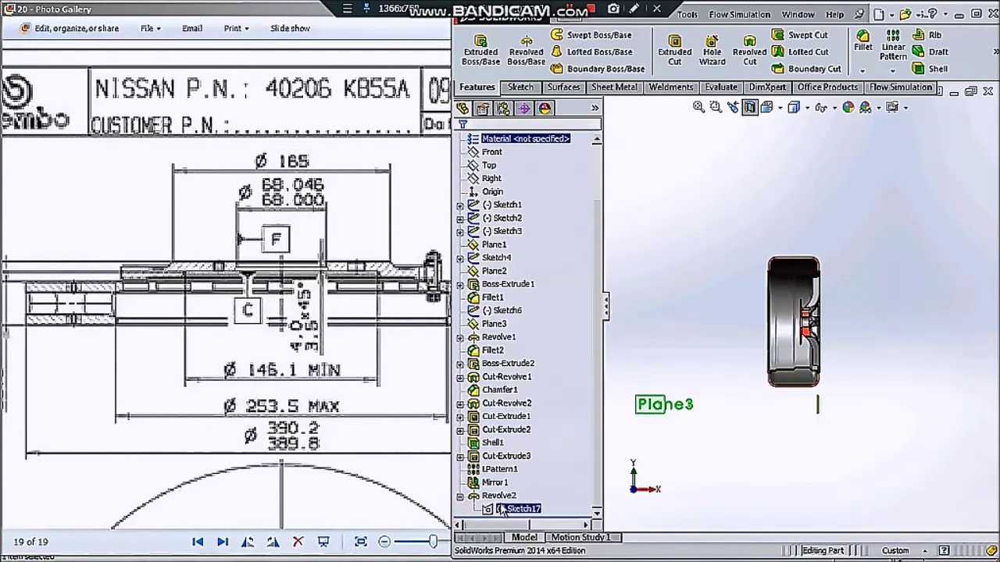
pyautogui.click(494, 323)
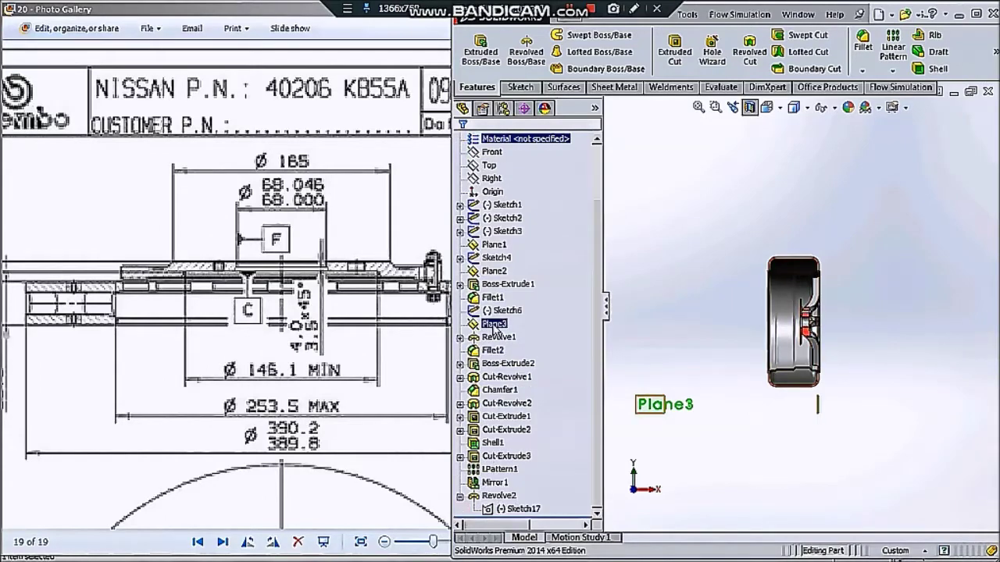
# Start a sketch on Plane3 and draw two horizontal reference lines near the hub
pyautogui.click(516, 89)
pyautogui.click(474, 47)
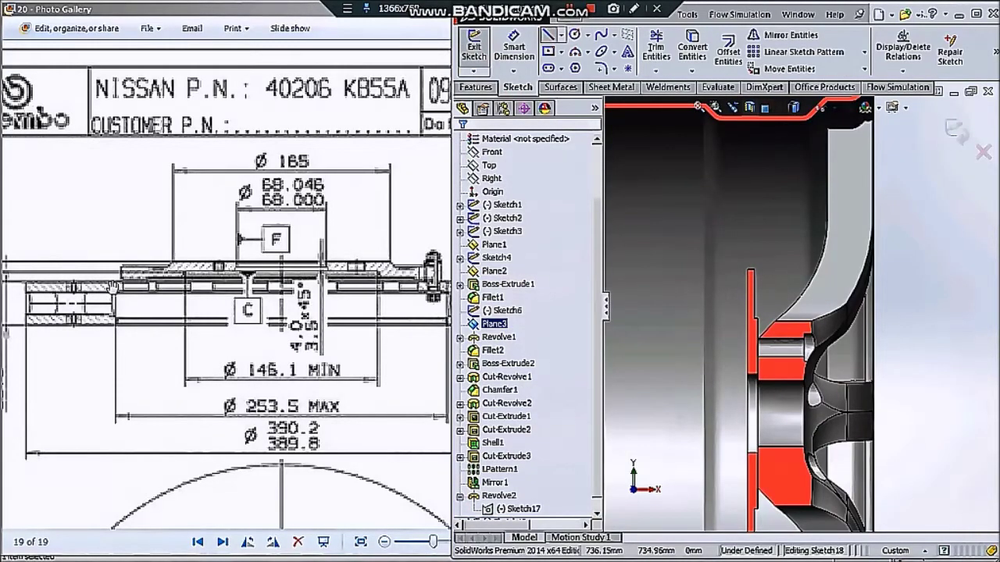
pyautogui.moveTo(137, 272); pyautogui.dragTo(207, 279)
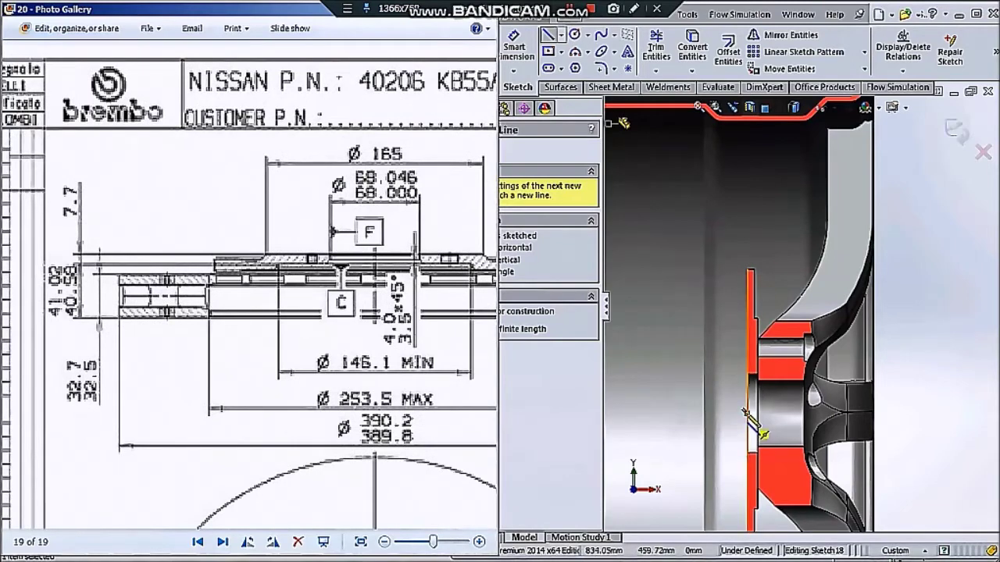
pyautogui.moveTo(747, 413); pyautogui.dragTo(675, 413)
pyautogui.press('Escape')
pyautogui.click(548, 45)
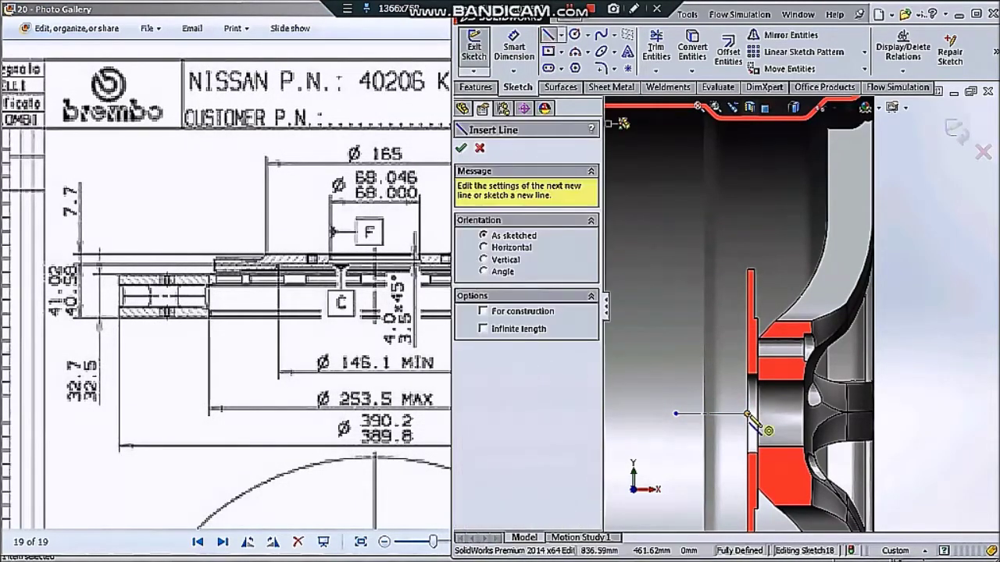
pyautogui.moveTo(747, 362); pyautogui.dragTo(729, 362)
pyautogui.press('Escape')
# Dimension the gap between the two lines at 253.50
pyautogui.click(513, 45)
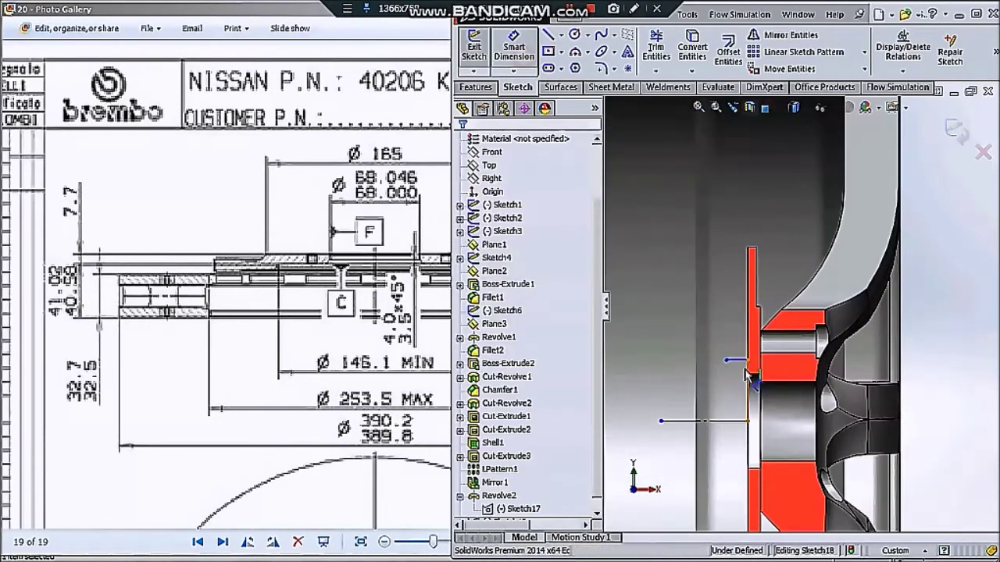
pyautogui.click(738, 362)
pyautogui.click(703, 413)
pyautogui.click(920, 399)
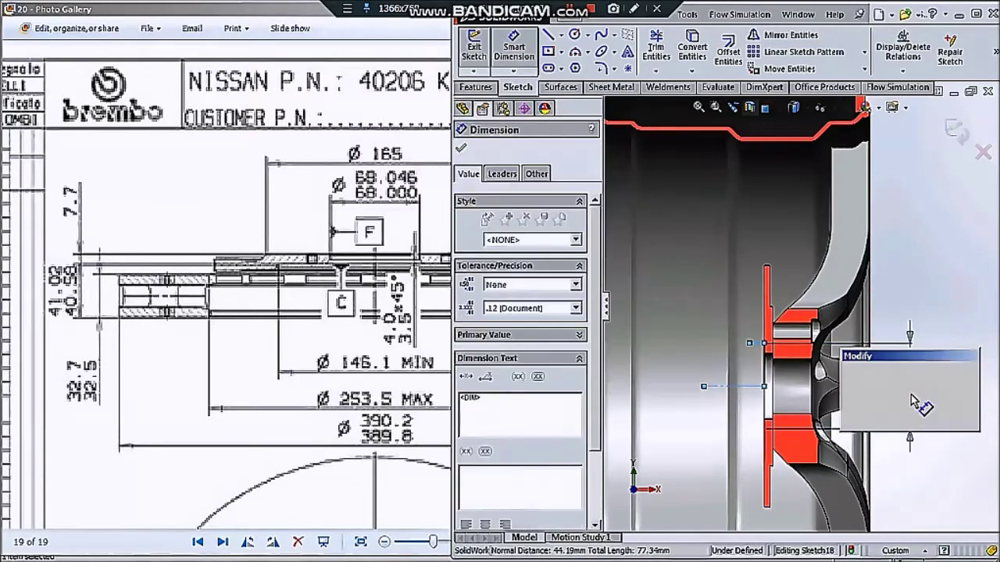
pyautogui.write('253.5')
pyautogui.press('Return')
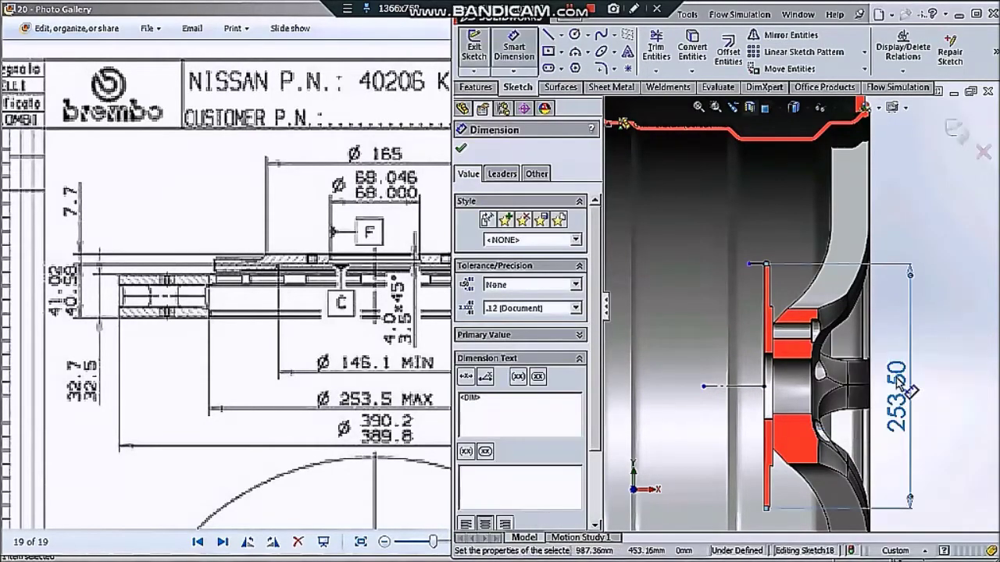
pyautogui.press('Escape')
pyautogui.moveTo(298, 350); pyautogui.dragTo(244, 357)
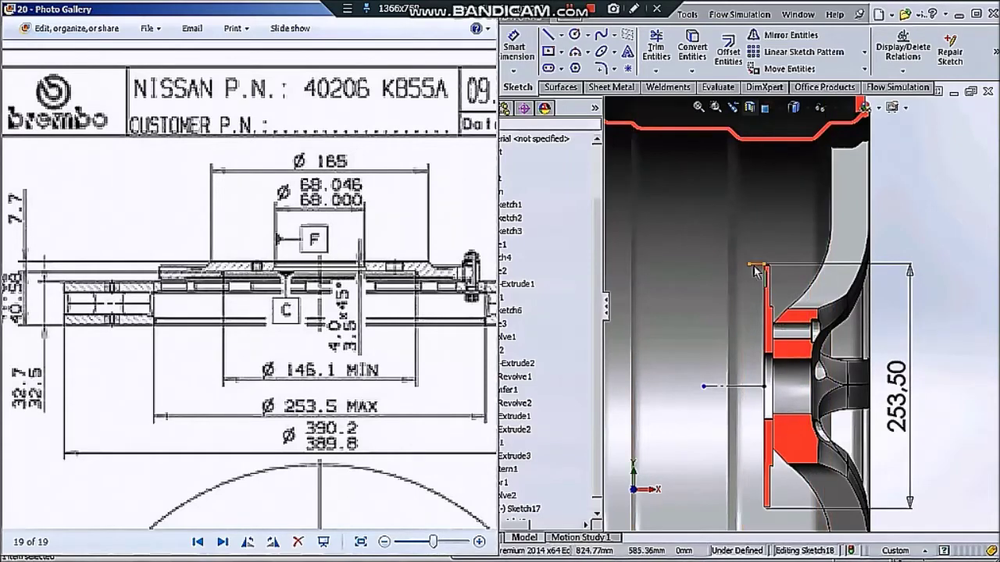
# Draw a narrow rectangle outline with lines and make its side vertical
pyautogui.click(556, 36)
pyautogui.click(764, 264)
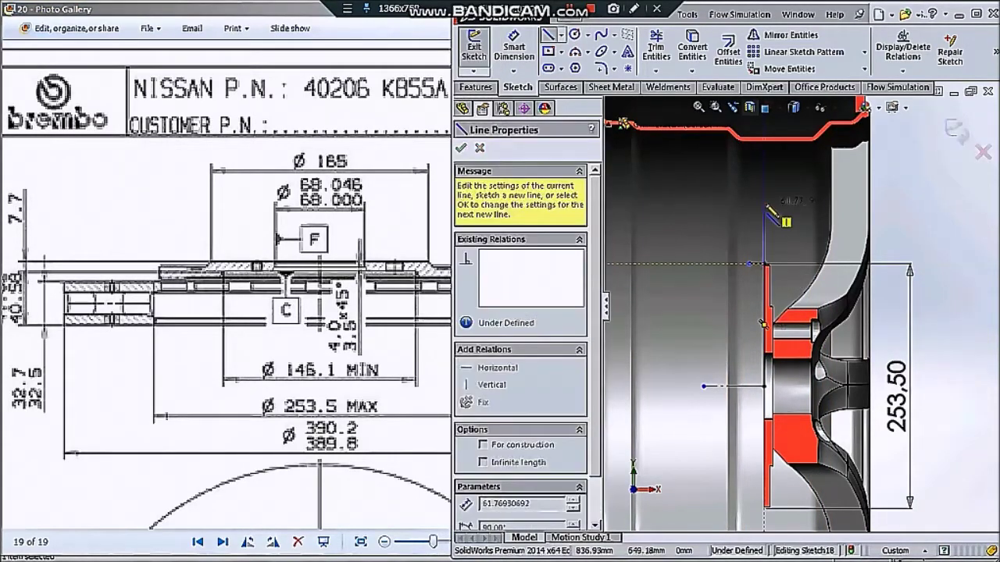
pyautogui.click(764, 202)
pyautogui.click(750, 201)
pyautogui.click(750, 264)
pyautogui.press('Escape')
pyautogui.scroll(-1, 754, 235)
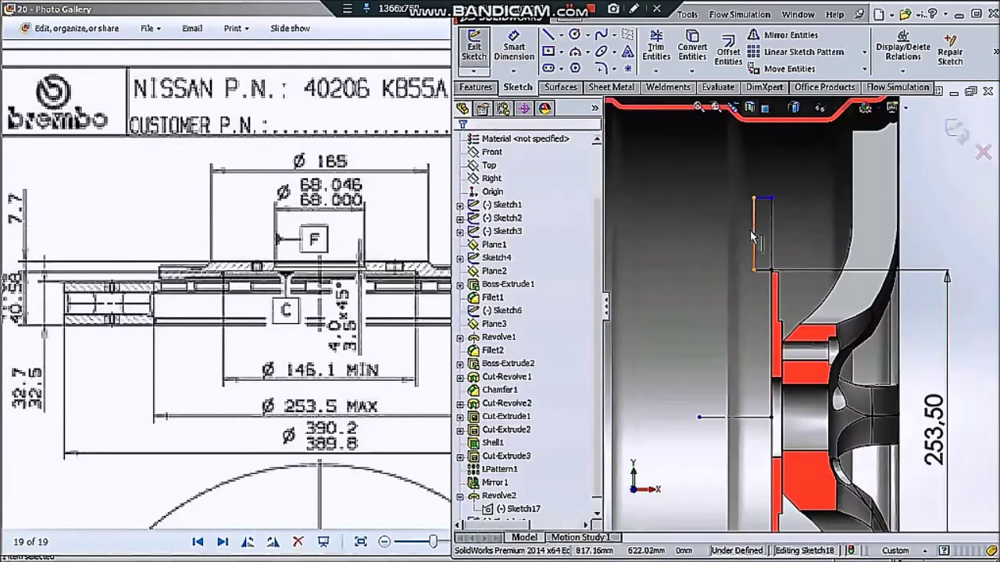
pyautogui.click(754, 234)
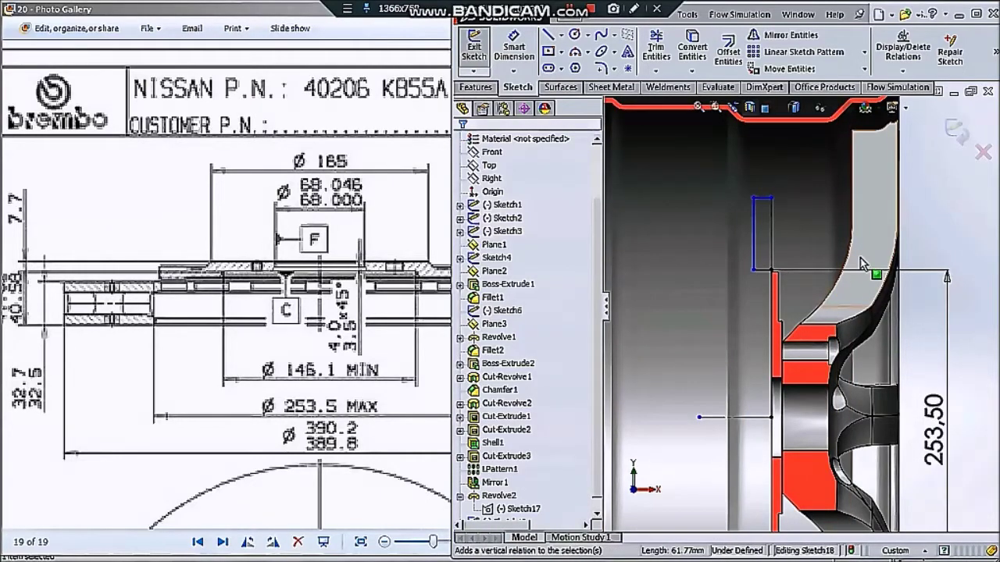
# Dimension the rectangle's top edge to a 32.5 width
pyautogui.click(767, 202)
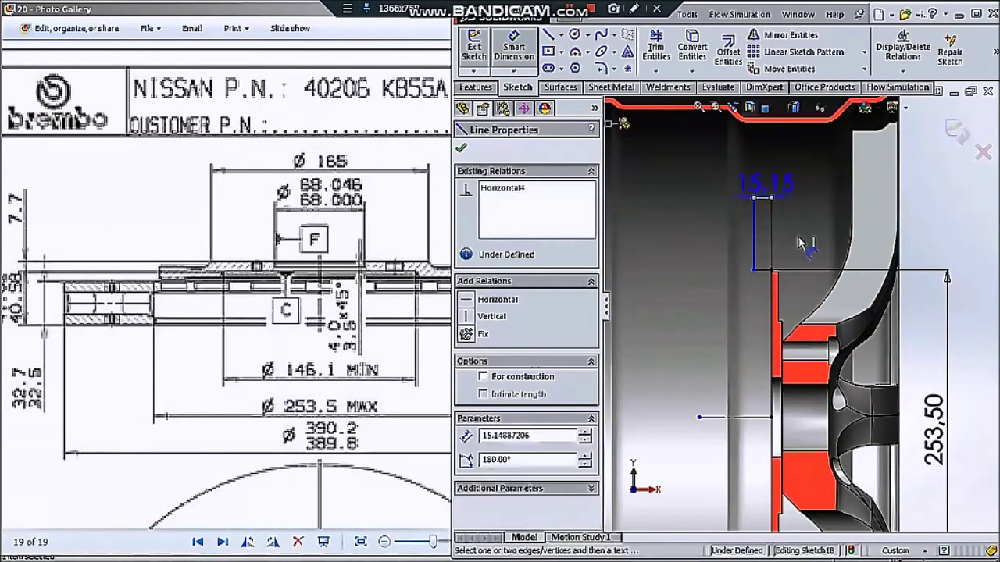
pyautogui.scroll(2, 781, 218)
pyautogui.click(898, 207)
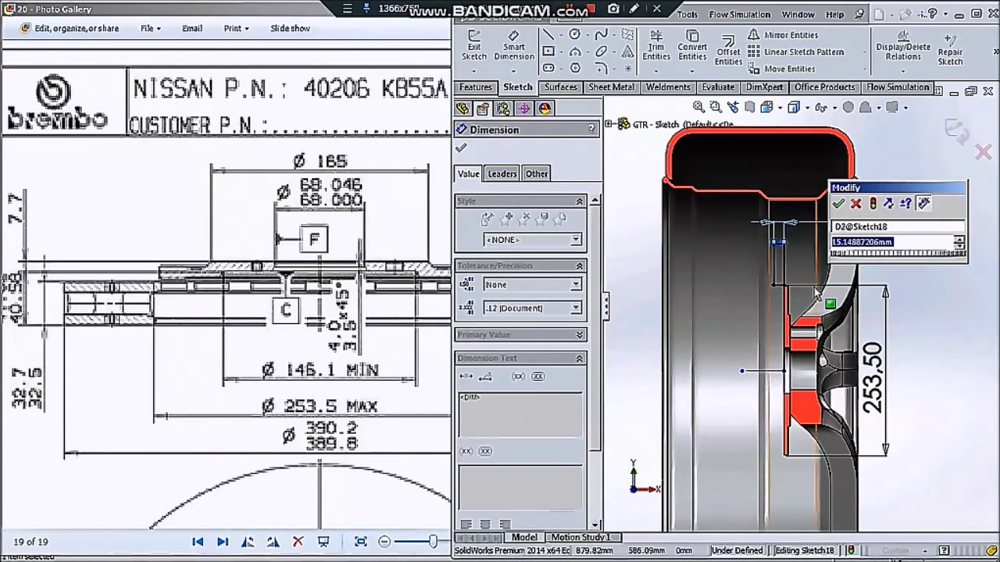
pyautogui.write('32.5')
pyautogui.press('Return')
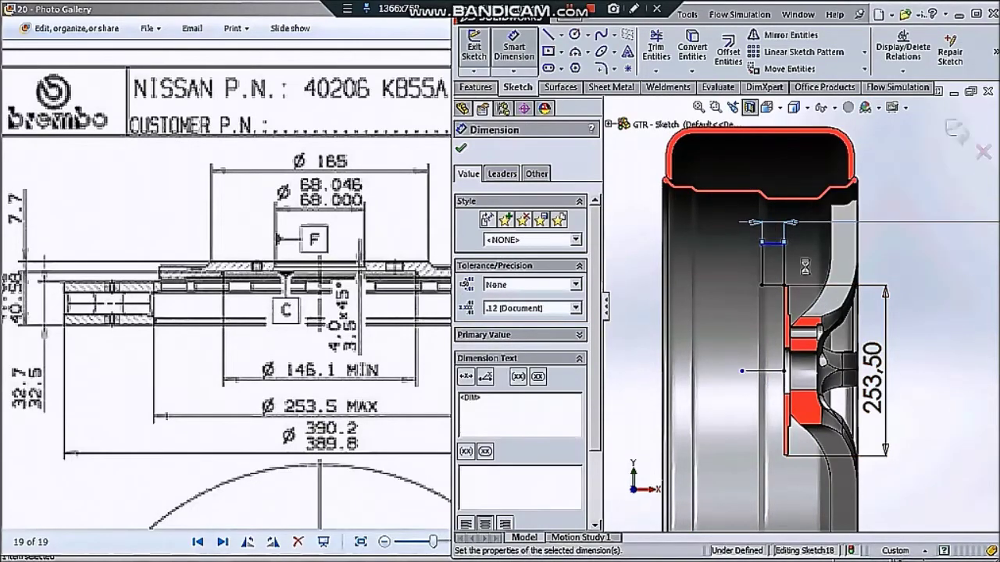
pyautogui.scroll(3, 816, 281)
pyautogui.scroll(-3, 816, 277)
pyautogui.moveTo(289, 443); pyautogui.dragTo(295, 351)
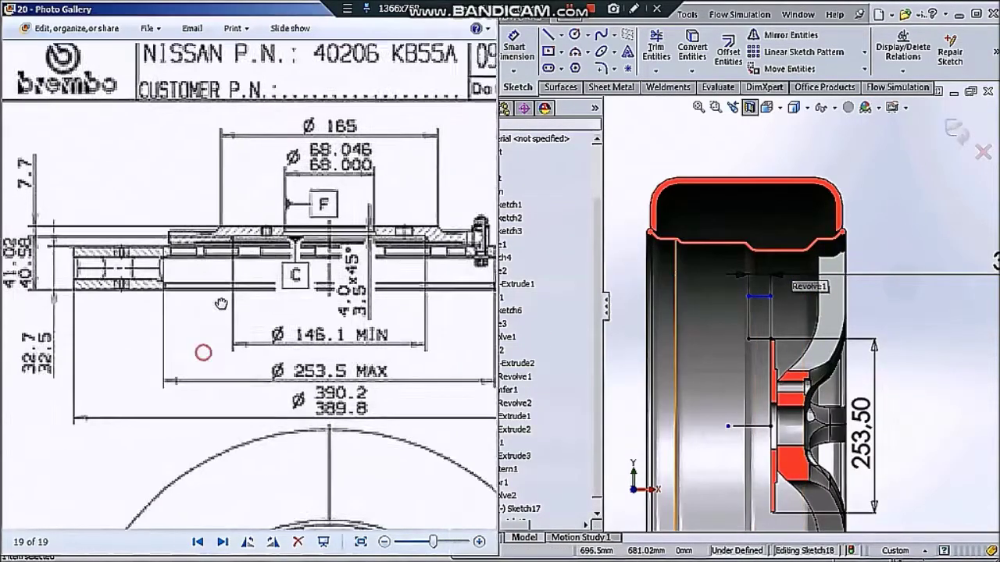
# Dimension the rectangle's outer edge from the centre line at 390.20
pyautogui.click(625, 72)
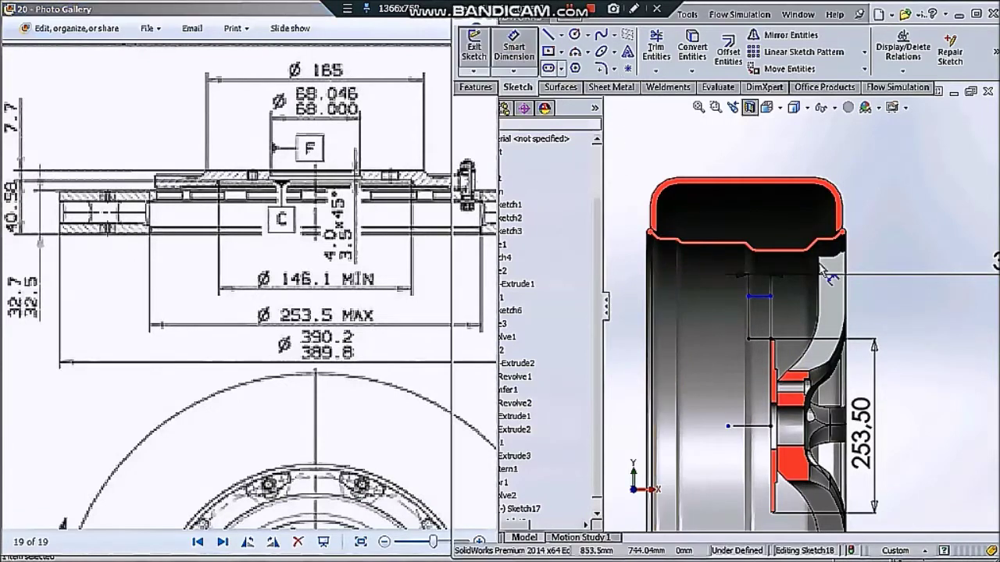
pyautogui.click(759, 311)
pyautogui.click(750, 425)
pyautogui.click(839, 382)
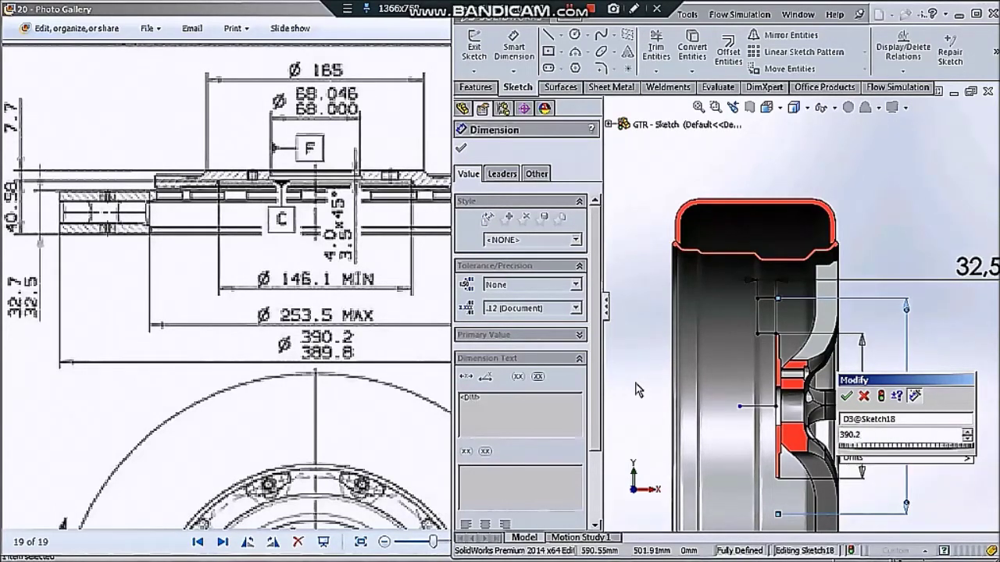
pyautogui.press('Return')
pyautogui.press('Escape')
# Check the reference drawing and reposition the 32.50 width dimension
pyautogui.scroll(1, 708, 275)
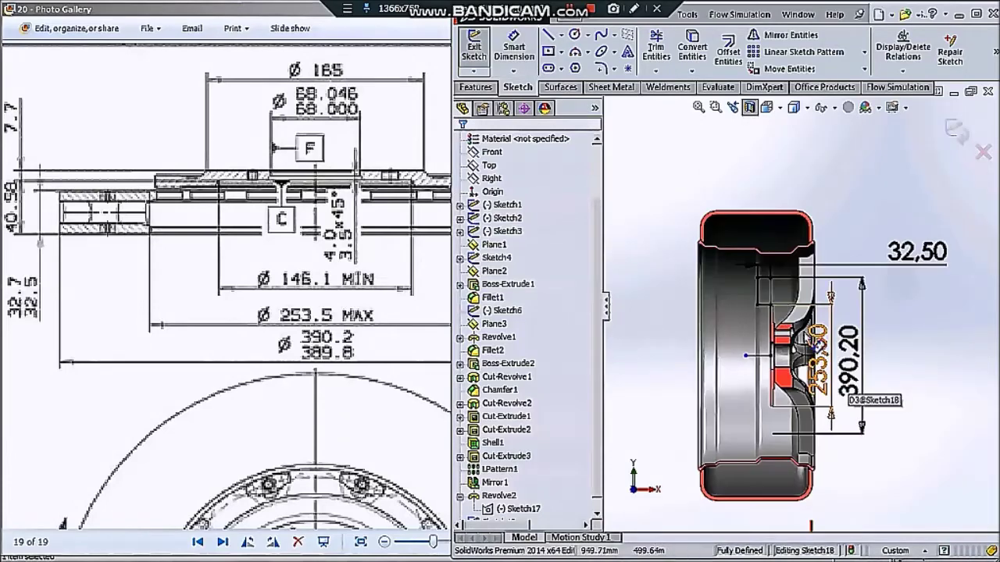
pyautogui.scroll(-2, 708, 275)
pyautogui.scroll(-2, 708, 275)
pyautogui.moveTo(164, 273); pyautogui.dragTo(254, 328)
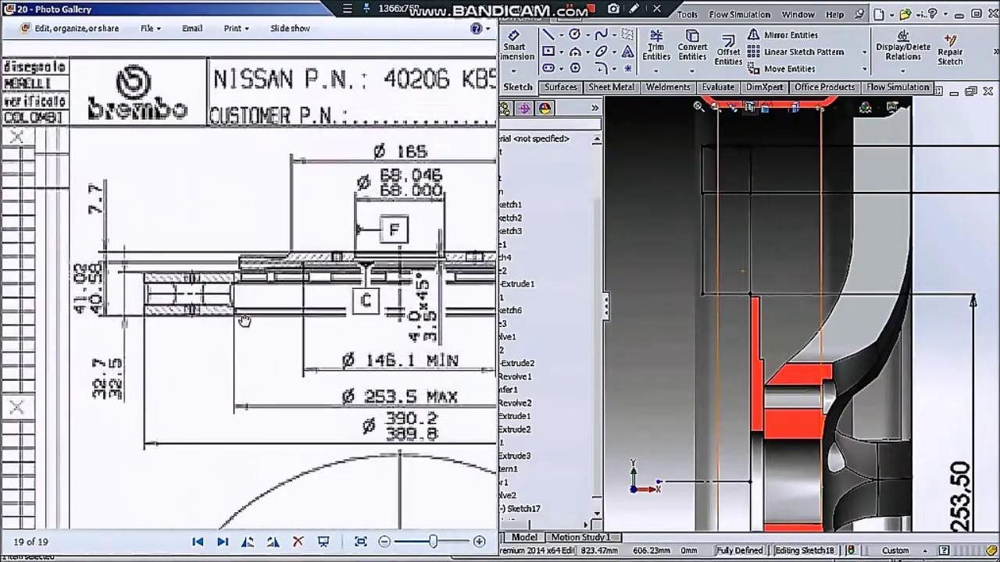
pyautogui.moveTo(318, 367); pyautogui.dragTo(289, 346)
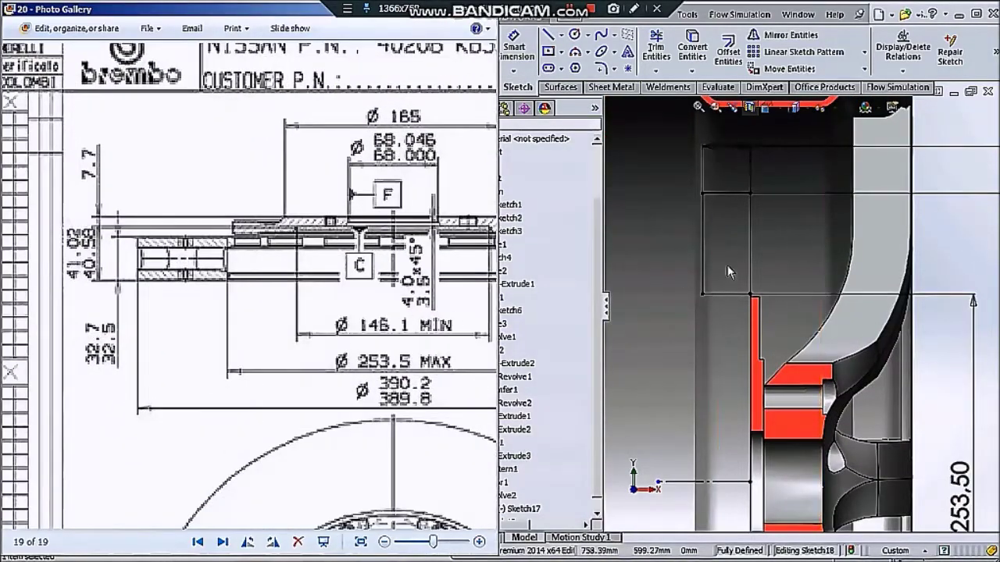
pyautogui.click(812, 308)
pyautogui.scroll(3, 812, 309)
pyautogui.click(812, 309)
pyautogui.scroll(1, 906, 213)
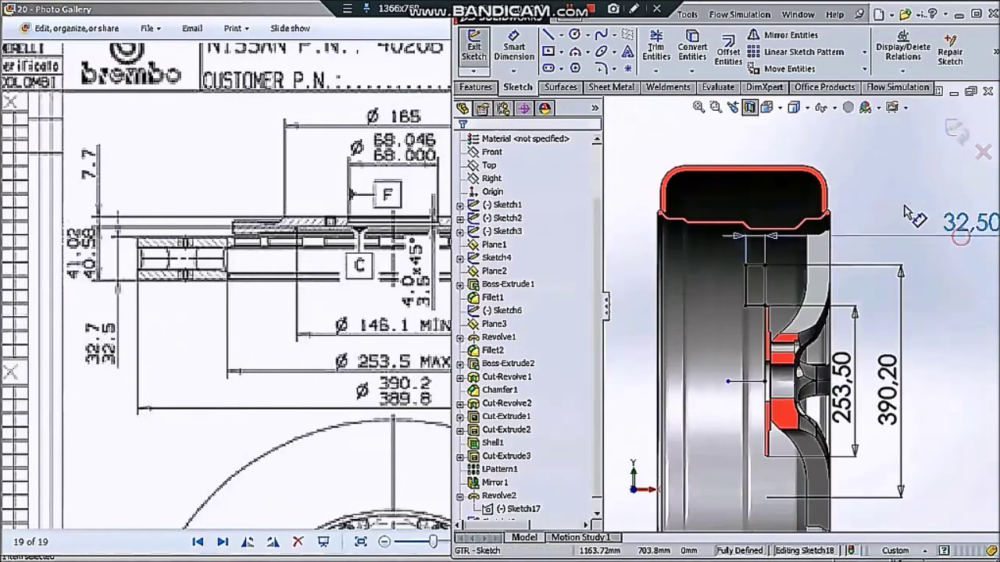
pyautogui.click(475, 87)
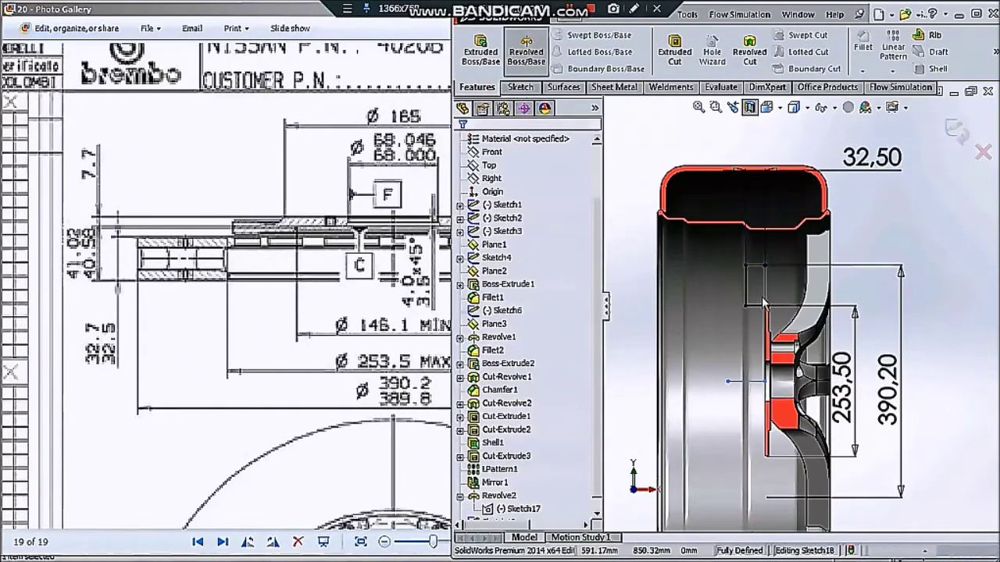
# Revolve the rectangle region into a separate, unmerged ring body, Revolve3
pyautogui.click(525, 48)
pyautogui.click(484, 286)
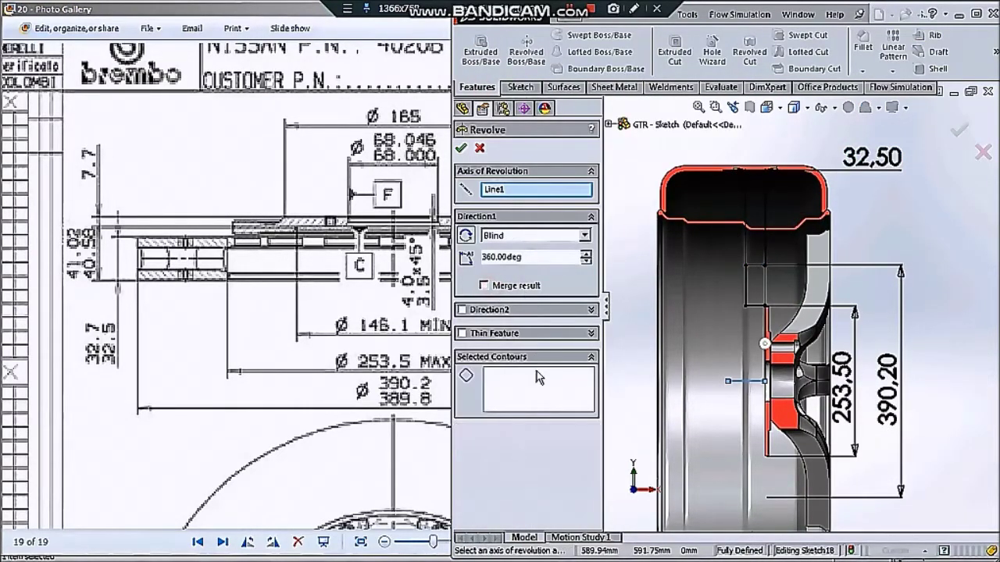
pyautogui.click(756, 291)
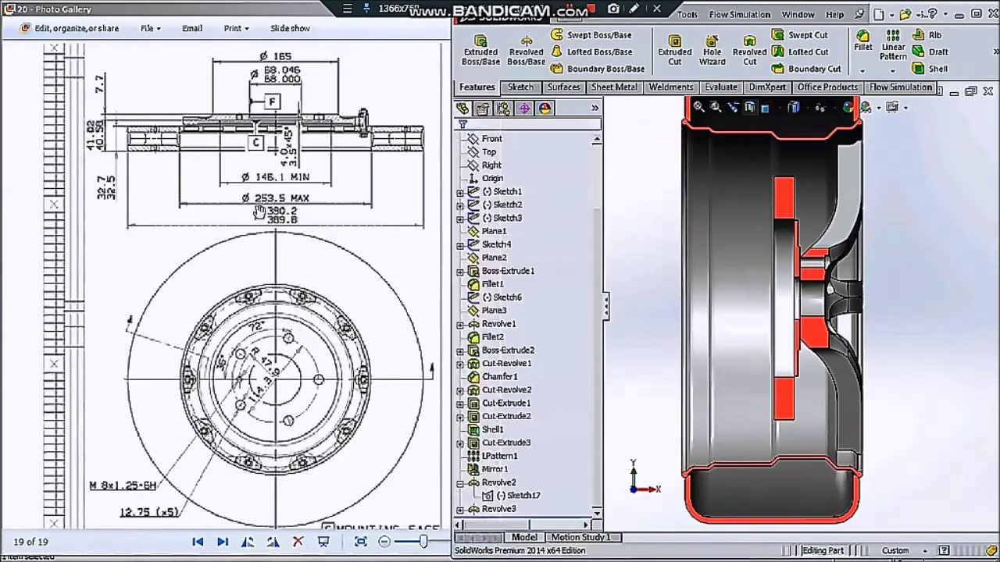
pyautogui.scroll(3, 256, 124)
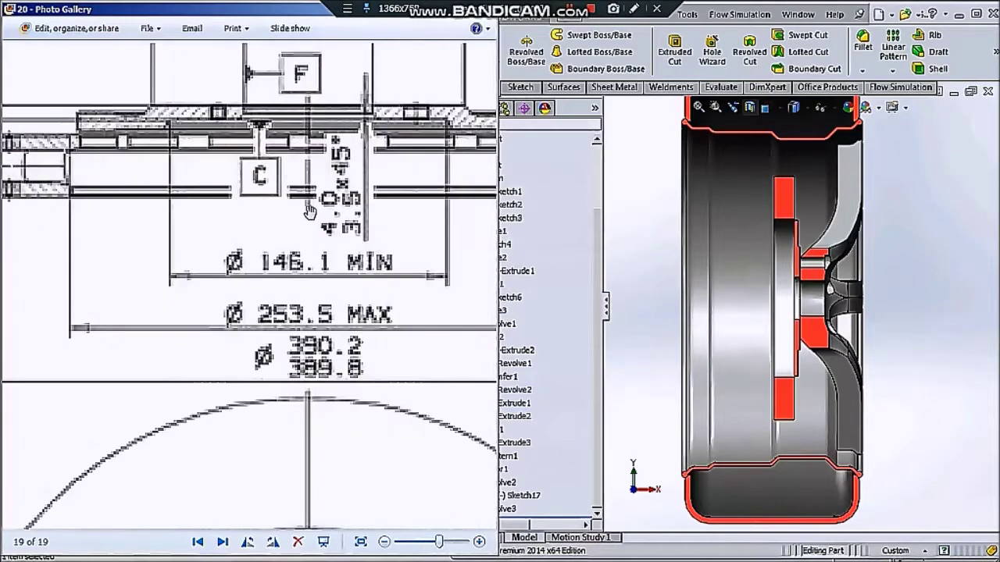
pyautogui.scroll(-3, 959, 246)
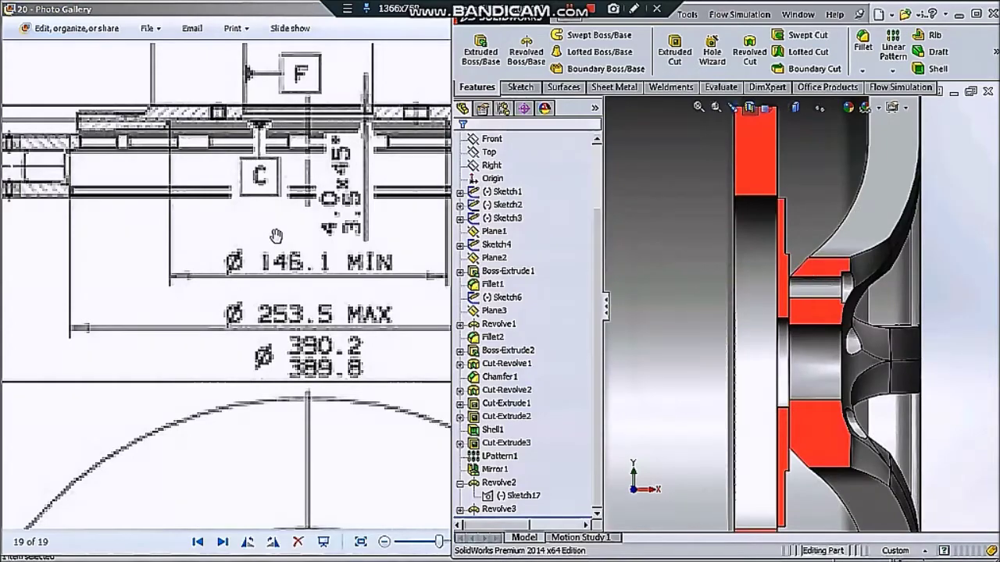
pyautogui.scroll(-1, 404, 334)
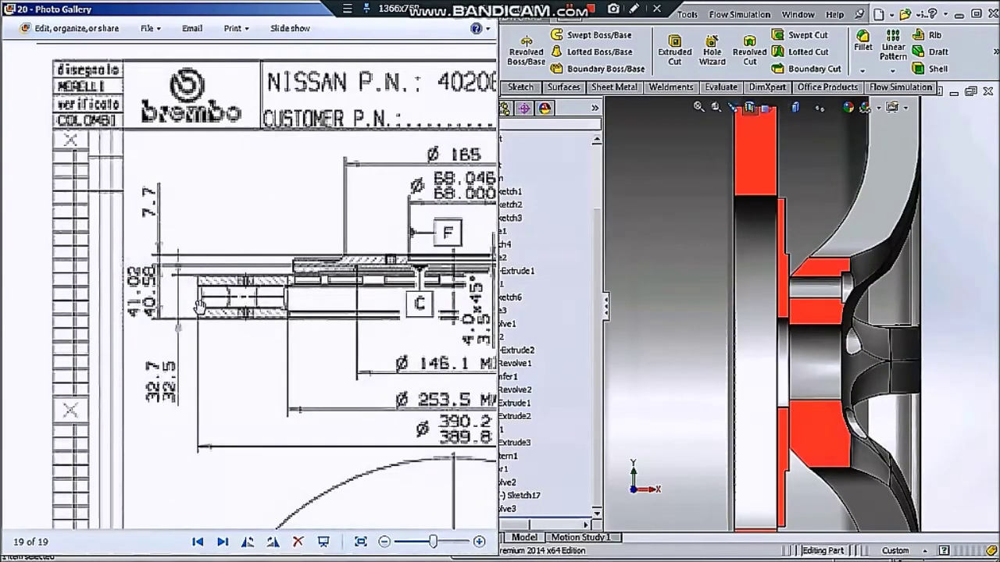
pyautogui.moveTo(213, 272); pyautogui.dragTo(191, 320)
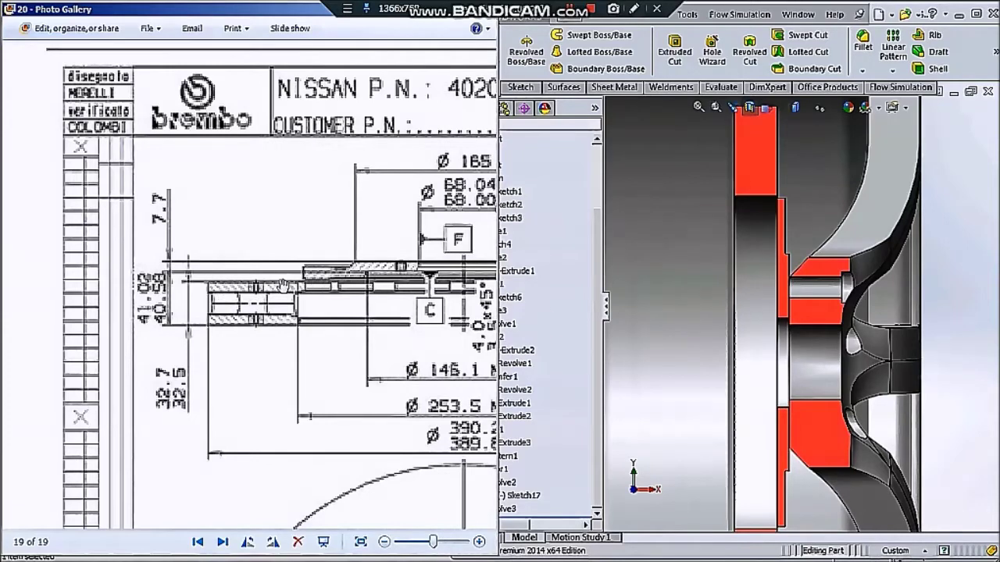
pyautogui.moveTo(217, 268); pyautogui.dragTo(222, 187)
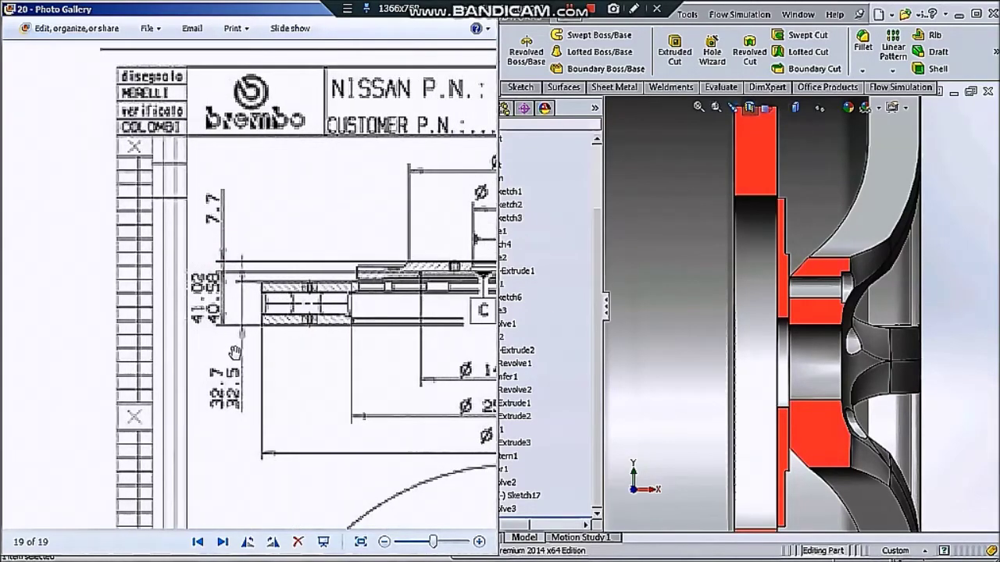
# Reopen Sketch17 from the feature tree for editing
pyautogui.click(953, 251)
pyautogui.click(518, 495)
pyautogui.click(511, 445)
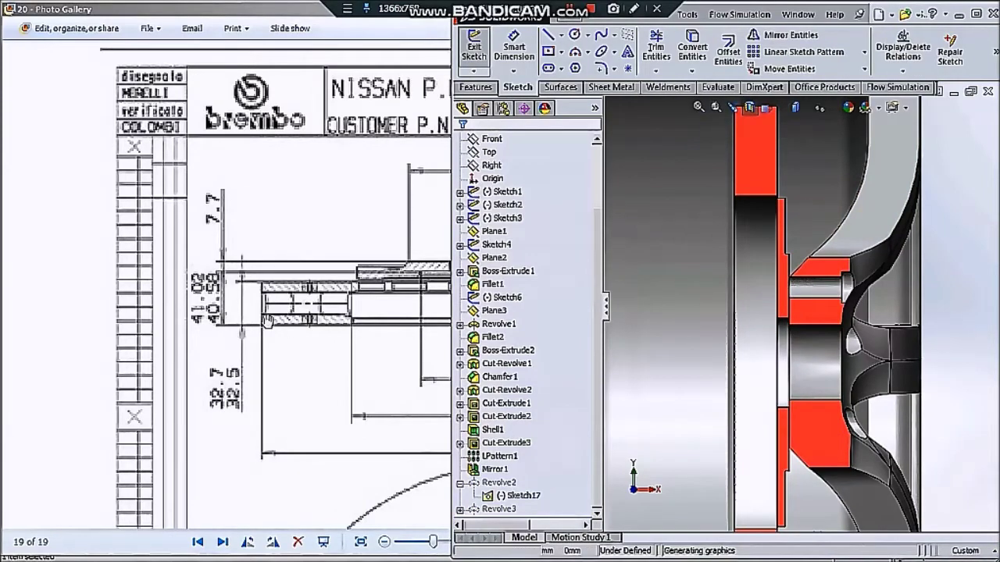
pyautogui.scroll(-2, 929, 195)
pyautogui.scroll(-2, 934, 194)
# Change the revolve profile's 9 mm dimension to 16.7 and its 3 dimension to 4
pyautogui.moveTo(931, 192); pyautogui.dragTo(939, 168)
pyautogui.doubleClick(937, 164)
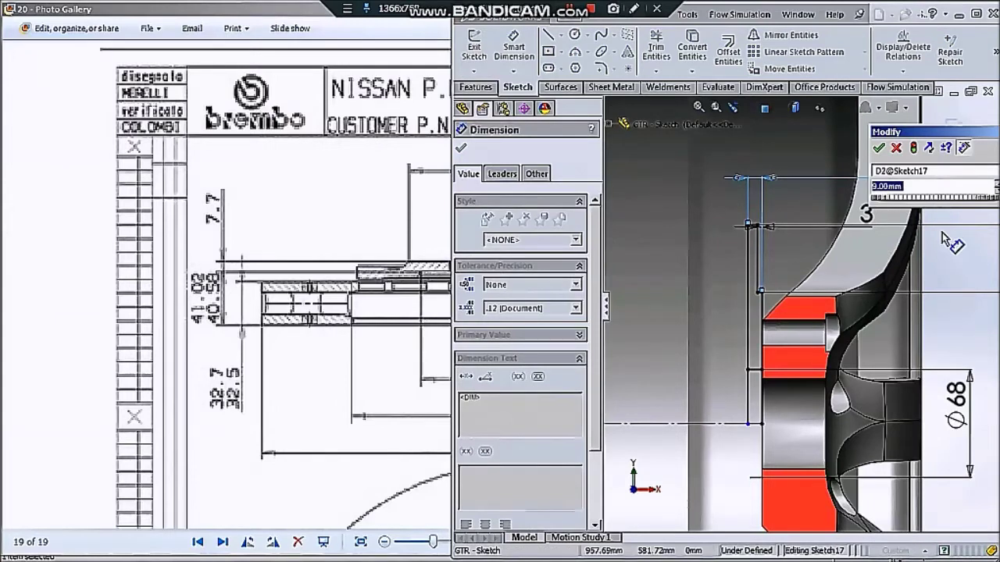
pyautogui.write('0')
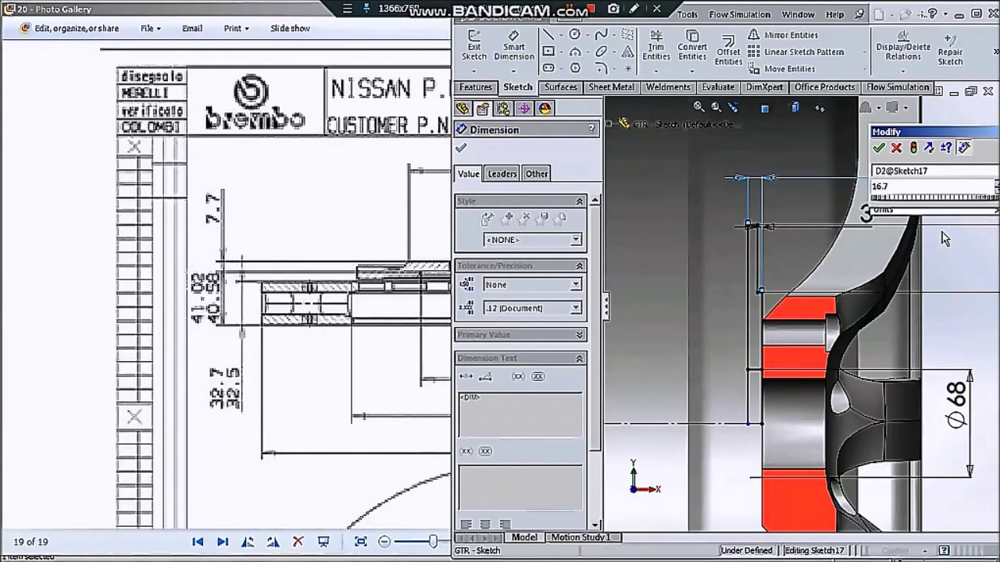
pyautogui.press('Return')
pyautogui.click(947, 159)
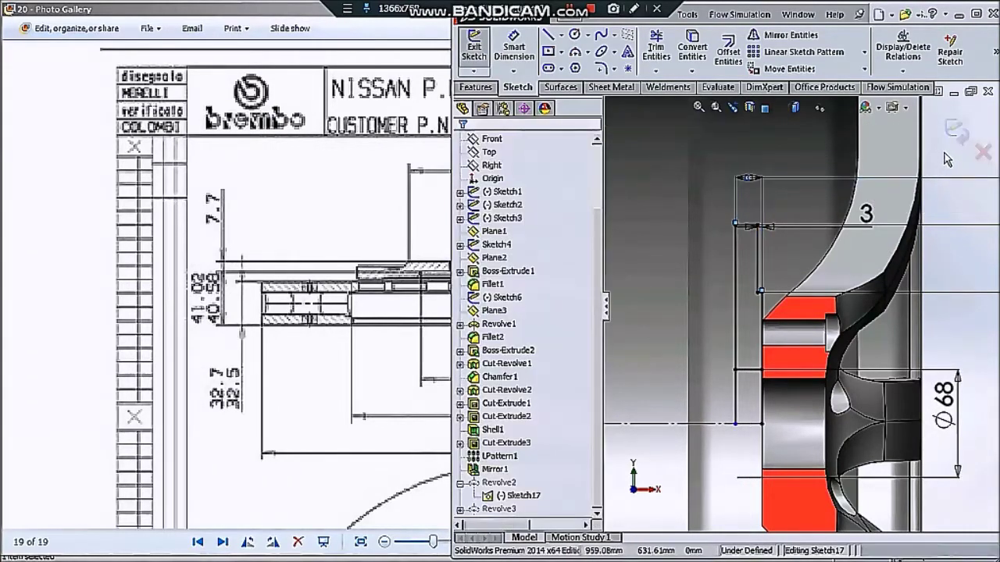
pyautogui.doubleClick(865, 213)
pyautogui.write('4')
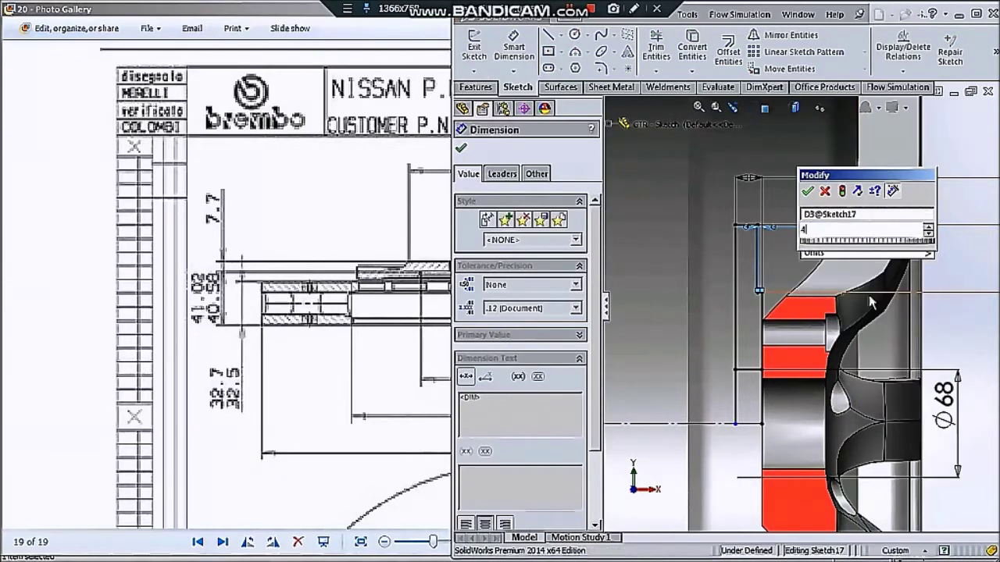
pyautogui.press('Return')
pyautogui.click(922, 258)
# Compare against the reference drawing, then exit the sketch to rebuild the revolve
pyautogui.scroll(3, 781, 313)
pyautogui.click(242, 268)
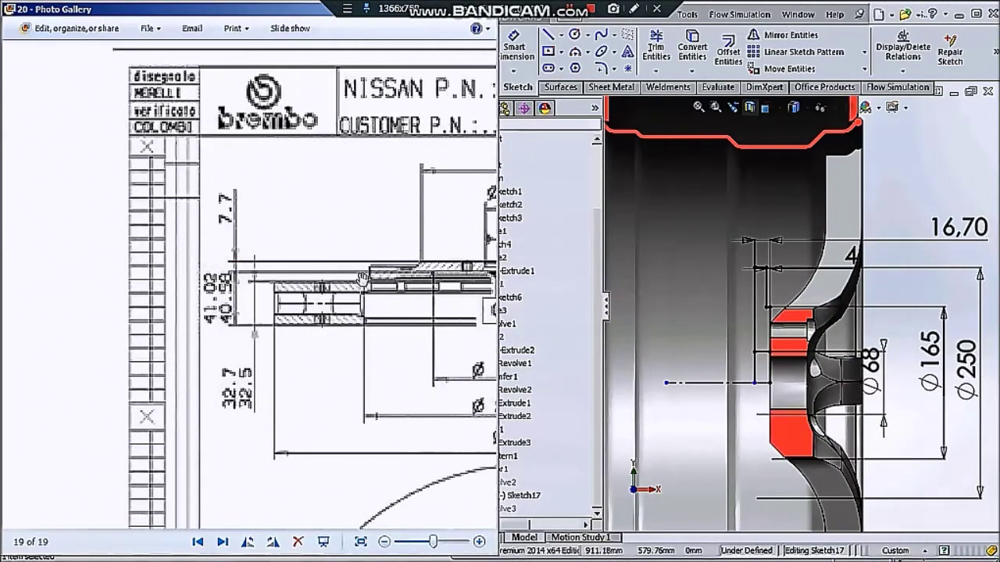
pyautogui.moveTo(374, 280); pyautogui.dragTo(352, 280)
pyautogui.click(907, 172)
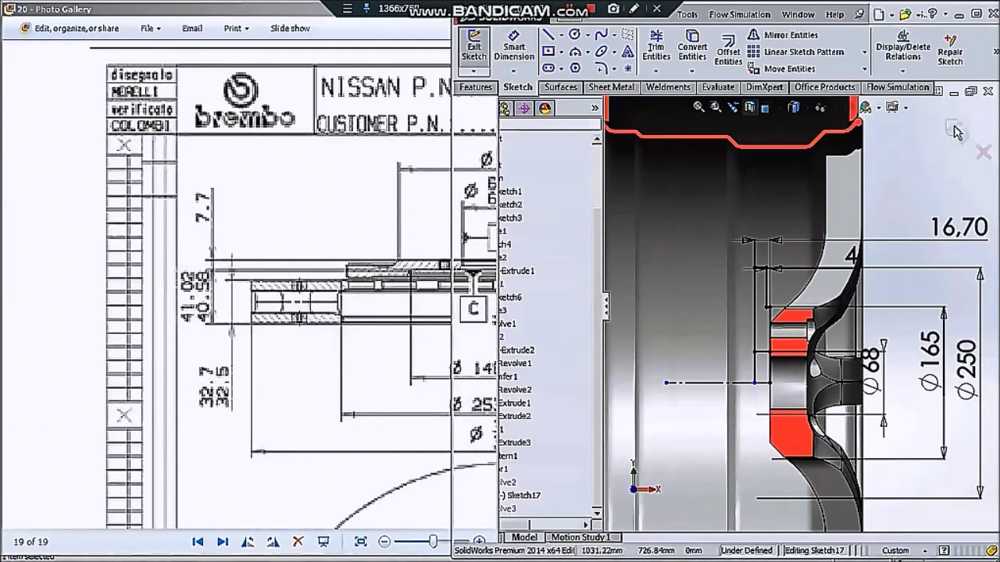
pyautogui.click(957, 131)
# Isolate the Revolve3 brake disc from the wheel and view it face-on
pyautogui.scroll(3, 798, 315)
pyautogui.scroll(-5, 798, 315)
pyautogui.scroll(3, 798, 314)
pyautogui.scroll(3, 782, 265)
pyautogui.scroll(2, 759, 201)
pyautogui.scroll(-2, 759, 202)
pyautogui.scroll(-2, 761, 226)
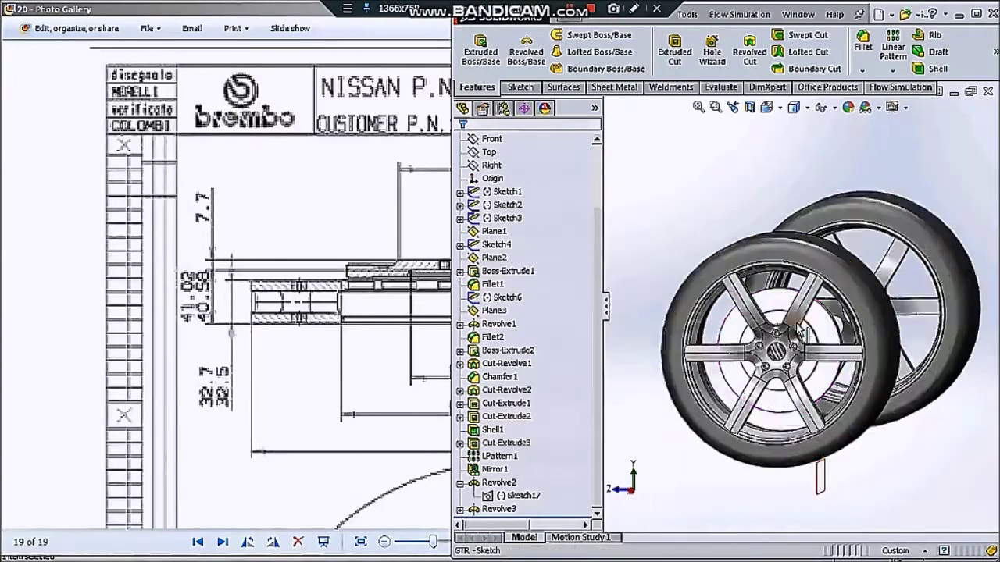
pyautogui.scroll(-2, 764, 250)
pyautogui.scroll(-2, 767, 271)
pyautogui.scroll(3, 767, 272)
pyautogui.scroll(2, 770, 281)
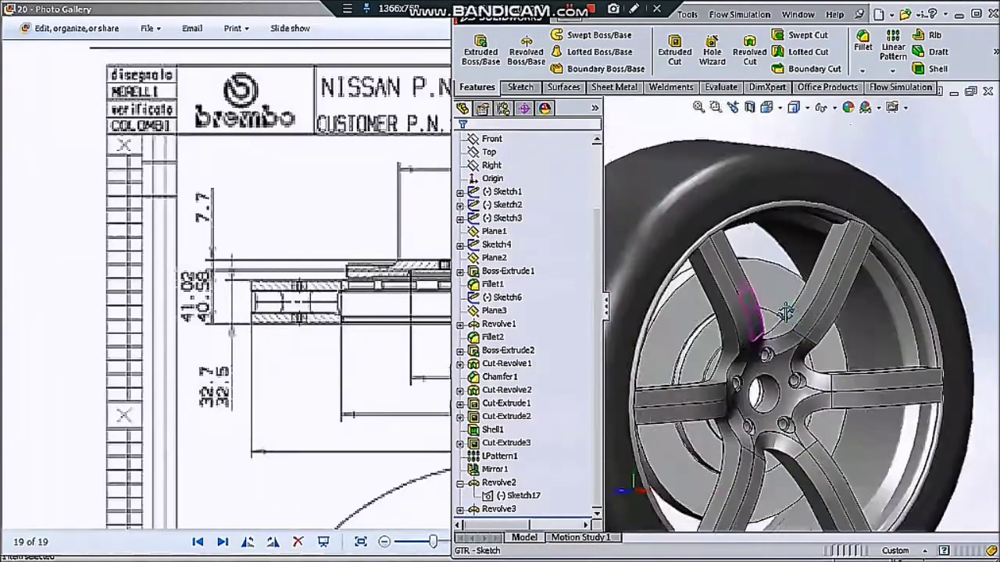
pyautogui.scroll(-5, 777, 314)
pyautogui.scroll(2, 778, 301)
pyautogui.click(777, 301)
pyautogui.click(871, 213)
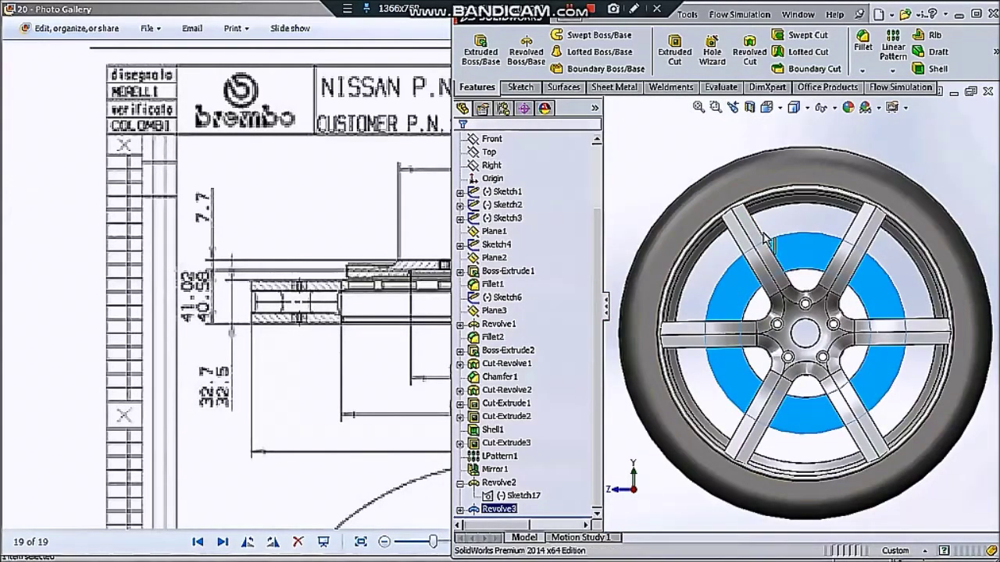
pyautogui.rightClick(754, 231)
pyautogui.click(855, 417)
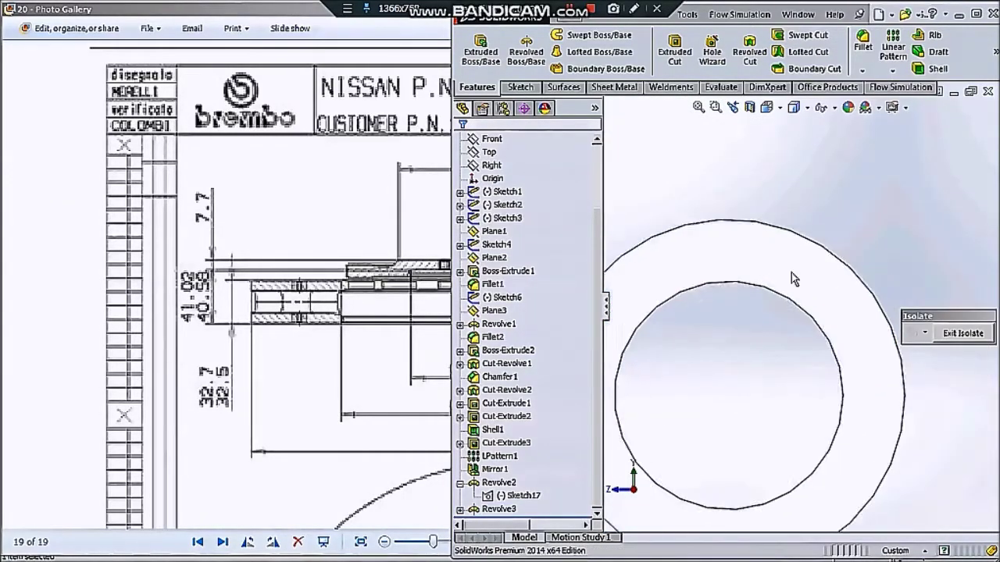
# Start a new sketch on the brake disc's front face
pyautogui.moveTo(351, 469); pyautogui.dragTo(309, 134)
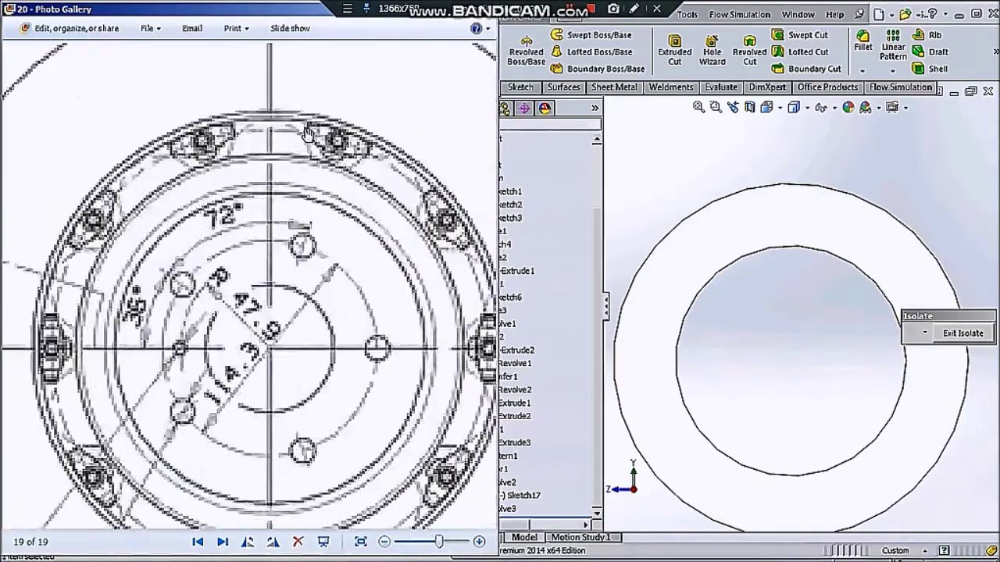
pyautogui.scroll(-1, 309, 135)
pyautogui.click(770, 232)
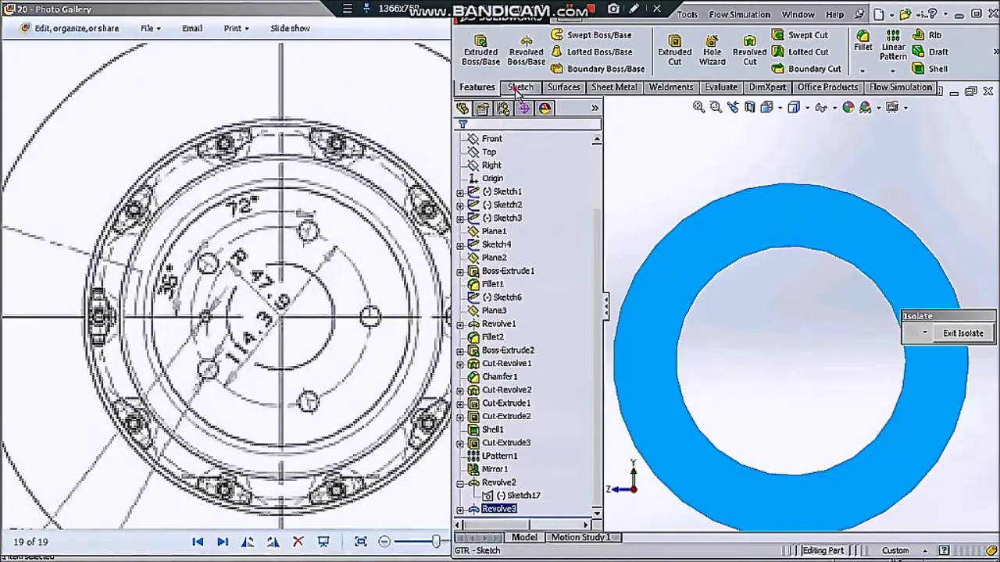
pyautogui.click(475, 47)
# Bring up the reference drawing and move on to the next image
pyautogui.click(257, 294)
pyautogui.scroll(-2, 256, 293)
pyautogui.scroll(-2, 257, 294)
pyautogui.scroll(-1, 256, 294)
pyautogui.press('Right')
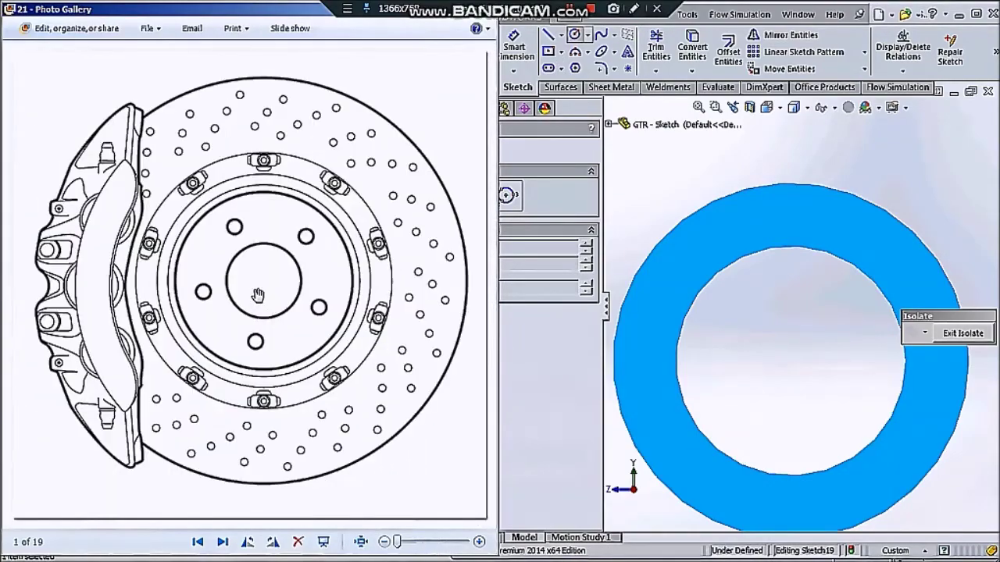
# Show the Brembo Type DA drawing, image 2 of 19, zoomed and panned beside the model
pyautogui.press('Right')
pyautogui.scroll(2, 328, 305)
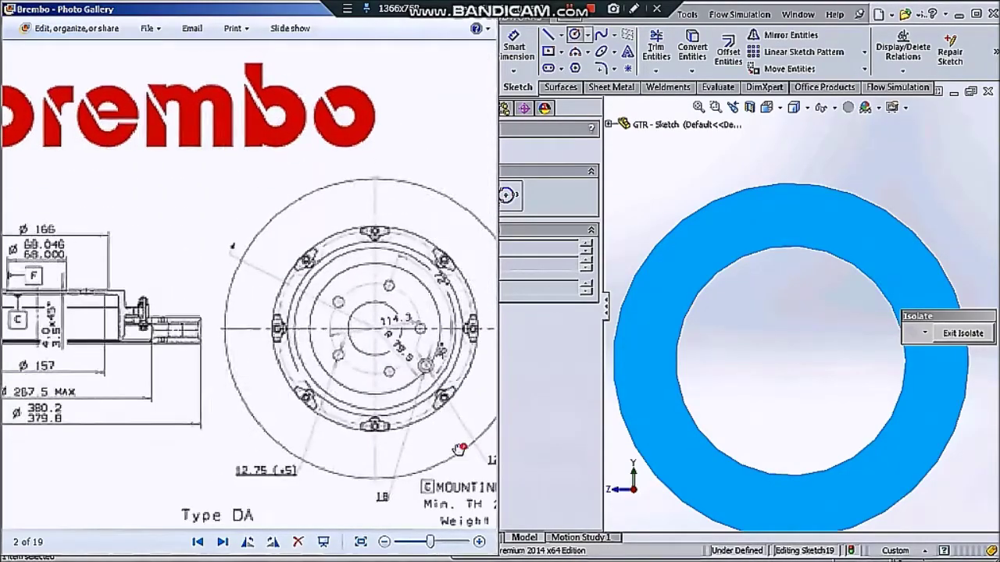
pyautogui.scroll(1, 367, 375)
pyautogui.scroll(1, 388, 434)
pyautogui.moveTo(377, 428); pyautogui.dragTo(314, 437)
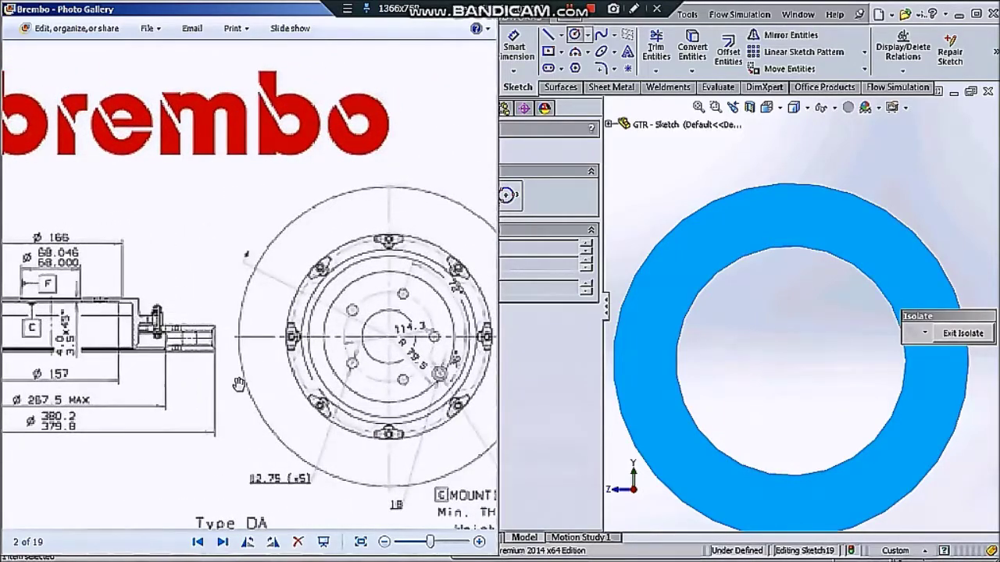
pyautogui.scroll(-2, 238, 359)
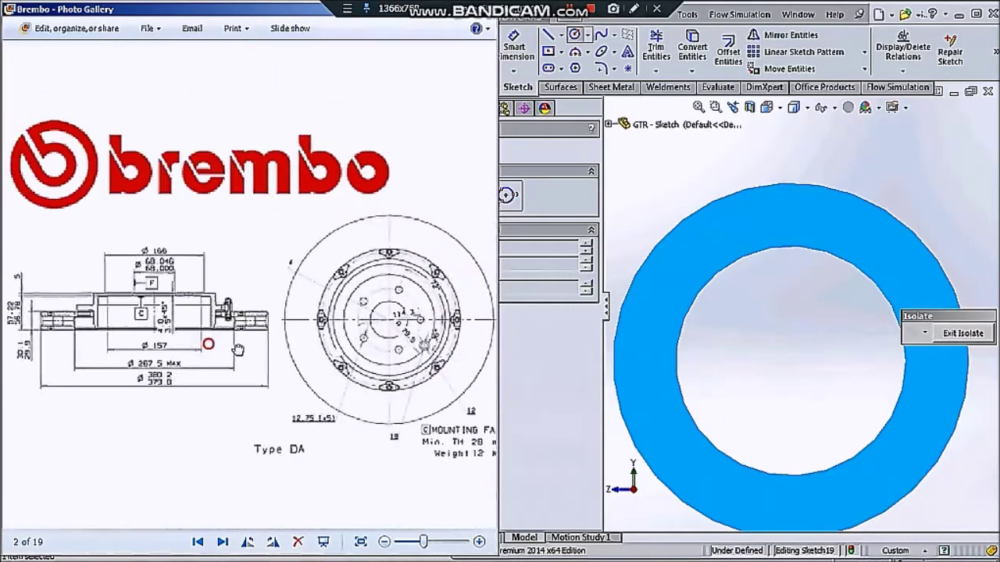
pyautogui.scroll(2, 238, 349)
pyautogui.scroll(-2, 255, 276)
pyautogui.scroll(2, 255, 277)
pyautogui.scroll(1, 255, 276)
pyautogui.scroll(-1, 255, 276)
pyautogui.click(966, 334)
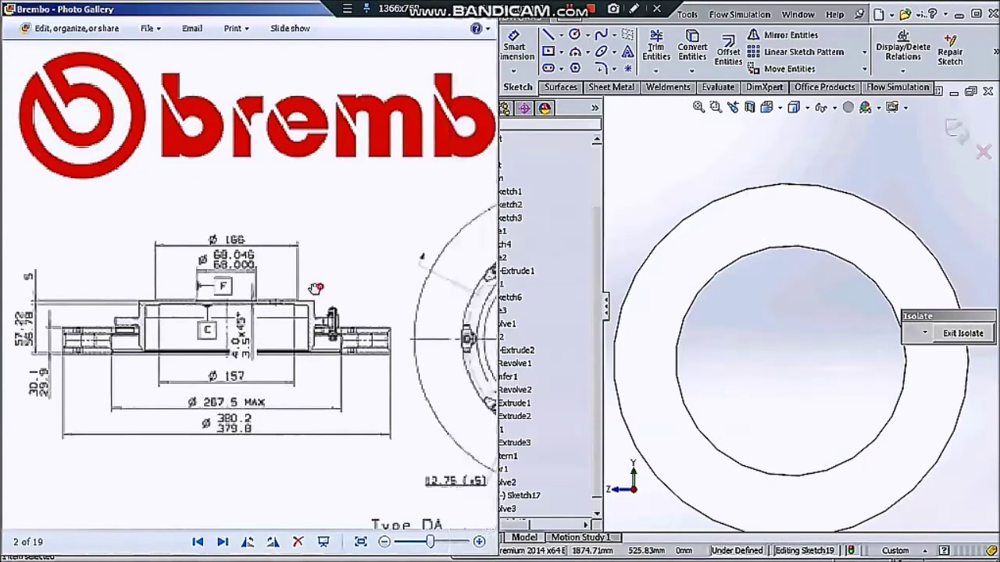
pyautogui.click(952, 335)
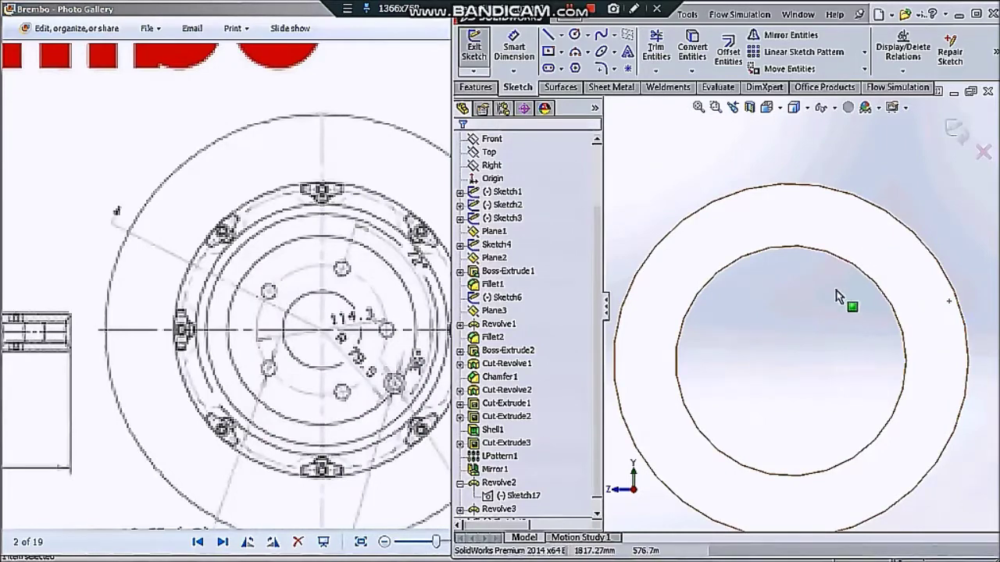
# Reopen Sketch17 to check its dimensions against the Brembo drawing
pyautogui.scroll(-3, 831, 328)
pyautogui.scroll(-2, 817, 317)
pyautogui.scroll(-2, 816, 317)
pyautogui.scroll(-4, 828, 297)
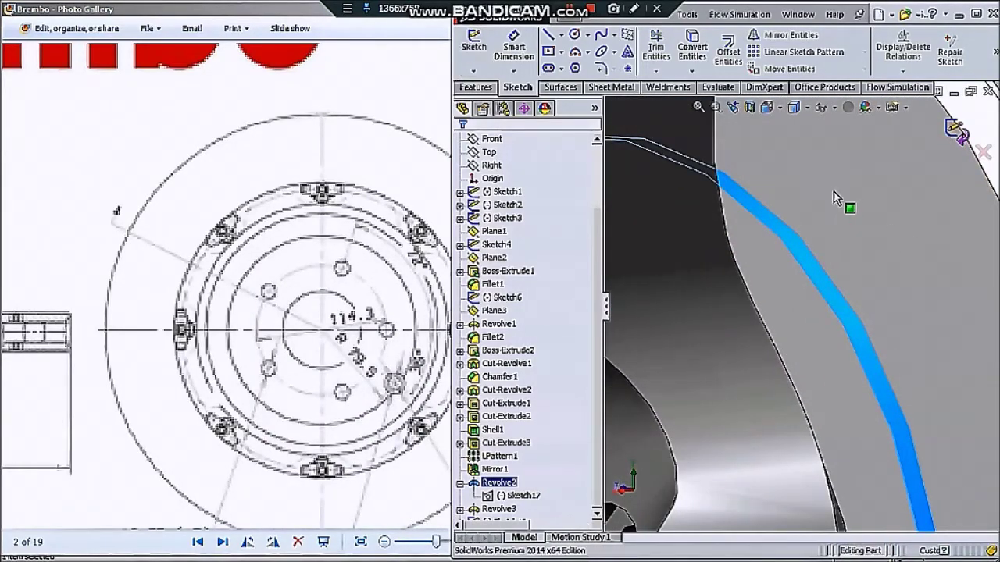
pyautogui.click(805, 273)
pyautogui.click(843, 217)
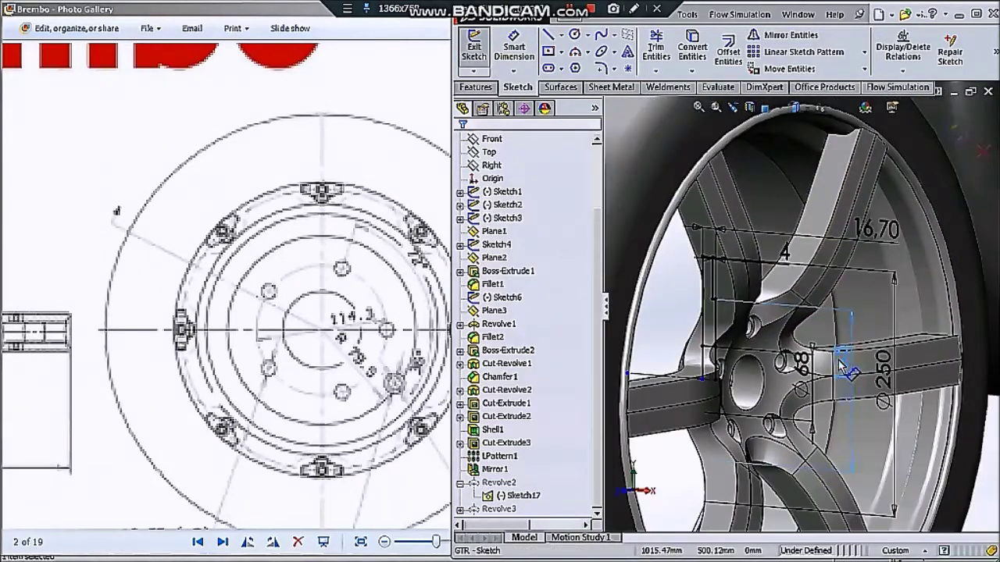
pyautogui.click(279, 278)
pyautogui.scroll(-3, 279, 278)
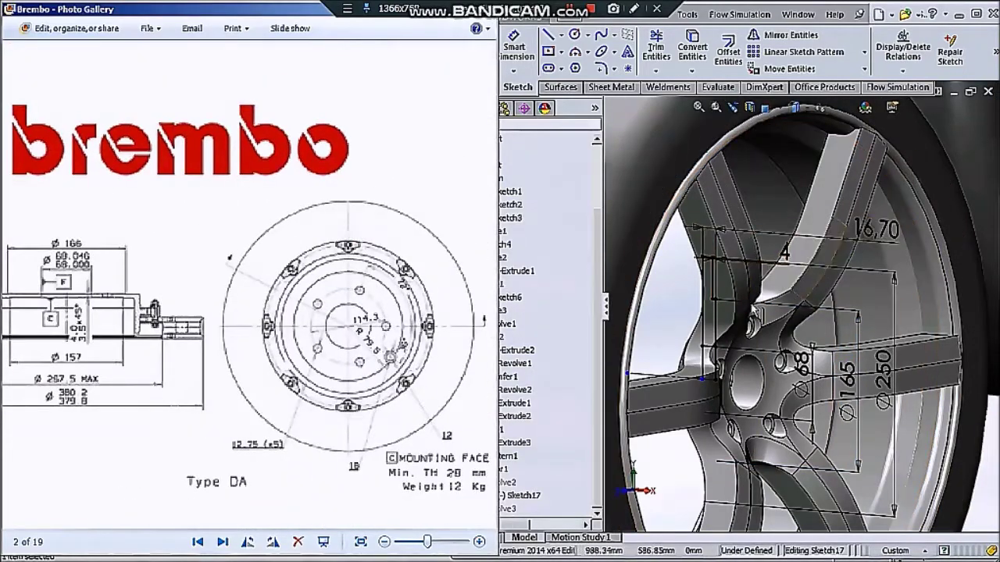
pyautogui.click(674, 290)
pyautogui.scroll(5, 674, 290)
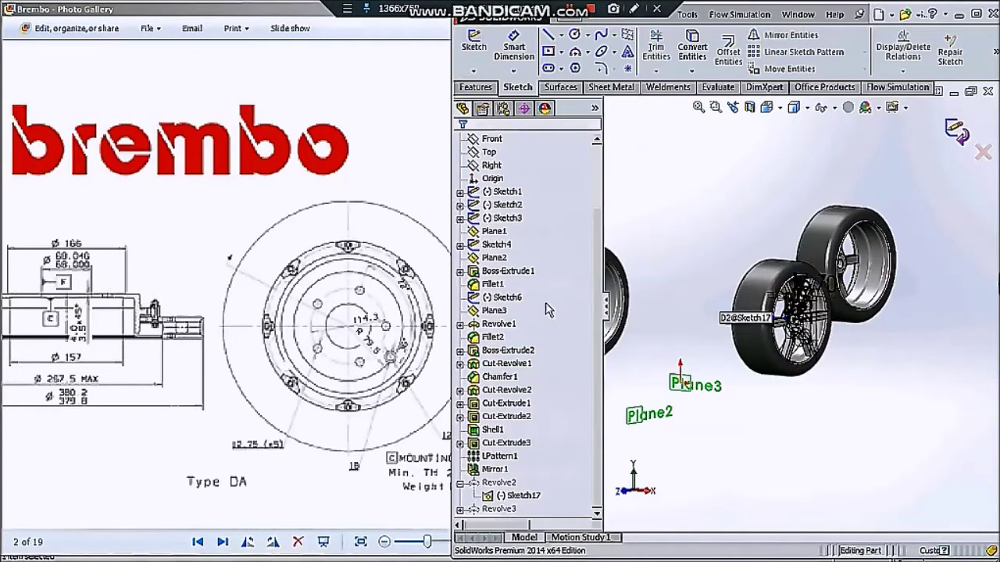
# Isolate the Revolve3 brake disc again and view its front face head-on
pyautogui.click(498, 508)
pyautogui.scroll(2, 794, 303)
pyautogui.scroll(2, 794, 303)
pyautogui.scroll(2, 794, 303)
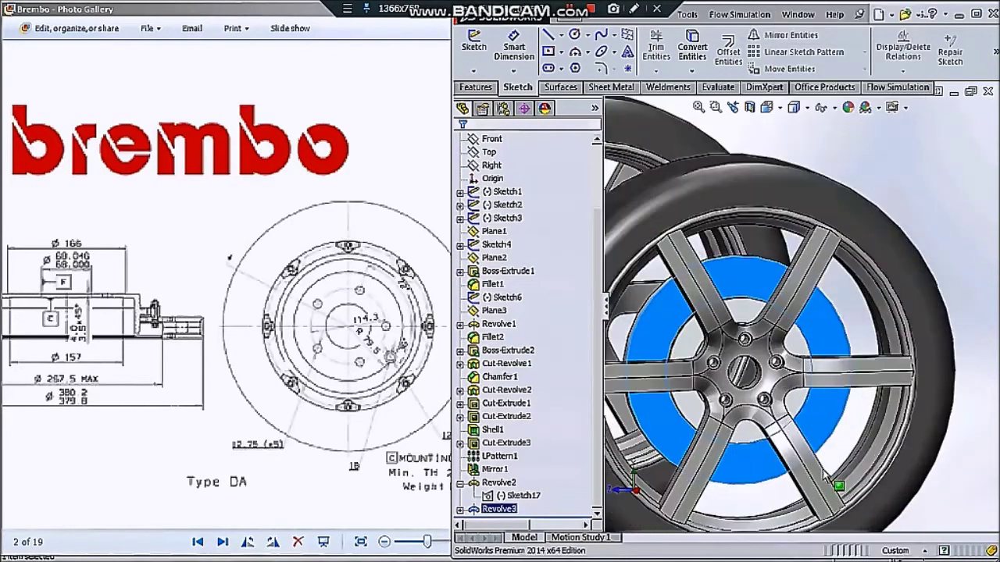
pyautogui.rightClick(827, 478)
pyautogui.click(867, 461)
pyautogui.click(791, 331)
pyautogui.click(898, 247)
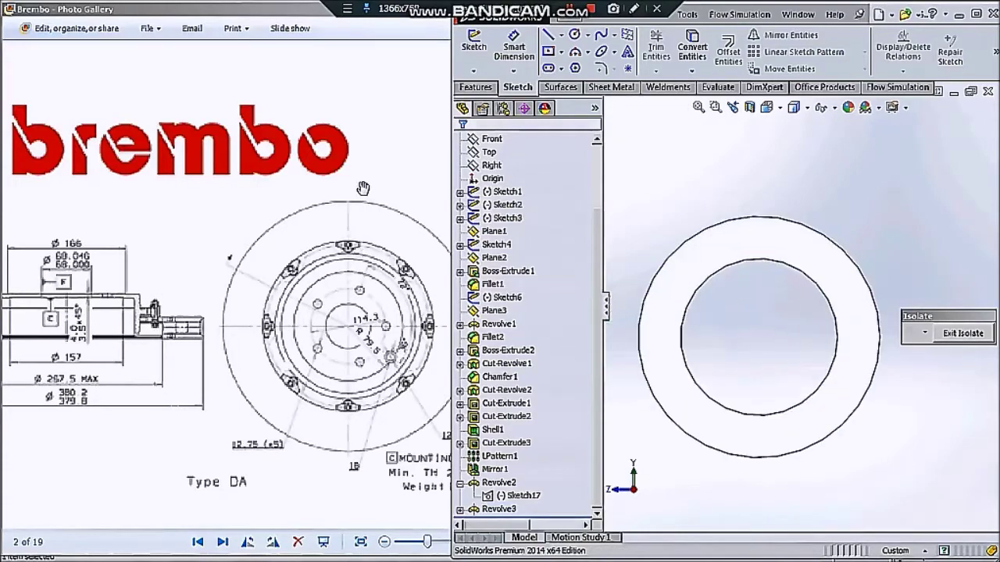
# Browse to the Nissan rotor drawing, image 19 of 19, zoomed on the mounting tabs
pyautogui.click(363, 189)
pyautogui.press('Right')
pyautogui.press('Right')
pyautogui.press('Right')
pyautogui.press('Right')
pyautogui.press('Right')
pyautogui.press('Right')
pyautogui.press('Right')
pyautogui.press('Right')
pyautogui.press('Right')
pyautogui.press('Right')
pyautogui.press('Right')
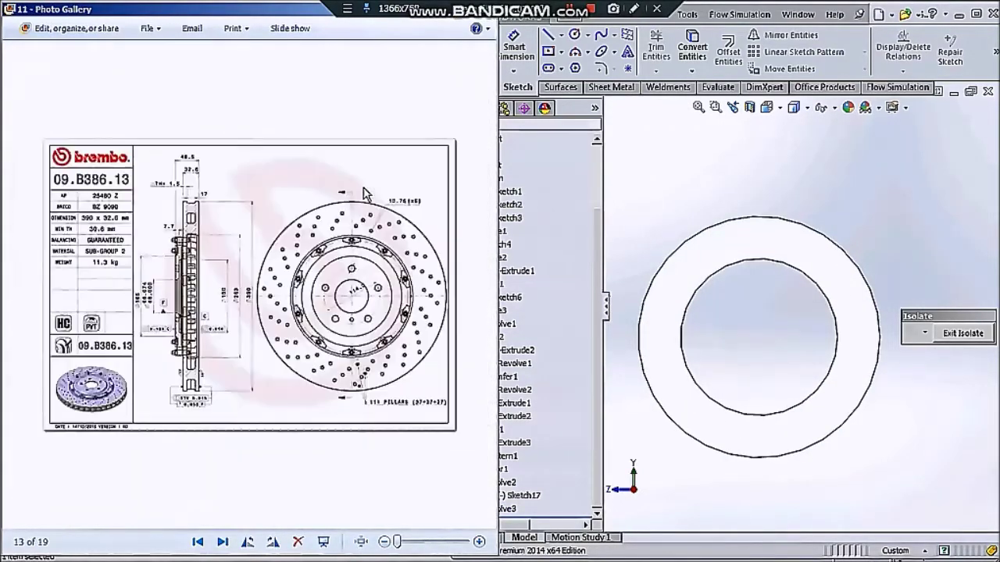
pyautogui.scroll(2, 276, 256)
pyautogui.scroll(-2, 276, 255)
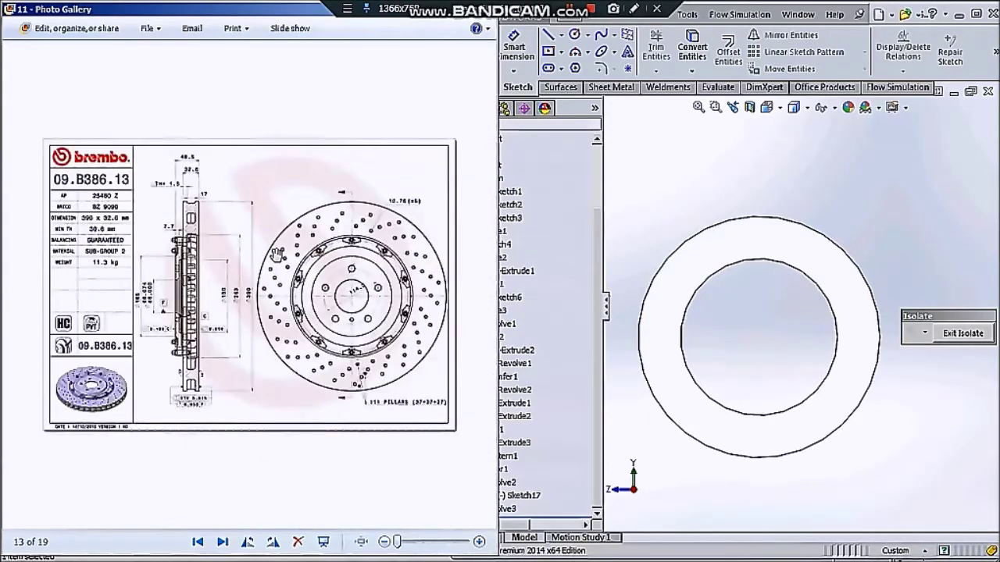
pyautogui.press('Right')
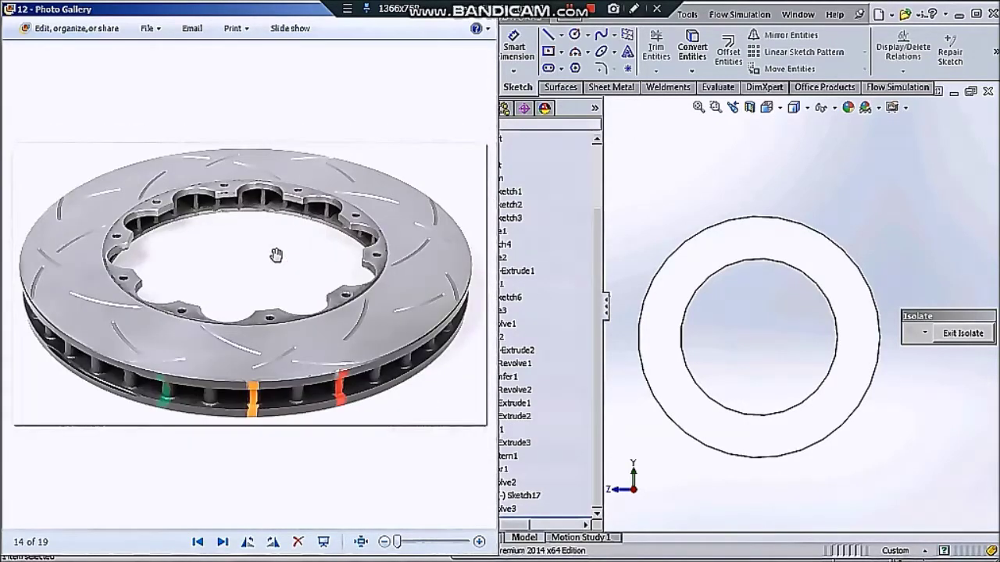
pyautogui.press('Right')
pyautogui.press('Right')
pyautogui.press('Right')
pyautogui.press('Right')
pyautogui.press('Right')
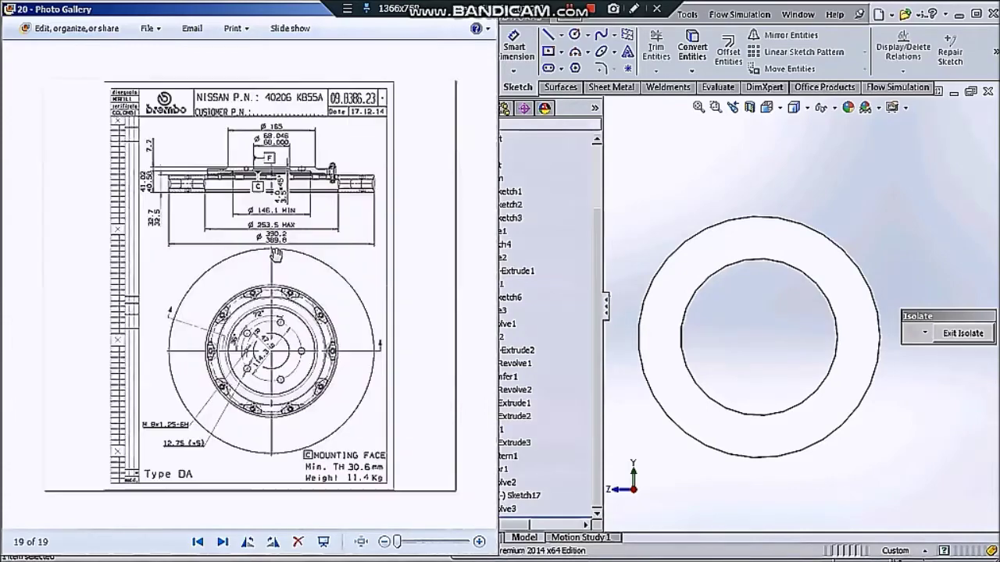
pyautogui.scroll(5, 289, 292)
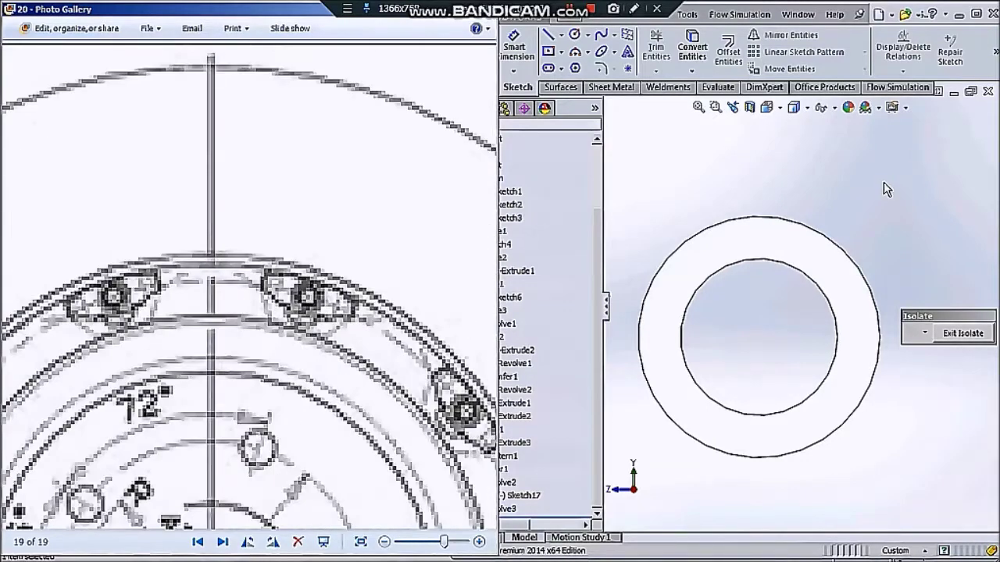
pyautogui.click(765, 304)
pyautogui.scroll(-3, 703, 328)
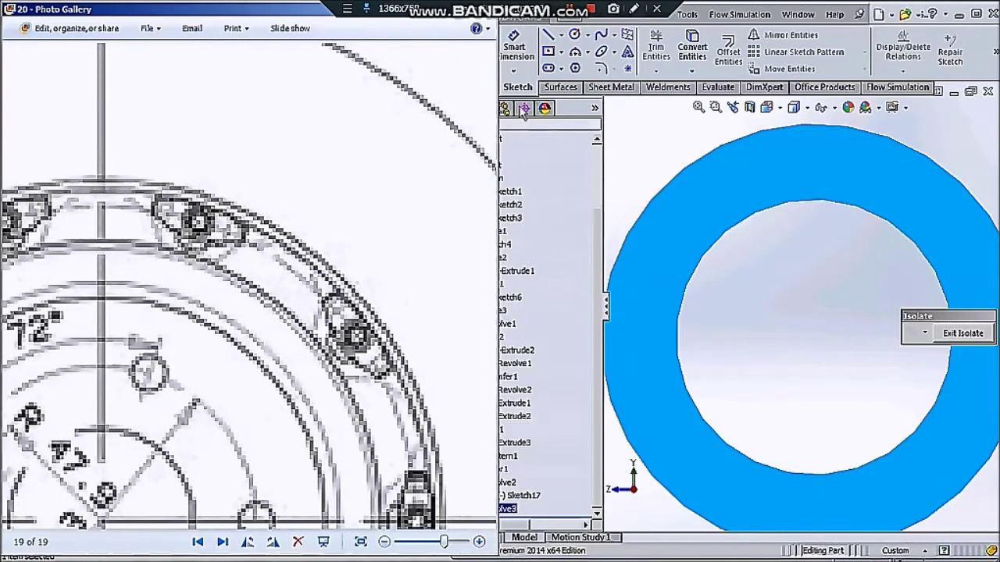
pyautogui.click(521, 217)
# Draw a vertical construction line from the rim's top point down to the sketch centre
pyautogui.click(842, 235)
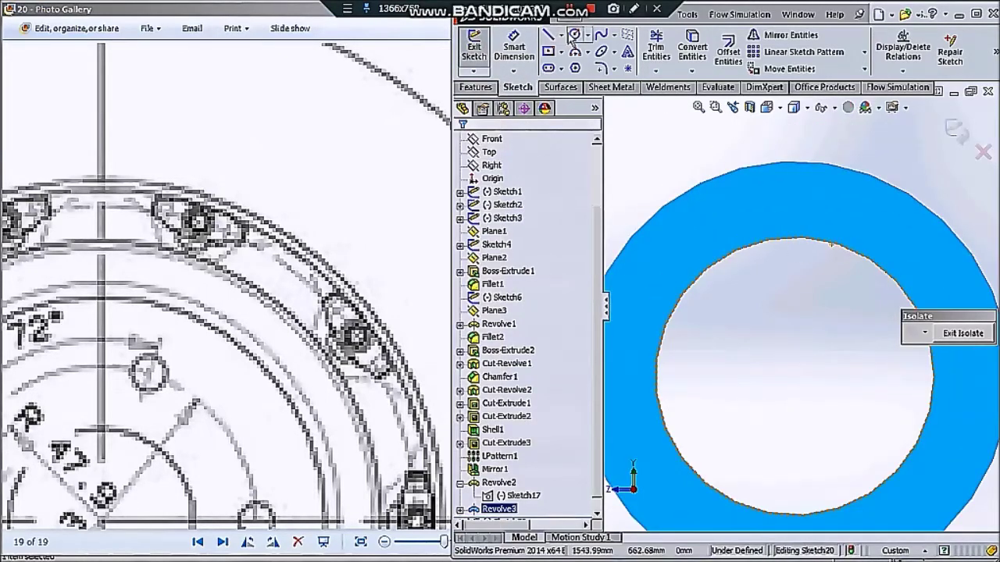
pyautogui.click(574, 34)
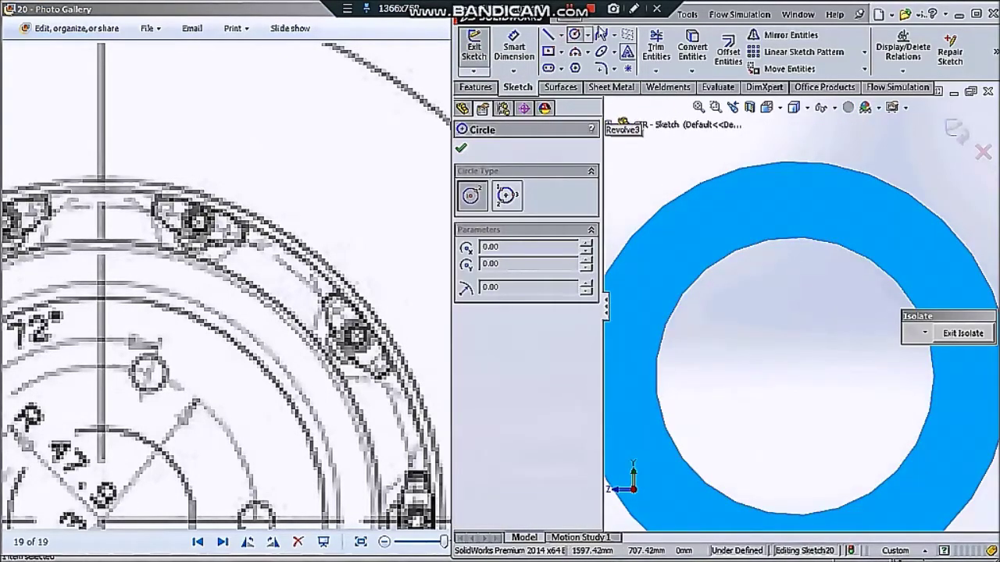
pyautogui.click(549, 34)
pyautogui.click(797, 164)
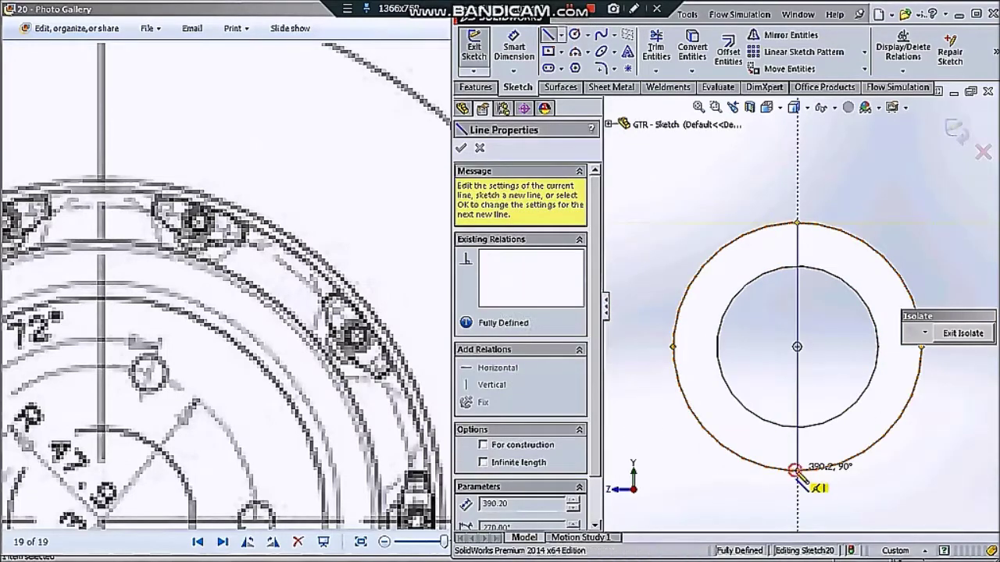
pyautogui.click(794, 471)
pyautogui.press('Escape')
pyautogui.click(797, 375)
pyautogui.click(508, 379)
pyautogui.scroll(5, 815, 257)
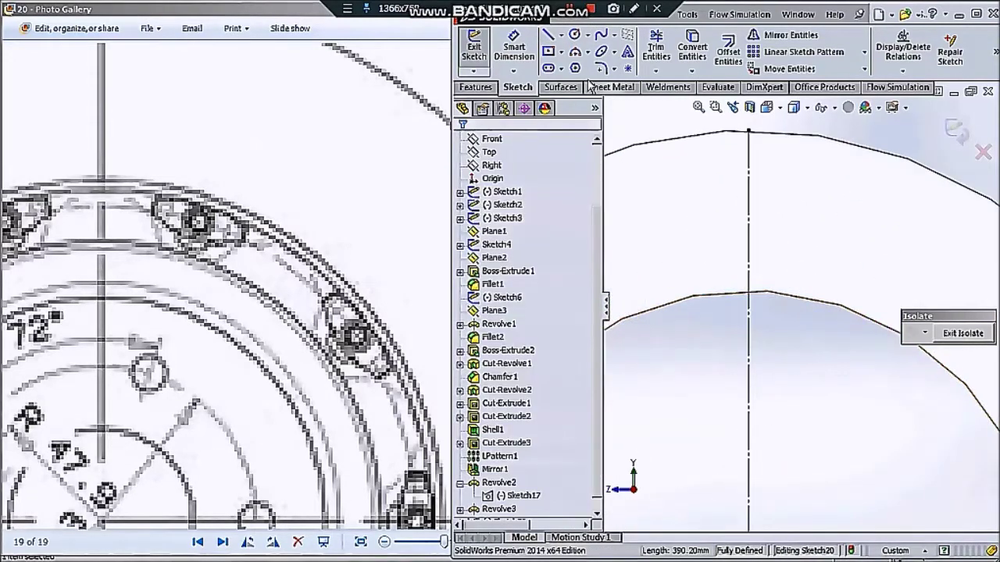
# Draw a small circle on the centreline, dimension it Ø10, and begin its height dimension
pyautogui.click(574, 34)
pyautogui.click(747, 317)
pyautogui.click(763, 316)
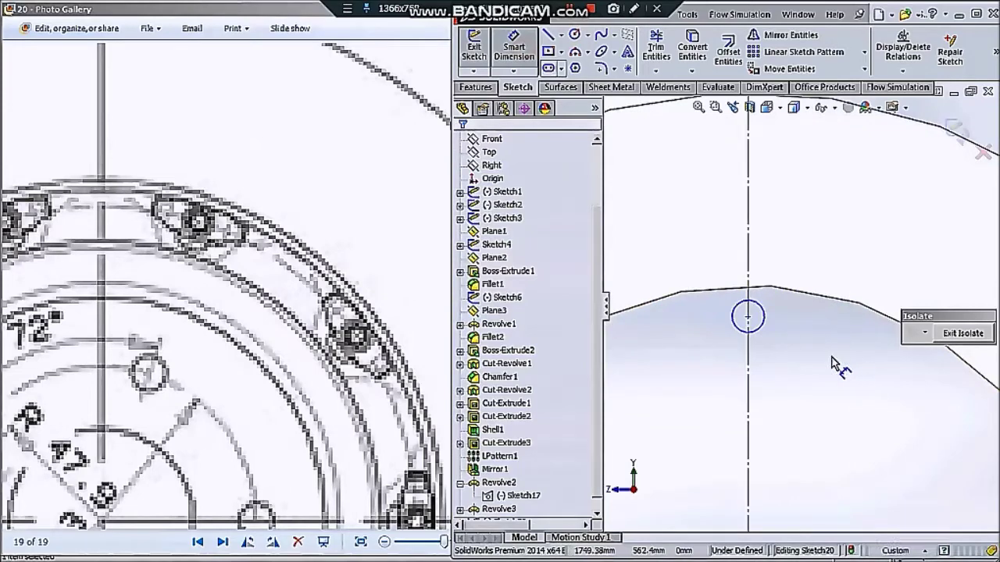
pyautogui.click(791, 355)
pyautogui.write('10')
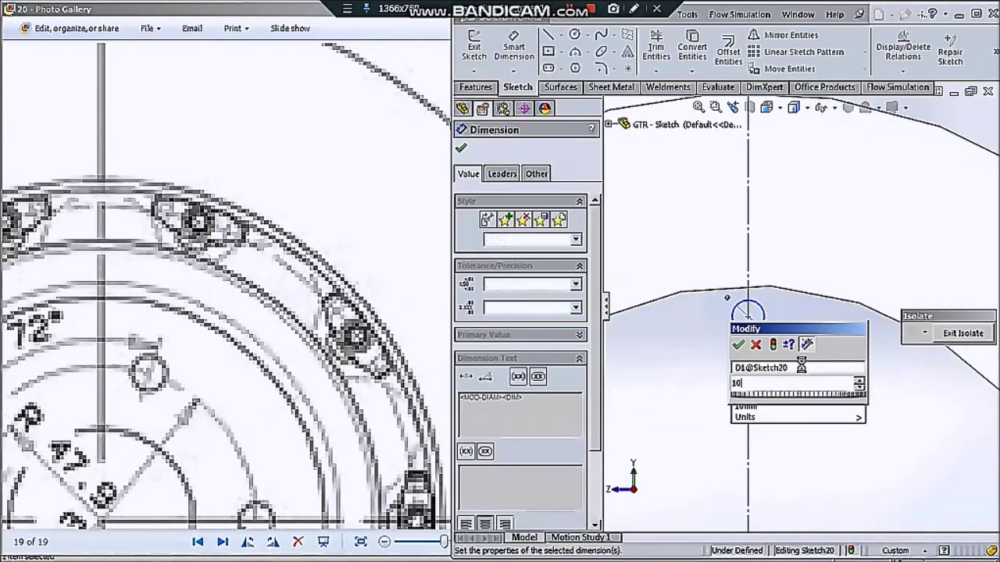
pyautogui.press('Return')
pyautogui.doubleClick(807, 364)
pyautogui.press('Return')
pyautogui.scroll(3, 742, 387)
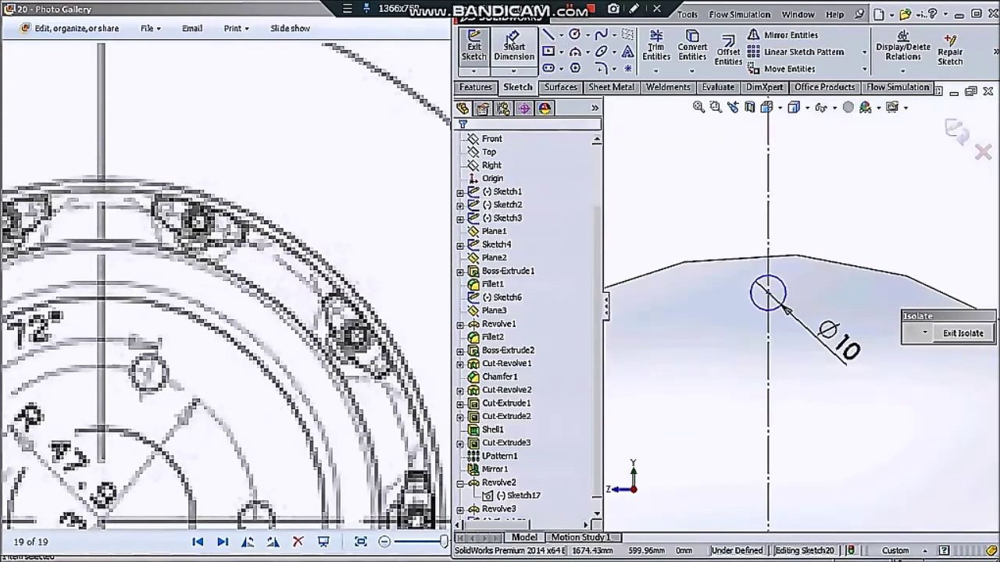
pyautogui.click(752, 298)
pyautogui.scroll(-3, 761, 328)
# Dimension the small circle 115 mm from the sketch centre
pyautogui.scroll(-2, 770, 364)
pyautogui.click(709, 382)
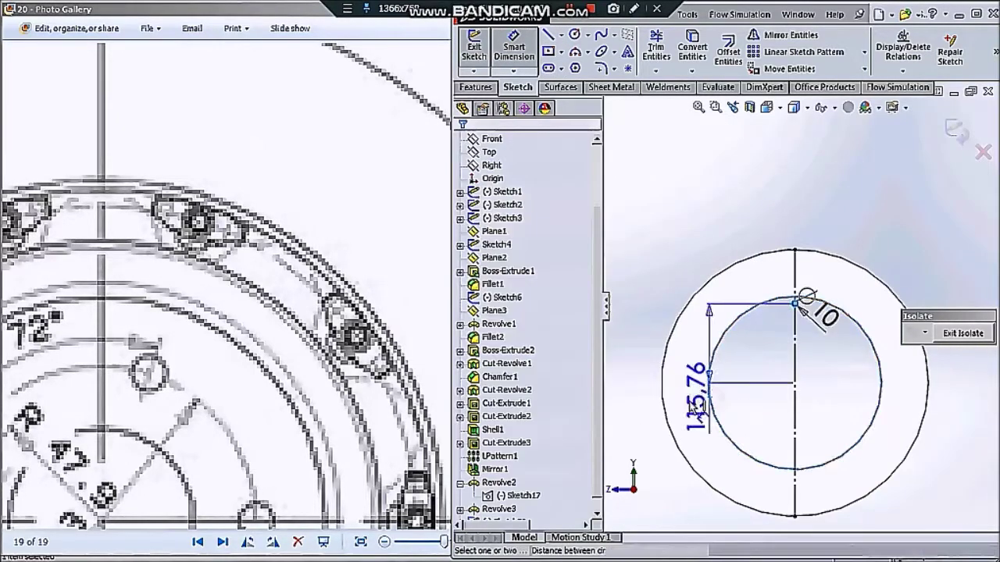
pyautogui.click(639, 380)
pyautogui.write('115')
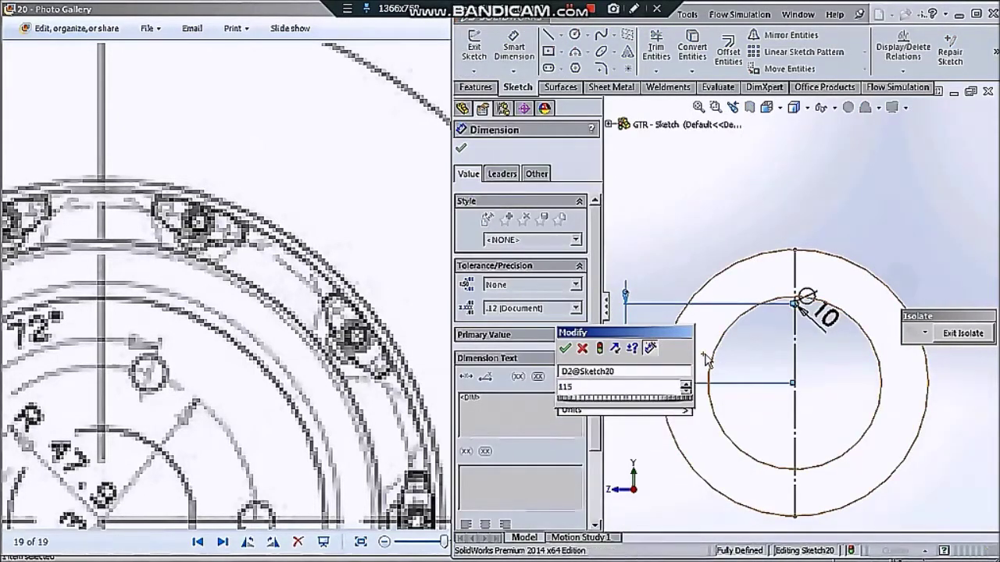
pyautogui.press('Return')
# Set the hole diameter to 8 mm, leaving the vertical distance unchanged
pyautogui.scroll(3, 789, 296)
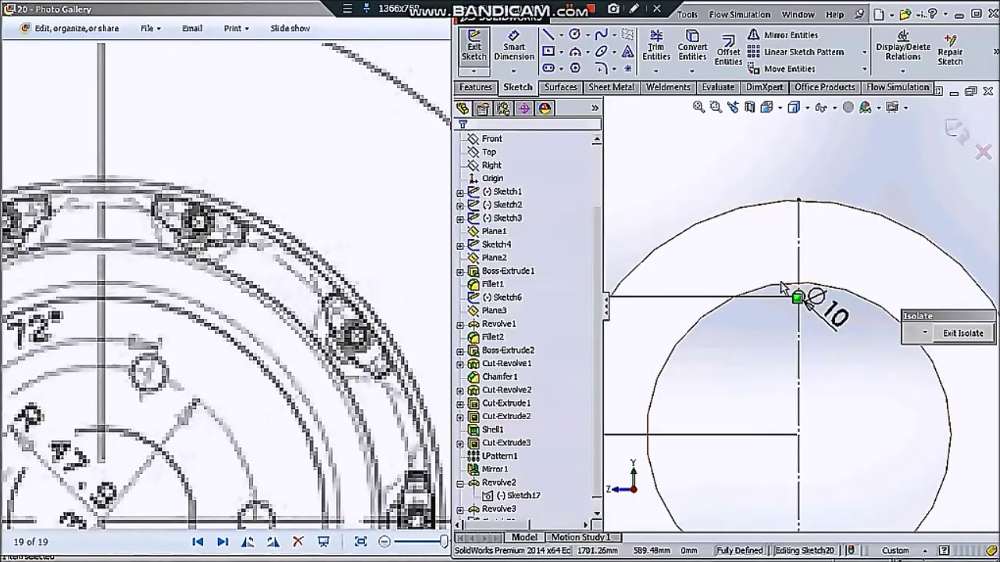
pyautogui.scroll(2, 783, 287)
pyautogui.scroll(1, 784, 287)
pyautogui.doubleClick(843, 332)
pyautogui.write('8')
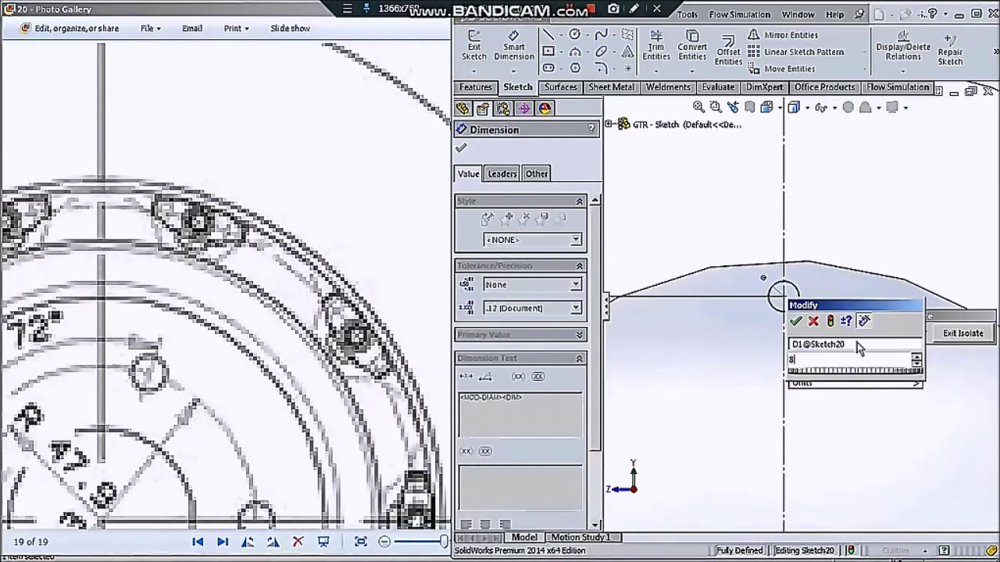
pyautogui.press('Return')
pyautogui.scroll(-3, 740, 357)
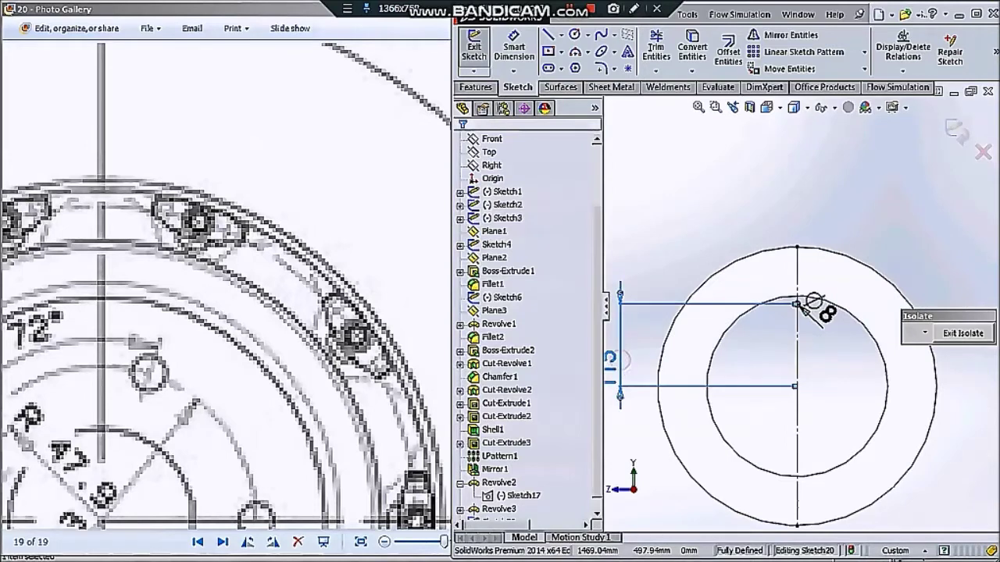
pyautogui.doubleClick(625, 359)
pyautogui.press('Return')
pyautogui.scroll(3, 779, 293)
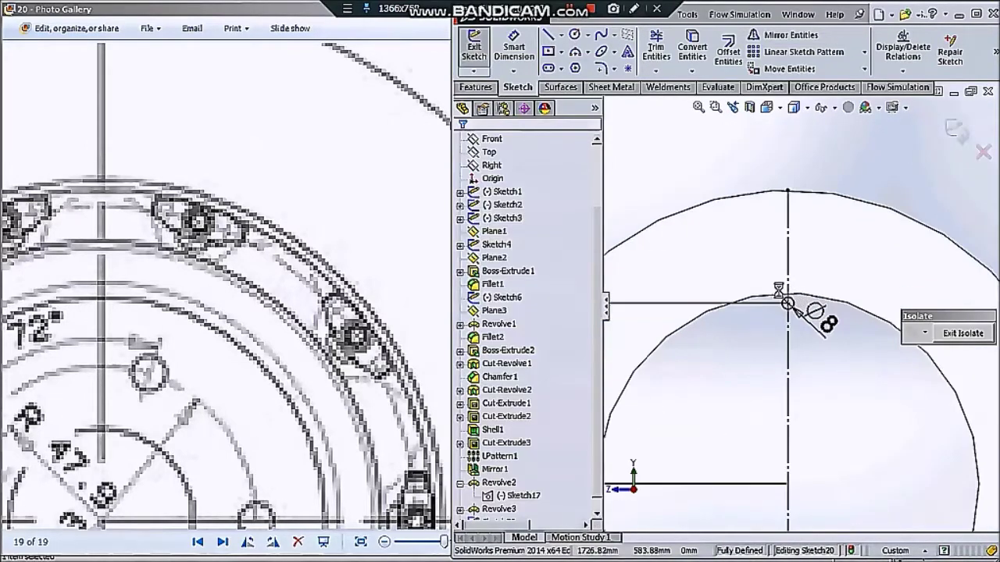
pyautogui.scroll(3, 781, 297)
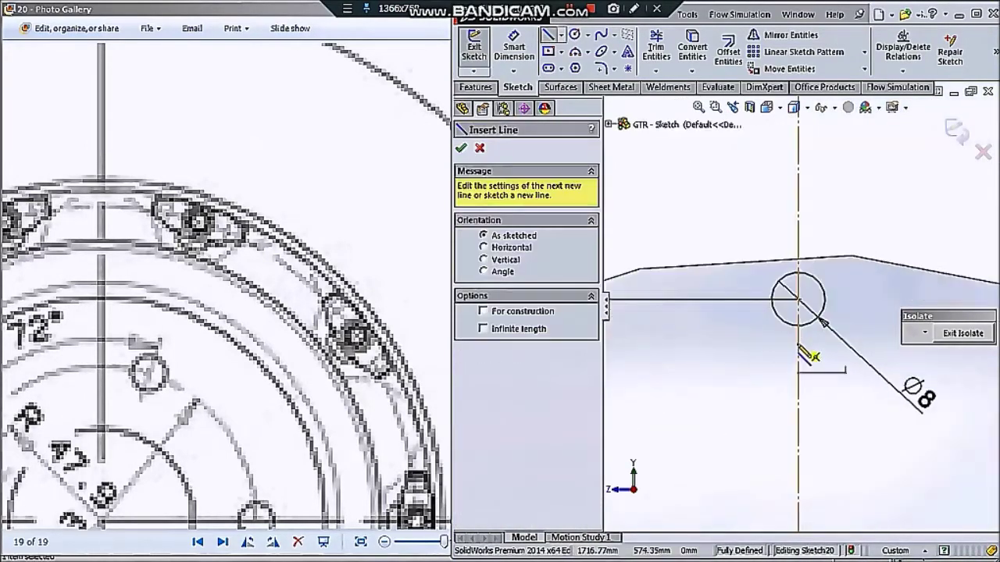
# Draw the tab's base and slanted side lines and dimension the base 8 mm
pyautogui.click(799, 334)
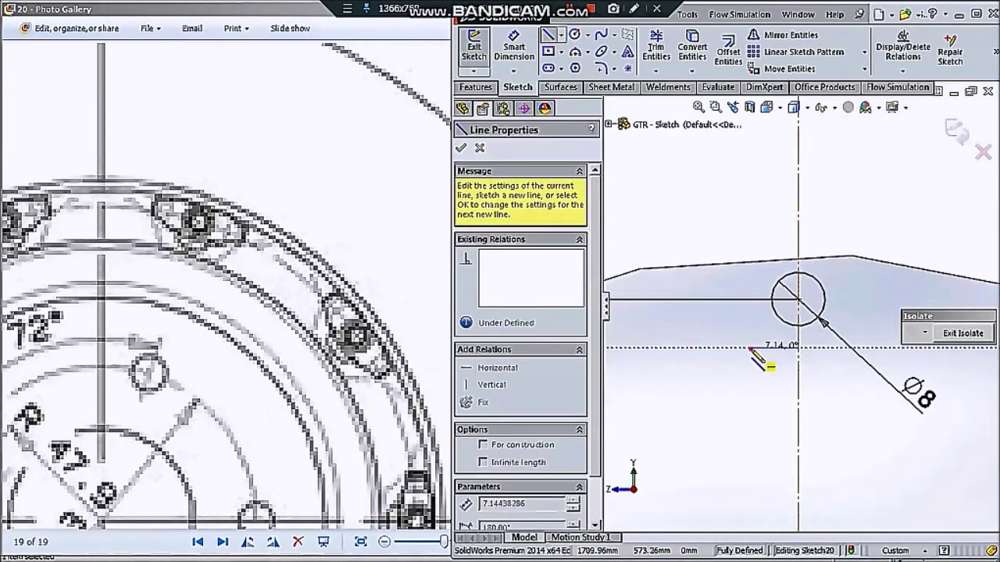
pyautogui.click(723, 277)
pyautogui.press('Escape')
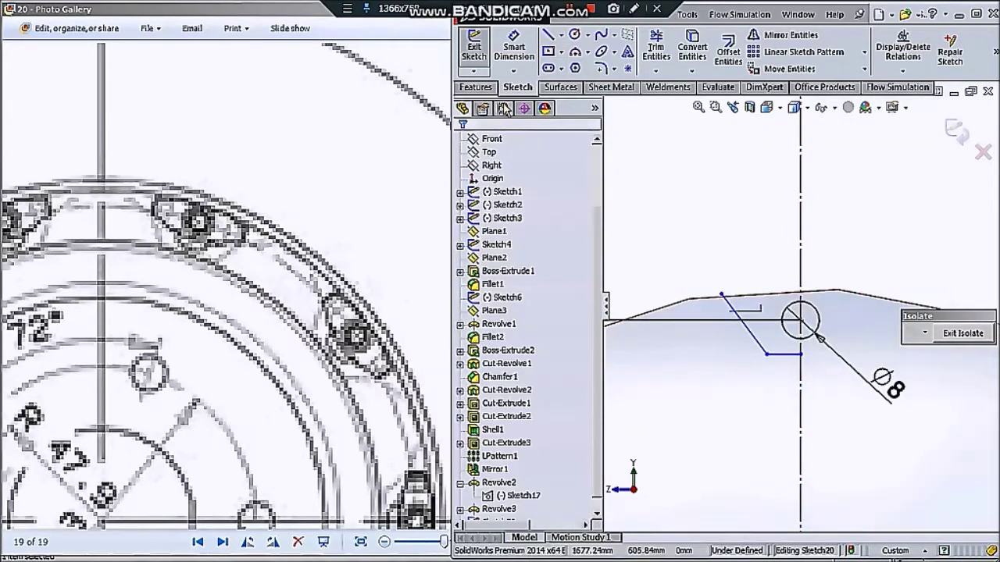
pyautogui.click(513, 49)
pyautogui.click(781, 354)
pyautogui.click(742, 415)
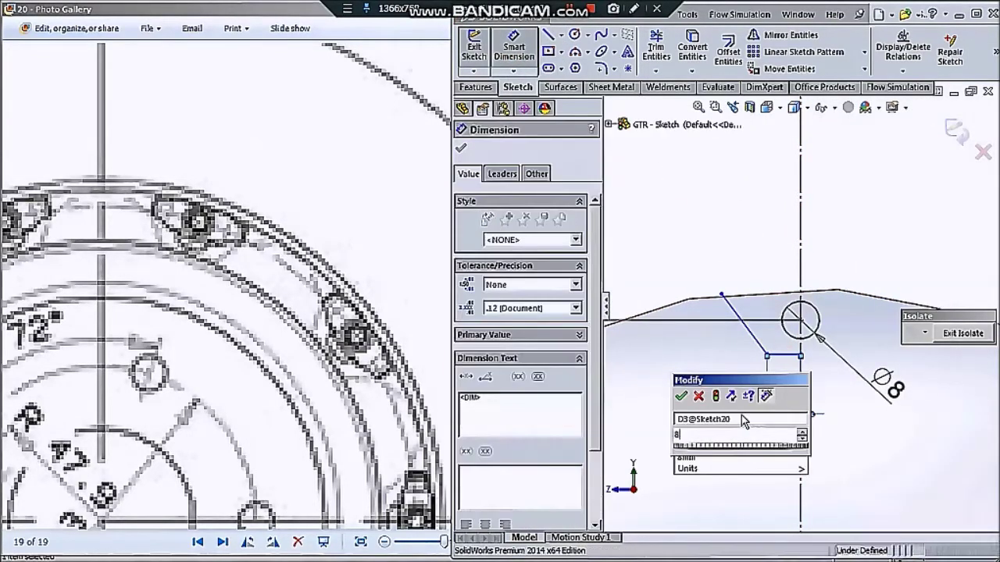
pyautogui.press('Return')
# Add an 8 mm vertical distance and a 125° angle between base and slanted side
pyautogui.click(529, 55)
pyautogui.click(797, 356)
pyautogui.click(800, 320)
pyautogui.click(867, 457)
pyautogui.press('Return')
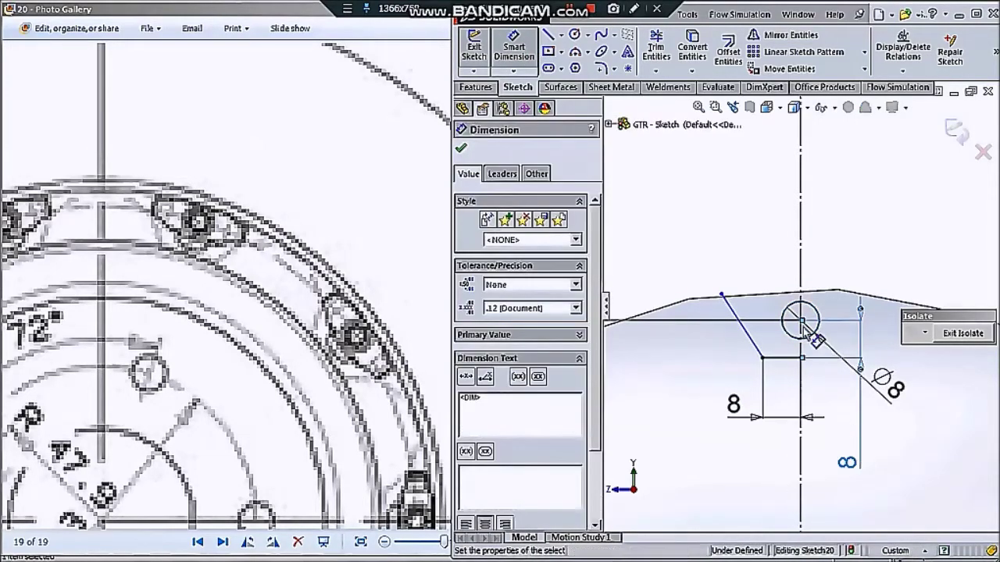
pyautogui.scroll(-2, 817, 344)
pyautogui.click(758, 371)
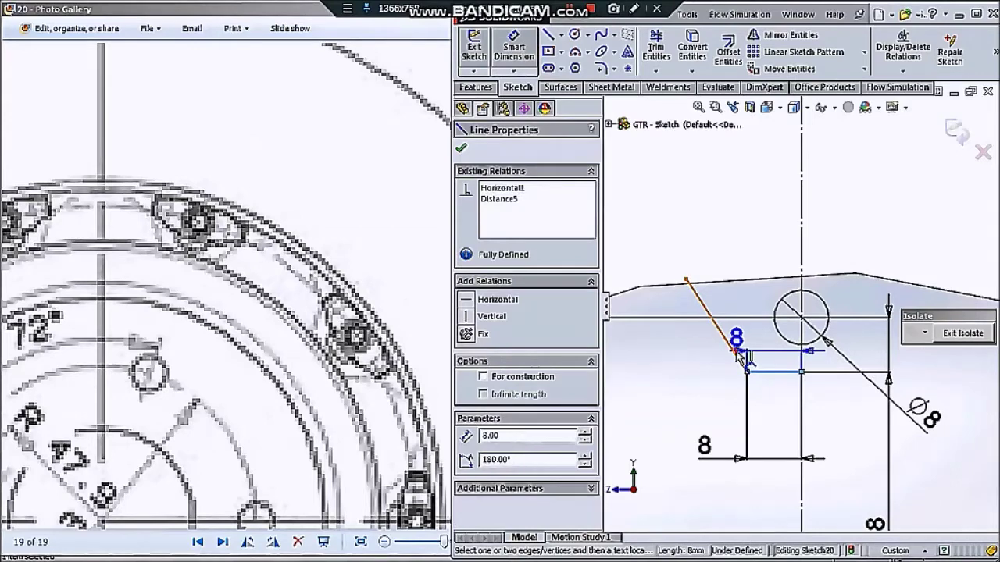
pyautogui.click(715, 324)
pyautogui.click(753, 238)
pyautogui.write('125')
pyautogui.press('Return')
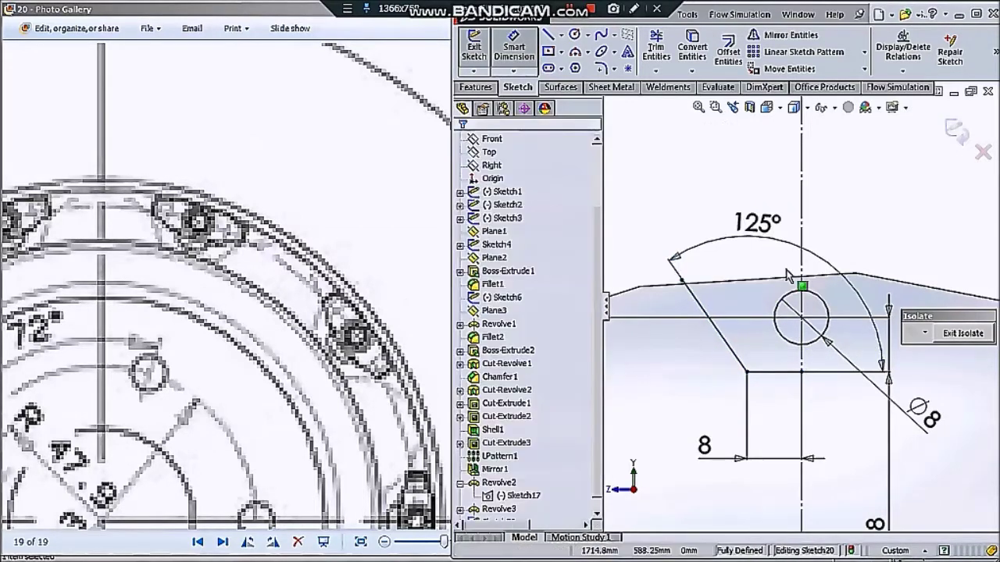
pyautogui.press('Escape')
pyautogui.scroll(2, 888, 300)
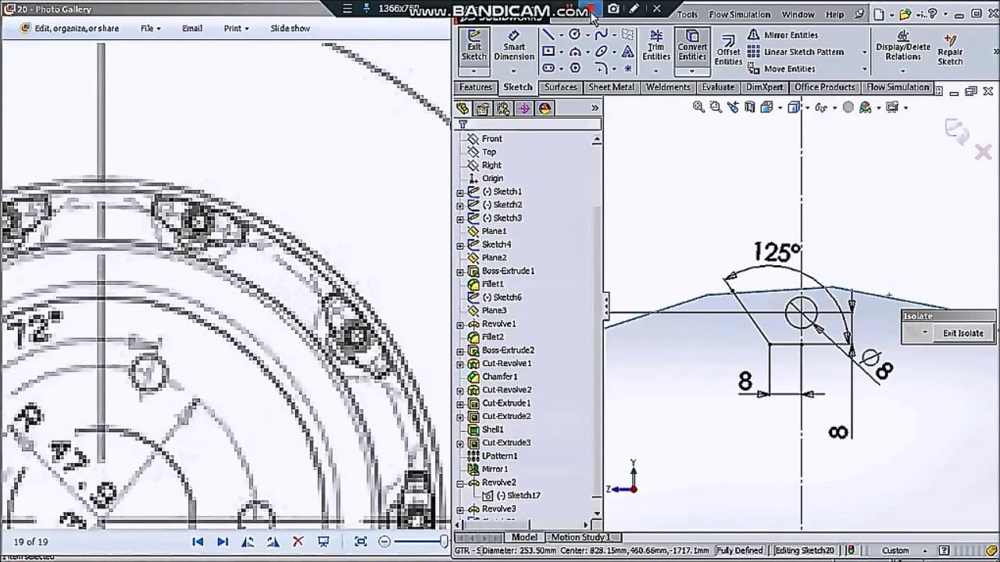
# Mirror the tab lines about the centre line and trim the tab outline
pyautogui.click(754, 346)
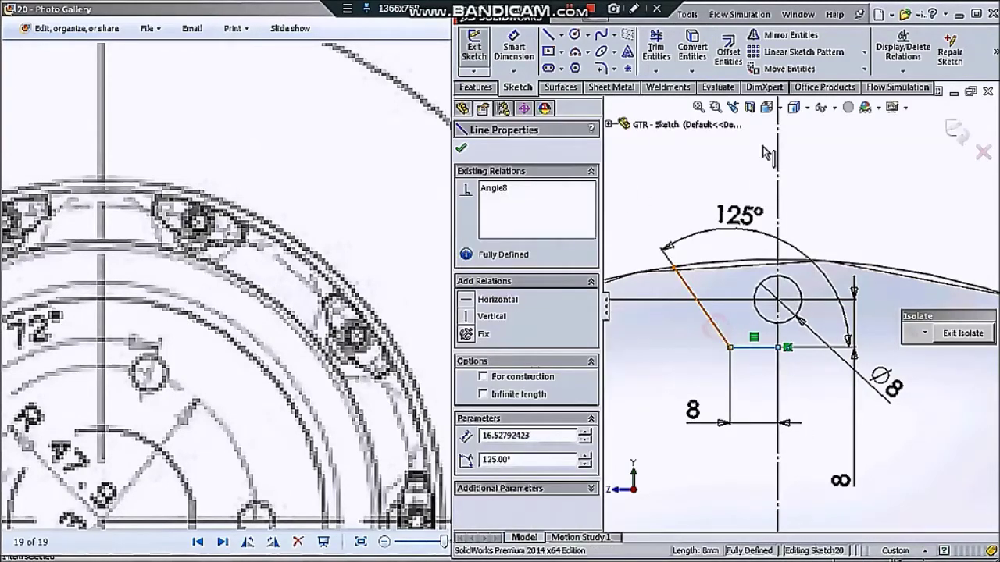
pyautogui.click(789, 35)
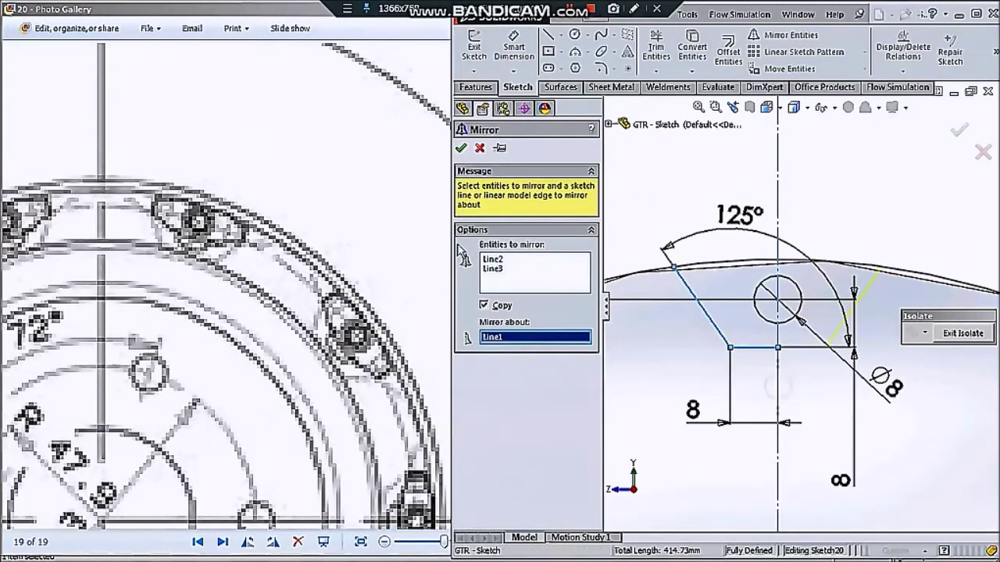
pyautogui.click(461, 148)
pyautogui.click(656, 44)
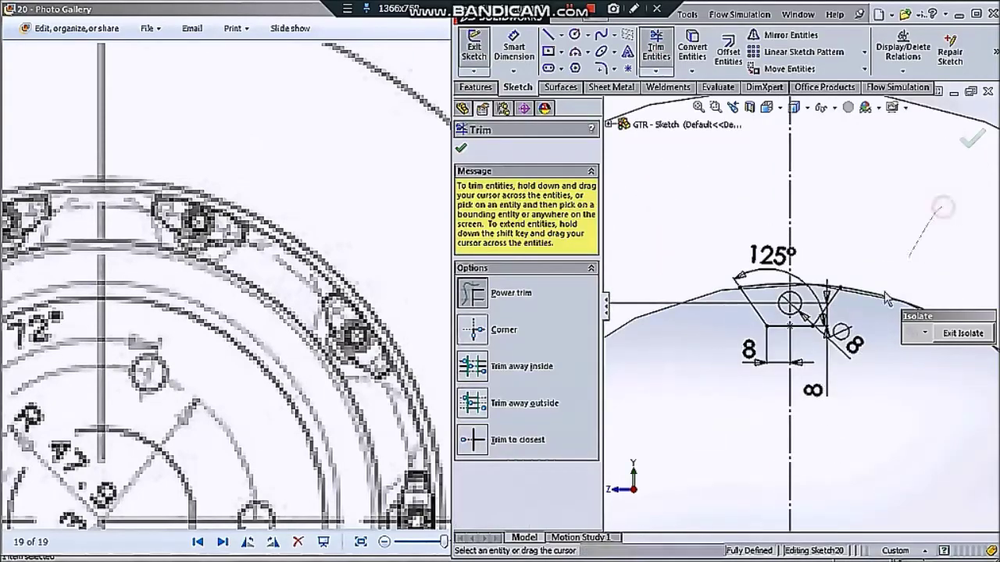
pyautogui.press('Escape')
pyautogui.scroll(2, 863, 320)
pyautogui.scroll(3, 862, 321)
pyautogui.scroll(-3, 875, 297)
pyautogui.scroll(-3, 883, 278)
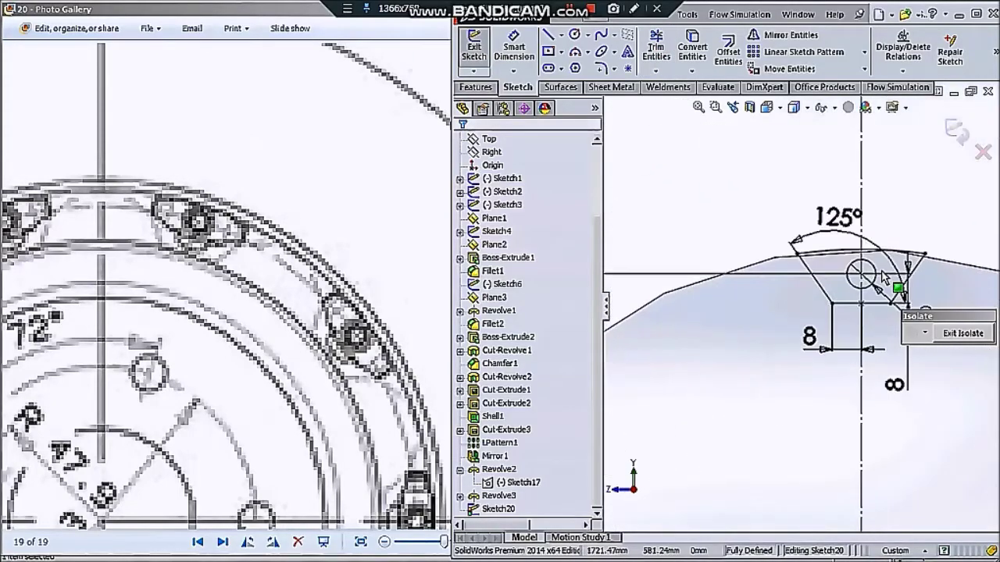
pyautogui.scroll(-3, 882, 278)
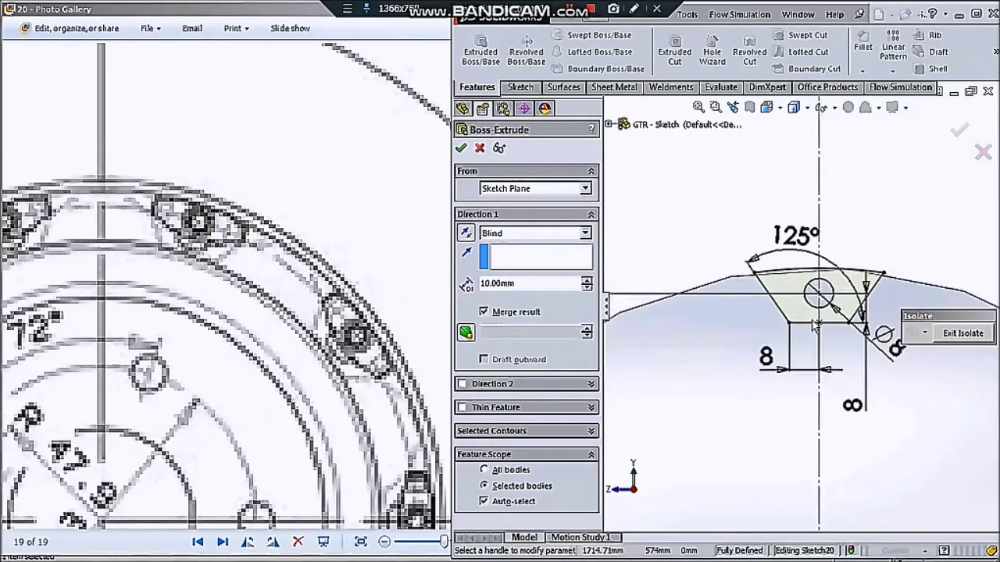
# Clear Merge result for the tab extrusion and page through the Brembo reference drawings
pyautogui.click(483, 312)
pyautogui.click(364, 284)
pyautogui.scroll(-5, 364, 283)
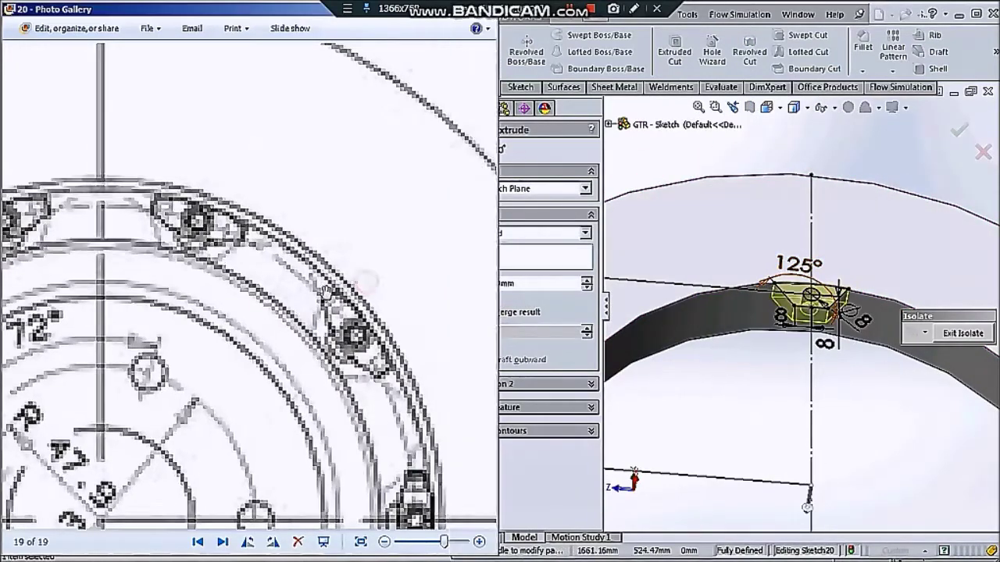
pyautogui.scroll(1, 366, 172)
pyautogui.scroll(1, 366, 172)
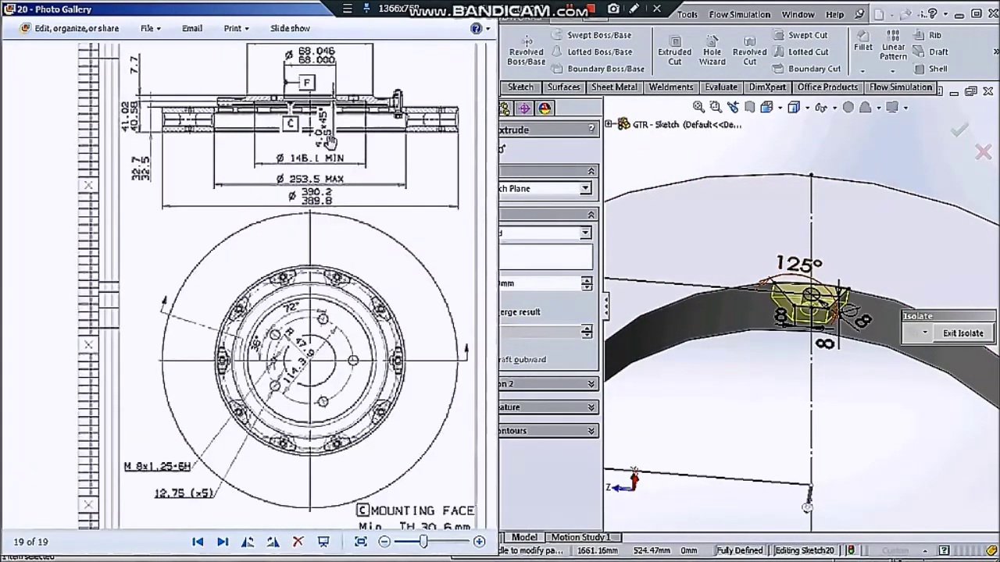
pyautogui.scroll(1, 366, 172)
pyautogui.scroll(-3, 370, 215)
pyautogui.press('Right')
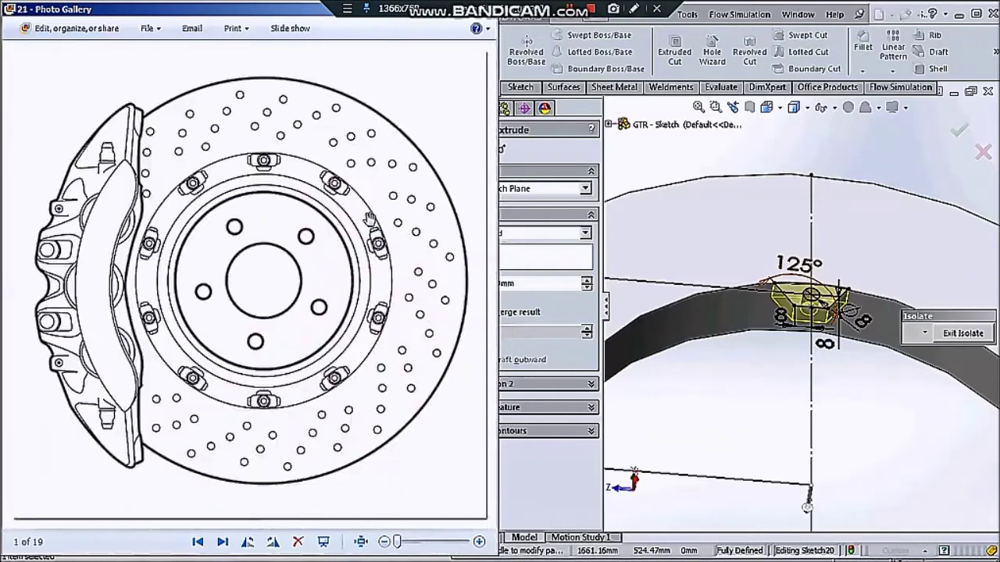
pyautogui.press('Right')
pyautogui.scroll(3, 188, 302)
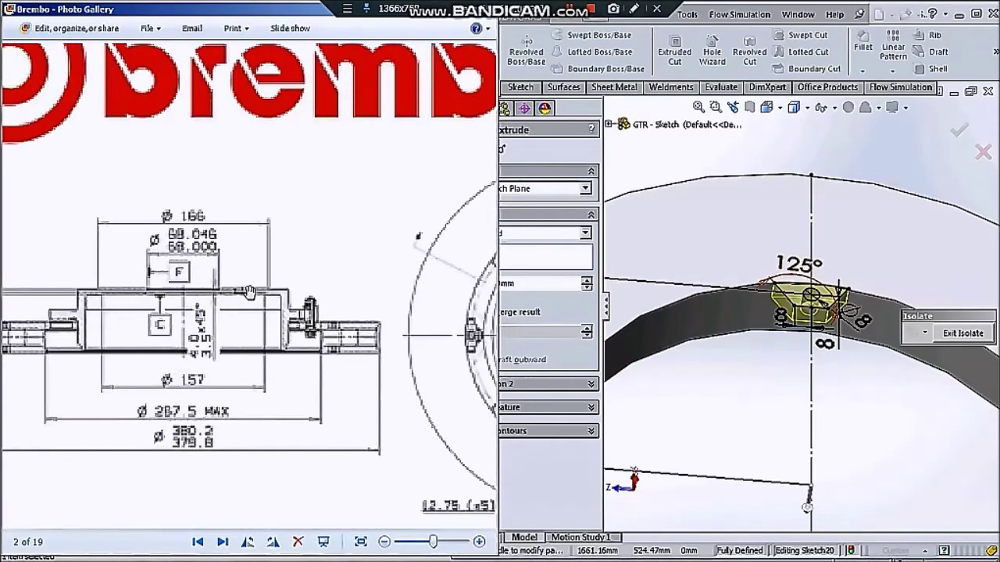
pyautogui.scroll(-1, 310, 332)
pyautogui.press('Right')
pyautogui.press('Right')
pyautogui.press('Right')
pyautogui.press('Right')
pyautogui.press('Right')
pyautogui.press('Right')
pyautogui.press('Right')
pyautogui.press('Right')
pyautogui.press('Right')
pyautogui.press('Right')
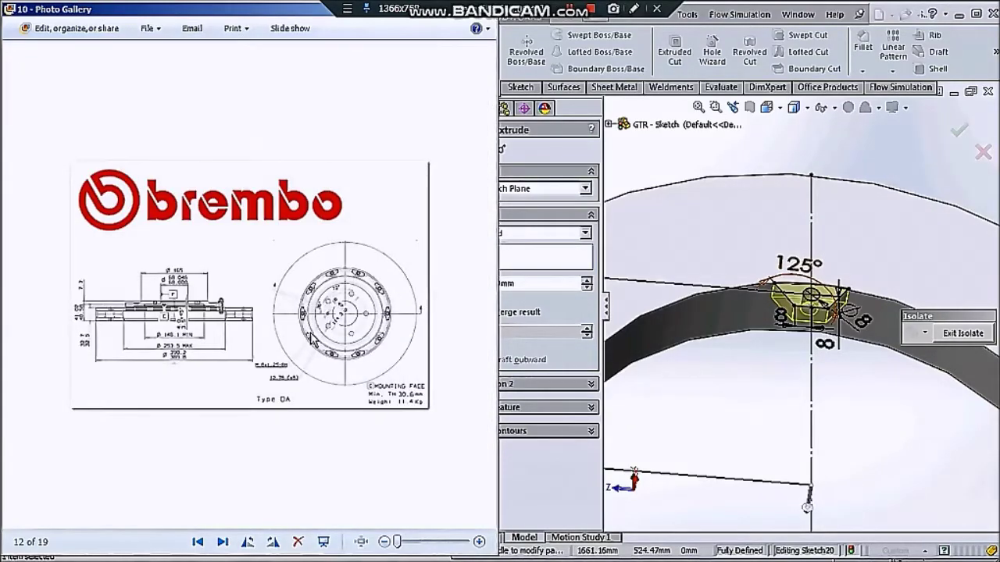
pyautogui.scroll(3, 140, 285)
pyautogui.scroll(-3, 134, 377)
pyautogui.press('Right')
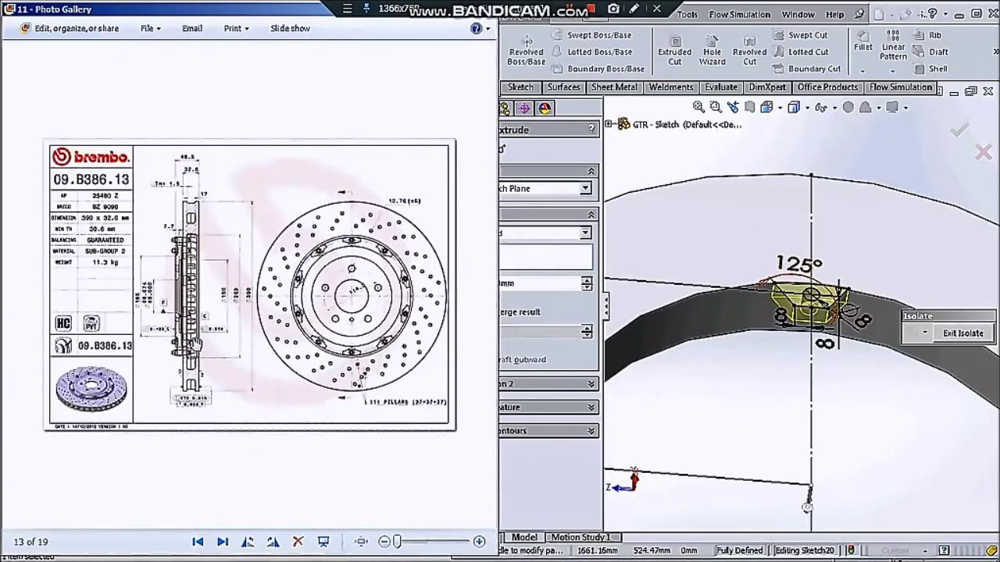
pyautogui.scroll(2, 195, 297)
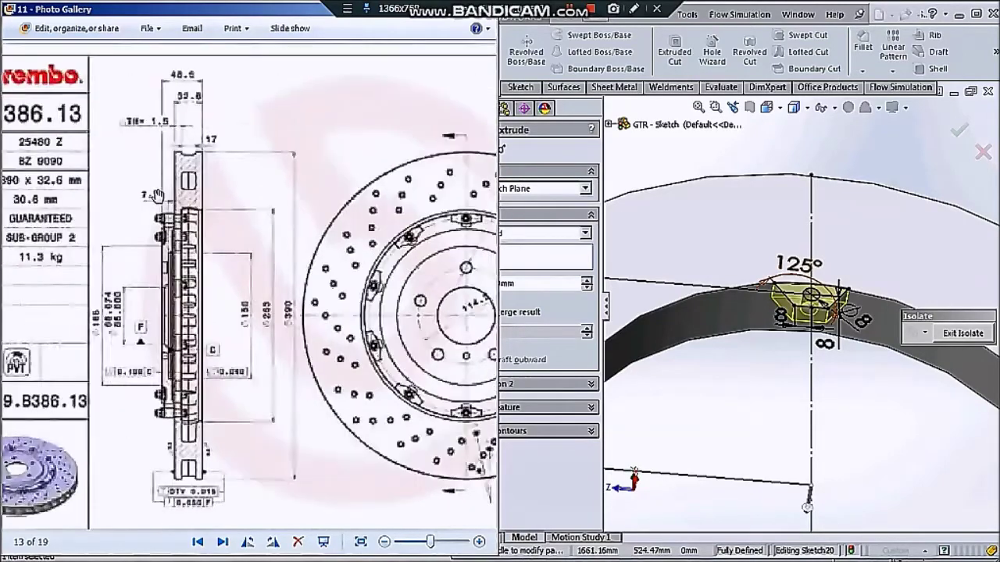
pyautogui.scroll(1, 187, 257)
pyautogui.scroll(1, 199, 235)
pyautogui.scroll(1, 203, 196)
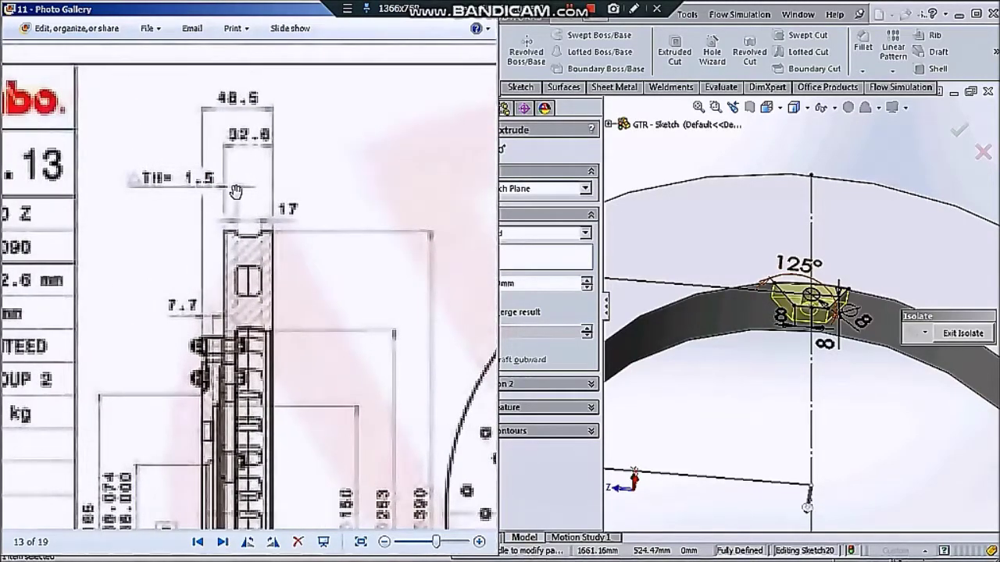
pyautogui.scroll(-2, 235, 191)
# Compare the tab extrusion with the TH dimension on the reference drawing
pyautogui.click(545, 456)
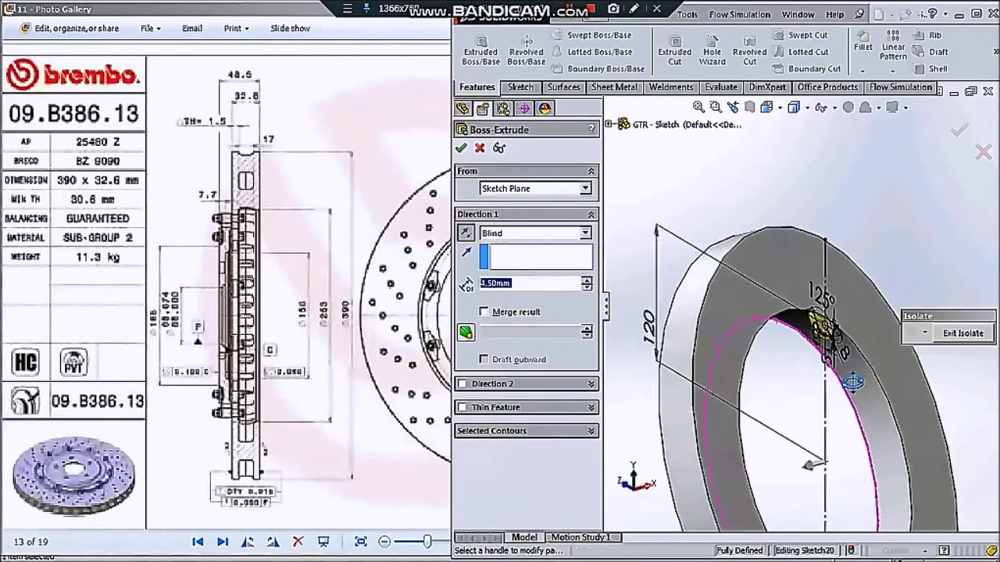
pyautogui.click(288, 260)
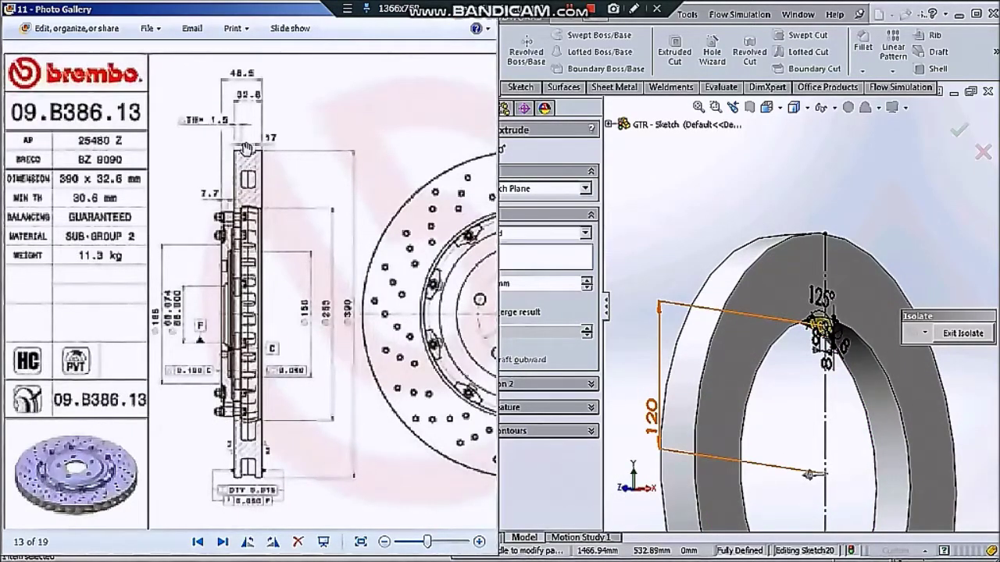
pyautogui.scroll(2, 246, 148)
pyautogui.scroll(2, 171, 108)
pyautogui.moveTo(223, 123); pyautogui.dragTo(286, 357)
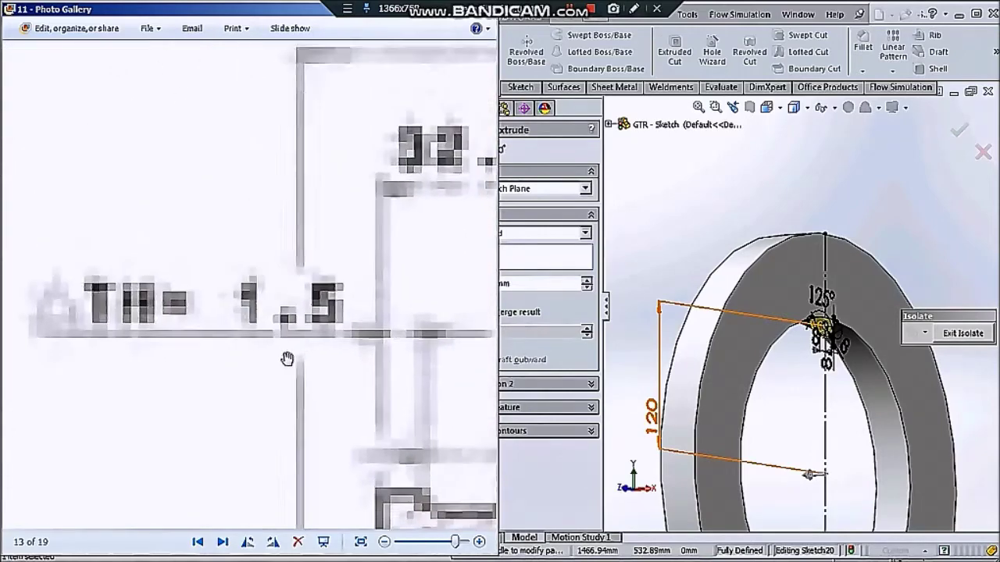
pyautogui.hotkey('alt', 'Tab')
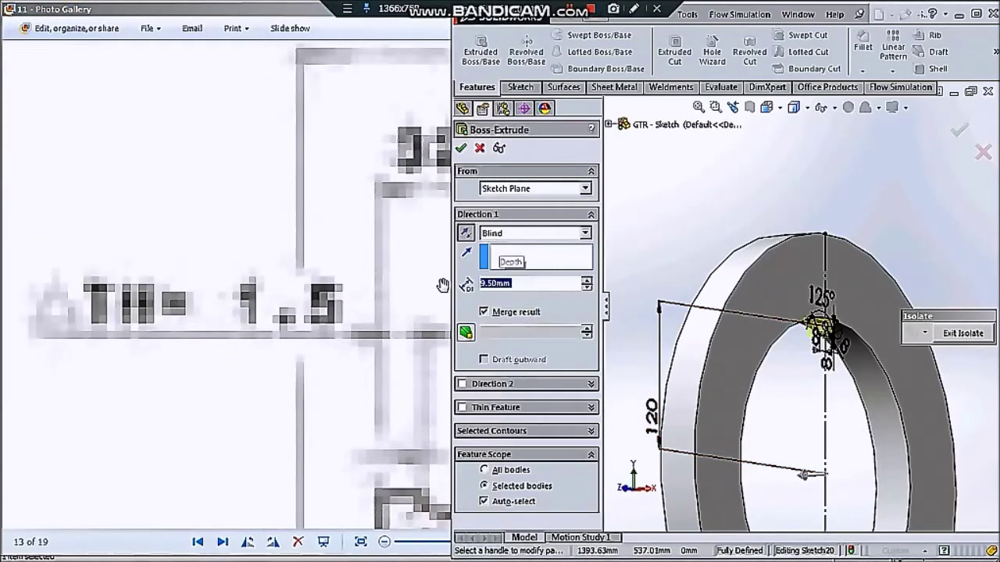
pyautogui.scroll(-3, 810, 380)
pyautogui.scroll(-2, 809, 381)
pyautogui.scroll(2, 664, 313)
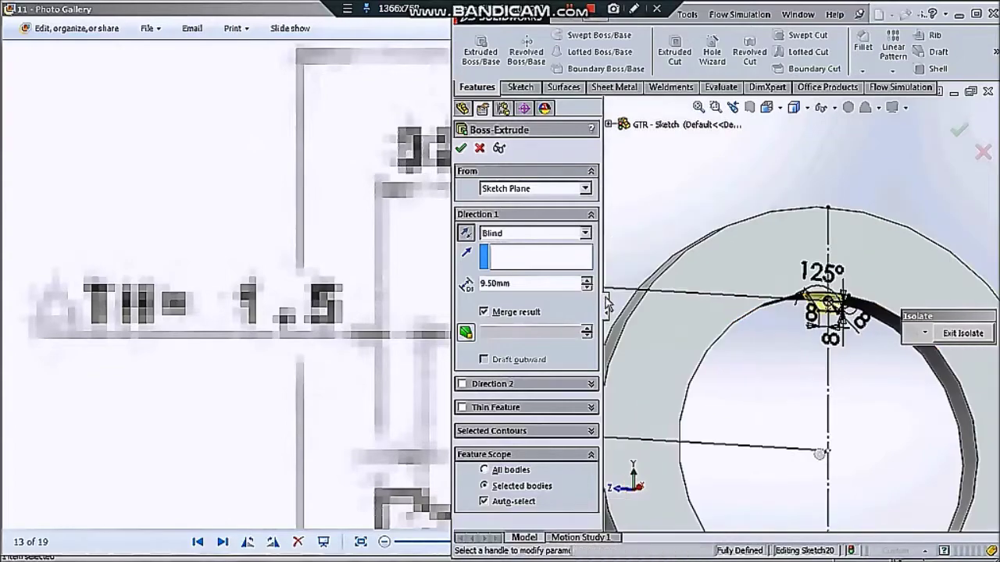
pyautogui.hotkey('alt', 'Tab')
pyautogui.scroll(-2, 278, 275)
pyautogui.scroll(-1, 323, 346)
pyautogui.scroll(-1, 323, 346)
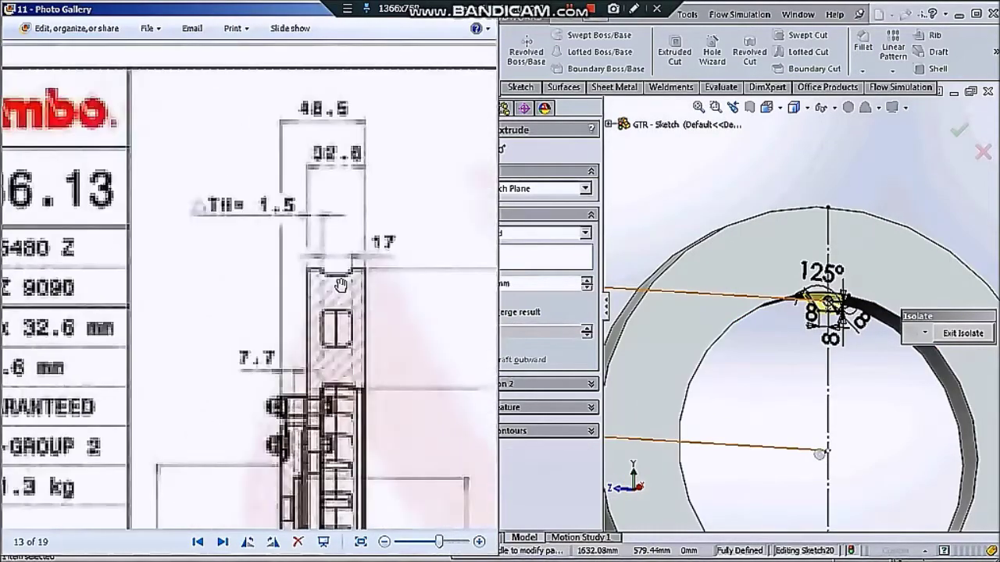
pyautogui.scroll(-1, 323, 346)
# Commit the 9.50 mm unmerged tab extrusion as Boss-Extrude3
pyautogui.hotkey('alt', 'Tab')
pyautogui.hotkey('alt', 'Tab')
pyautogui.scroll(2, 612, 254)
pyautogui.scroll(2, 612, 254)
pyautogui.hotkey('alt', 'Tab')
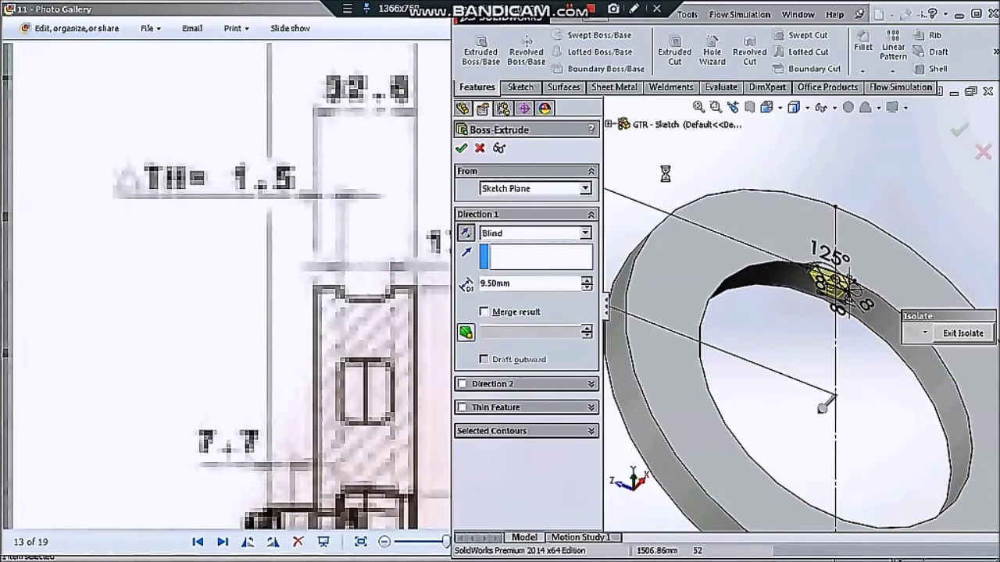
pyautogui.press('Return')
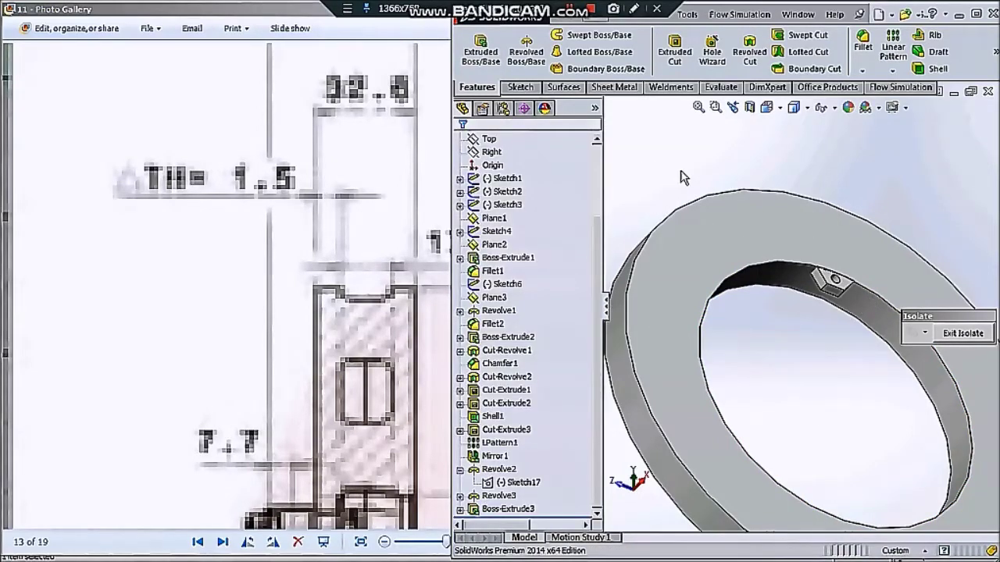
pyautogui.hotkey('alt', 'Tab')
# Reopen Boss-Extrude3 on the mounting tab and confirm a shallower depth
pyautogui.scroll(-3, 359, 351)
pyautogui.press('Right')
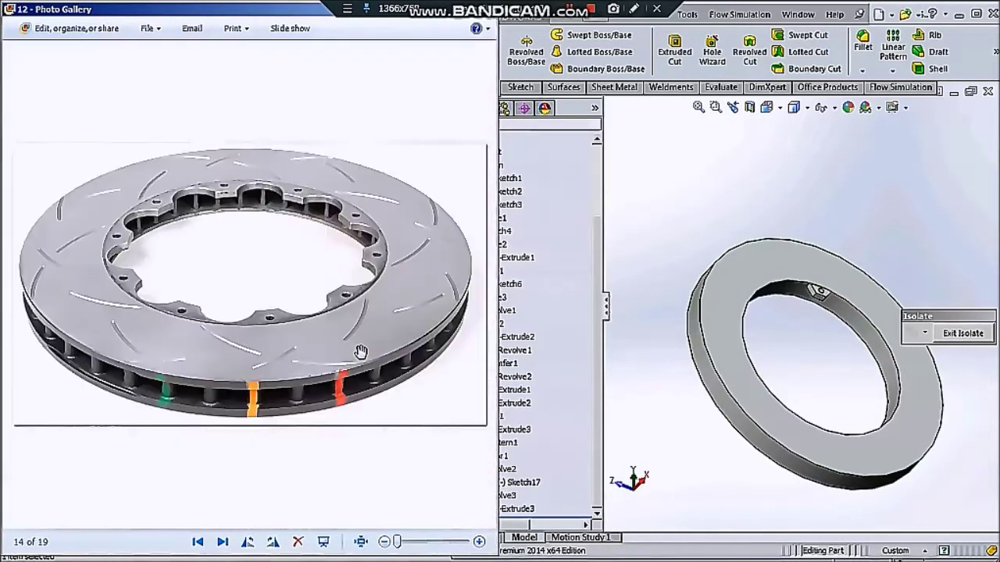
pyautogui.click(623, 294)
pyautogui.scroll(-3, 843, 310)
pyautogui.scroll(3, 839, 313)
pyautogui.scroll(-3, 830, 297)
pyautogui.moveTo(830, 297); pyautogui.dragTo(813, 266, button='middle')
pyautogui.scroll(-3, 777, 319)
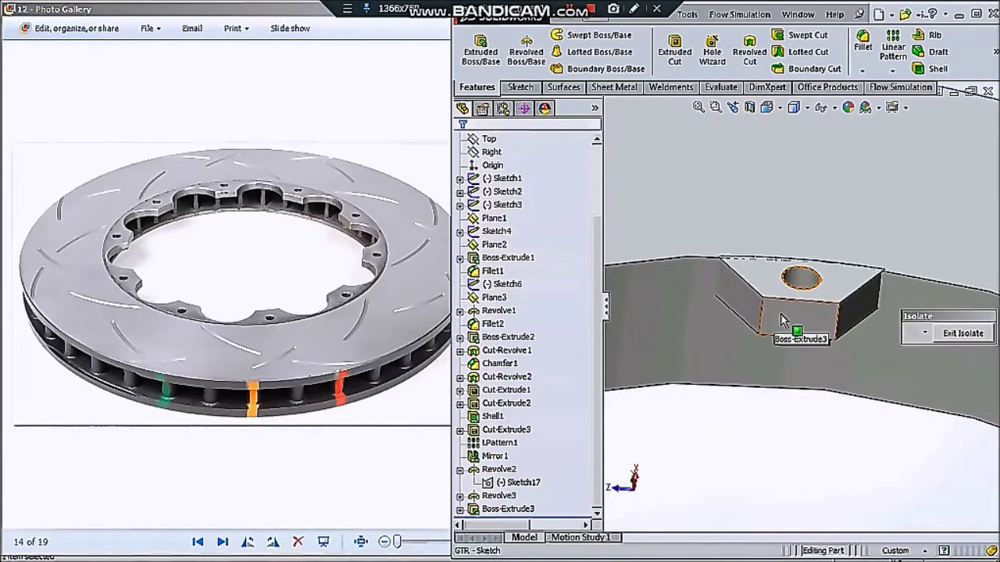
pyautogui.scroll(3, 780, 319)
pyautogui.click(790, 301)
pyautogui.click(833, 242)
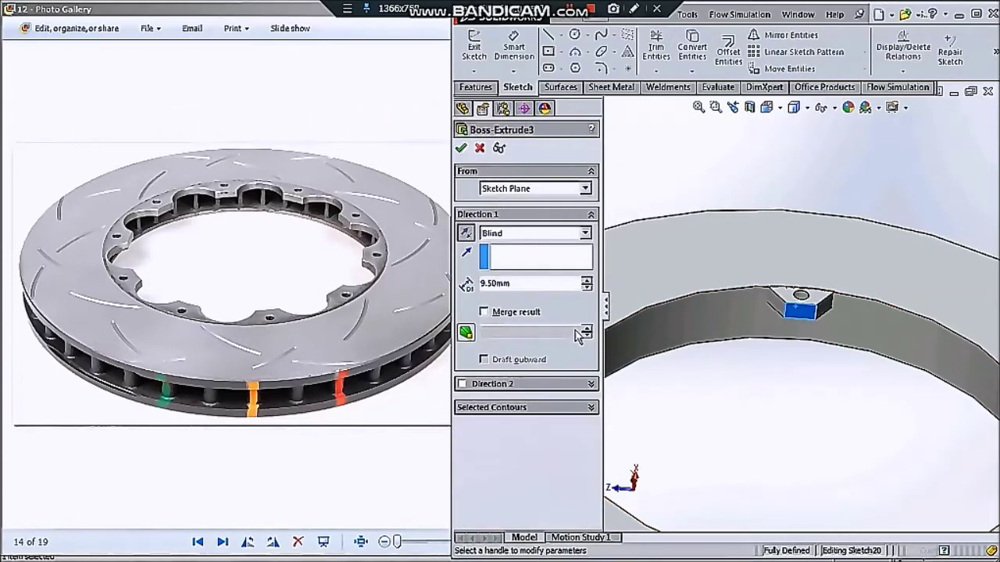
pyautogui.press('Return')
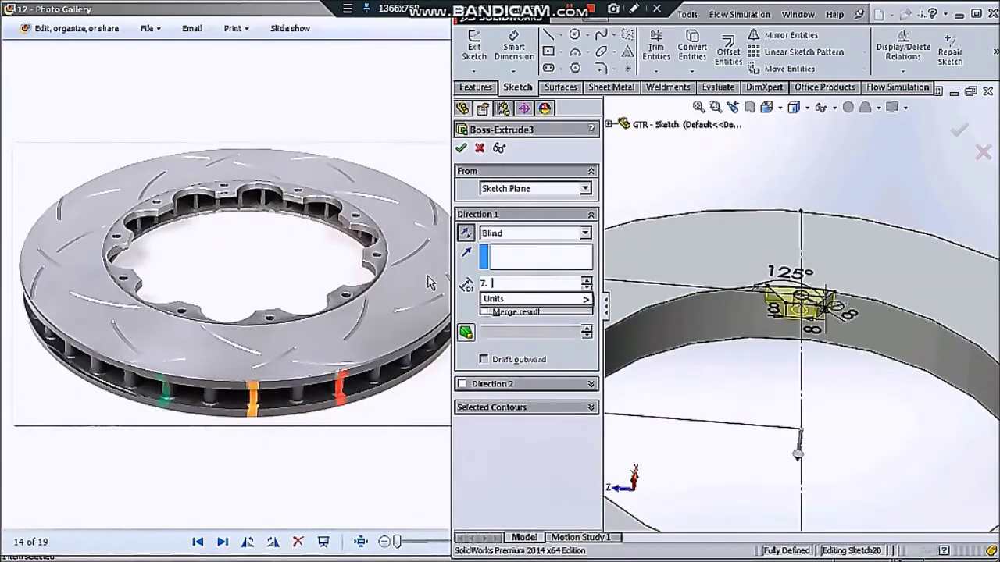
# View the ring face-on and page to the Brembo bolt-pattern reference drawing
pyautogui.hotkey('ctrl', '4')
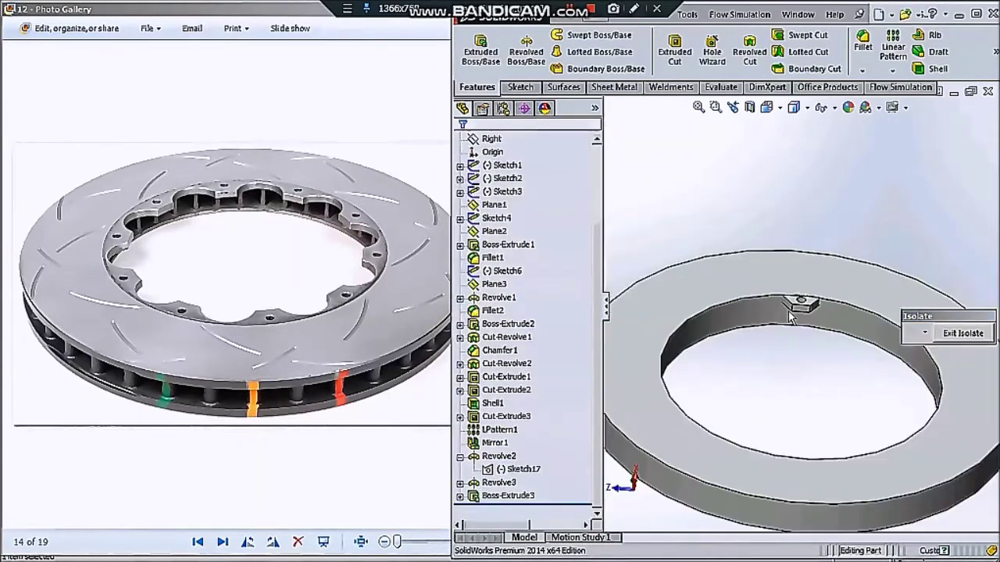
pyautogui.click(316, 367)
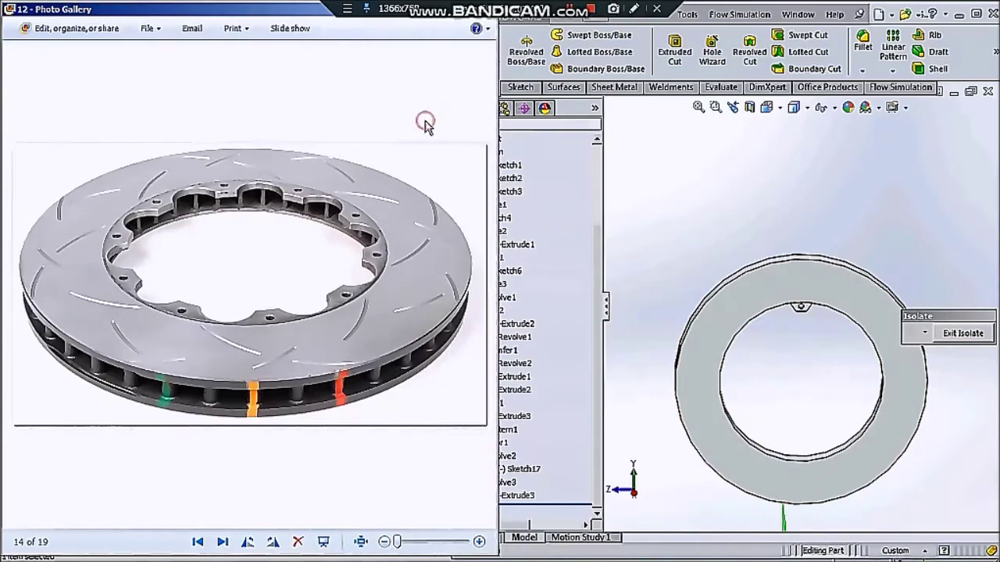
pyautogui.press('Right')
pyautogui.scroll(2, 401, 134)
pyautogui.click(726, 148)
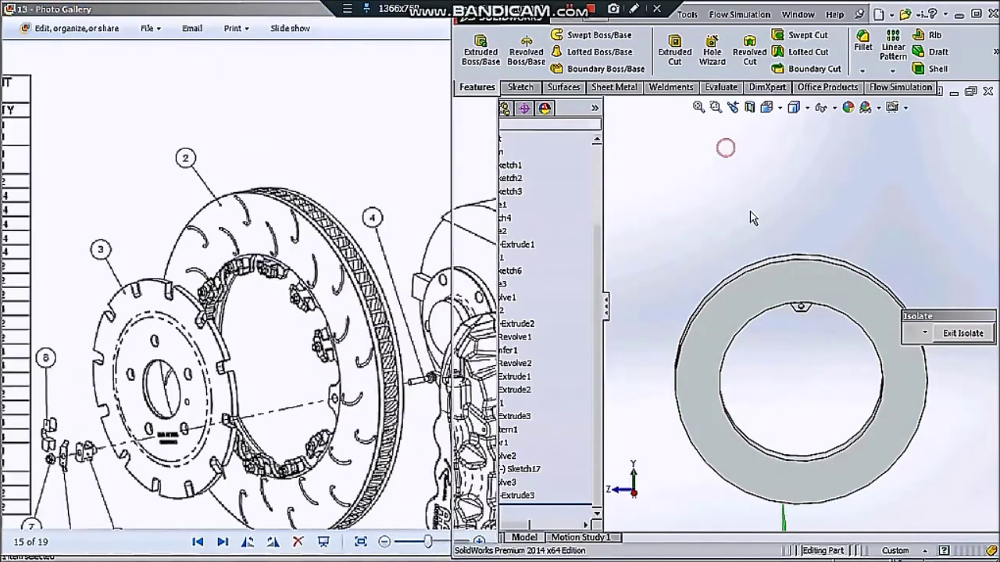
pyautogui.moveTo(785, 374); pyautogui.dragTo(781, 437, button='middle')
pyautogui.click(225, 260)
pyautogui.press('Right')
pyautogui.press('Right')
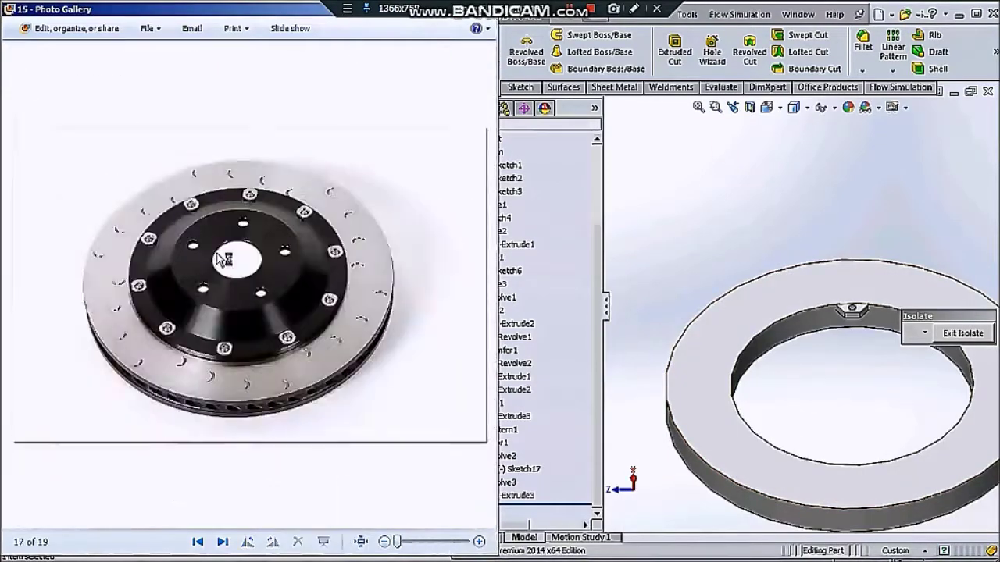
pyautogui.press('Right')
pyautogui.press('Right')
pyautogui.scroll(2, 295, 367)
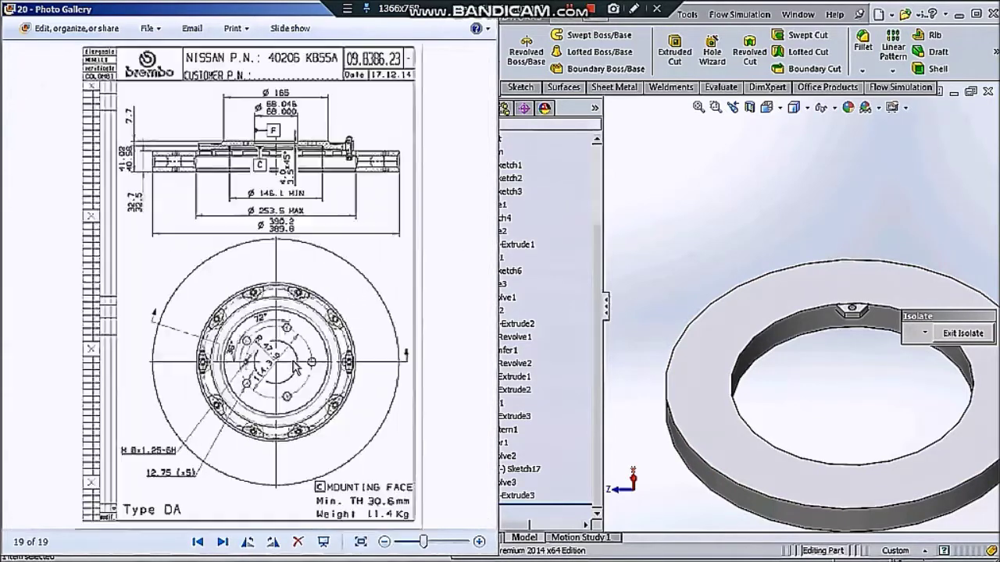
pyautogui.scroll(1, 296, 365)
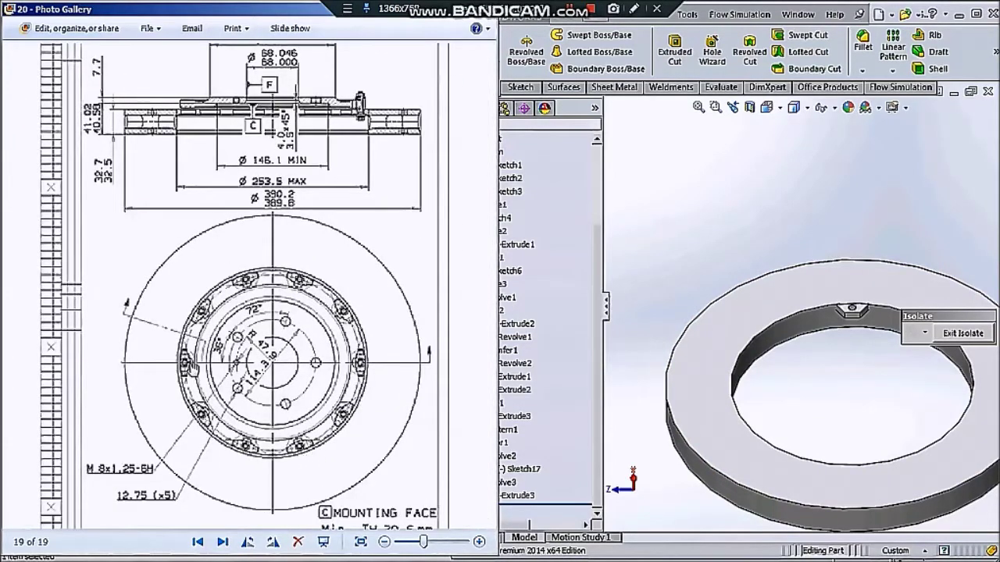
pyautogui.click(703, 196)
pyautogui.click(893, 71)
# Circular-pattern the tab body 10 times around the ring's edge as CirPattern1
pyautogui.click(903, 98)
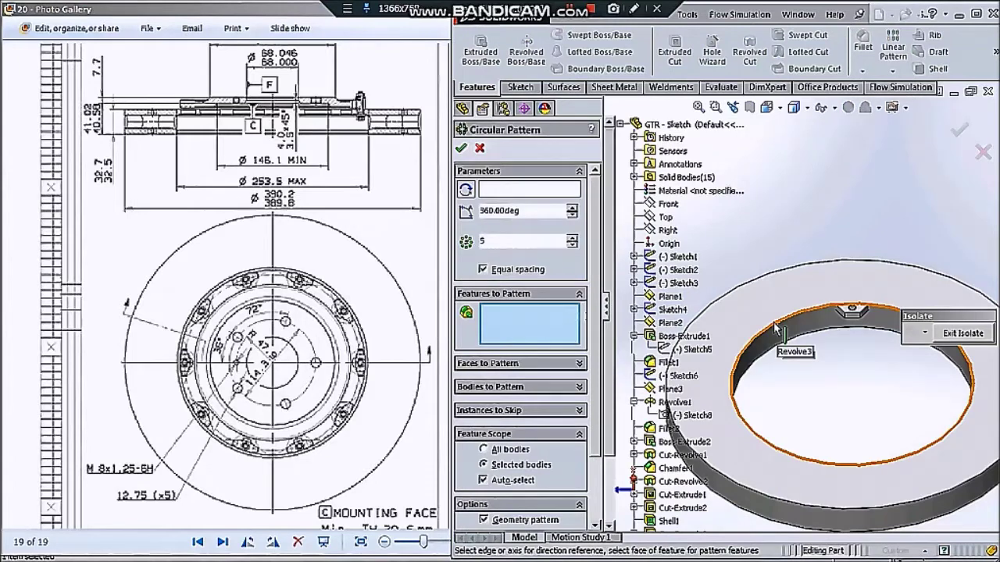
pyautogui.click(777, 324)
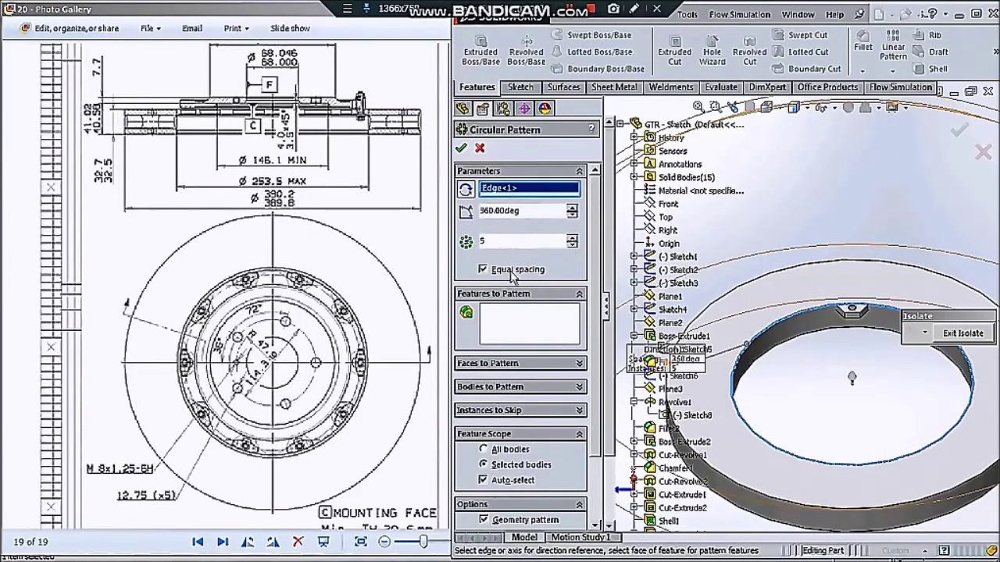
pyautogui.click(529, 322)
pyautogui.click(494, 387)
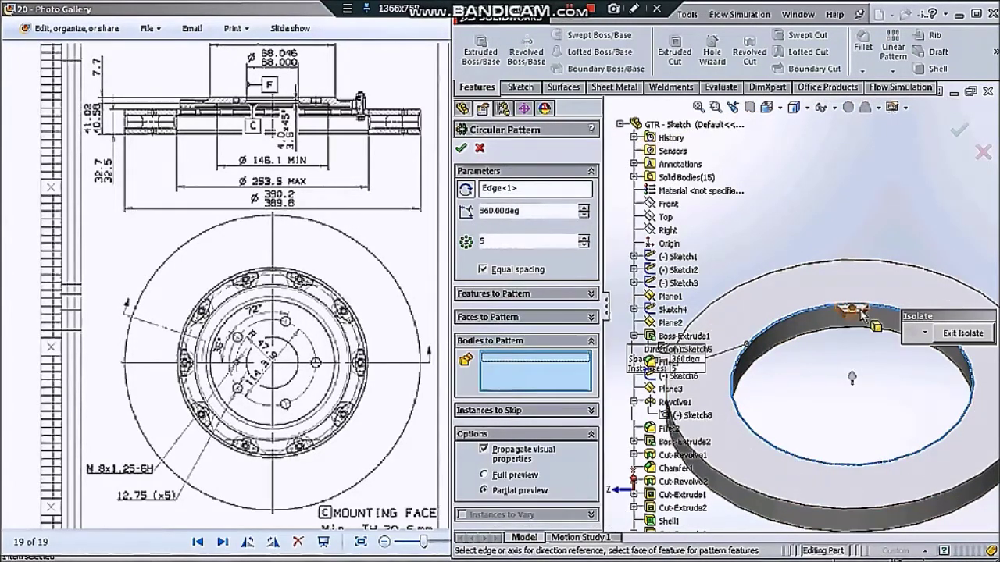
pyautogui.click(464, 149)
# Turn the ring's flat face toward the view to inspect the ten tabs
pyautogui.moveTo(759, 212)
pyautogui.mouseDown(button='middle')
pyautogui.moveTo(744, 367)
pyautogui.moveTo(781, 334)
pyautogui.mouseUp(button='middle')
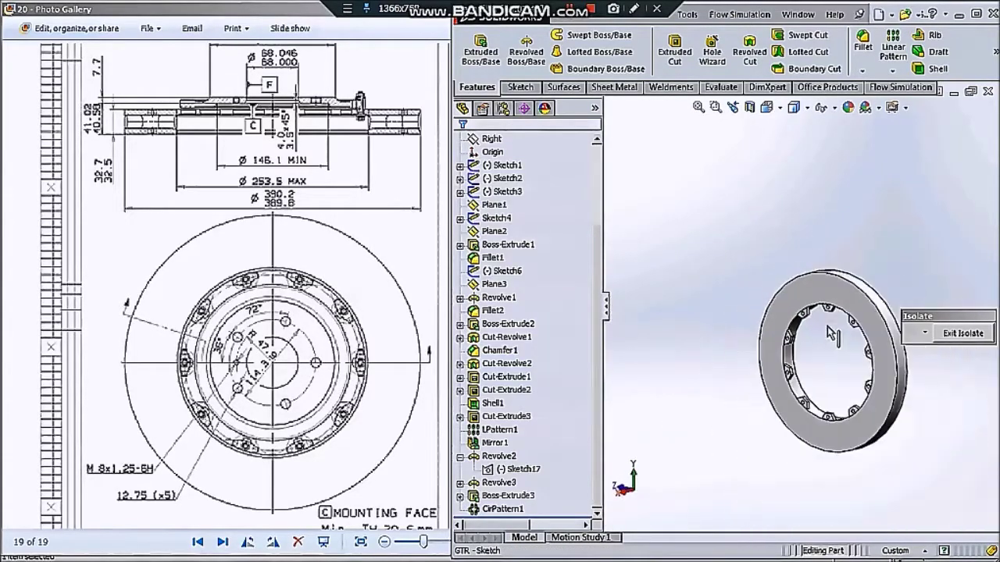
pyautogui.scroll(-5, 826, 291)
pyautogui.click(801, 279)
pyautogui.click(909, 229)
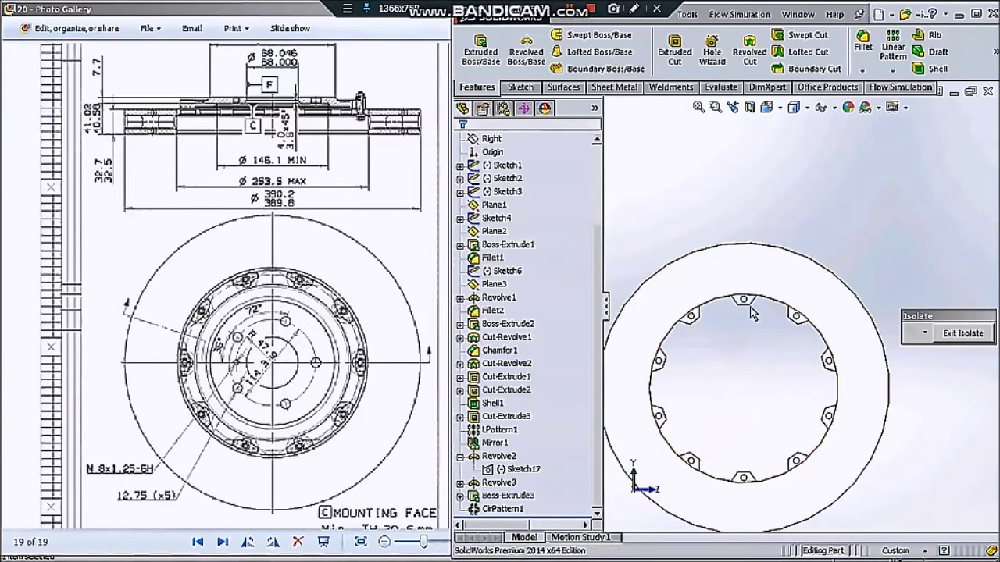
pyautogui.scroll(3, 564, 298)
pyautogui.scroll(-3, 564, 298)
pyautogui.click(677, 300)
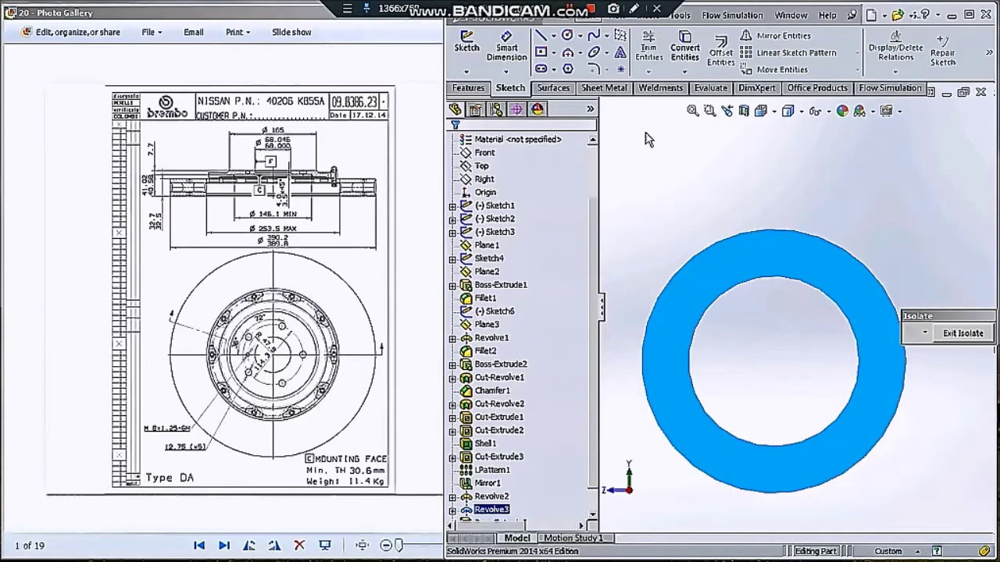
# Start a sketch on the ring face and draw two 3-point arcs across the rim
pyautogui.click(707, 268)
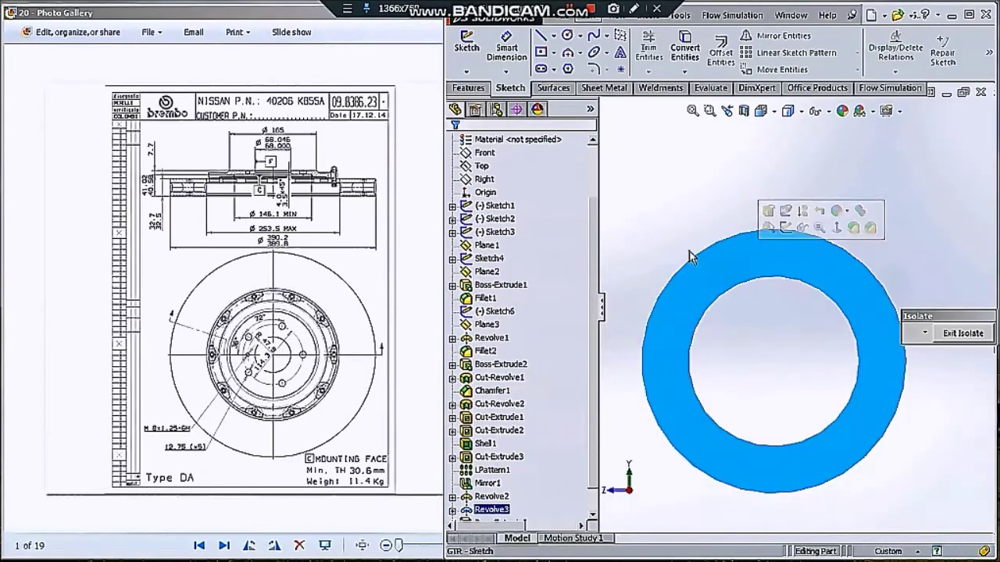
pyautogui.scroll(-3, 799, 271)
pyautogui.scroll(-2, 799, 271)
pyautogui.scroll(-1, 552, 436)
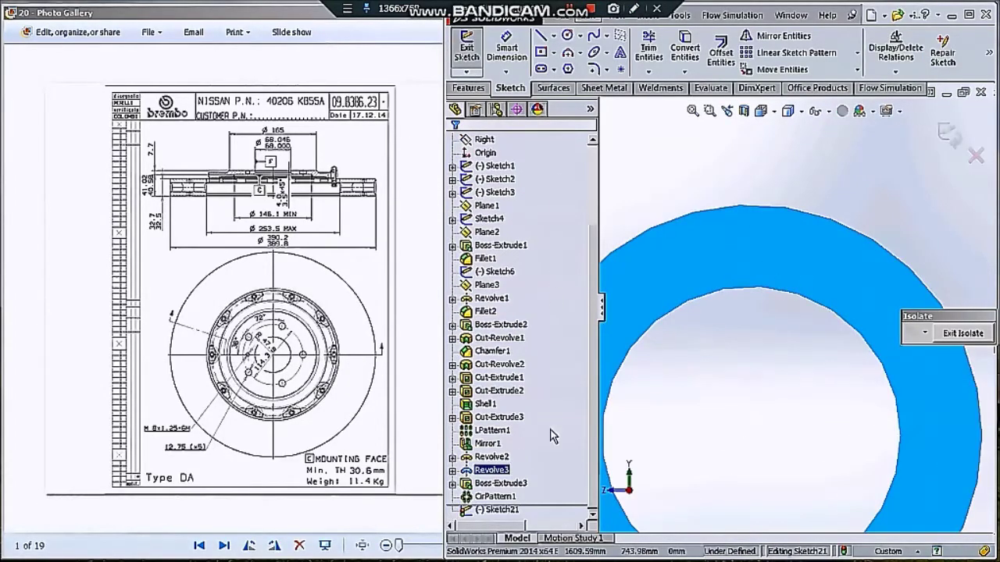
pyautogui.click(568, 53)
pyautogui.click(750, 287)
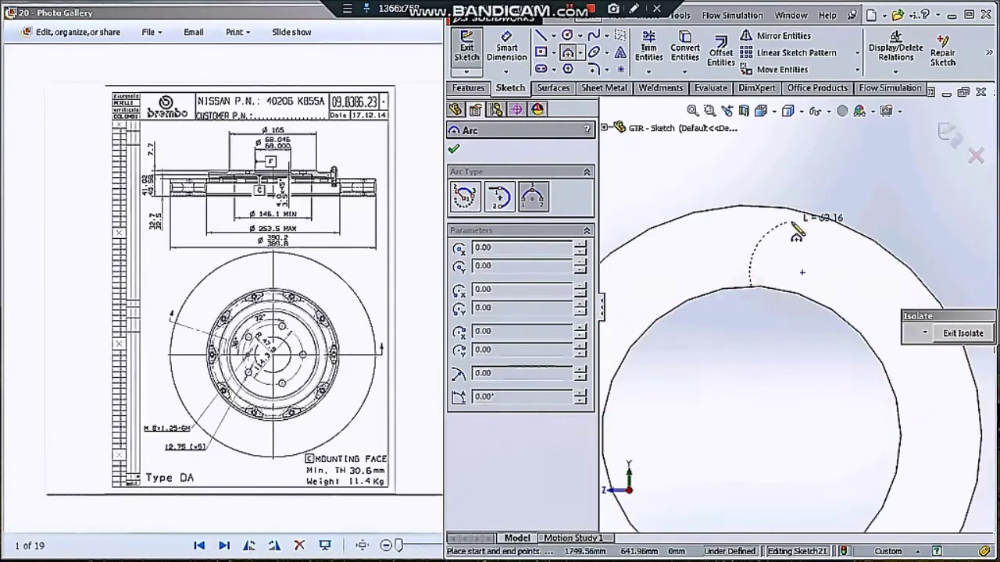
pyautogui.click(809, 212)
pyautogui.scroll(-1, 809, 212)
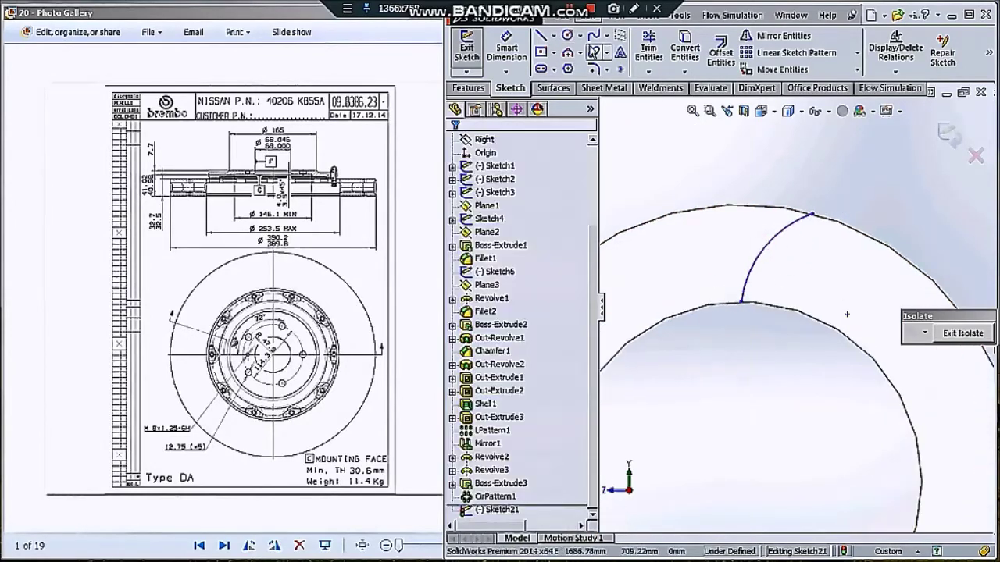
pyautogui.click(824, 233)
pyautogui.press('Escape')
# Make the two arcs equal and dimension their radius to 75
pyautogui.click(816, 232)
pyautogui.keyDown('ctrl'); pyautogui.click(795, 225); pyautogui.keyUp('ctrl')
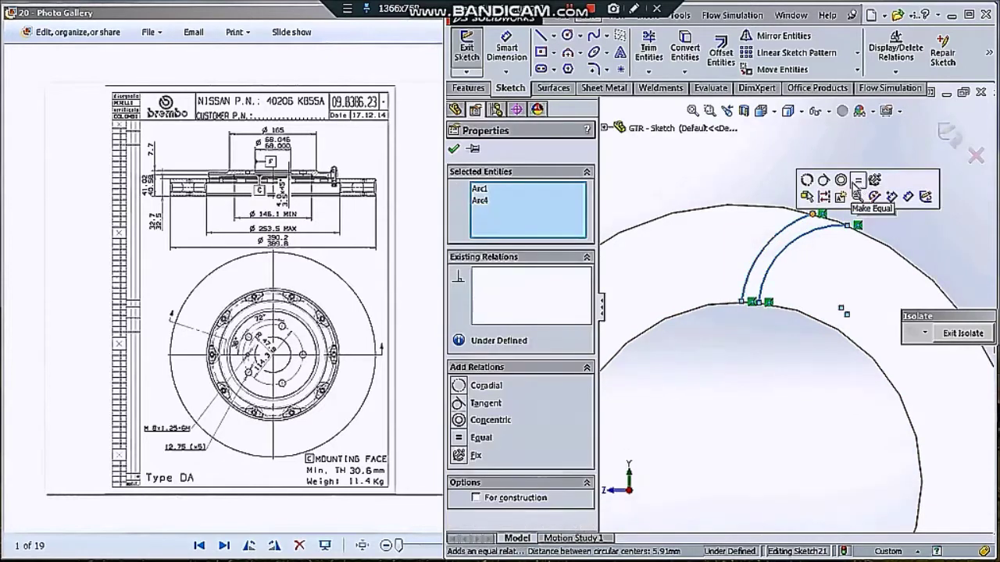
pyautogui.click(857, 181)
pyautogui.click(771, 242)
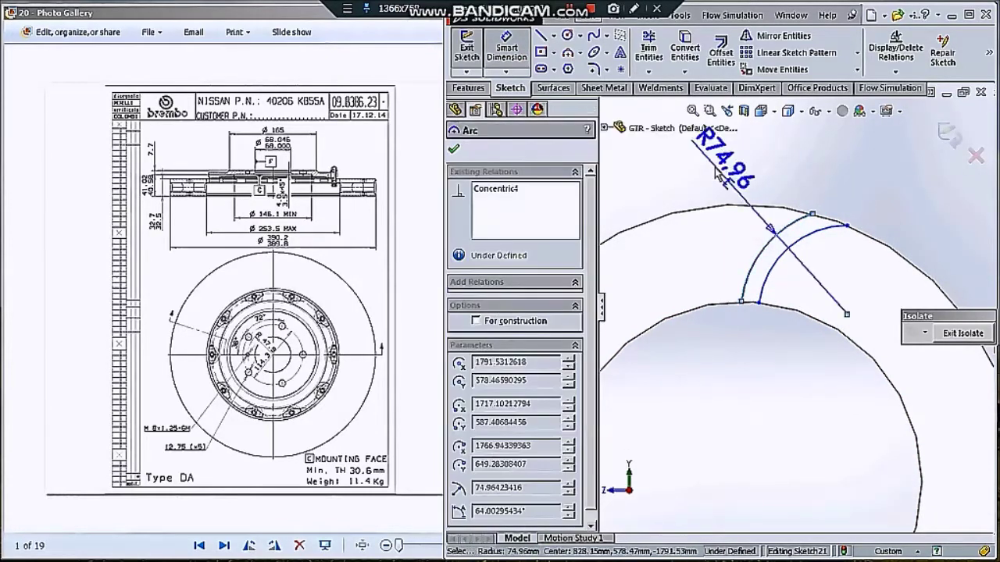
pyautogui.click(727, 160)
pyautogui.write('75')
pyautogui.press('Return')
pyautogui.press('Escape')
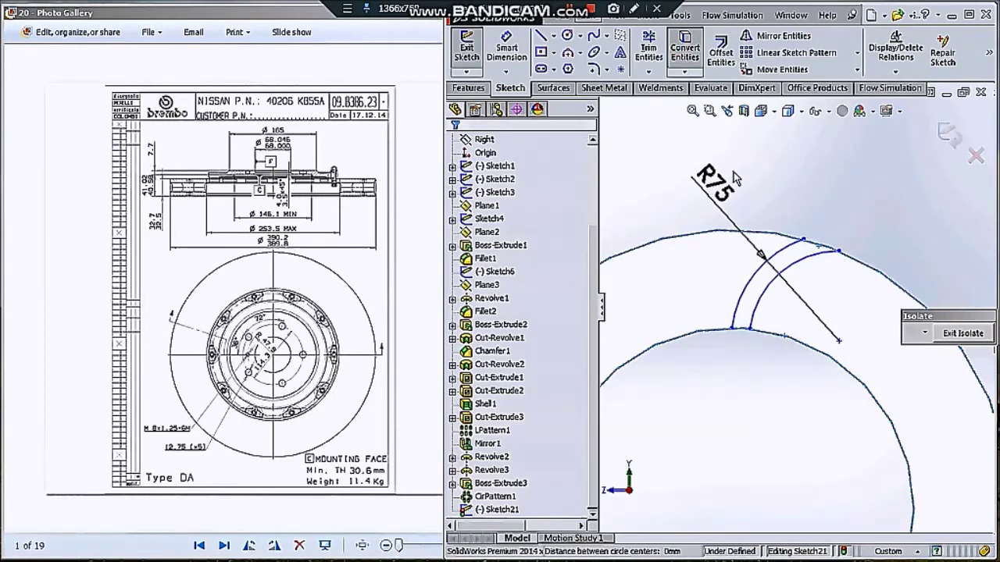
# Set the spacing between the two arcs to 10
pyautogui.scroll(1, 702, 150)
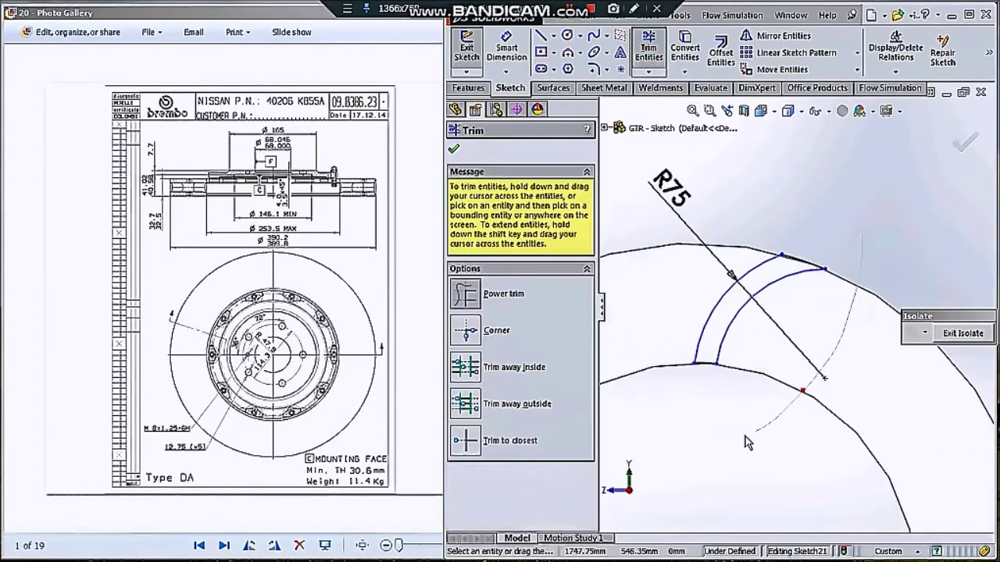
pyautogui.press('Escape')
pyautogui.scroll(2, 712, 270)
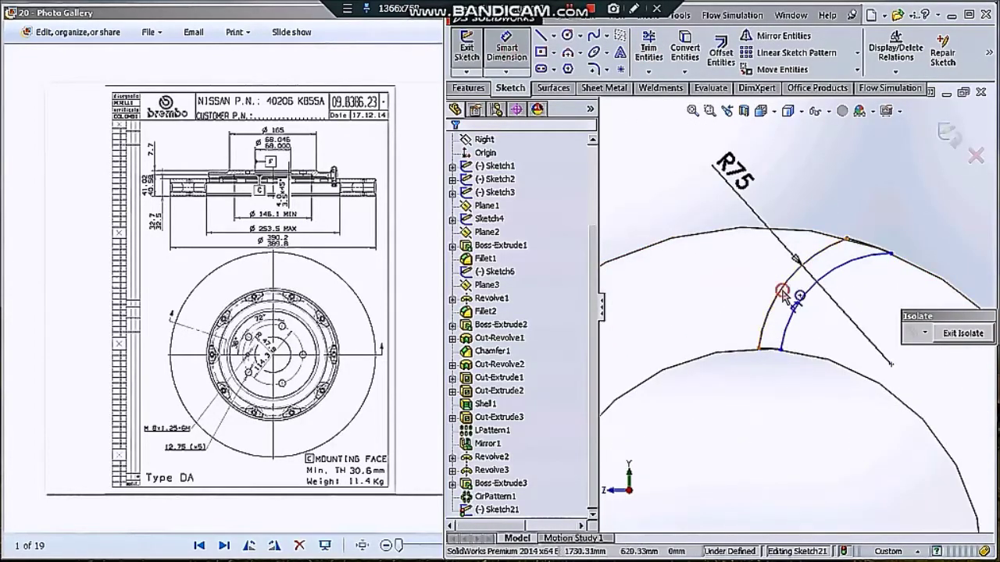
pyautogui.click(783, 293)
pyautogui.click(679, 227)
pyautogui.write('10')
pyautogui.press('Return')
pyautogui.moveTo(777, 295); pyautogui.dragTo(740, 215, button='right')
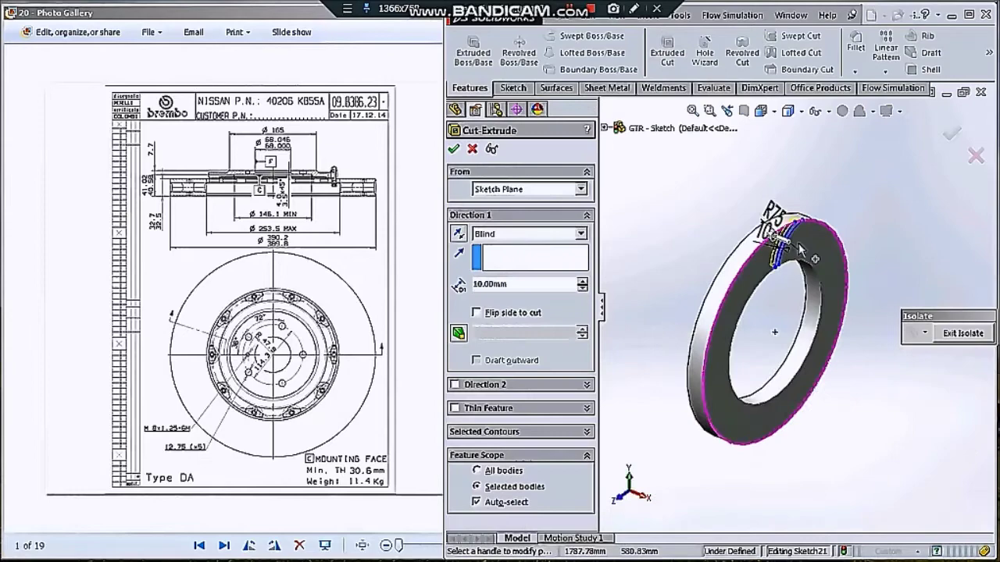
# Cancel the blind cut, show the wheel again, and move Sketch21's plane onto Face<2>
pyautogui.press('Escape')
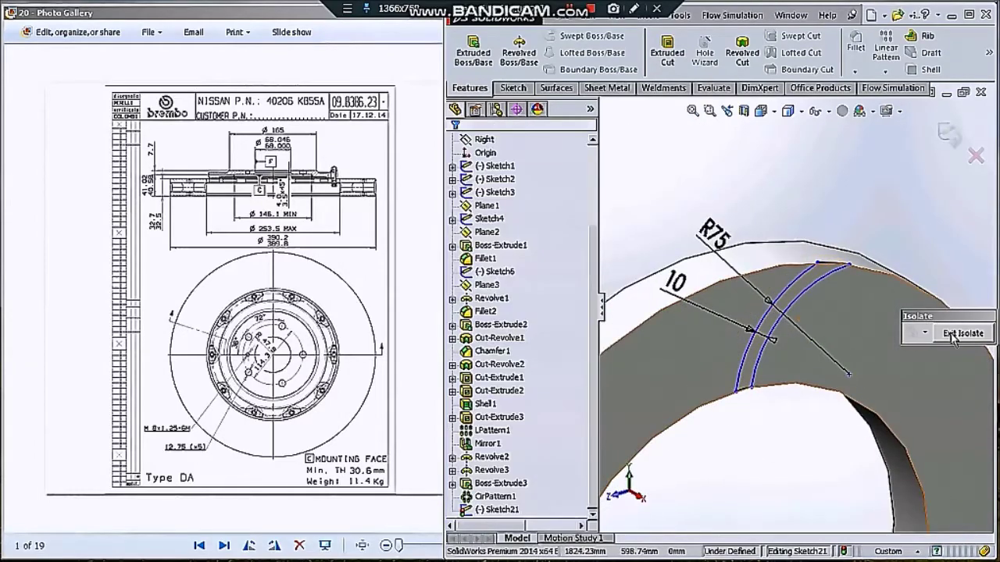
pyautogui.click(949, 334)
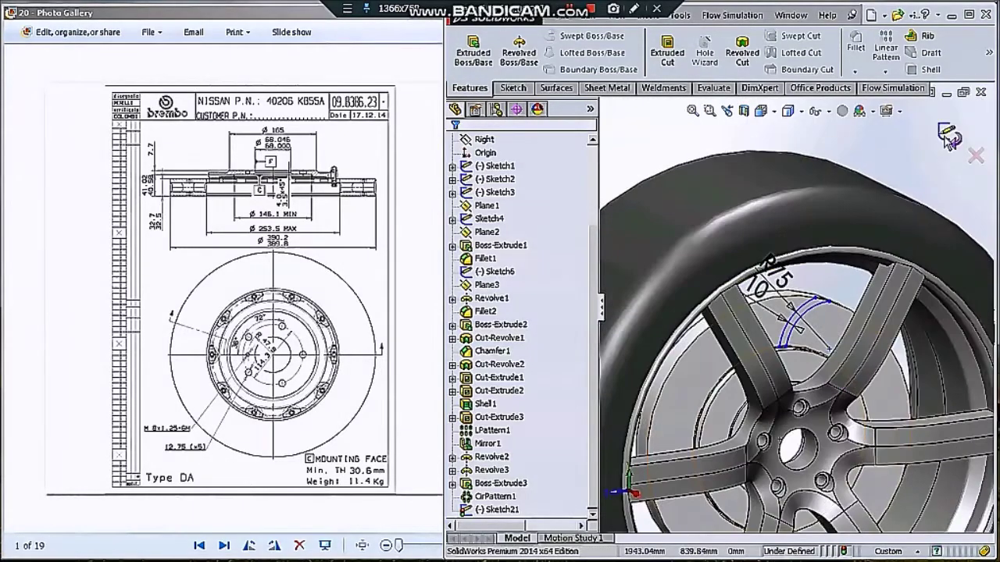
pyautogui.click(848, 332)
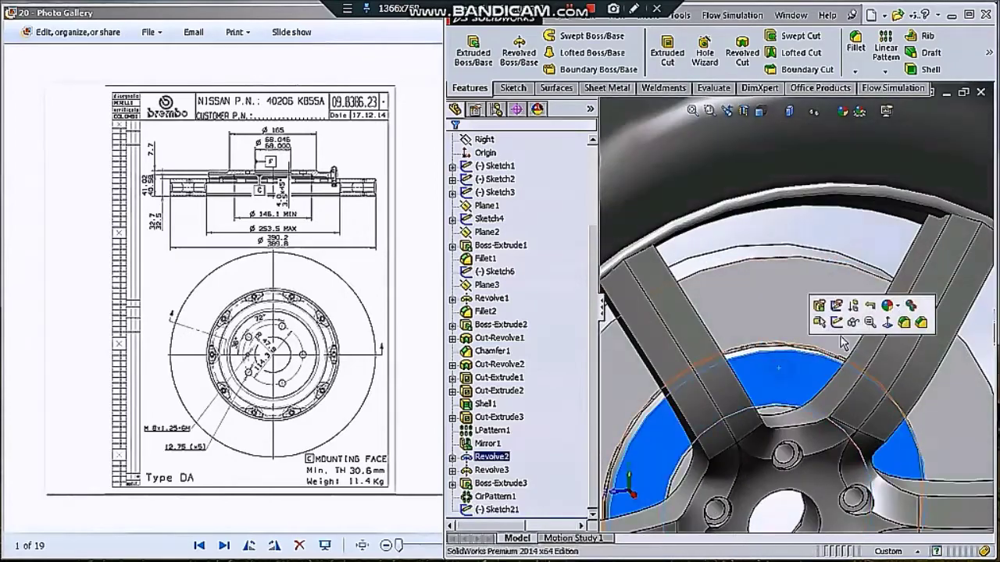
pyautogui.moveTo(849, 323); pyautogui.dragTo(816, 379, button='middle')
pyautogui.rightClick(504, 510)
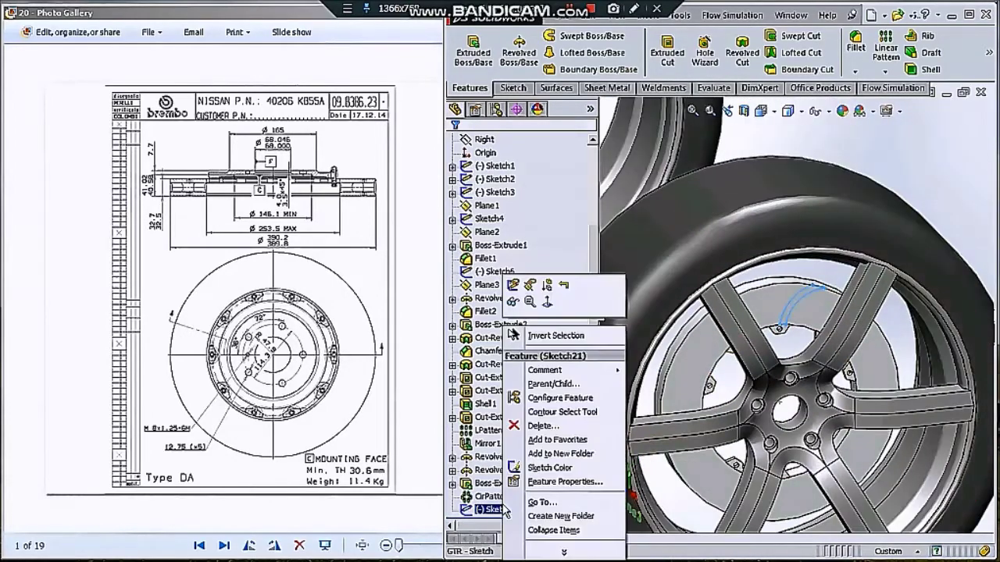
pyautogui.click(529, 302)
pyautogui.moveTo(781, 328)
pyautogui.mouseDown(button='middle')
pyautogui.moveTo(935, 324)
pyautogui.moveTo(820, 328)
pyautogui.moveTo(703, 312)
pyautogui.mouseUp(button='middle')
pyautogui.click(781, 328)
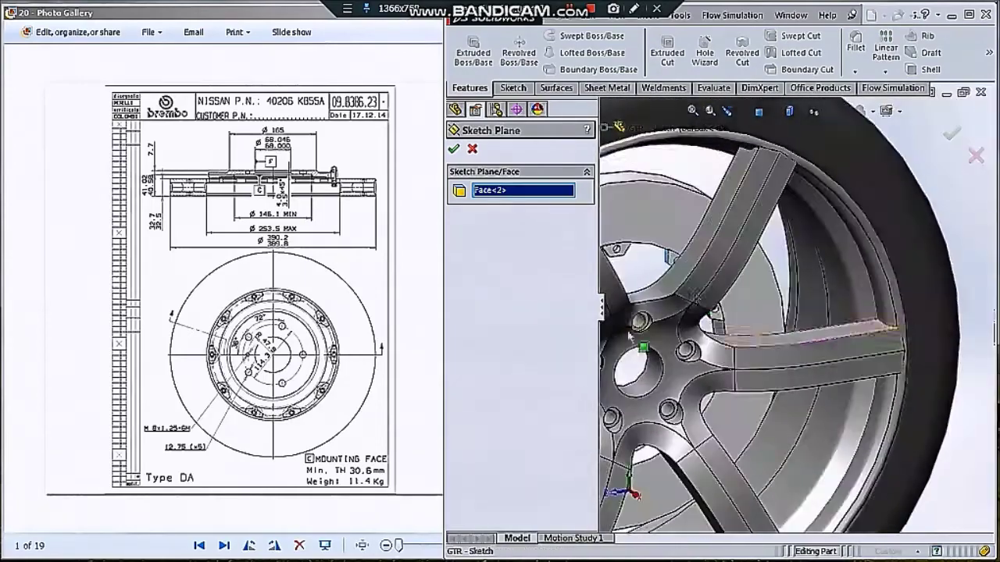
pyautogui.click(453, 149)
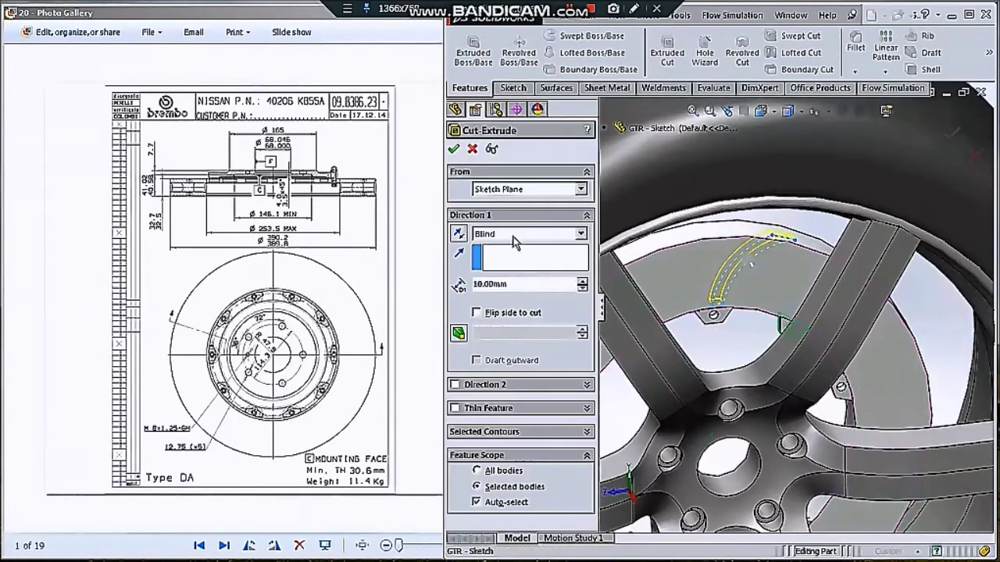
# Cut the notch with an end offset of 9.50 mm from the rim face, then isolate the ring
pyautogui.click(516, 235)
pyautogui.click(513, 305)
pyautogui.moveTo(781, 313)
pyautogui.mouseDown(button='middle')
pyautogui.moveTo(742, 258)
pyautogui.moveTo(734, 280)
pyautogui.moveTo(659, 302)
pyautogui.moveTo(742, 265)
pyautogui.moveTo(775, 330)
pyautogui.mouseUp(button='middle')
pyautogui.click(742, 257)
pyautogui.click(742, 265)
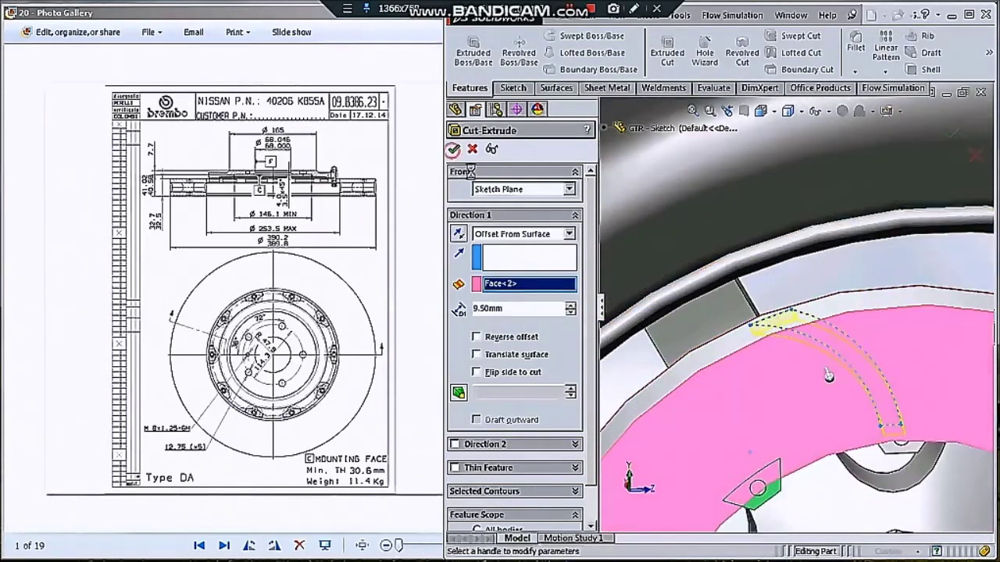
pyautogui.rightClick(789, 295)
pyautogui.rightClick(812, 347)
pyautogui.click(828, 363)
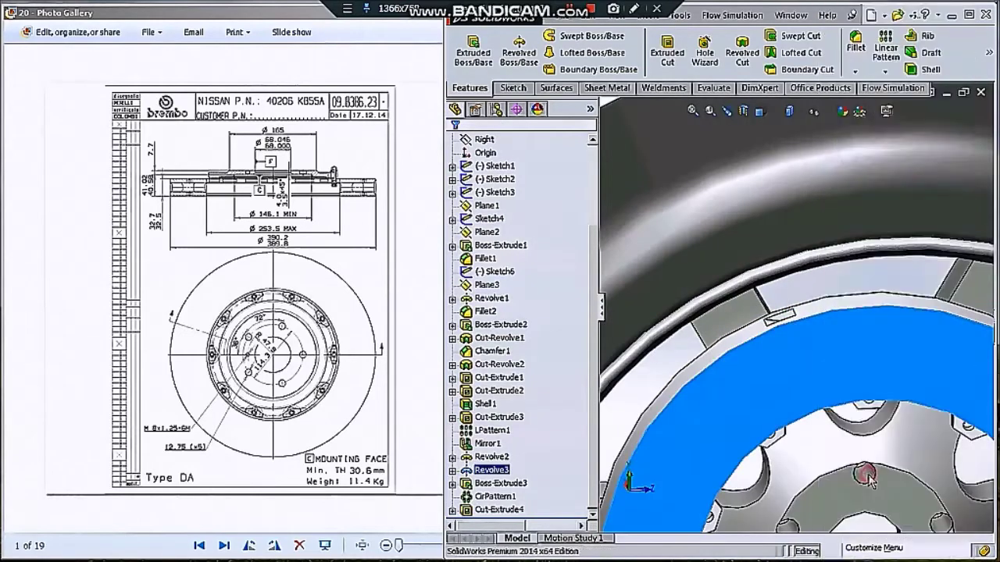
pyautogui.scroll(5, 805, 378)
# Start a circular pattern about the ring edge with Cut-Extrude4 as the patterned feature
pyautogui.moveTo(805, 377); pyautogui.dragTo(798, 258, button='middle')
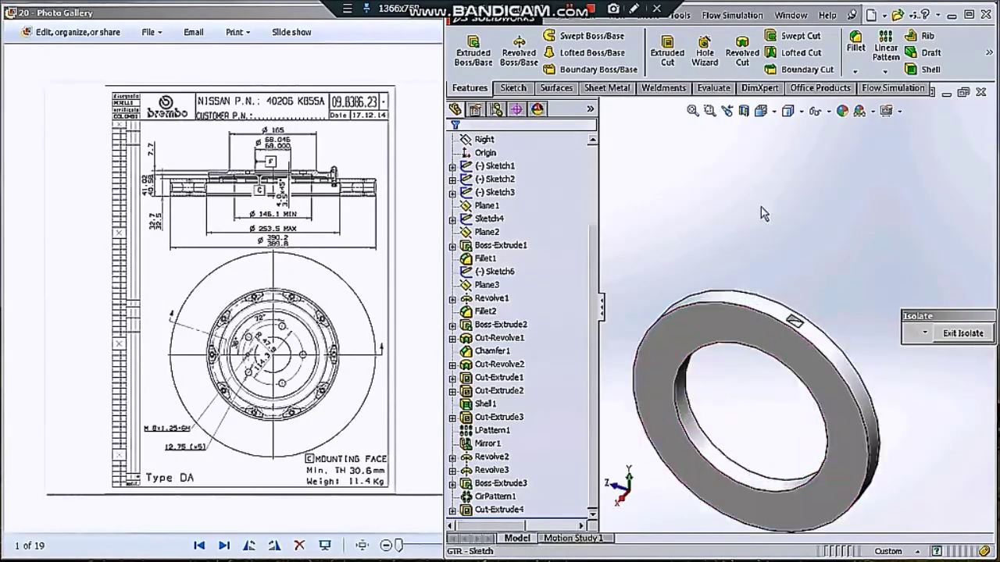
pyautogui.click(887, 73)
pyautogui.click(883, 100)
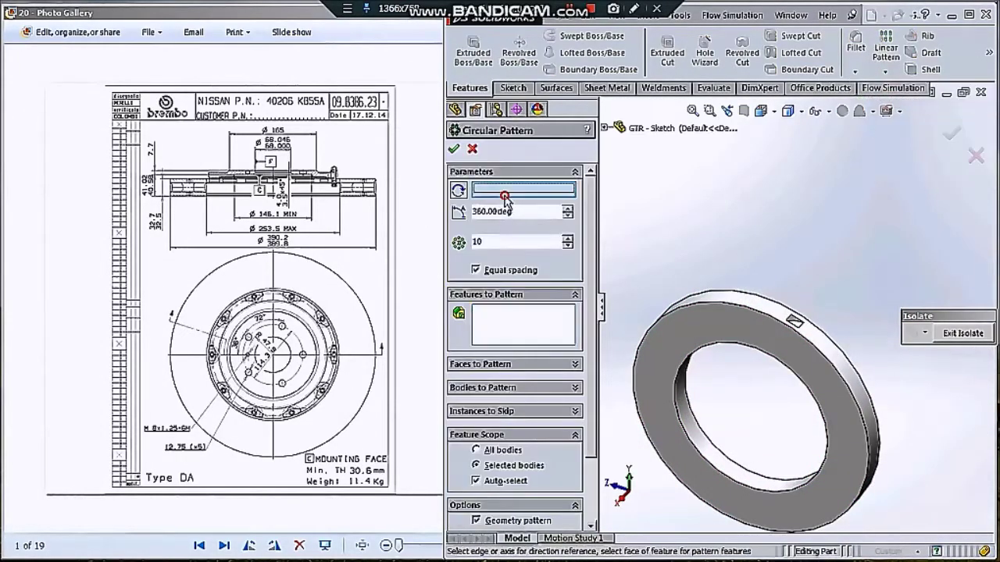
pyautogui.scroll(-3, 746, 353)
pyautogui.scroll(-3, 703, 328)
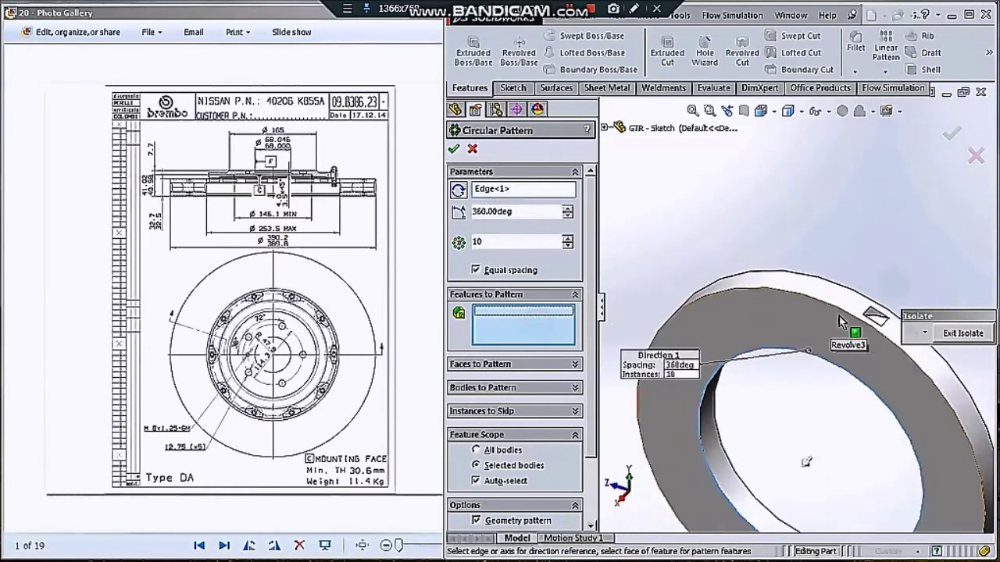
pyautogui.click(852, 328)
pyautogui.scroll(5, 803, 346)
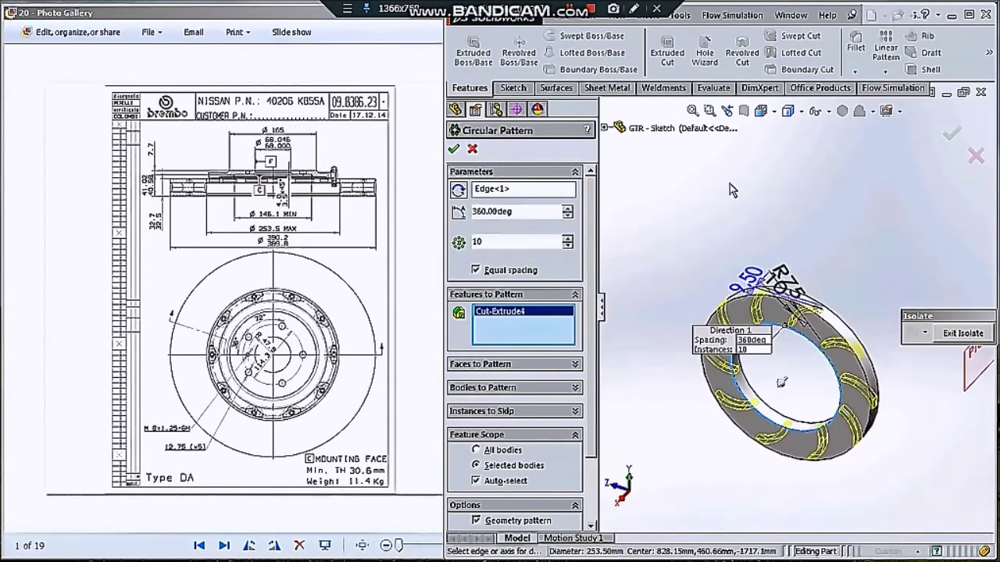
# Set the pattern to 30 equally spaced instances over 360° and accept it
pyautogui.click(568, 237)
pyautogui.click(568, 237)
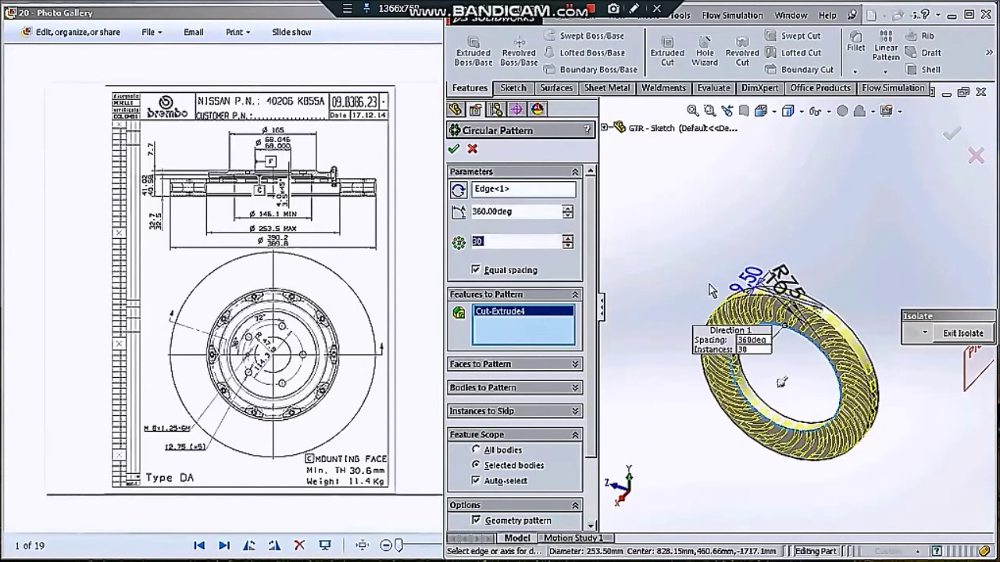
pyautogui.scroll(-4, 710, 290)
pyautogui.press('Return')
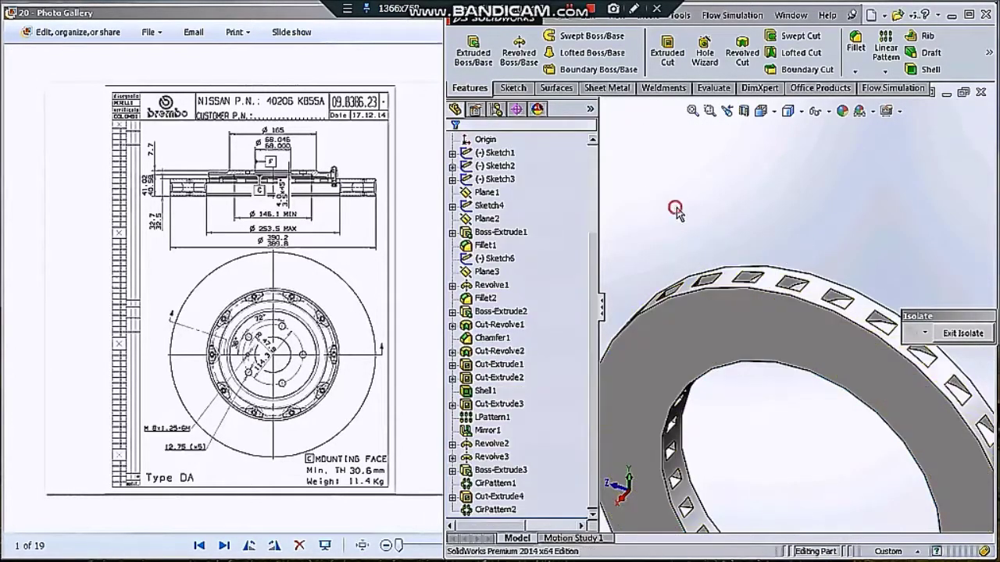
pyautogui.scroll(5, 668, 234)
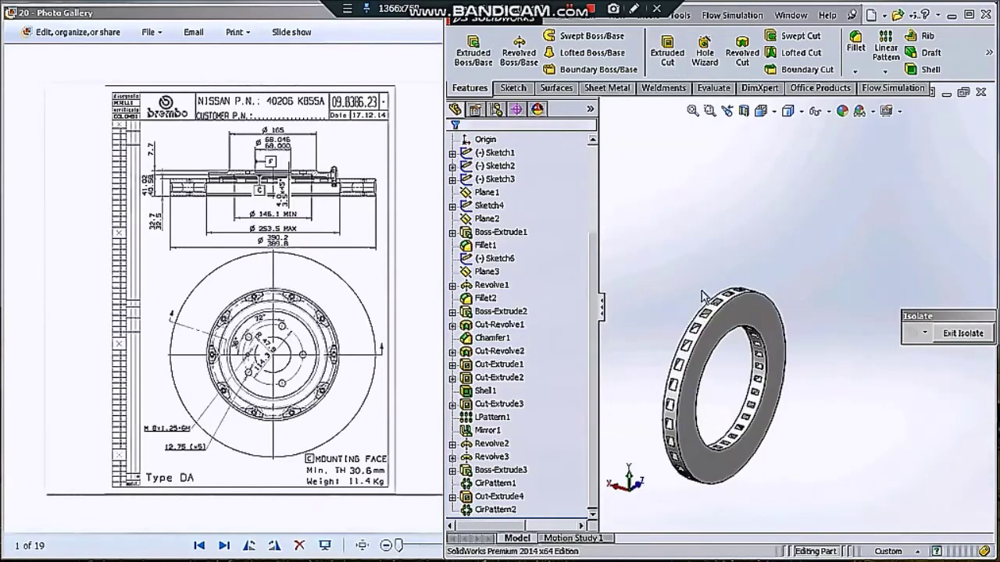
pyautogui.click(358, 187)
pyautogui.scroll(3, 359, 187)
# Return to the rotor model and view it normal to Plane3
pyautogui.click(630, 213)
pyautogui.click(494, 377)
pyautogui.keyDown('ctrl'); pyautogui.click(486, 389); pyautogui.keyUp('ctrl')
pyautogui.click(546, 347)
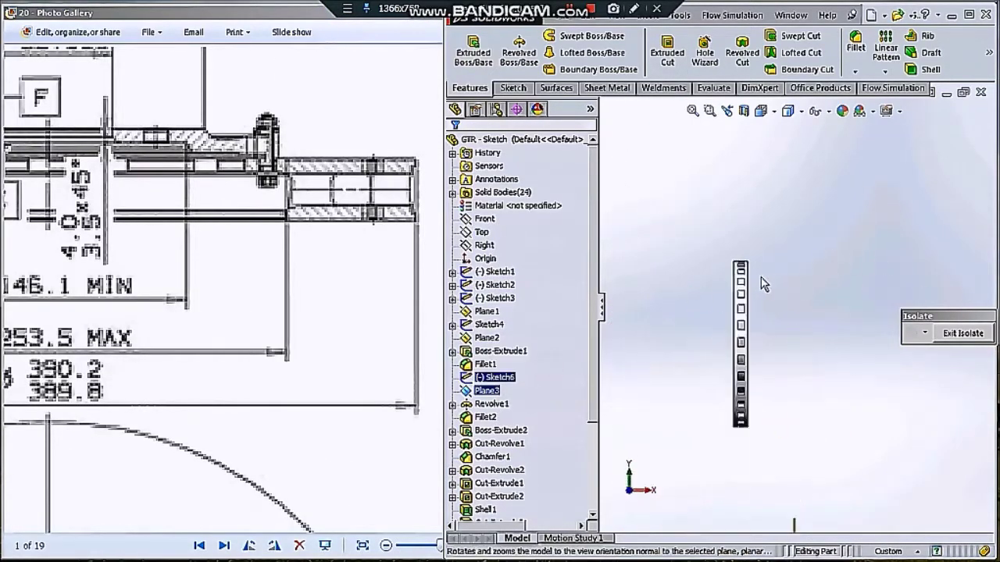
pyautogui.scroll(-3, 762, 280)
pyautogui.scroll(-2, 695, 218)
pyautogui.moveTo(774, 284); pyautogui.dragTo(796, 366, button='middle')
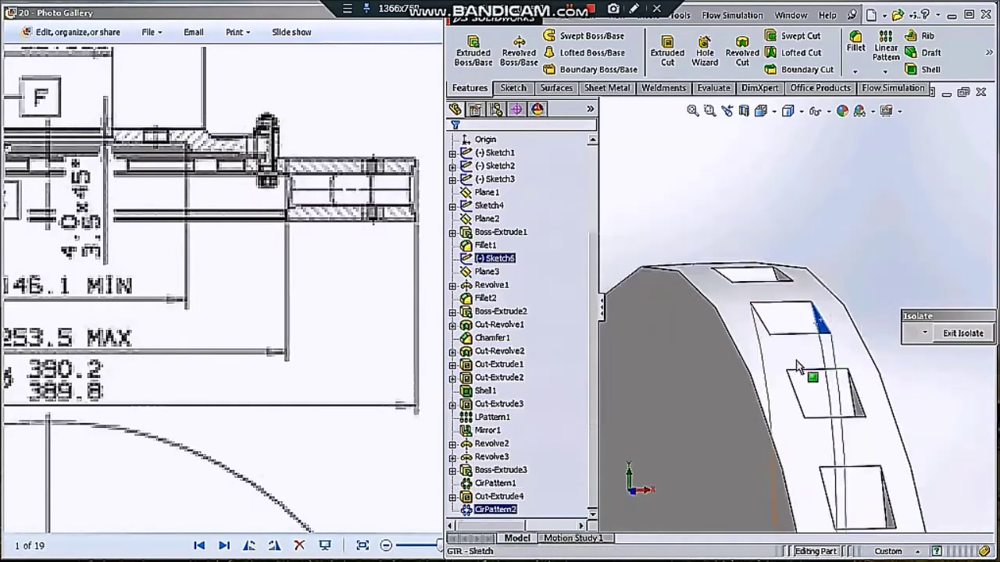
pyautogui.scroll(5, 796, 367)
pyautogui.scroll(2, 796, 367)
# Show the full wheel and change Cut-Extrude4's surface offset from 9.50 to 7.5 mm
pyautogui.click(969, 336)
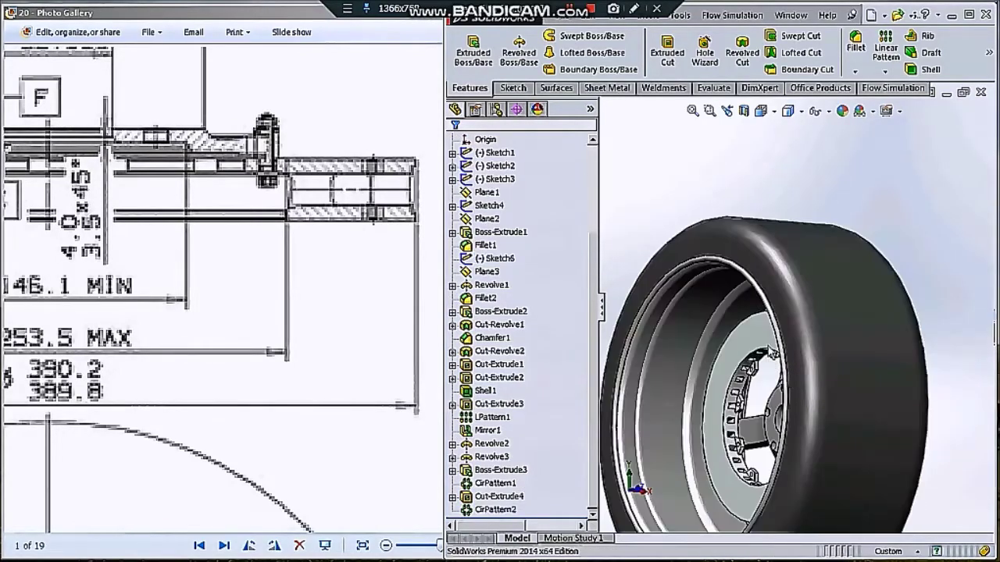
pyautogui.scroll(-5, 774, 353)
pyautogui.scroll(-3, 773, 353)
pyautogui.moveTo(773, 353); pyautogui.dragTo(830, 294, button='middle')
pyautogui.click(830, 294)
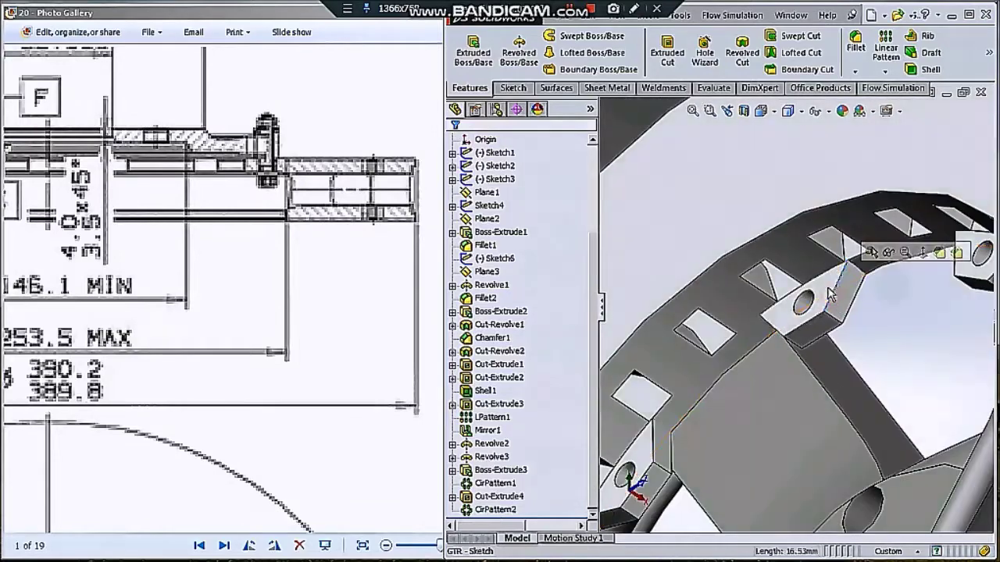
pyautogui.click(830, 293)
pyautogui.click(887, 223)
pyautogui.write('7.5')
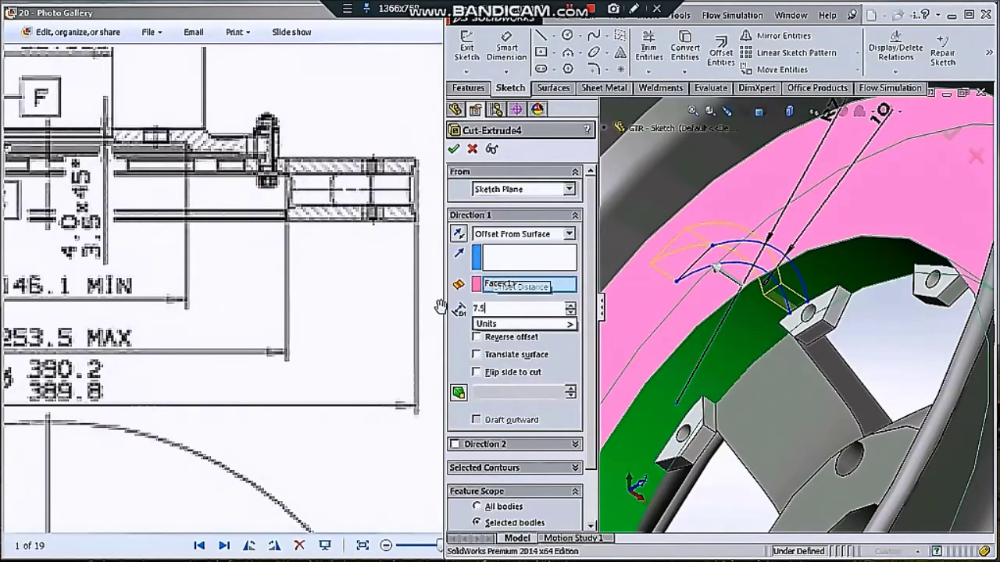
pyautogui.press('Return')
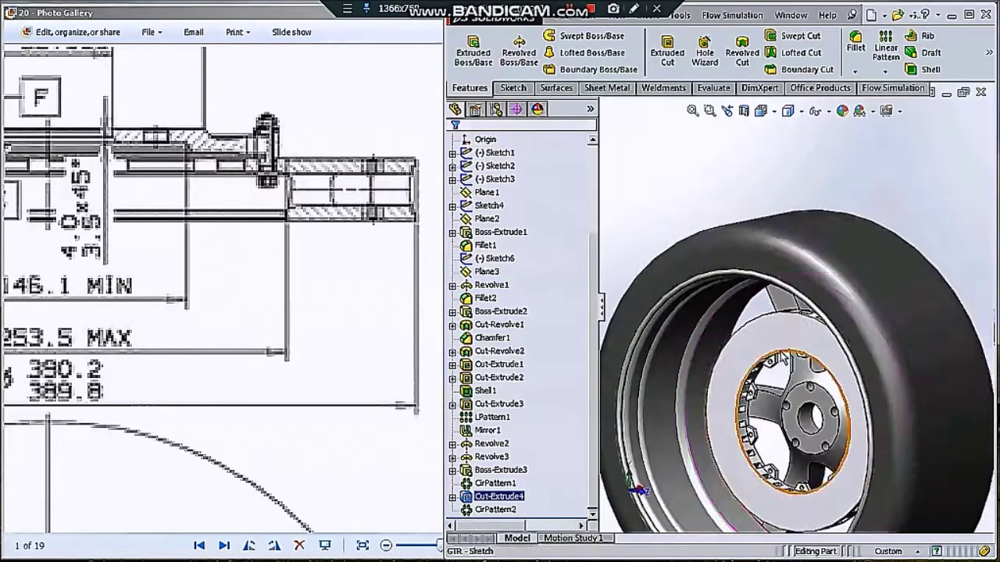
# Isolate the brake ring again and turn the view normal to Plane3
pyautogui.rightClick(795, 336)
pyautogui.click(860, 472)
pyautogui.click(487, 271)
pyautogui.click(553, 262)
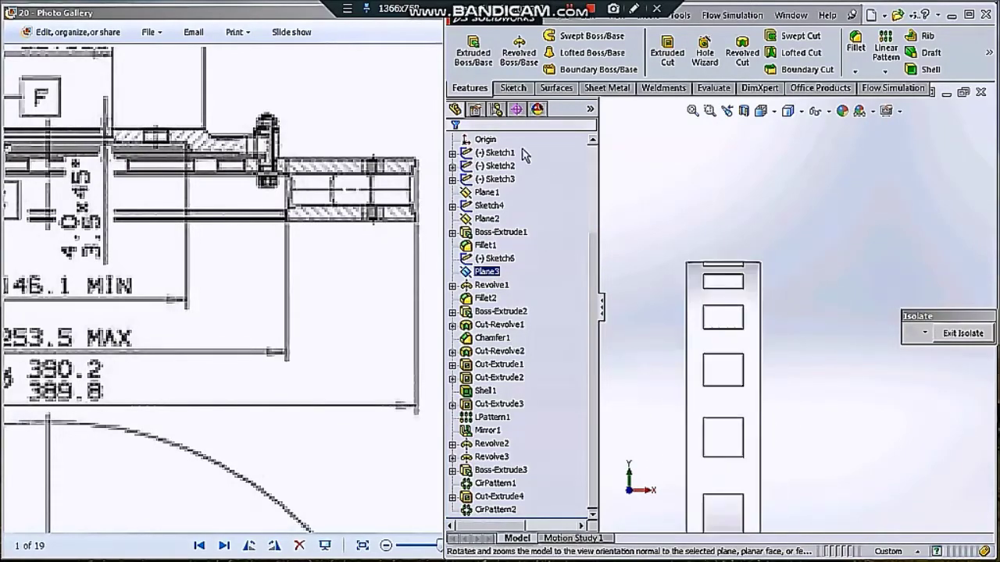
# Sketch a trapezoid notch outline on Plane3 with a vertical line from the top-edge midpoint
pyautogui.click(513, 87)
pyautogui.click(465, 47)
pyautogui.click(568, 53)
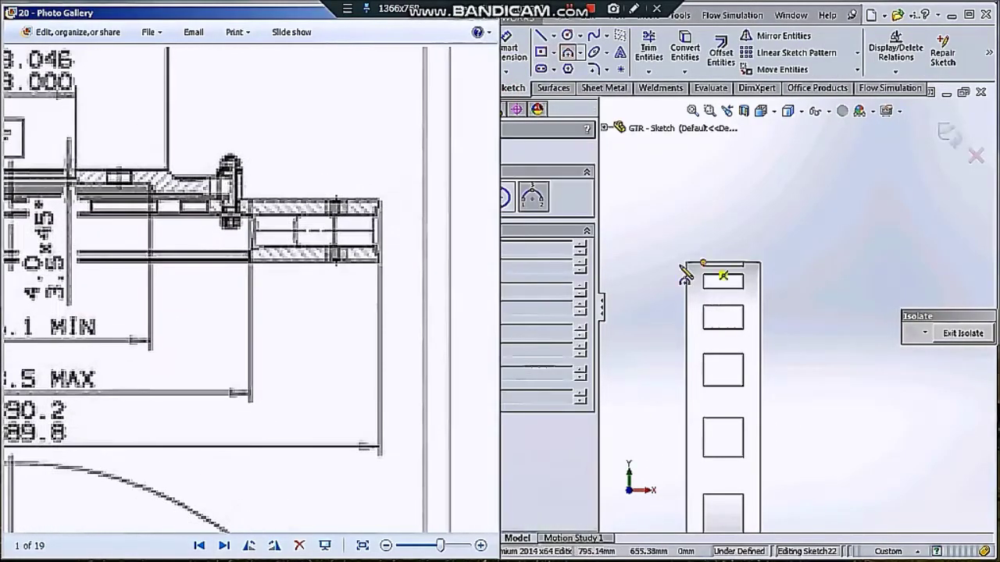
pyautogui.click(540, 35)
pyautogui.click(726, 282)
pyautogui.scroll(-5, 735, 283)
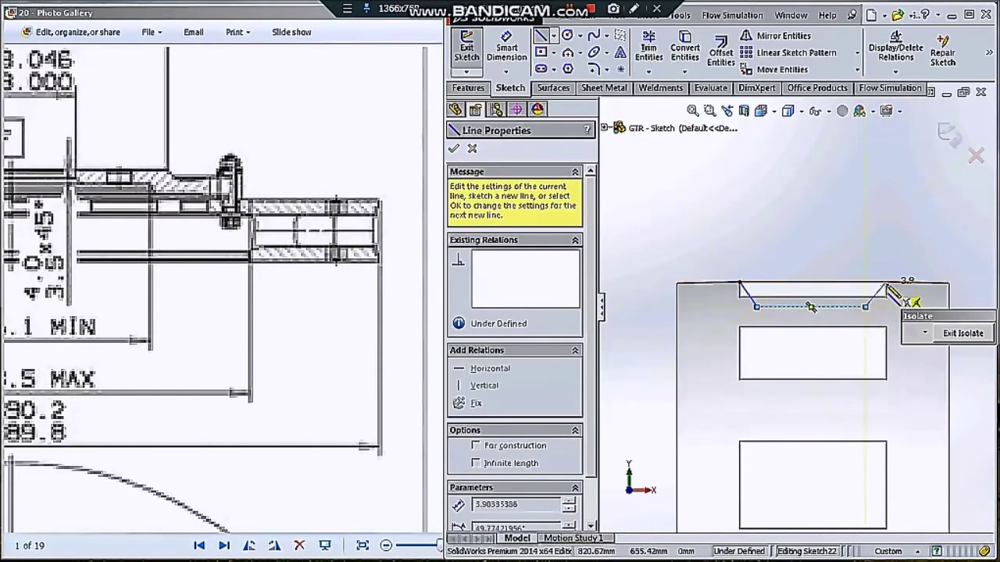
pyautogui.doubleClick(886, 283)
pyautogui.click(812, 281)
# Dimension the notch with two horizontal widths of 6 each
pyautogui.click(756, 306)
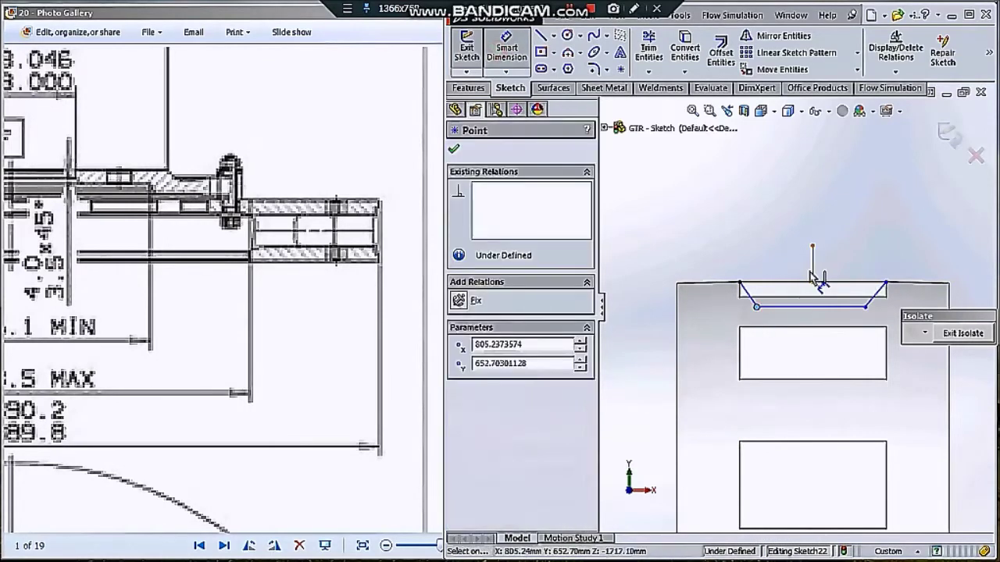
pyautogui.click(812, 265)
pyautogui.click(793, 227)
pyautogui.write('6')
pyautogui.press('Return')
pyautogui.press('Escape')
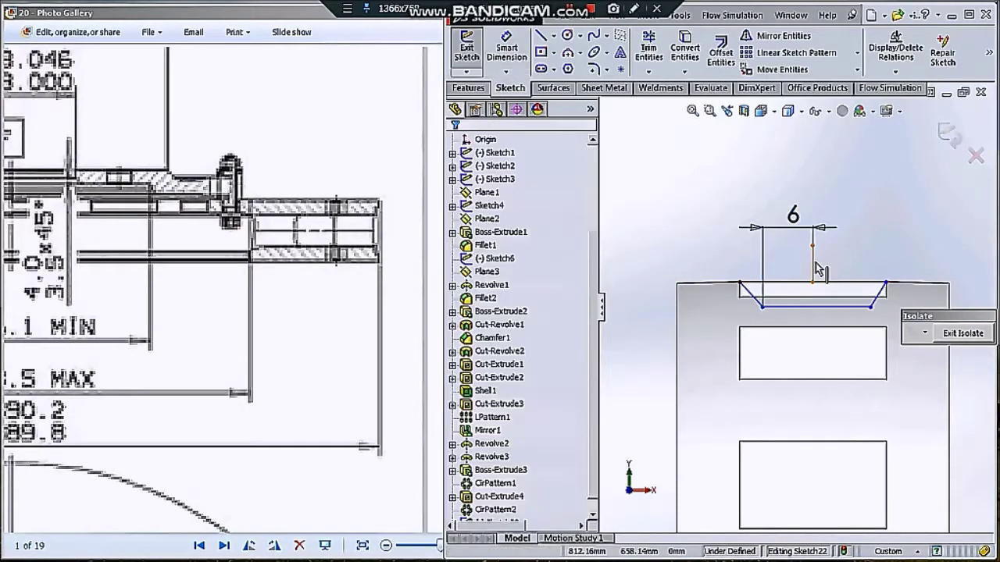
pyautogui.click(813, 264)
pyautogui.click(870, 306)
pyautogui.click(850, 258)
pyautogui.write('6')
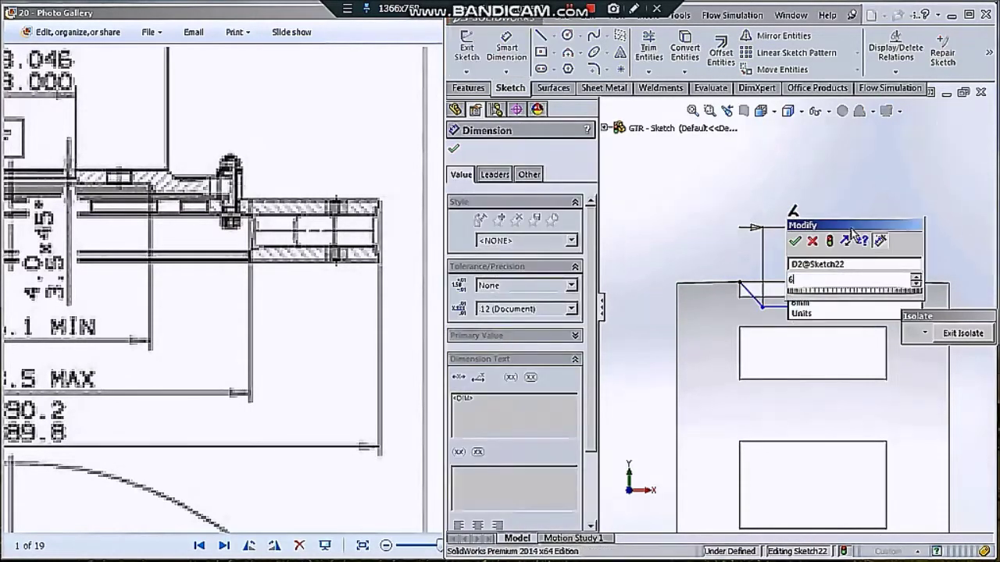
pyautogui.press('Return')
pyautogui.press('f')
# Draw a vertical line down the side from the part's top-right corner
pyautogui.scroll(-2, 737, 297)
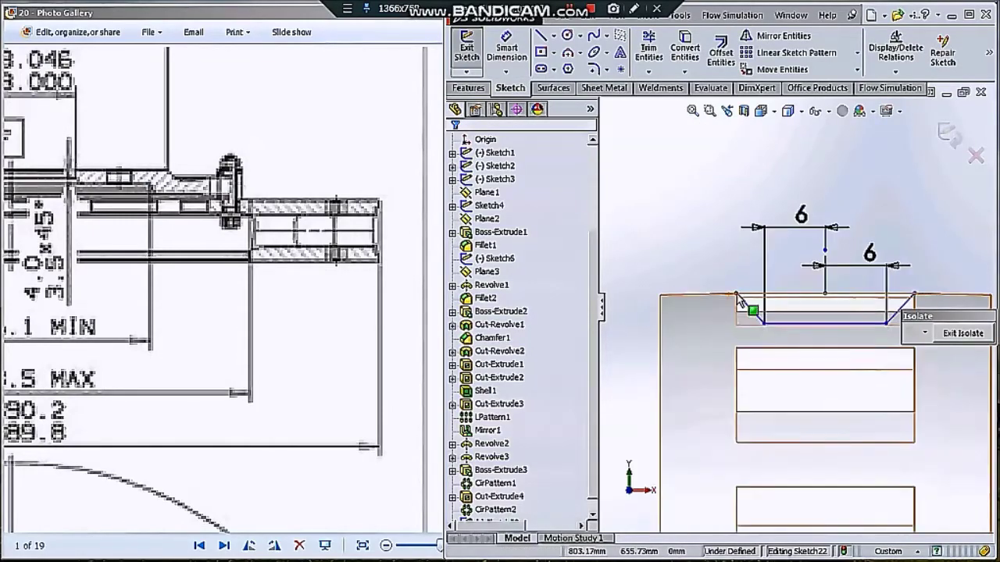
pyautogui.click(737, 296)
pyautogui.scroll(2, 738, 301)
pyautogui.press('l')
pyautogui.click(760, 300)
pyautogui.press('Escape')
pyautogui.scroll(3, 721, 205)
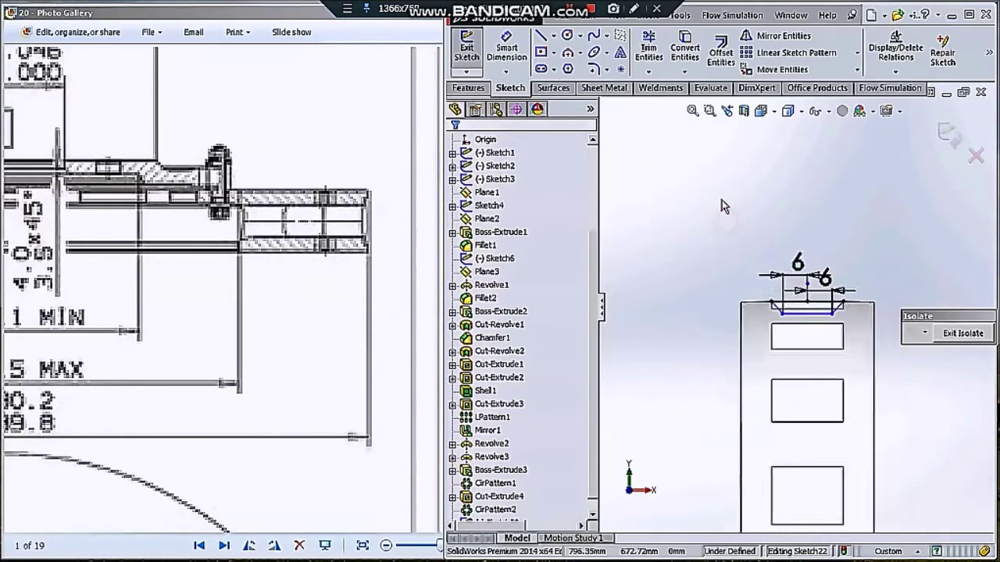
pyautogui.scroll(-2, 846, 332)
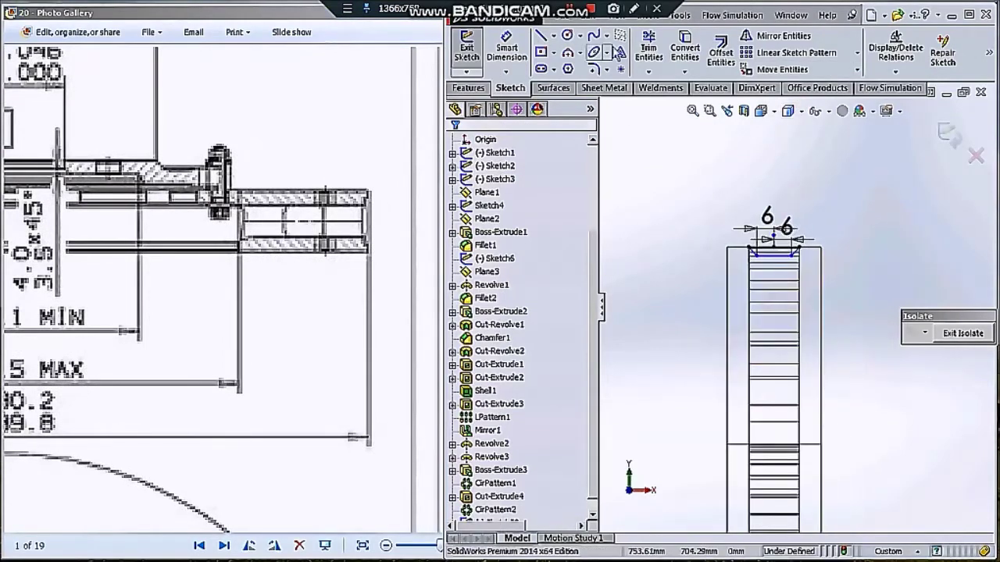
pyautogui.click(820, 247)
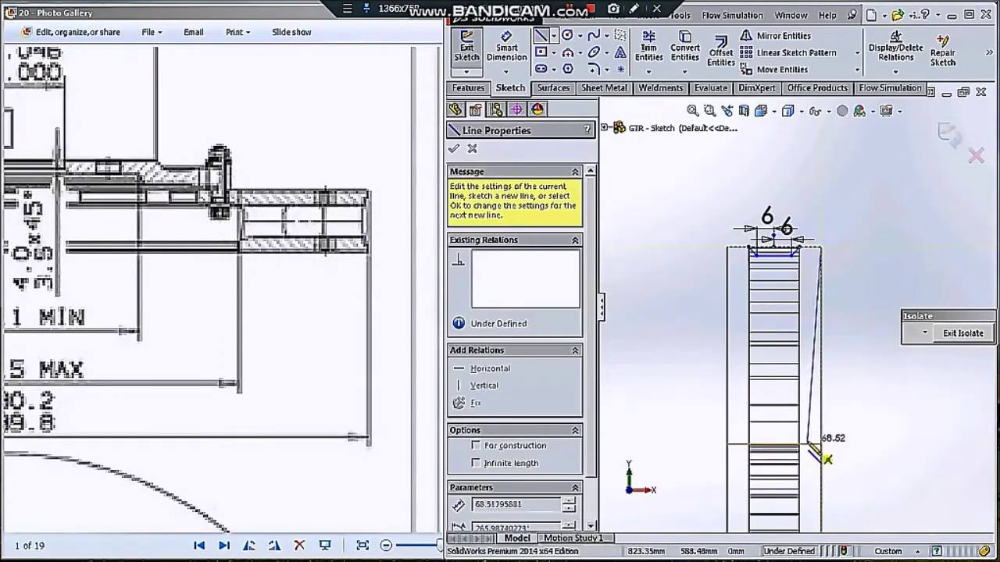
pyautogui.doubleClick(819, 444)
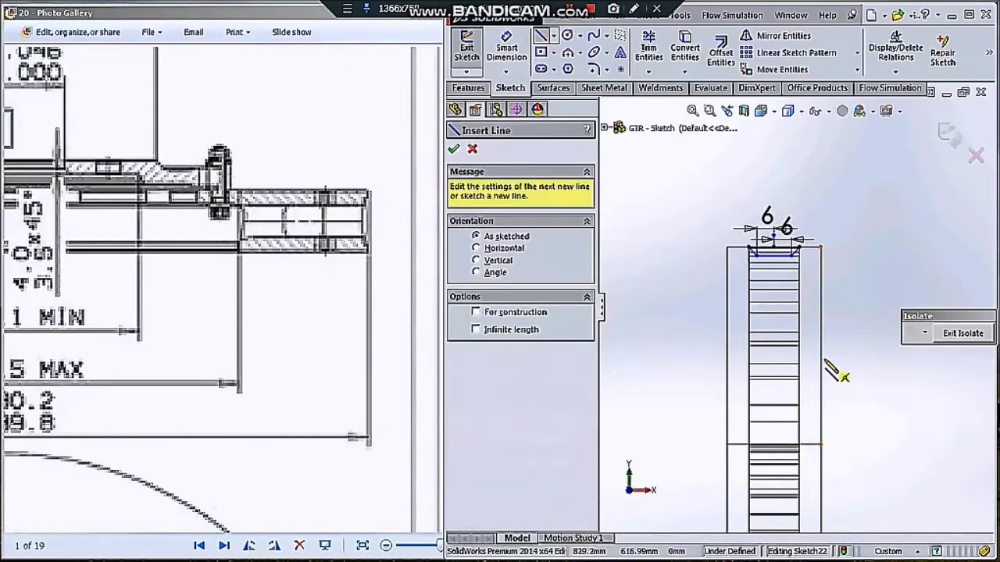
# Add a short horizontal line at the ring's right edge and undo a conflicting relation
pyautogui.click(818, 345)
pyautogui.scroll(-2, 812, 347)
pyautogui.press('Escape')
pyautogui.click(770, 340)
pyautogui.click(799, 340)
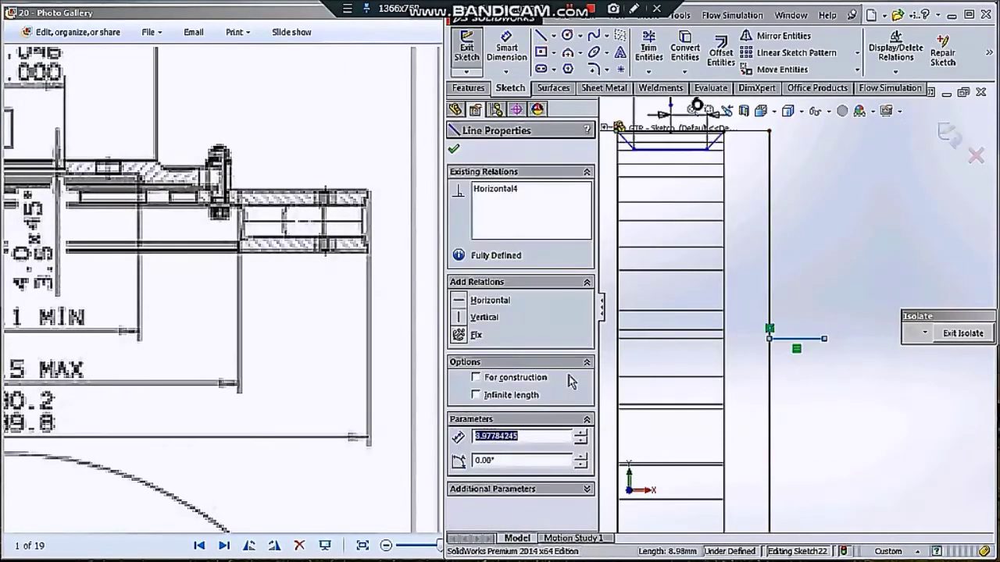
pyautogui.press('Escape')
pyautogui.scroll(3, 767, 323)
pyautogui.press('Escape')
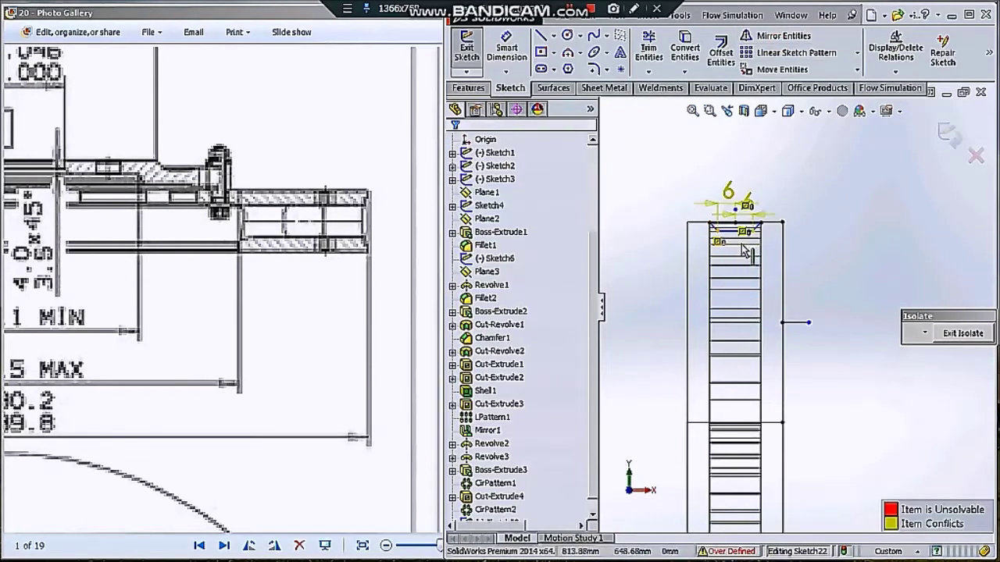
pyautogui.hotkey('ctrl', 'z')
pyautogui.scroll(-1, 707, 228)
# Mirror the notch lines about the centre line and draw a horizontal axis line for the revolve
pyautogui.click(779, 38)
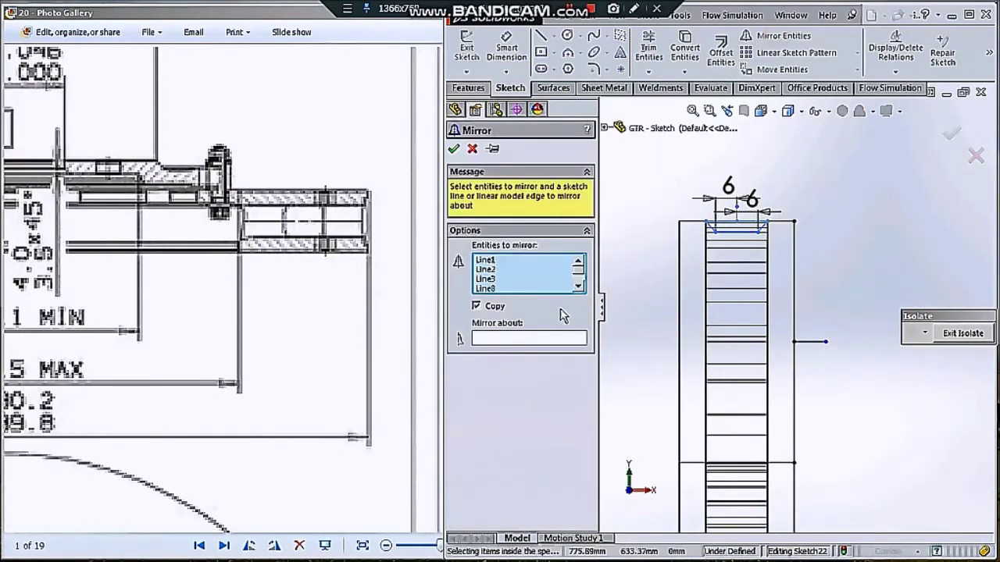
pyautogui.click(453, 149)
pyautogui.scroll(5, 805, 283)
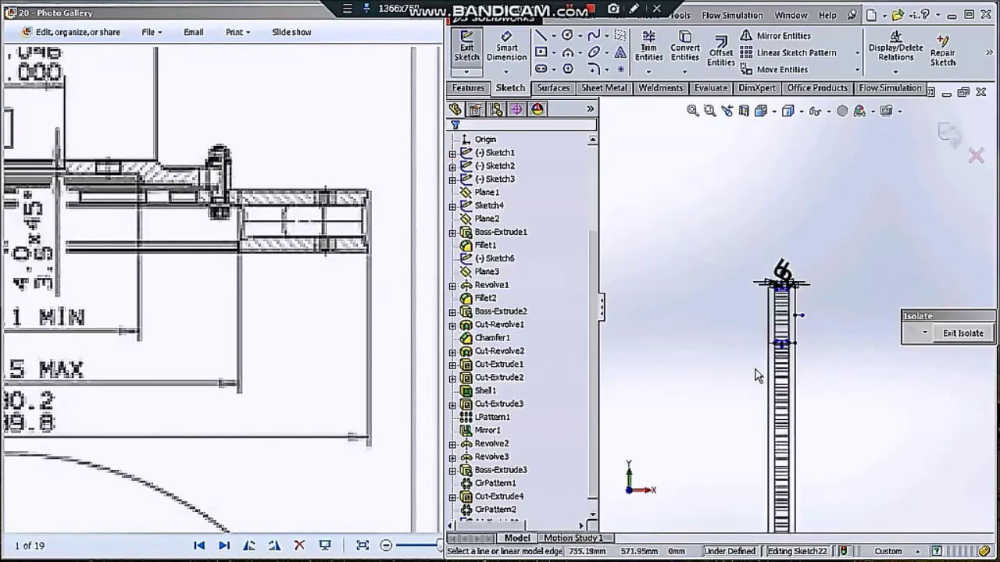
pyautogui.click(540, 35)
pyautogui.click(793, 401)
pyautogui.click(849, 401)
pyautogui.press('Escape')
# Revolve-cut the groove profile a full 360° about the horizontal line Line16
pyautogui.click(469, 88)
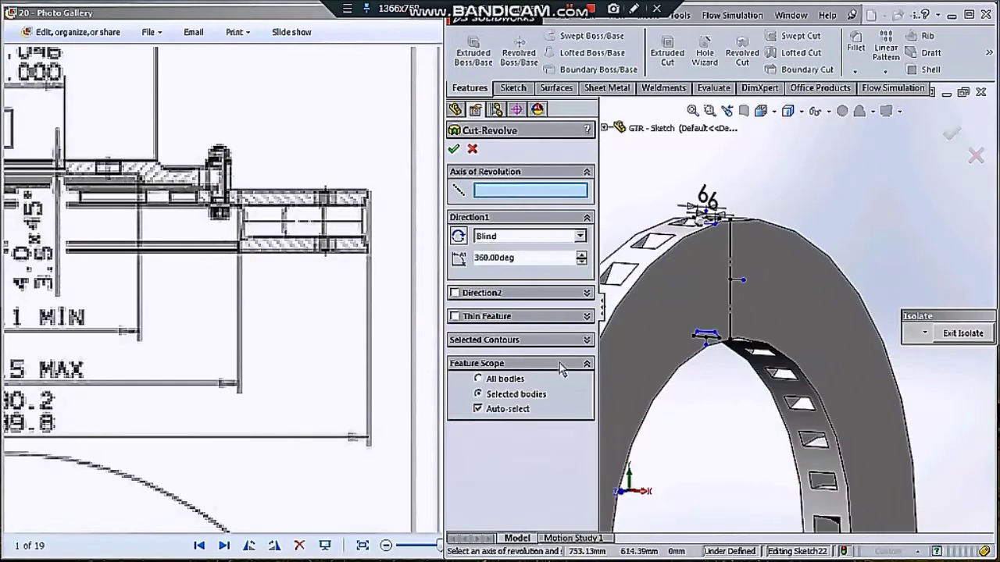
pyautogui.click(781, 453)
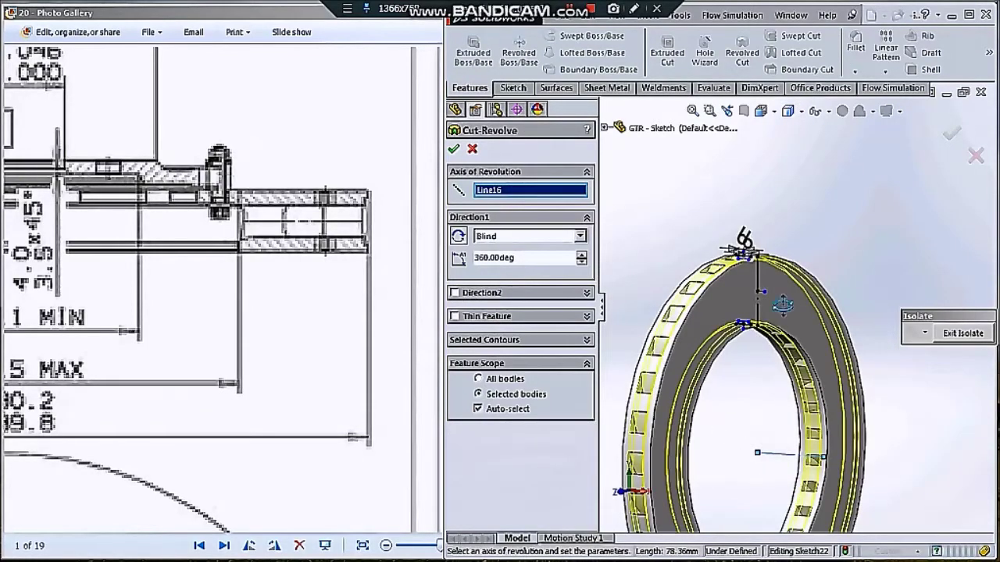
pyautogui.moveTo(781, 305); pyautogui.dragTo(631, 248, button='middle')
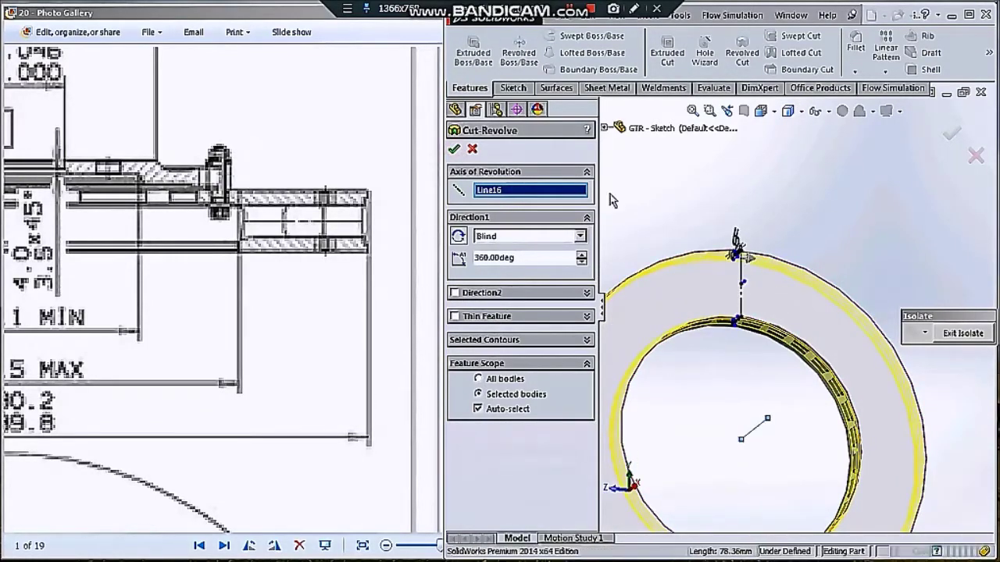
pyautogui.press('Return')
pyautogui.moveTo(702, 312)
pyautogui.mouseDown(button='middle')
pyautogui.moveTo(748, 409)
pyautogui.moveTo(770, 290)
pyautogui.moveTo(822, 233)
pyautogui.mouseUp(button='middle')
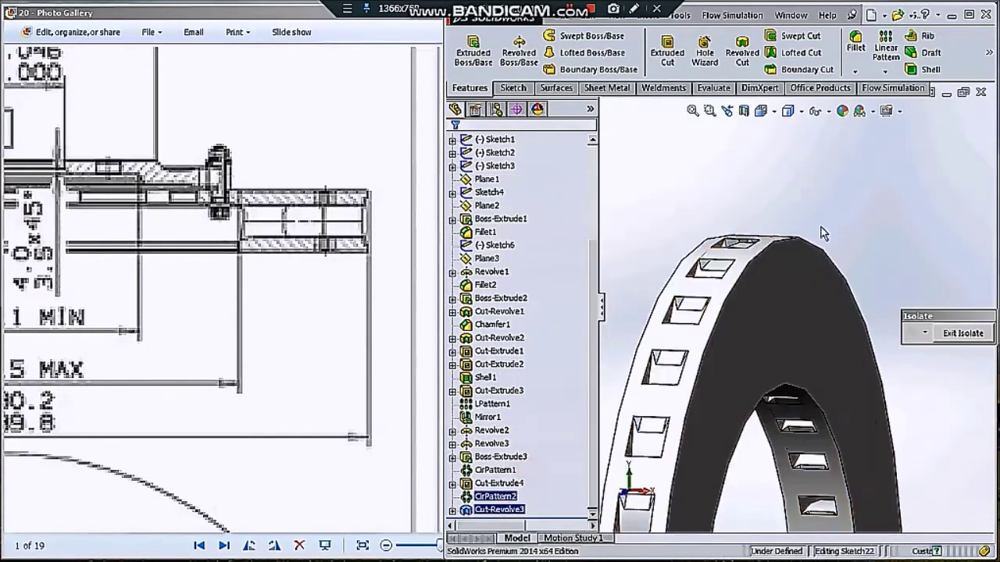
pyautogui.scroll(5, 727, 310)
# Edit the notch sketch and make its two slanted sides equal
pyautogui.click(812, 308)
pyautogui.click(703, 296)
pyautogui.moveTo(703, 295)
pyautogui.mouseDown(button='middle')
pyautogui.moveTo(859, 330)
pyautogui.moveTo(670, 224)
pyautogui.mouseUp(button='middle')
pyautogui.click(859, 331)
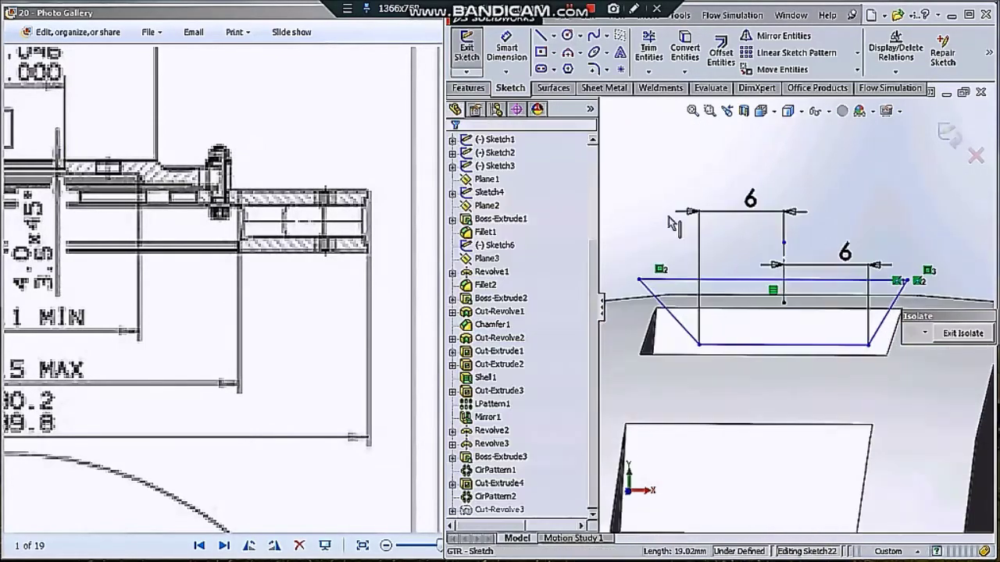
pyautogui.click(664, 307)
pyautogui.keyDown('ctrl'); pyautogui.click(887, 310); pyautogui.keyUp('ctrl')
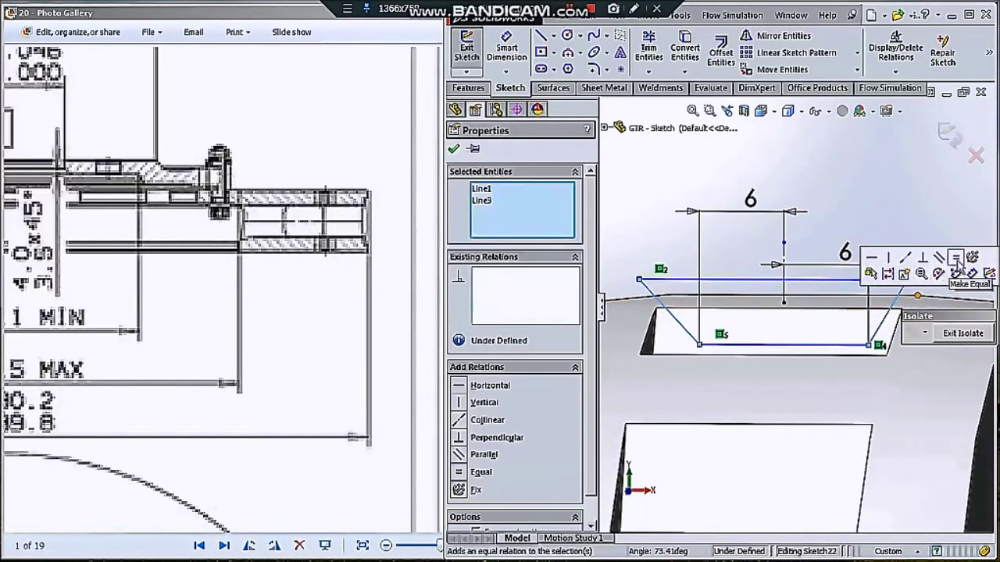
pyautogui.click(955, 258)
# Dimension a 135° angle between the trapezoid lines
pyautogui.click(679, 312)
pyautogui.click(781, 344)
pyautogui.click(715, 234)
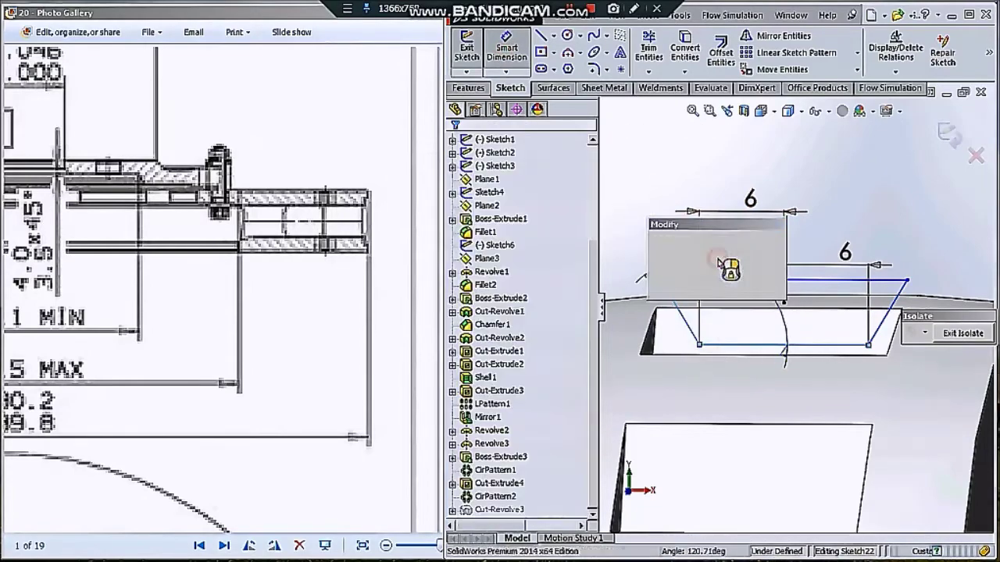
pyautogui.write('13')
pyautogui.press('Return')
# Exit isolate to show the full two-wheel model again
pyautogui.moveTo(710, 252); pyautogui.dragTo(793, 269, button='middle')
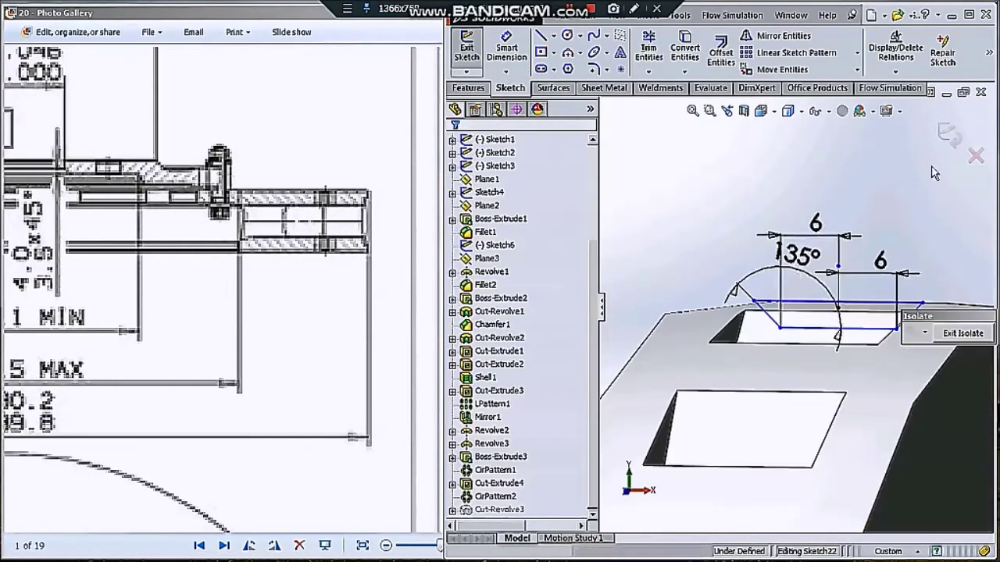
pyautogui.moveTo(849, 176)
pyautogui.mouseDown(button='middle')
pyautogui.moveTo(785, 339)
pyautogui.moveTo(824, 335)
pyautogui.moveTo(789, 367)
pyautogui.moveTo(899, 335)
pyautogui.mouseUp(button='middle')
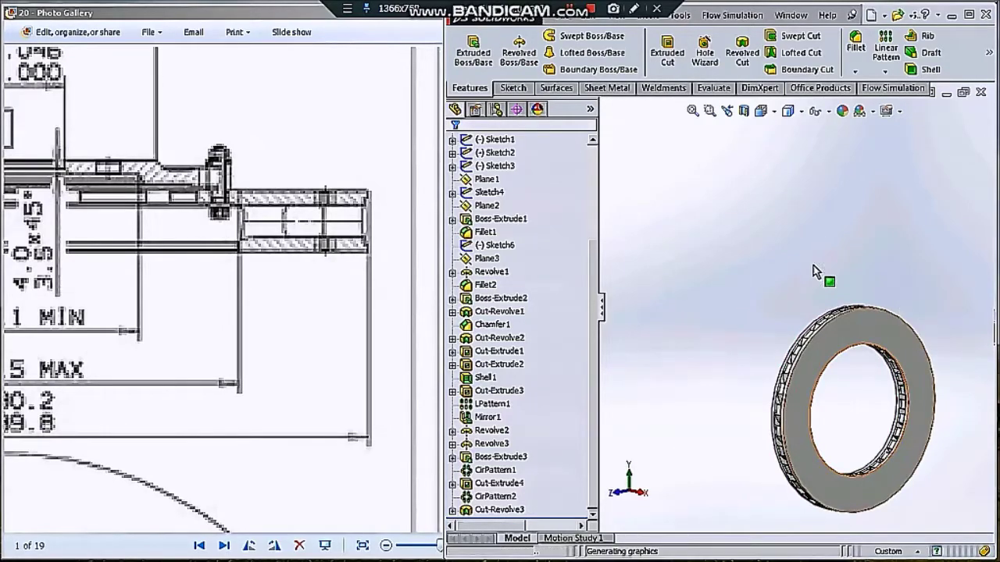
pyautogui.click(830, 281)
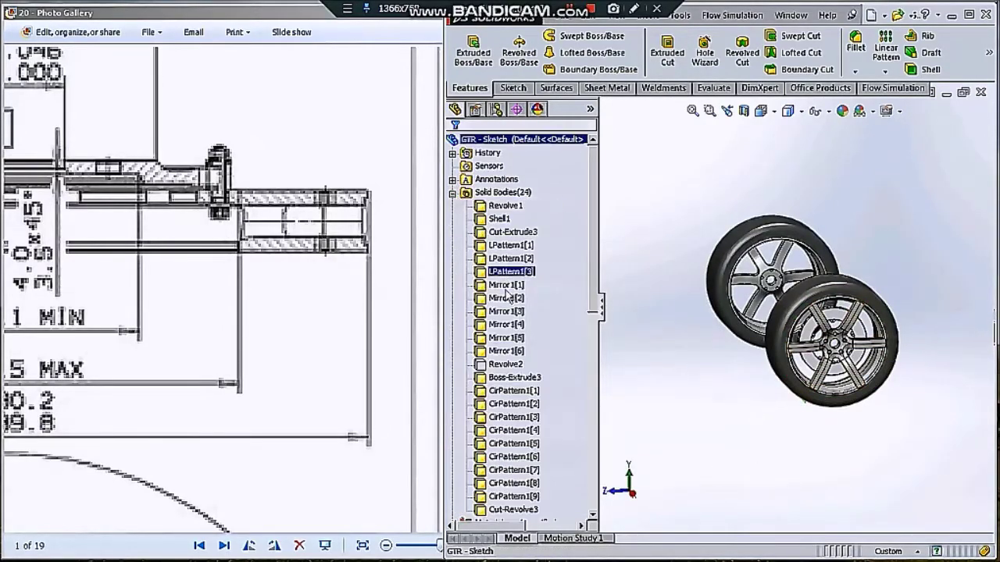
pyautogui.scroll(-3, 860, 316)
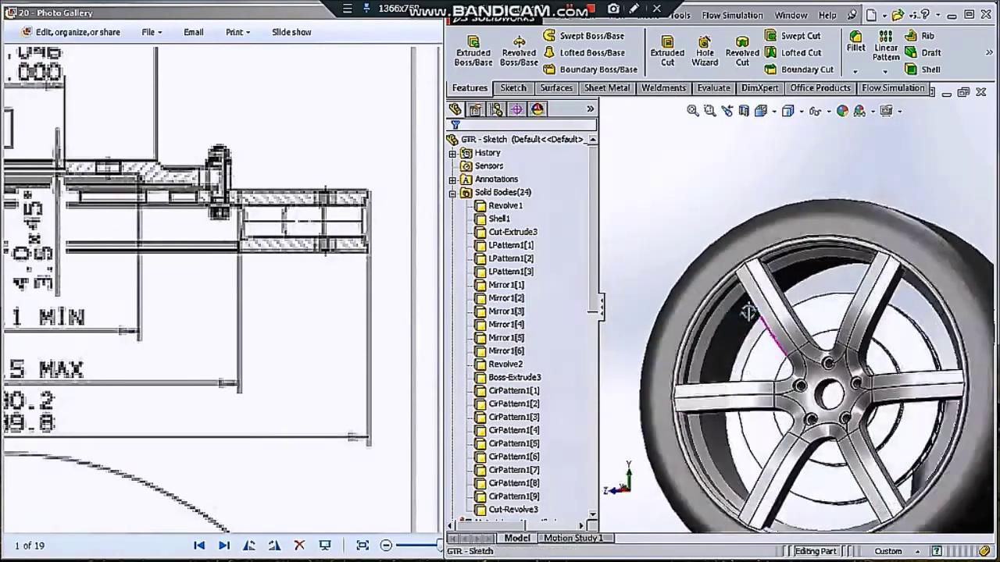
pyautogui.scroll(-2, 820, 320)
pyautogui.scroll(-2, 742, 328)
pyautogui.scroll(-2, 666, 334)
pyautogui.scroll(2, 665, 333)
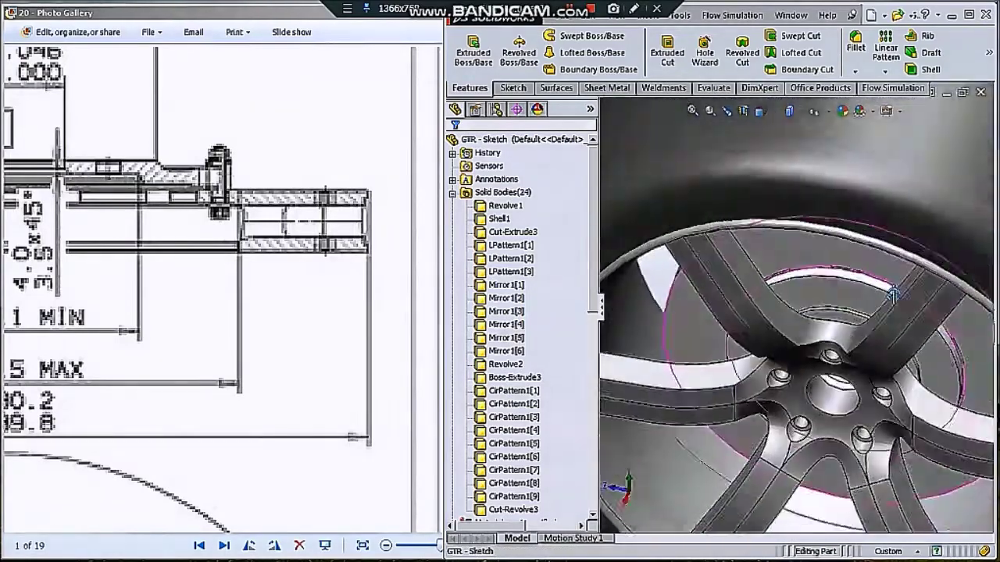
# Start a new sketch on the rotor's flat ring face
pyautogui.scroll(2, 665, 334)
pyautogui.scroll(2, 703, 328)
pyautogui.scroll(1, 742, 313)
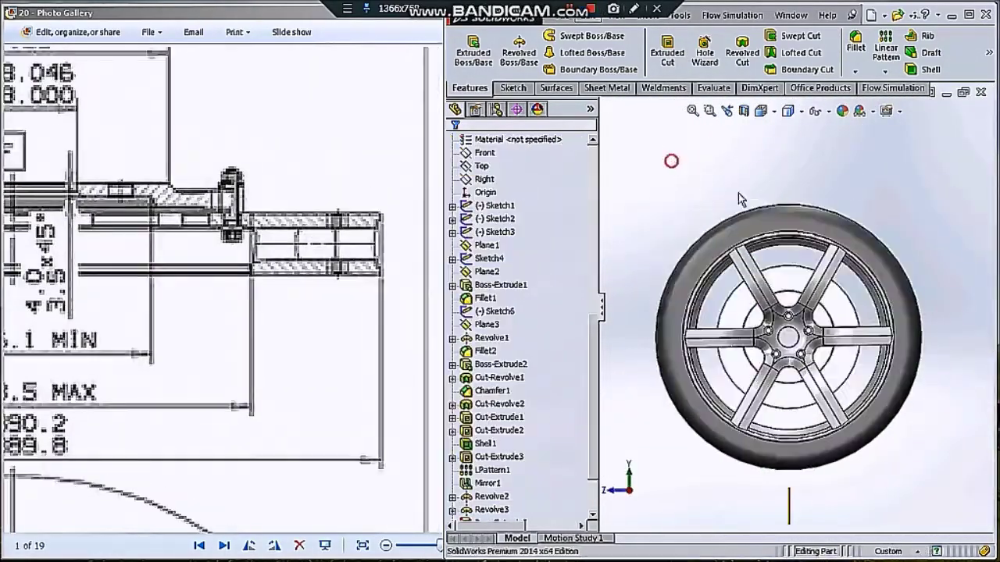
pyautogui.scroll(-2, 781, 329)
pyautogui.click(808, 285)
pyautogui.scroll(-2, 785, 344)
pyautogui.scroll(-2, 785, 346)
pyautogui.scroll(-1, 785, 346)
pyautogui.click(764, 247)
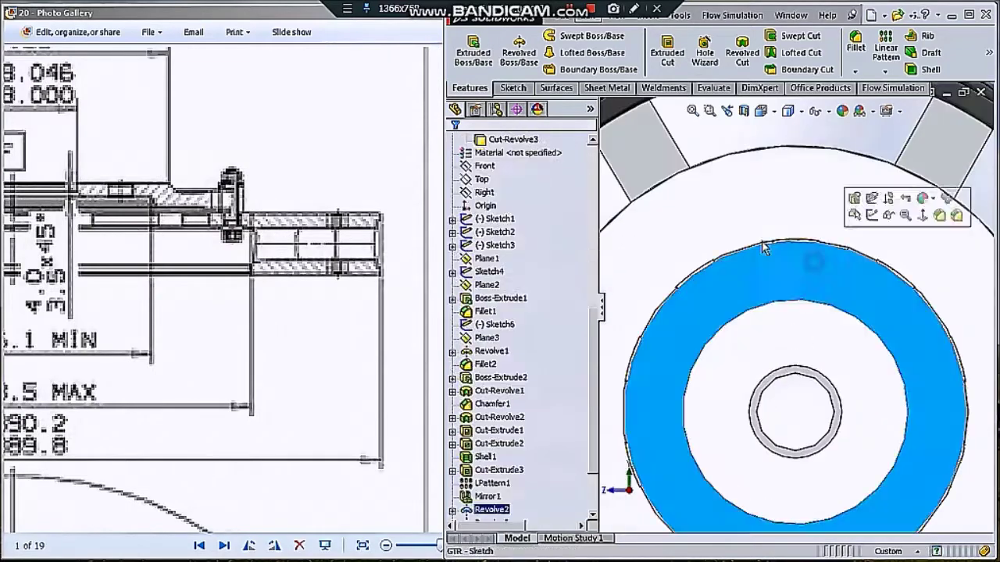
pyautogui.click(514, 90)
# Browse the reference photos to the AP Racing exploded brake drawing and zoom in
pyautogui.scroll(4, 595, 296)
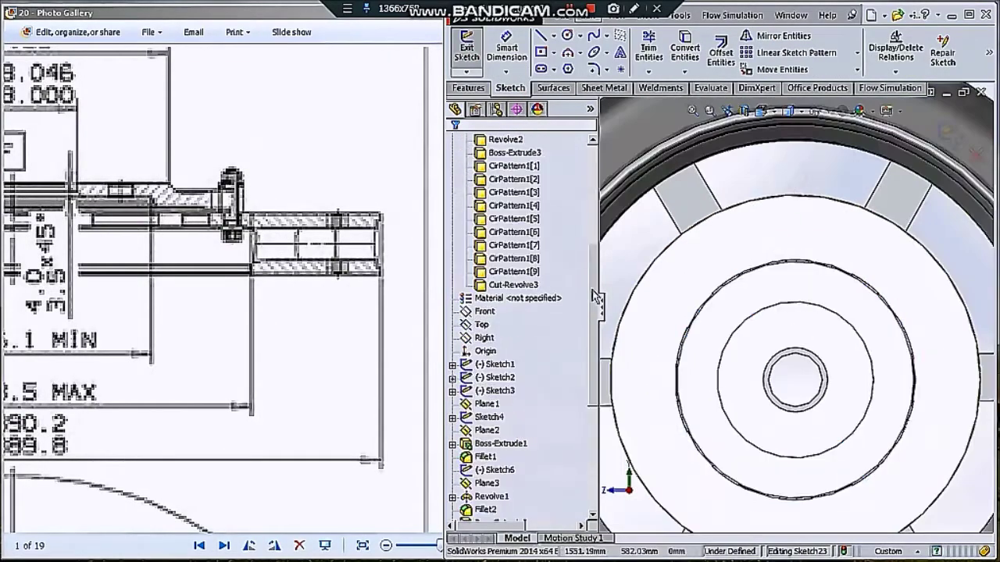
pyautogui.scroll(-5, 338, 315)
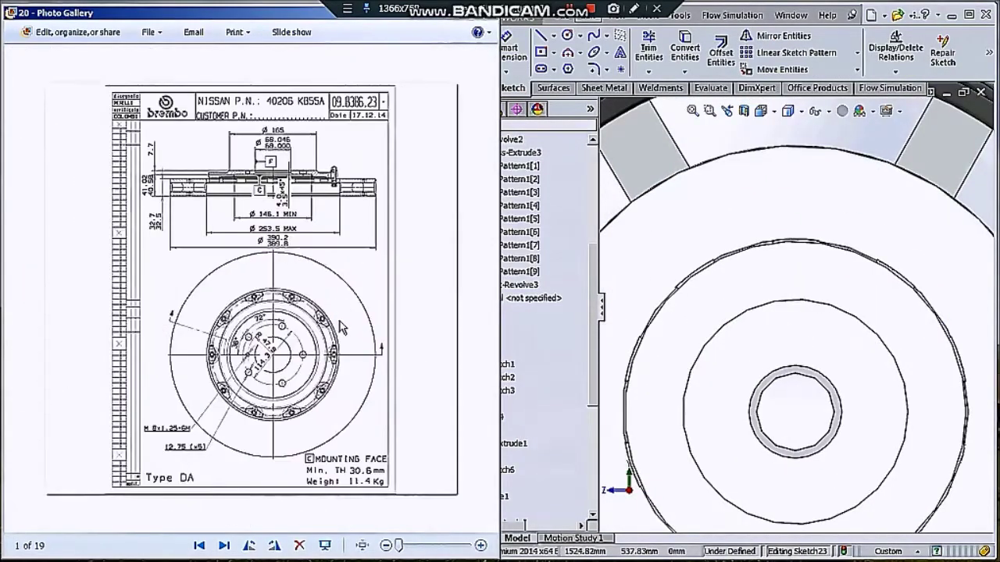
pyautogui.scroll(3, 344, 313)
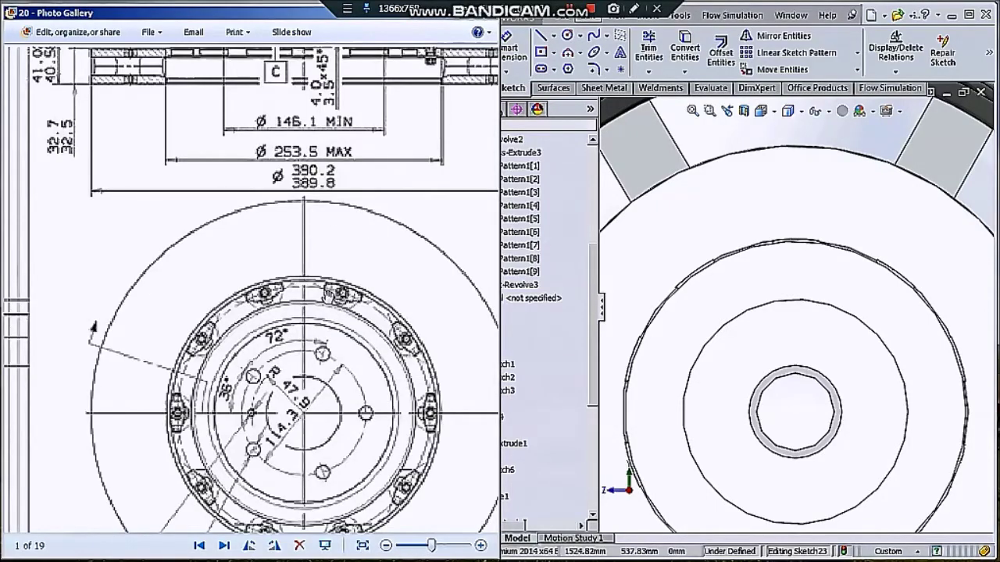
pyautogui.press('Right')
pyautogui.press('Right')
pyautogui.press('Right')
pyautogui.press('Right')
pyautogui.press('Right')
pyautogui.press('Right')
pyautogui.press('Right')
pyautogui.press('Right')
pyautogui.press('Right')
pyautogui.press('Right')
pyautogui.press('Right')
pyautogui.press('Right')
pyautogui.press('Left')
pyautogui.press('Right')
pyautogui.press('Right')
pyautogui.press('Right')
pyautogui.press('Right')
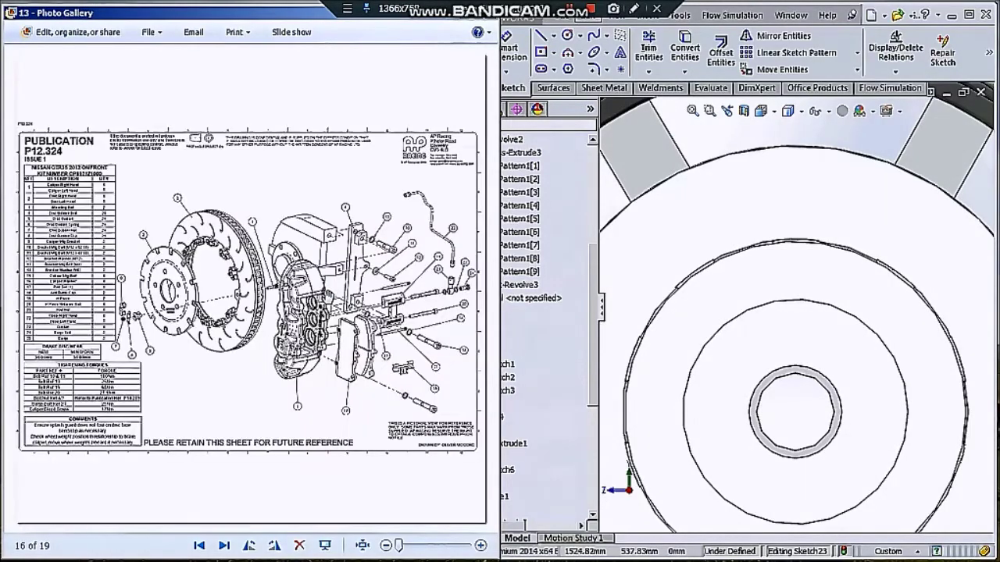
pyautogui.hotkey('ctrl', '+')
pyautogui.click(766, 162)
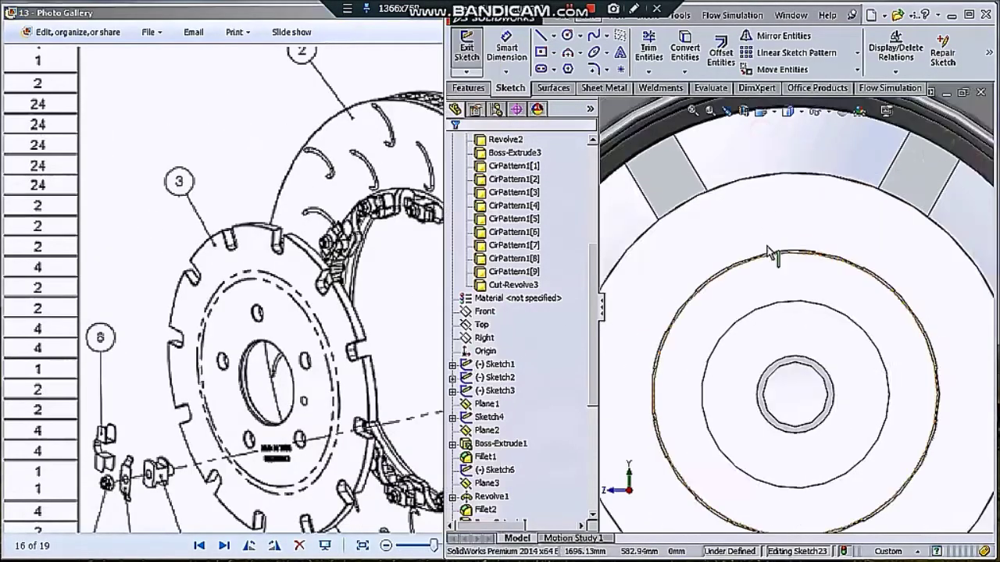
# Switch to line display and draw a circle on the tab
pyautogui.click(791, 279)
pyautogui.click(796, 175)
pyautogui.scroll(-6, 812, 234)
pyautogui.click(567, 35)
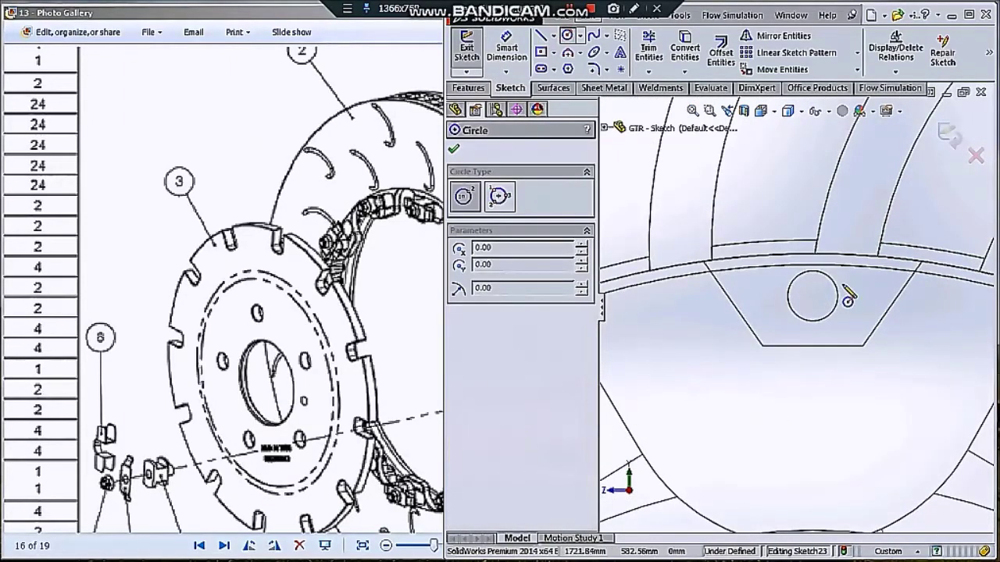
pyautogui.click(813, 297)
pyautogui.click(835, 342)
pyautogui.press('Escape')
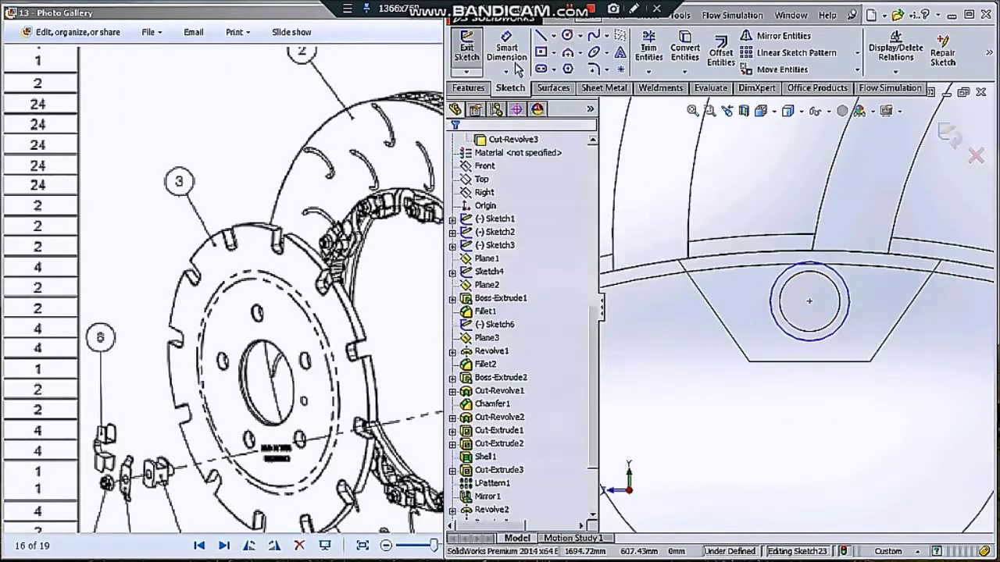
# Give the circle a 9 mm diameter dimension
pyautogui.click(781, 303)
pyautogui.scroll(-2, 831, 327)
pyautogui.scroll(-2, 832, 327)
pyautogui.click(752, 262)
pyautogui.click(875, 291)
pyautogui.click(854, 329)
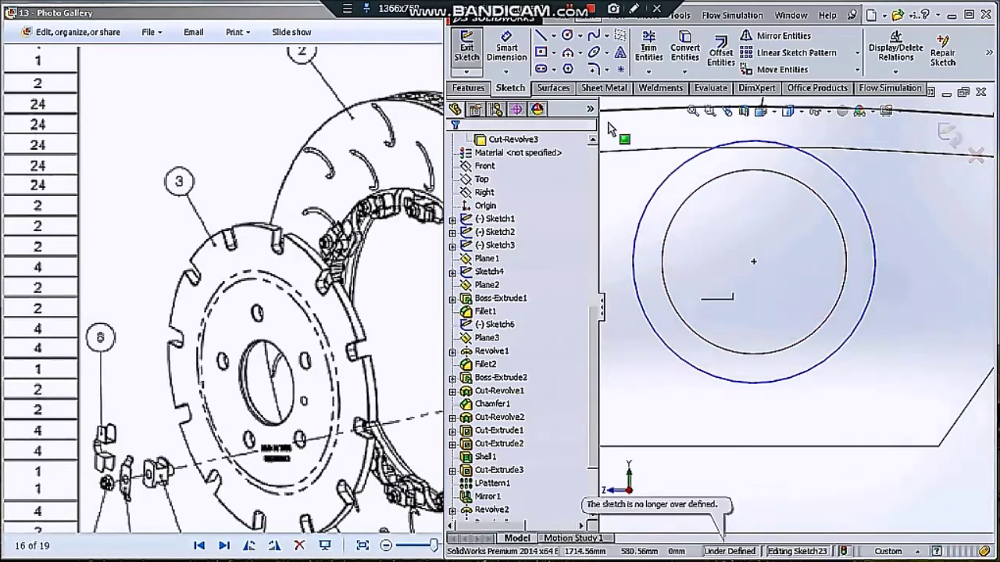
pyautogui.click(874, 269)
pyautogui.click(899, 304)
pyautogui.write('9')
pyautogui.press('Return')
pyautogui.doubleClick(897, 298)
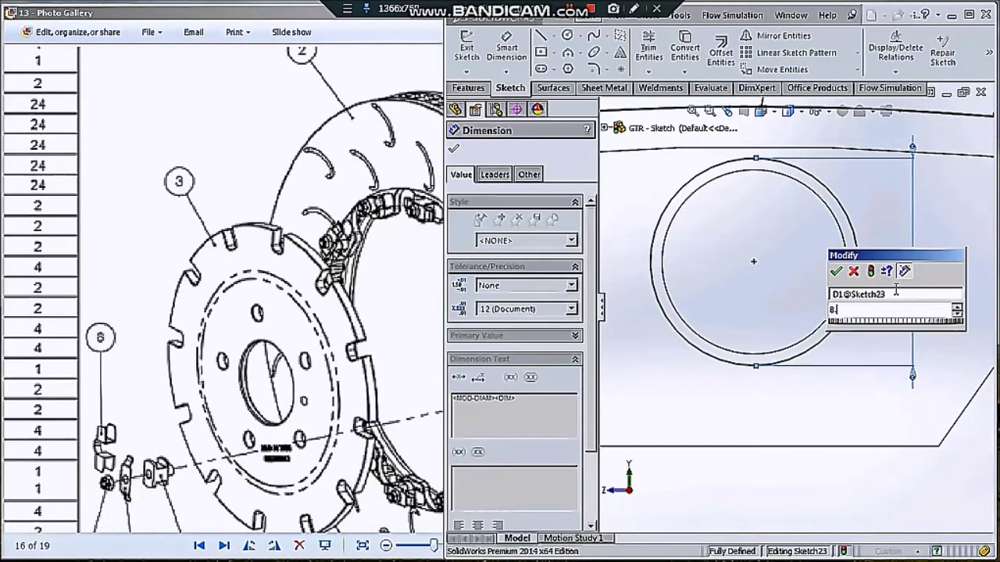
pyautogui.press('Return')
pyautogui.doubleClick(893, 278)
pyautogui.press('Return')
# Draw vertical and horizontal lines above the circle to outline the opening
pyautogui.scroll(5, 735, 249)
pyautogui.scroll(3, 733, 248)
pyautogui.scroll(-4, 680, 210)
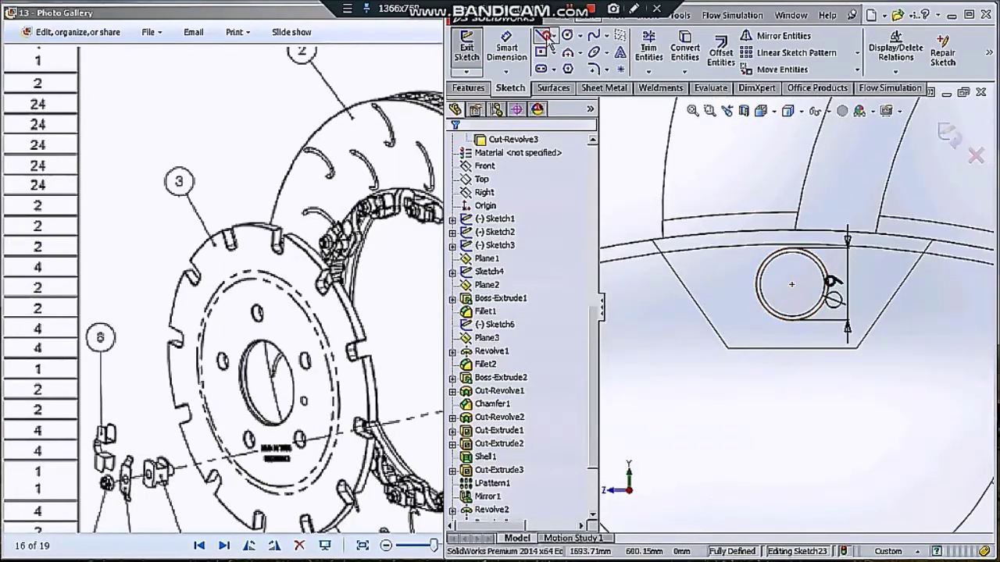
pyautogui.click(547, 37)
pyautogui.click(756, 301)
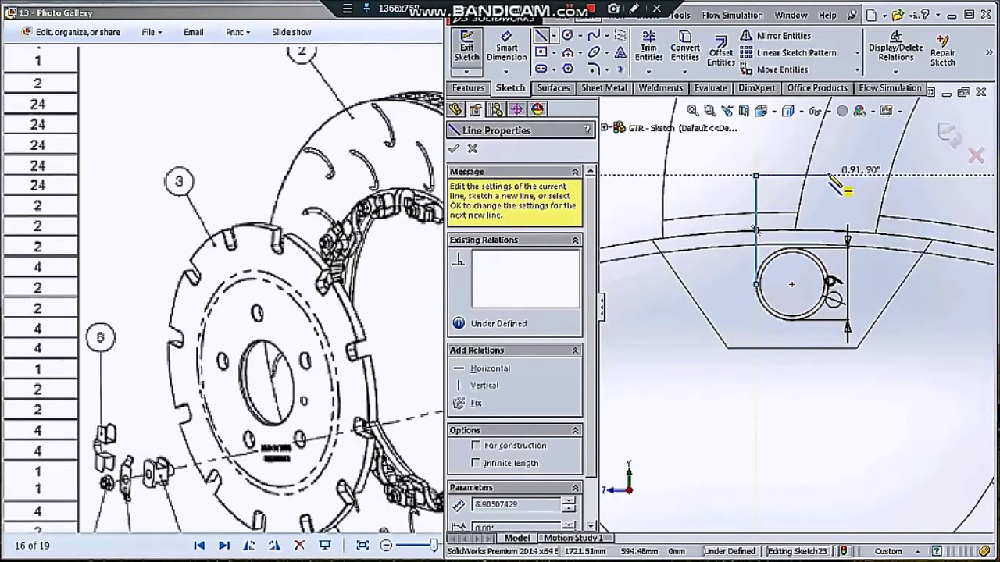
pyautogui.doubleClick(836, 175)
pyautogui.moveTo(836, 175); pyautogui.dragTo(830, 281)
pyautogui.click(830, 281)
pyautogui.press('Escape')
pyautogui.click(470, 87)
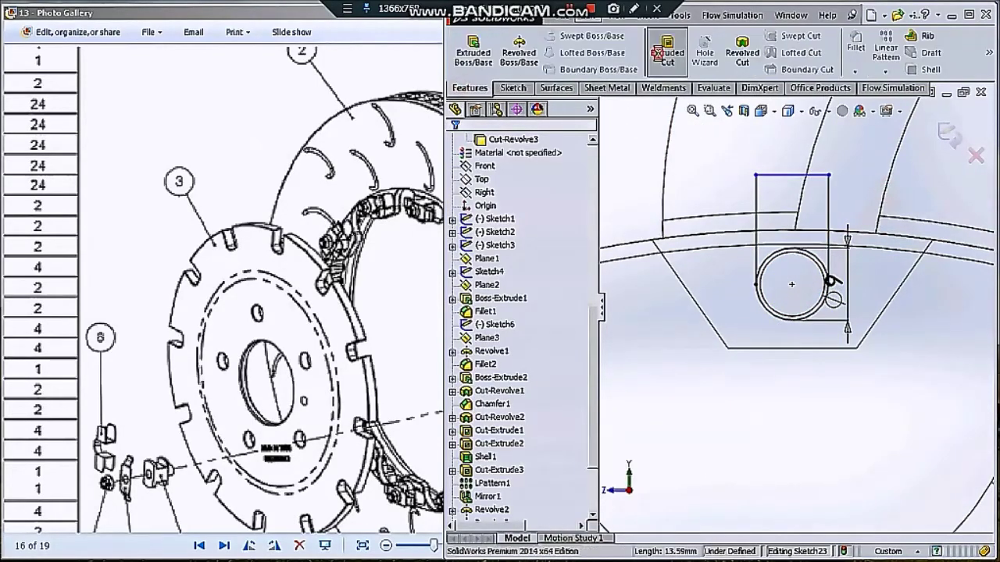
# Select the three Sketch23 regions as the cut profile and inspect the preview
pyautogui.click(667, 51)
pyautogui.click(791, 289)
pyautogui.click(791, 207)
pyautogui.click(770, 258)
pyautogui.moveTo(796, 264); pyautogui.dragTo(905, 357, button='middle')
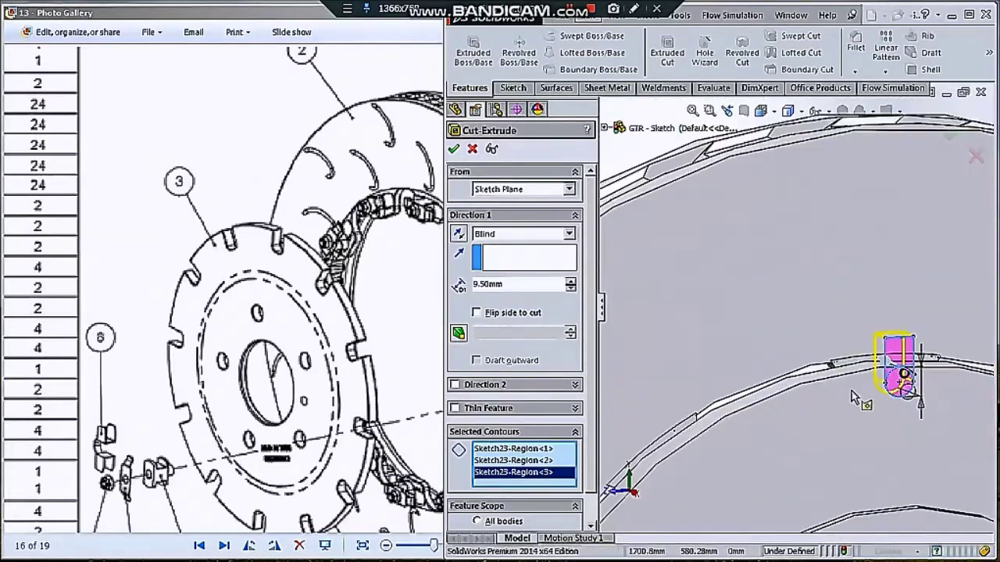
pyautogui.moveTo(910, 358); pyautogui.dragTo(830, 420, button='middle')
pyautogui.scroll(-5, 821, 422)
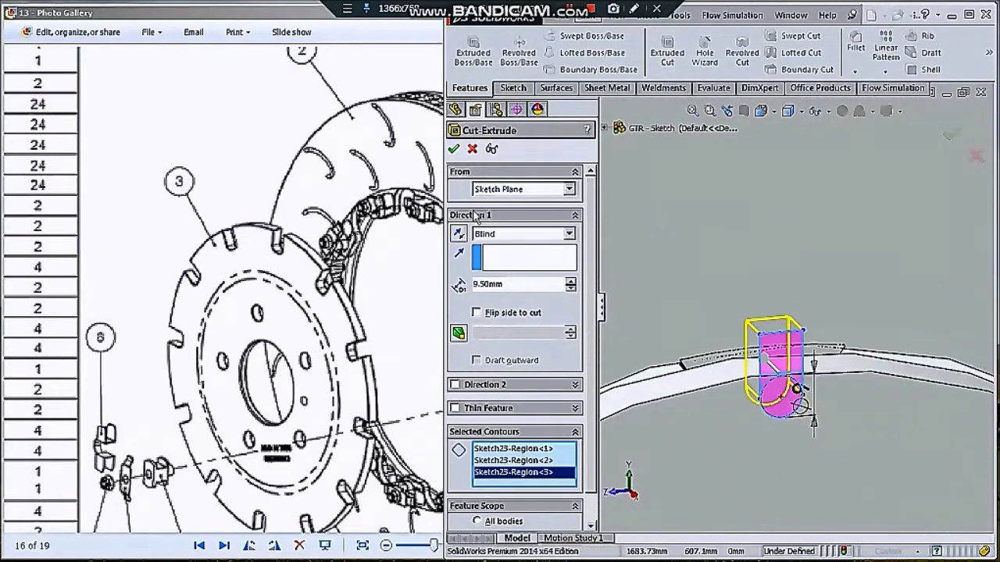
# Set the notch cut's end condition to Through All and accept it
pyautogui.click(524, 234)
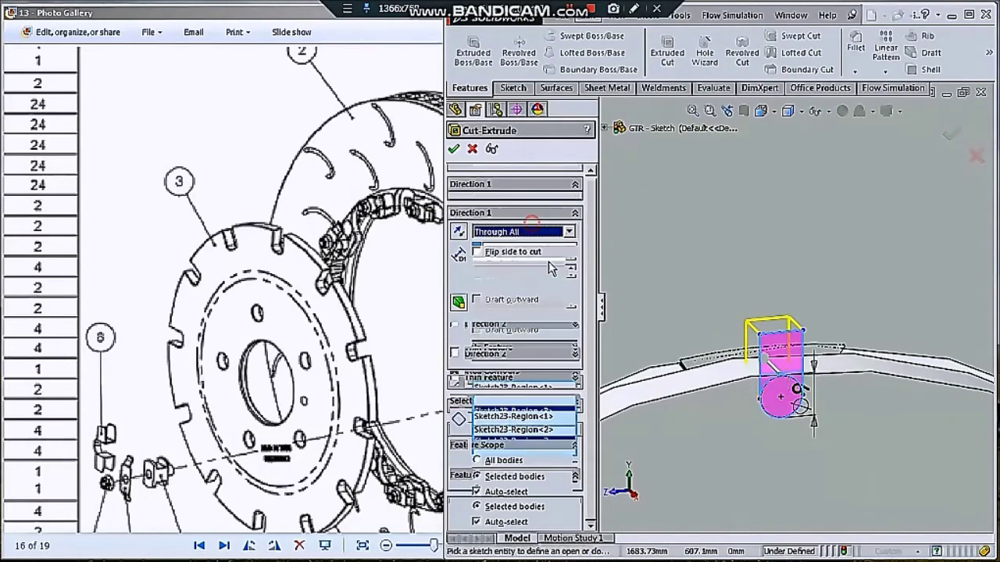
pyautogui.click(515, 245)
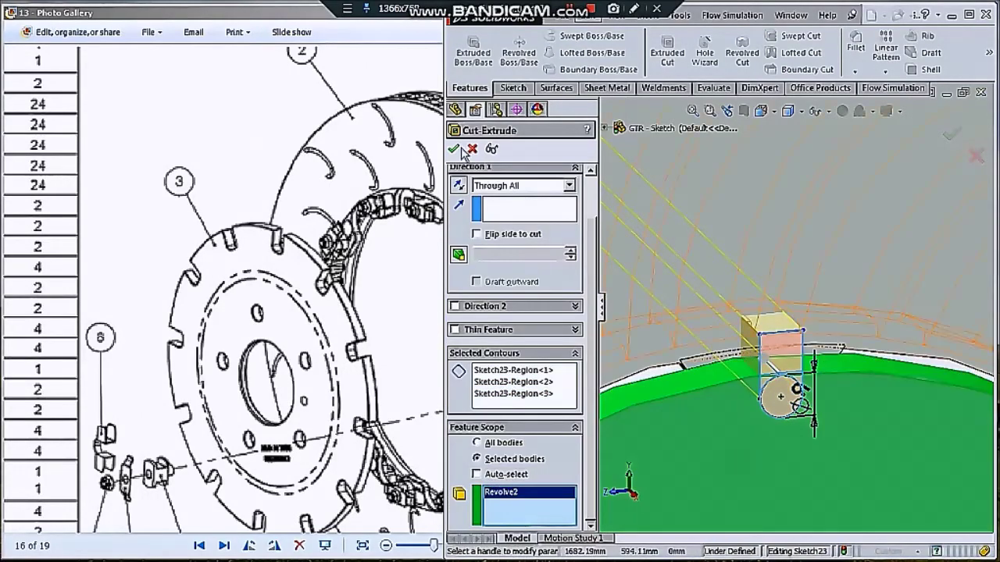
pyautogui.press('Return')
pyautogui.scroll(5, 691, 267)
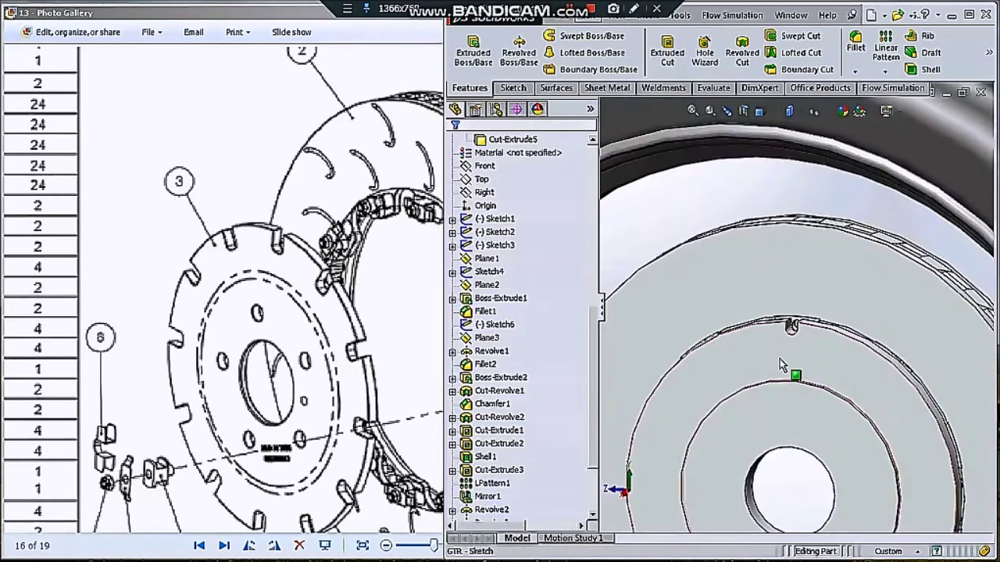
pyautogui.moveTo(690, 267); pyautogui.dragTo(781, 328, button='middle')
pyautogui.moveTo(444, 312); pyautogui.dragTo(500, 312)
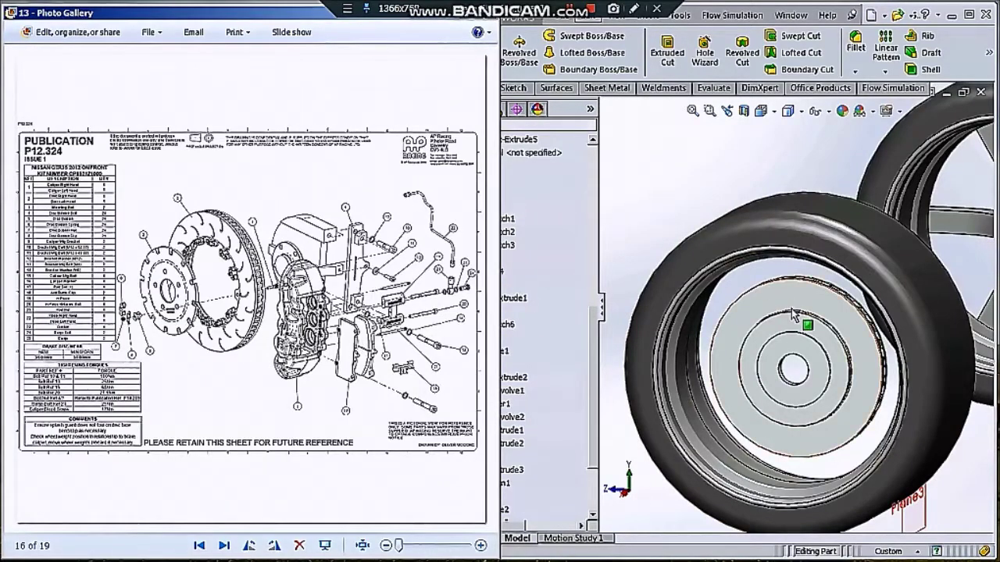
# Edit the notch sketch, change D2 from 120 to 115, and rebuild
pyautogui.click(793, 313)
pyautogui.scroll(-5, 792, 313)
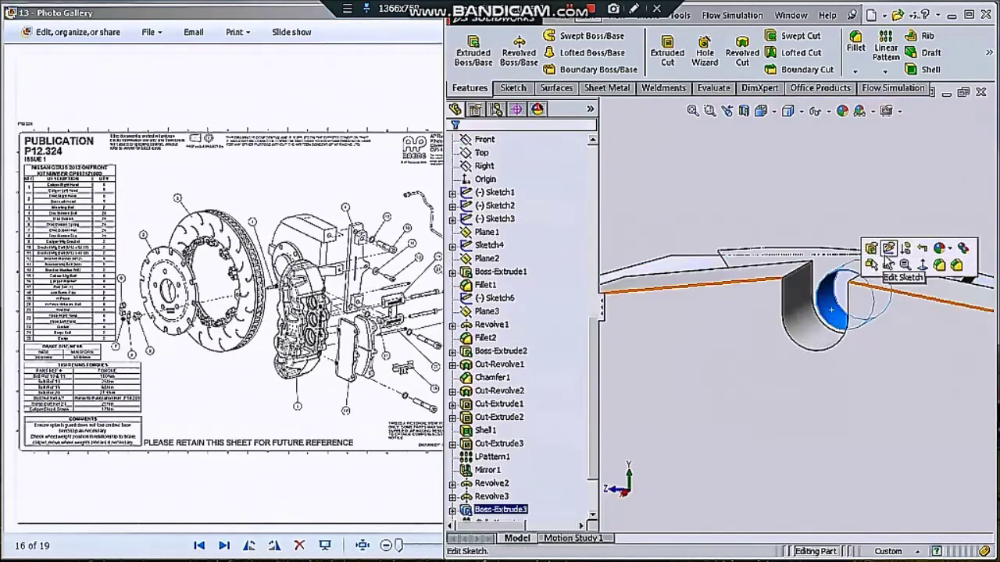
pyautogui.click(885, 258)
pyautogui.scroll(-2, 797, 311)
pyautogui.scroll(-2, 797, 310)
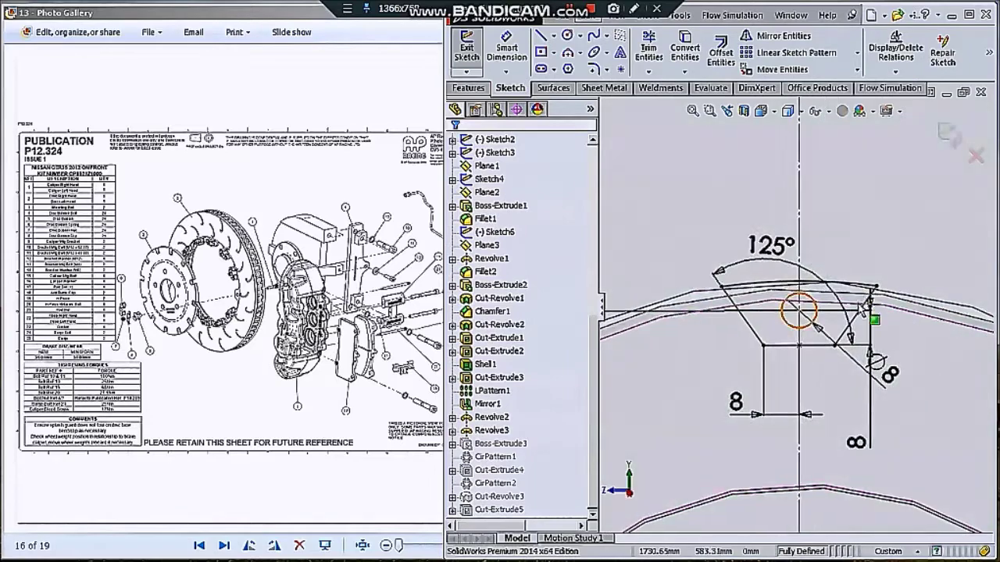
pyautogui.scroll(5, 798, 316)
pyautogui.doubleClick(634, 369)
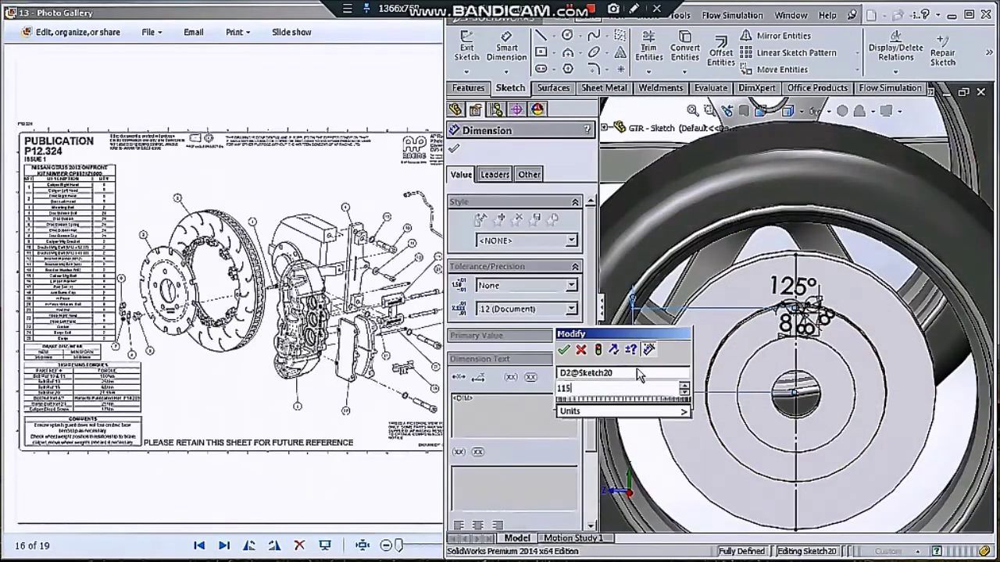
pyautogui.write('5')
pyautogui.press('Return')
pyautogui.scroll(3, 797, 312)
pyautogui.scroll(3, 796, 313)
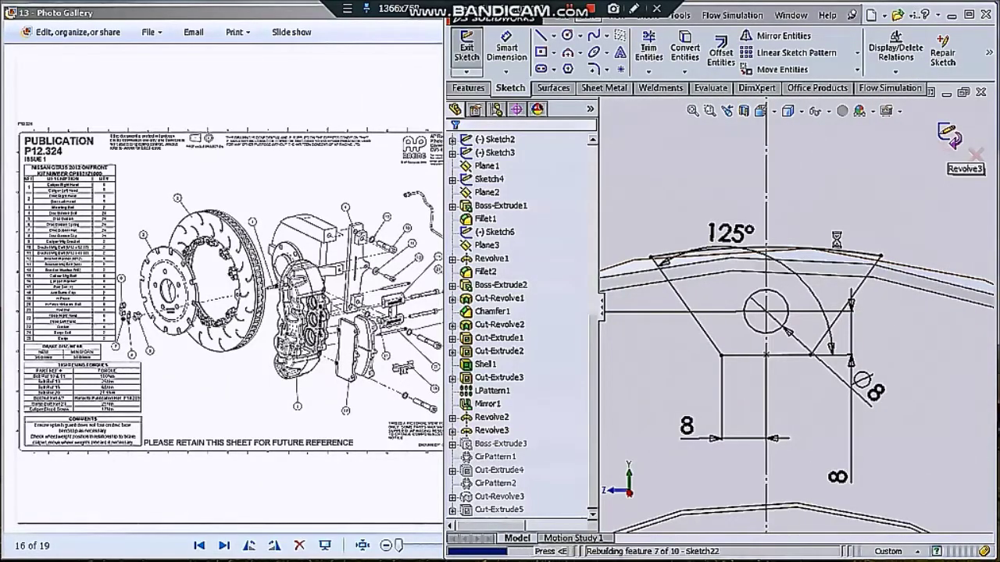
pyautogui.click(466, 45)
# Advance the reference photos to image 17, the Brembo drilled discs
pyautogui.click(144, 250)
pyautogui.scroll(3, 144, 250)
pyautogui.scroll(1, 144, 250)
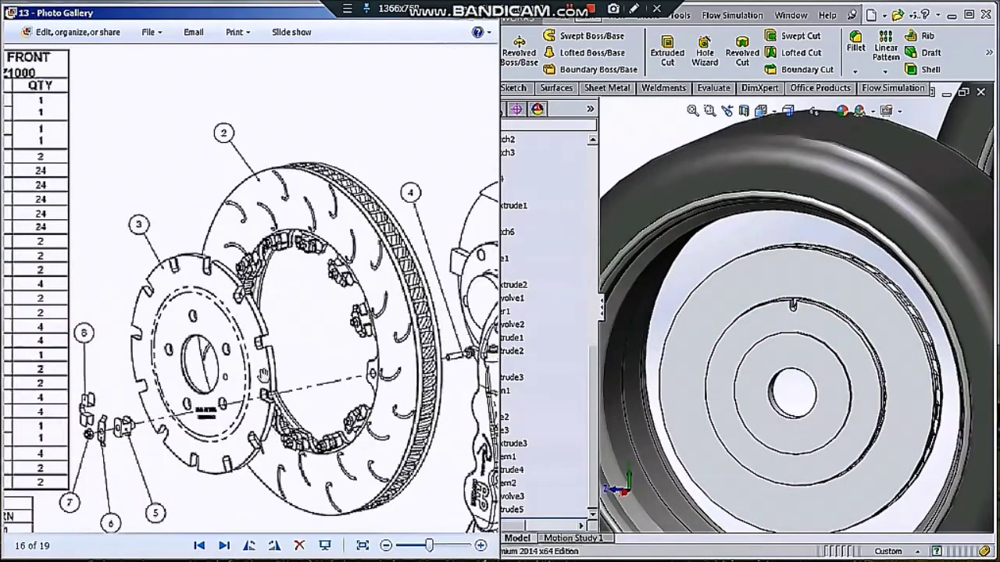
pyautogui.scroll(-3, 358, 277)
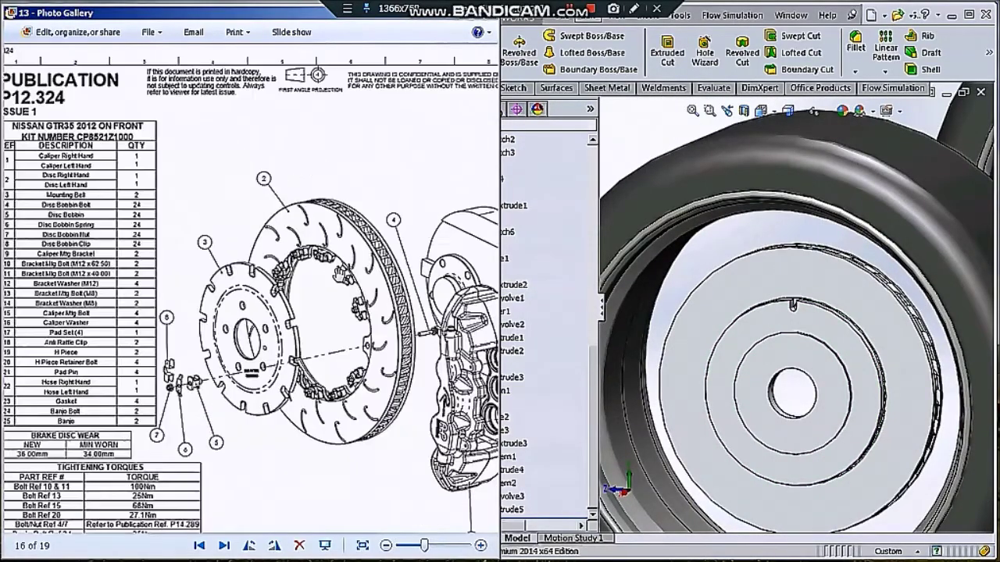
pyautogui.press('Right')
pyautogui.click(792, 332)
pyautogui.click(885, 70)
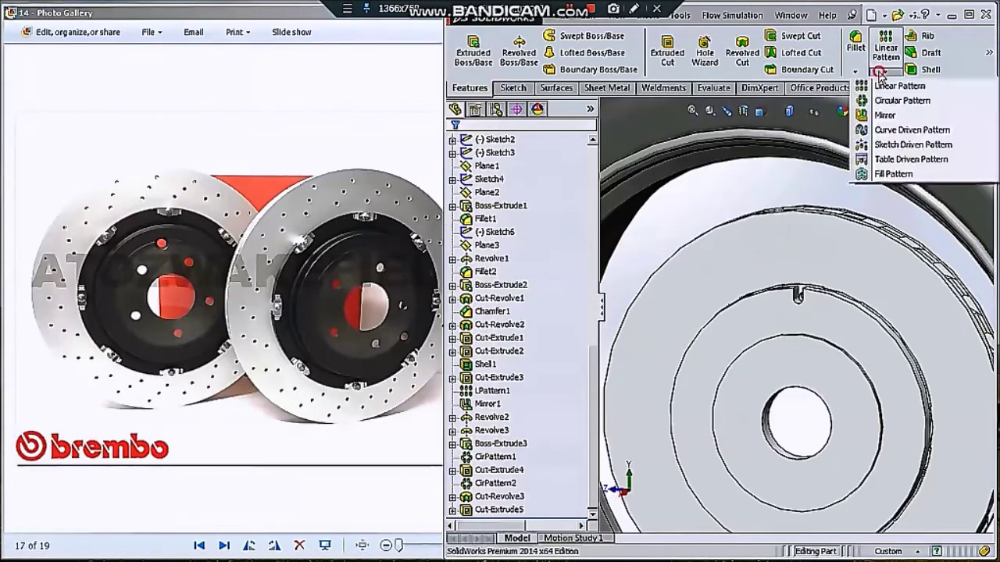
# Circular-pattern the Cut-Extrude5 notch 10 times evenly around the disc's 360°
pyautogui.click(898, 161)
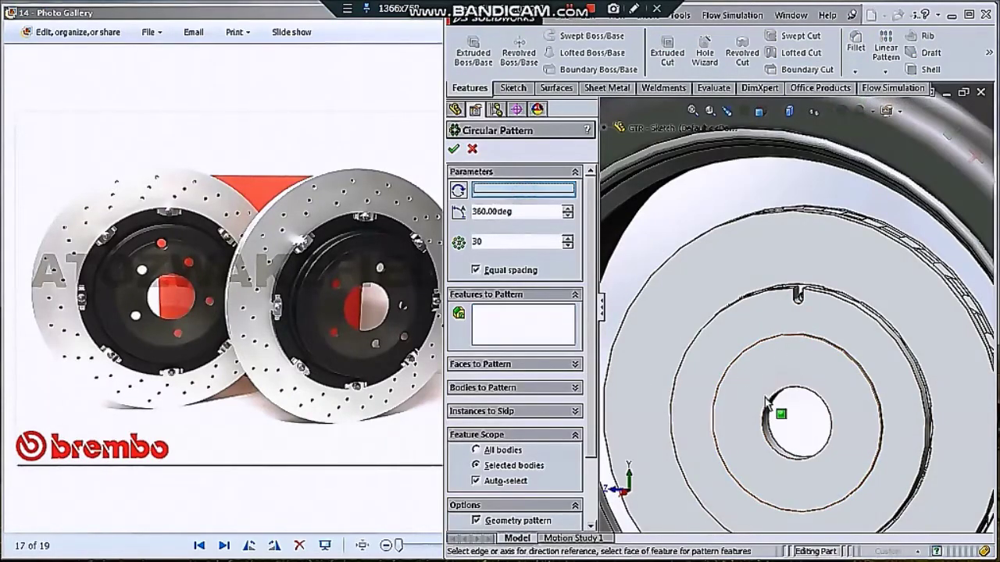
pyautogui.scroll(2, 742, 336)
pyautogui.click(788, 295)
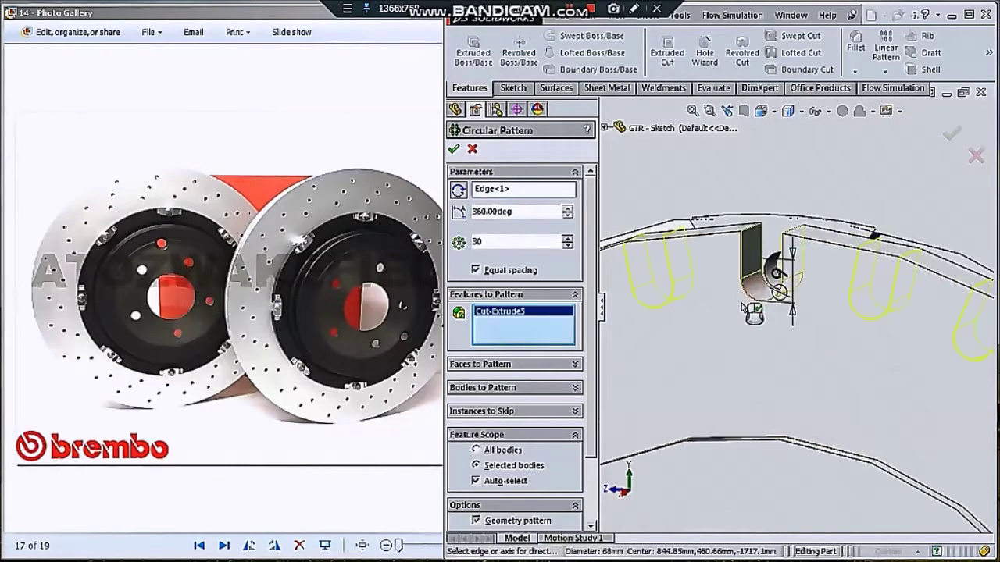
pyautogui.scroll(-1, 789, 295)
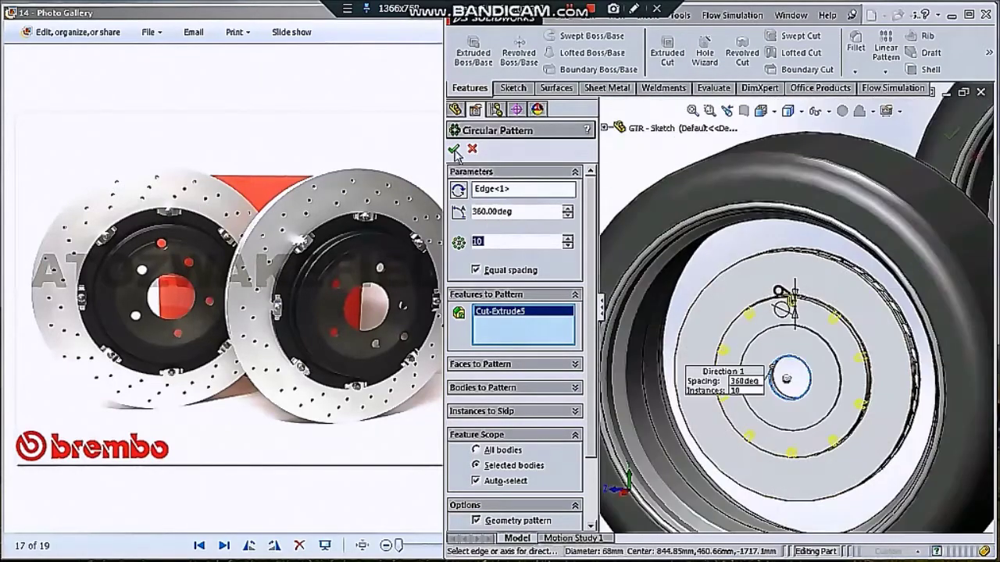
pyautogui.click(785, 367)
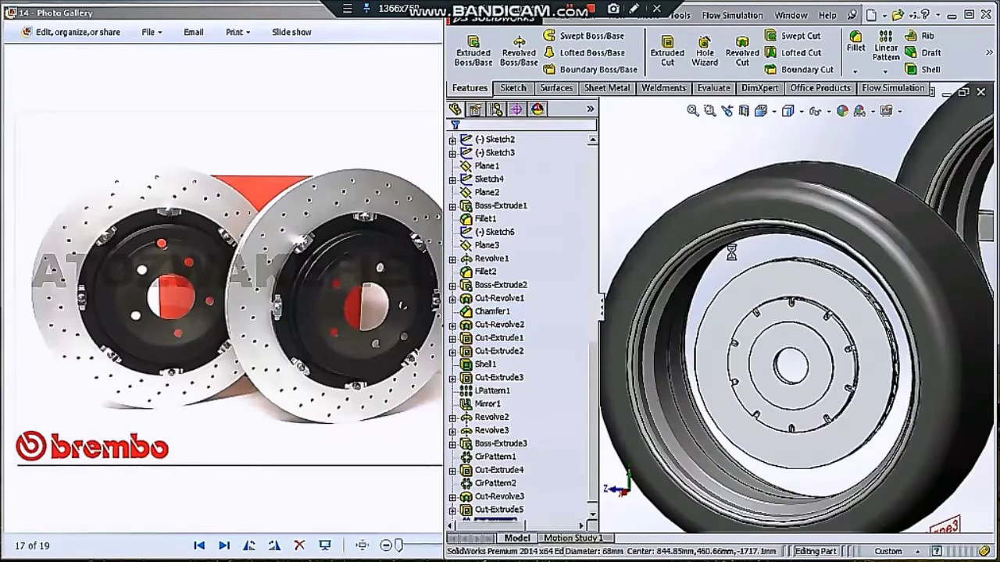
pyautogui.hotkey('ctrl', '8')
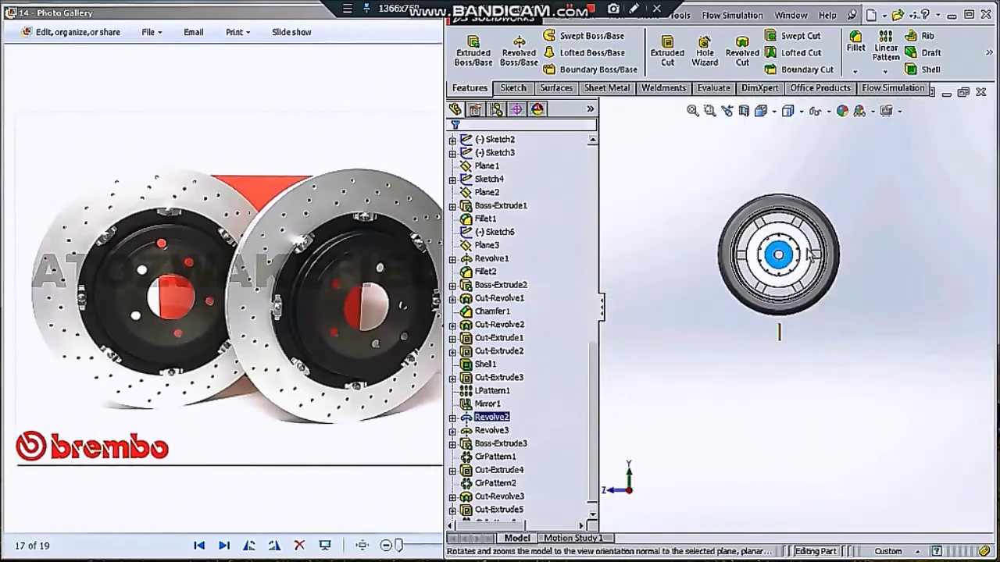
# Start a new sketch on the hub face and check the reference drawing
pyautogui.click(514, 88)
pyautogui.click(467, 47)
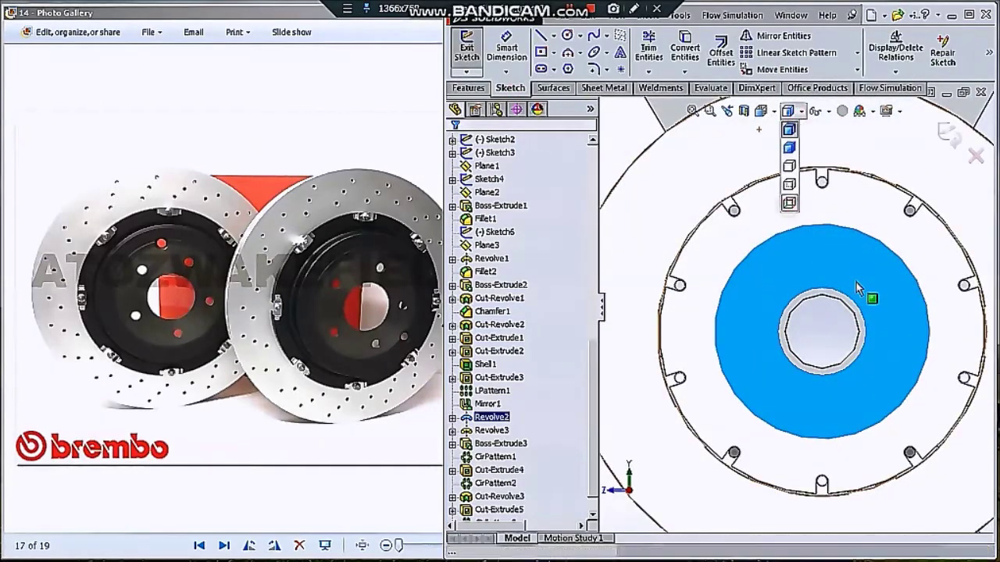
pyautogui.scroll(-2, 858, 286)
pyautogui.click(303, 307)
pyautogui.scroll(-1, 303, 307)
pyautogui.scroll(-3, 303, 307)
pyautogui.scroll(1, 303, 307)
pyautogui.keyDown('ctrl'); pyautogui.scroll(3, 303, 307); pyautogui.keyUp('ctrl')
pyautogui.keyDown('ctrl'); pyautogui.scroll(1, 303, 307); pyautogui.keyUp('ctrl')
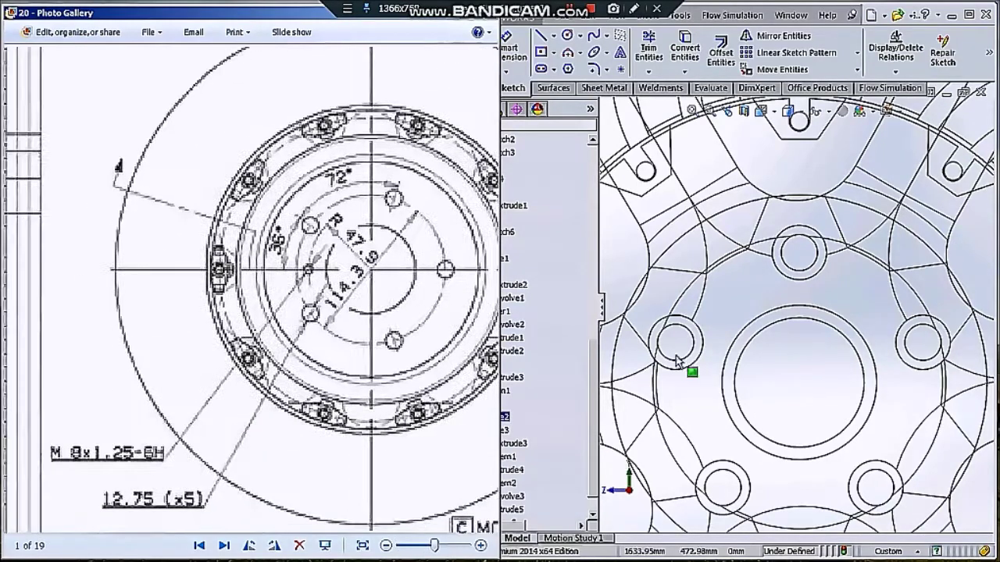
# Draw the bolt-hole circle with a 12.75 diameter
pyautogui.click(567, 35)
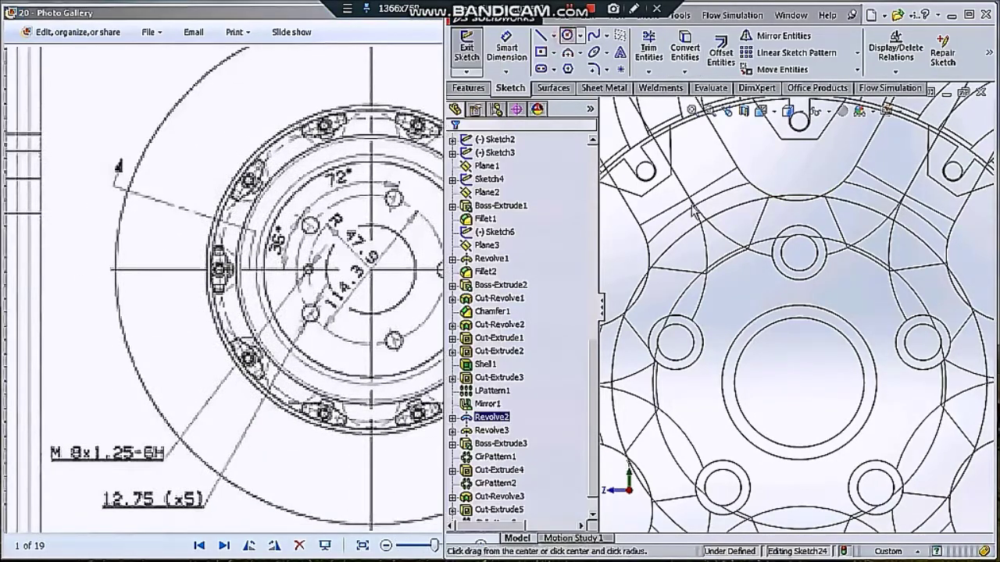
pyautogui.click(813, 283)
pyautogui.click(836, 291)
pyautogui.write('12.75')
pyautogui.press('Return')
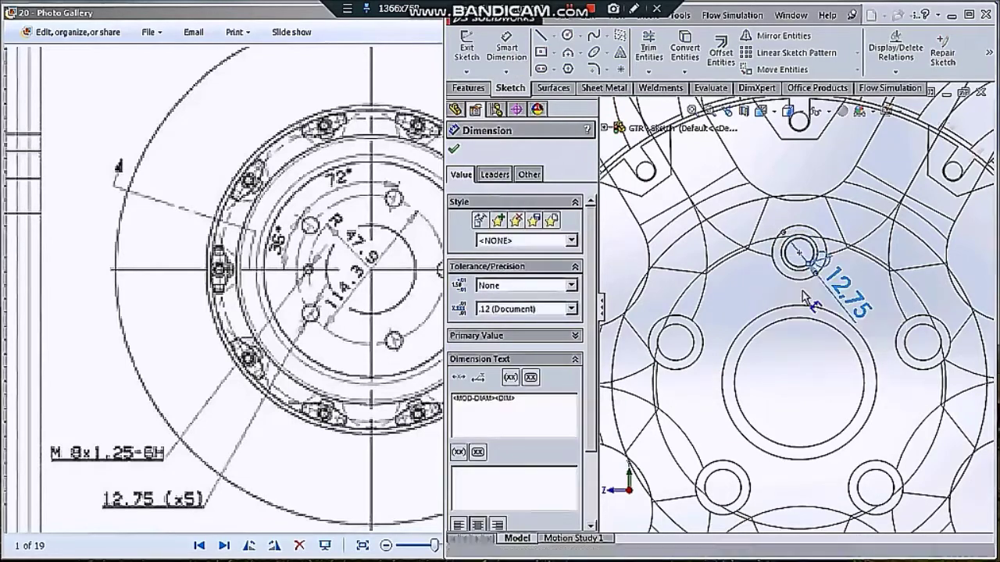
pyautogui.press('Escape')
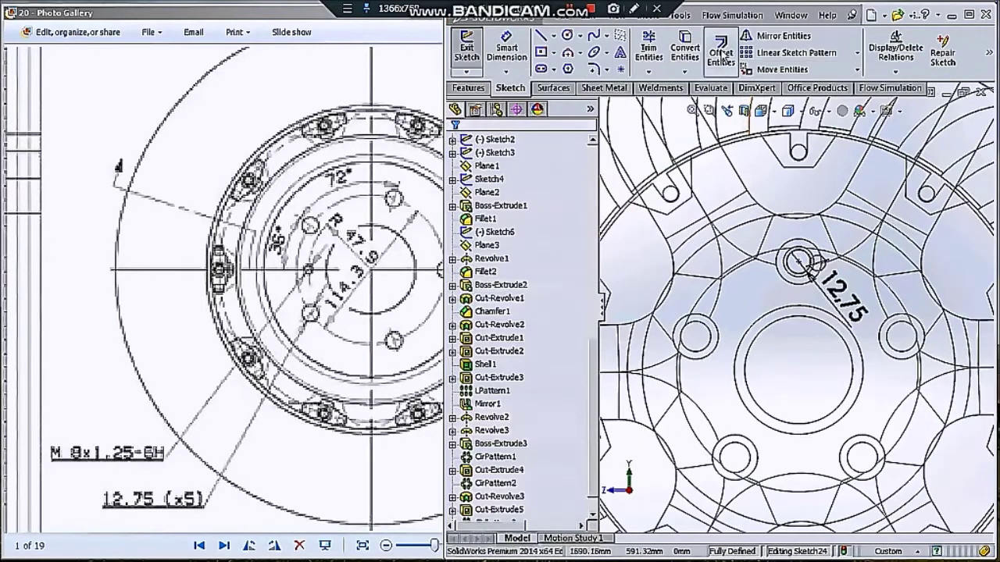
pyautogui.click(567, 35)
pyautogui.click(798, 370)
pyautogui.click(787, 381)
pyautogui.hotkey('ctrl', 'z')
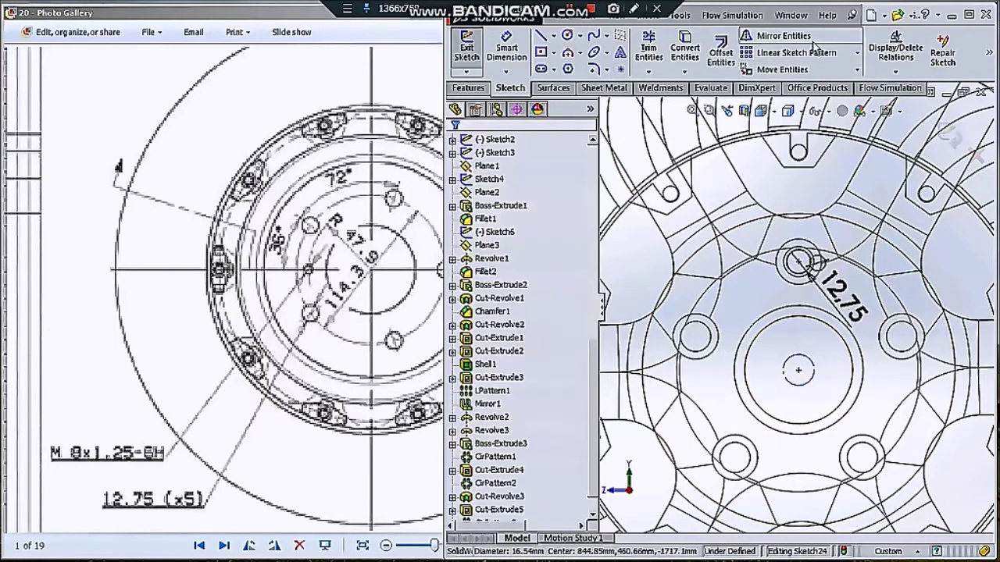
# Pattern the hole circle five times evenly around the disc centre
pyautogui.click(856, 70)
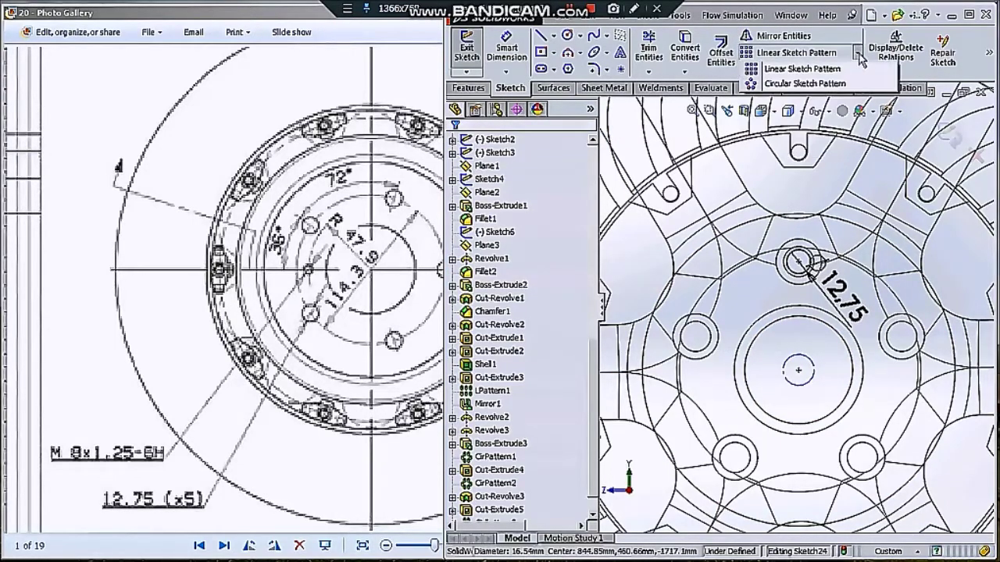
pyautogui.click(804, 83)
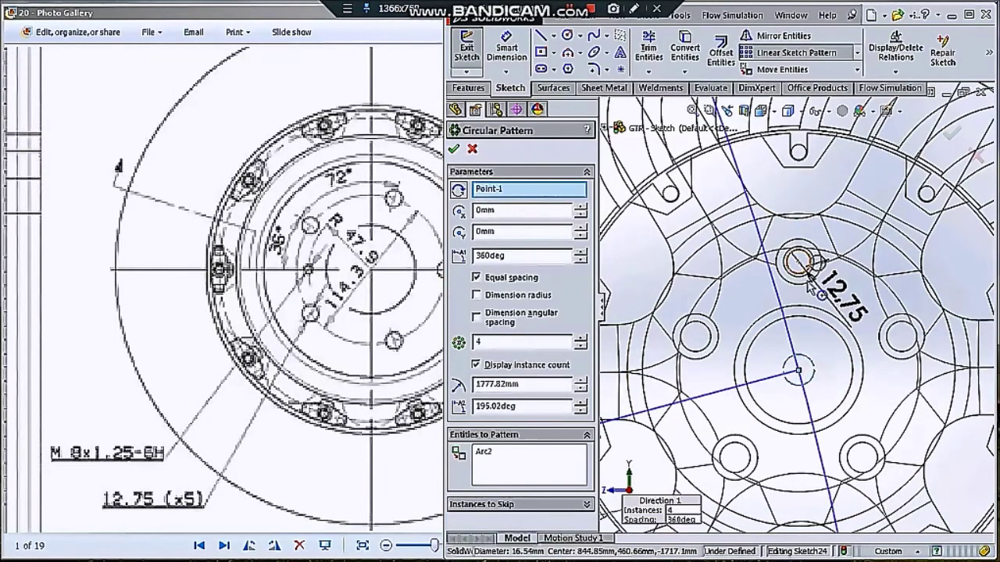
pyautogui.scroll(-3, 808, 281)
pyautogui.scroll(3, 740, 295)
pyautogui.scroll(2, 740, 295)
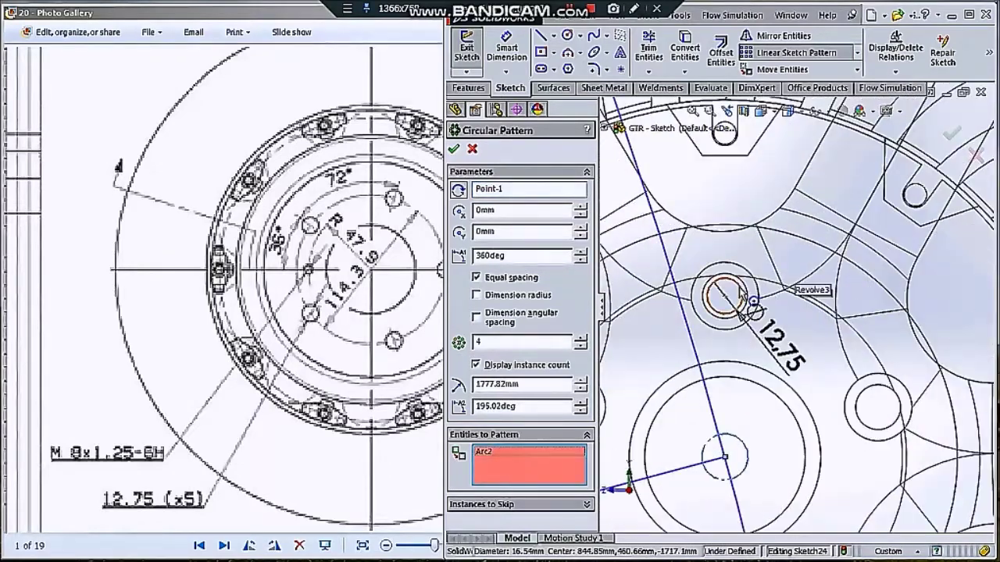
pyautogui.click(741, 295)
pyautogui.scroll(-5, 795, 307)
pyautogui.click(486, 197)
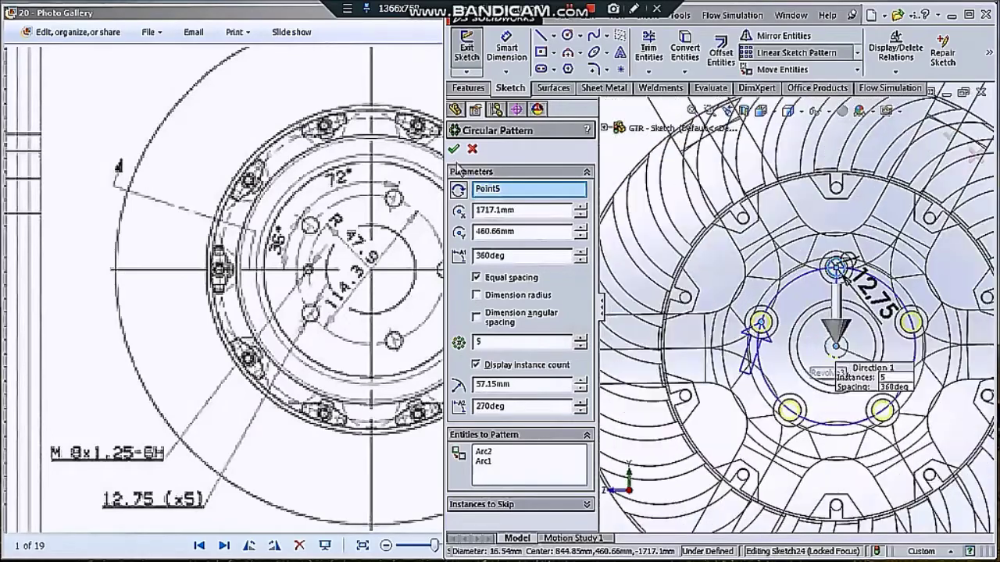
pyautogui.click(453, 148)
pyautogui.click(469, 88)
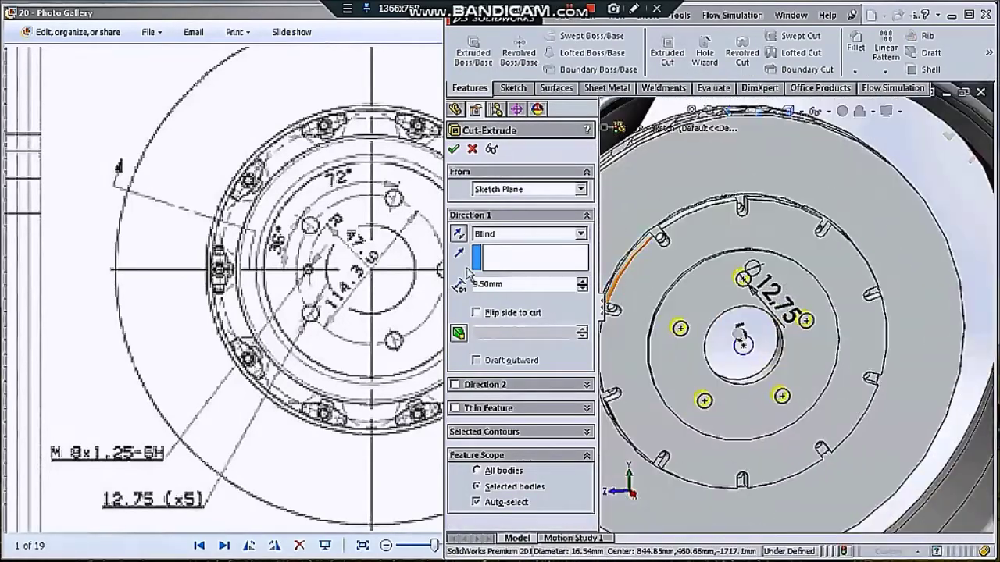
# Cut the five 12.75 bolt holes into the disc body only, then chamfer a disc edge 3 mm × 45°
pyautogui.click(532, 503)
pyautogui.click(653, 327)
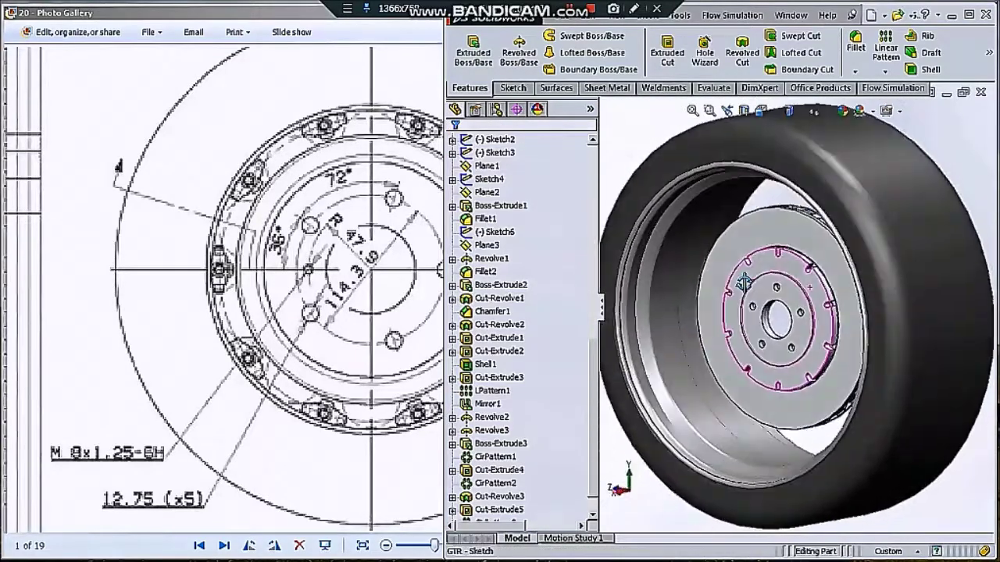
pyautogui.click(856, 100)
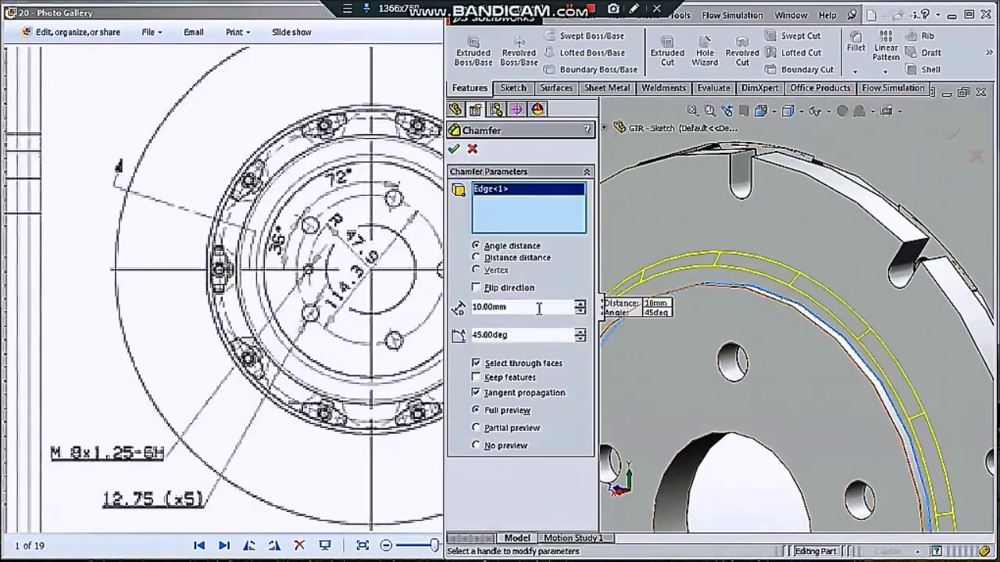
pyautogui.write('3')
pyautogui.press('Return')
pyautogui.scroll(-5, 731, 456)
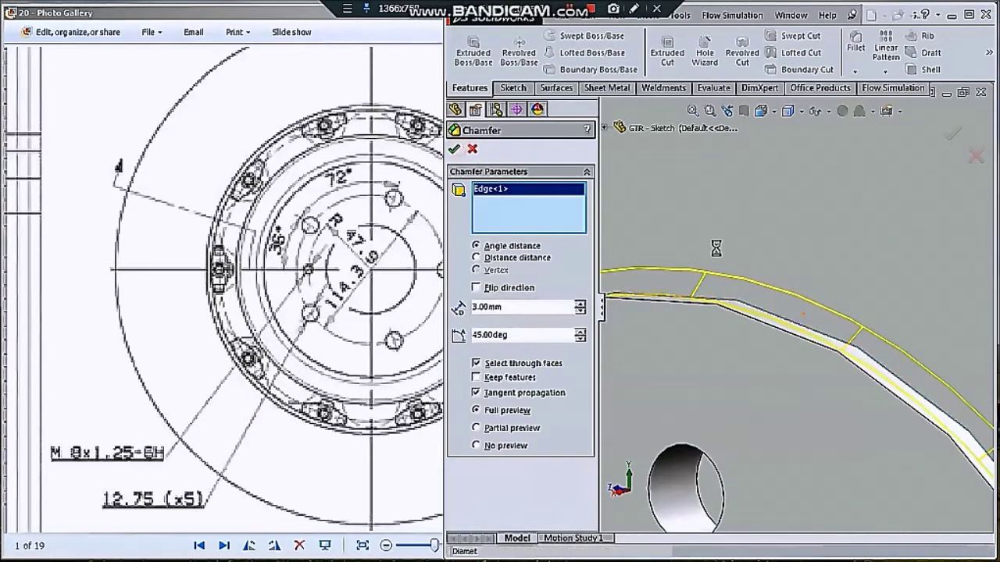
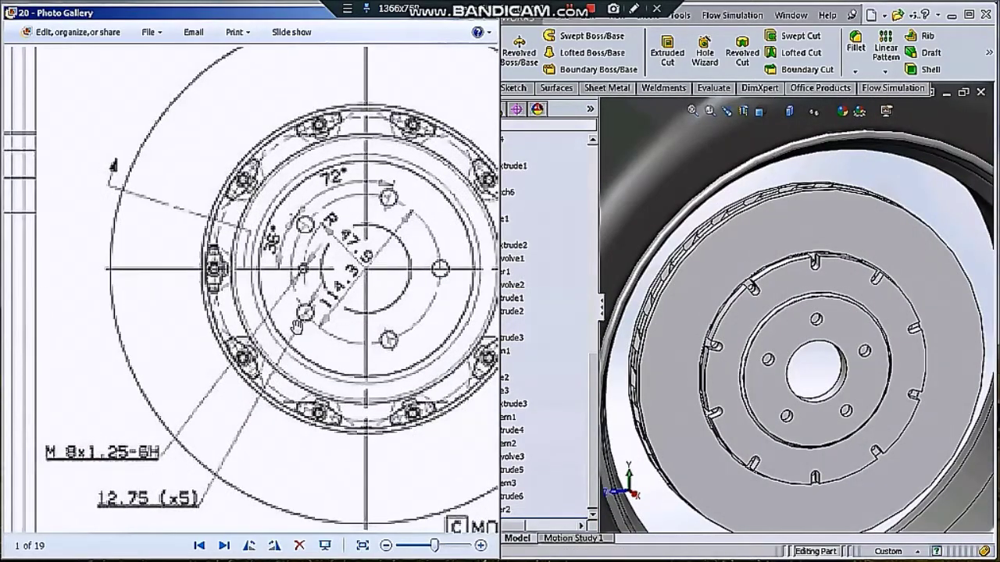
# Sketch a Ø95.80 circle centred on the brake disc hub face
pyautogui.click(844, 367)
pyautogui.click(868, 341)
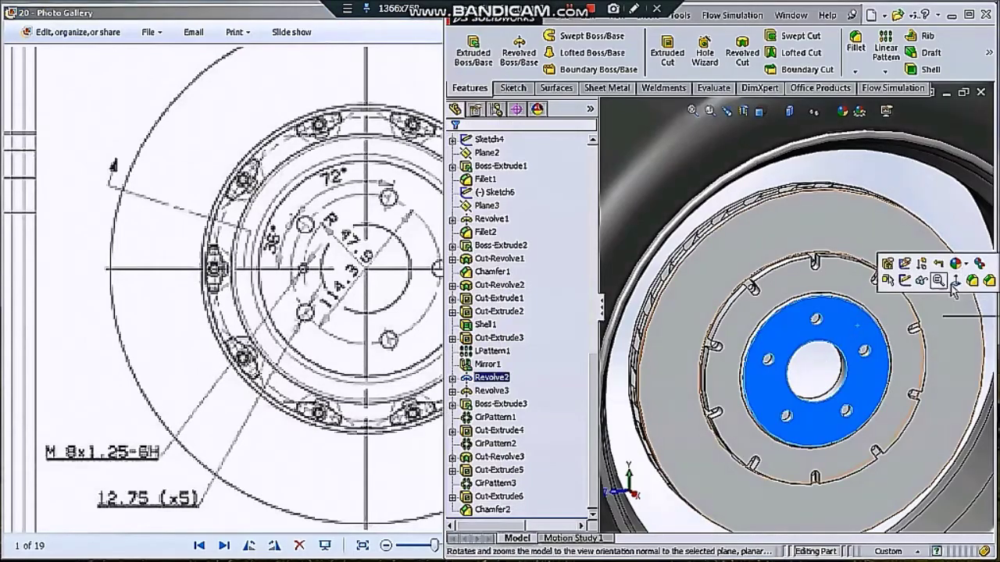
pyautogui.click(898, 270)
pyautogui.scroll(-3, 800, 313)
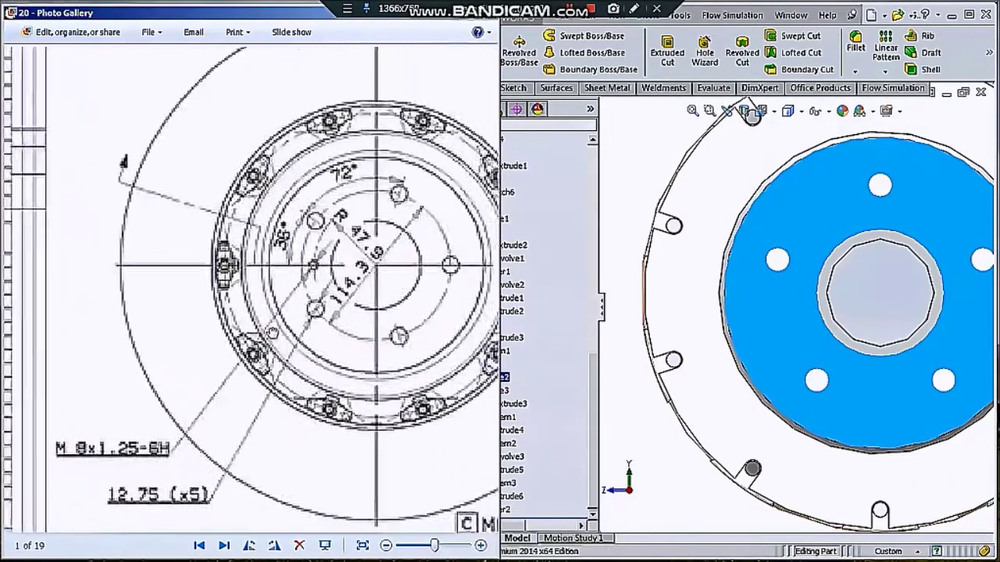
pyautogui.click(556, 88)
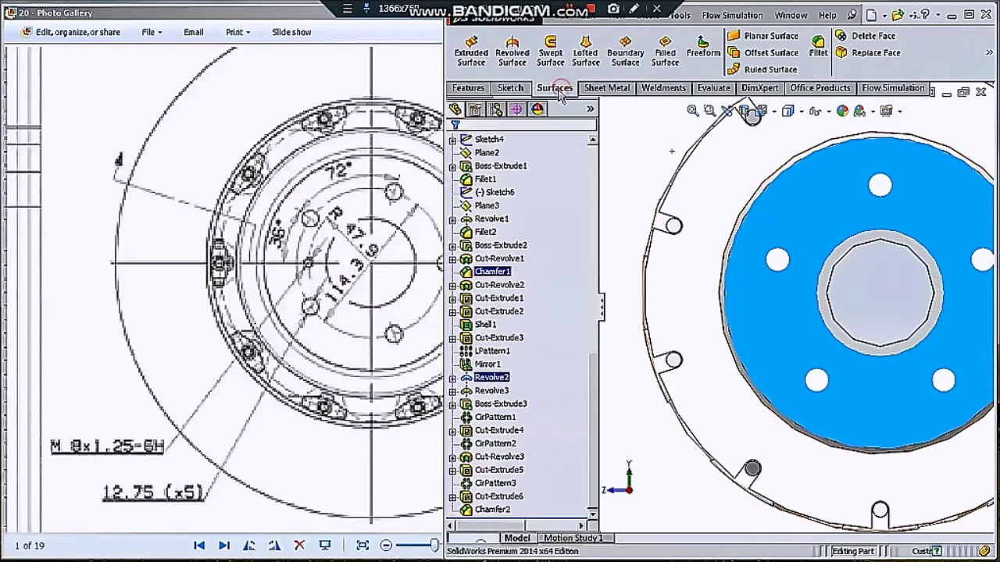
pyautogui.click(510, 88)
pyautogui.click(567, 35)
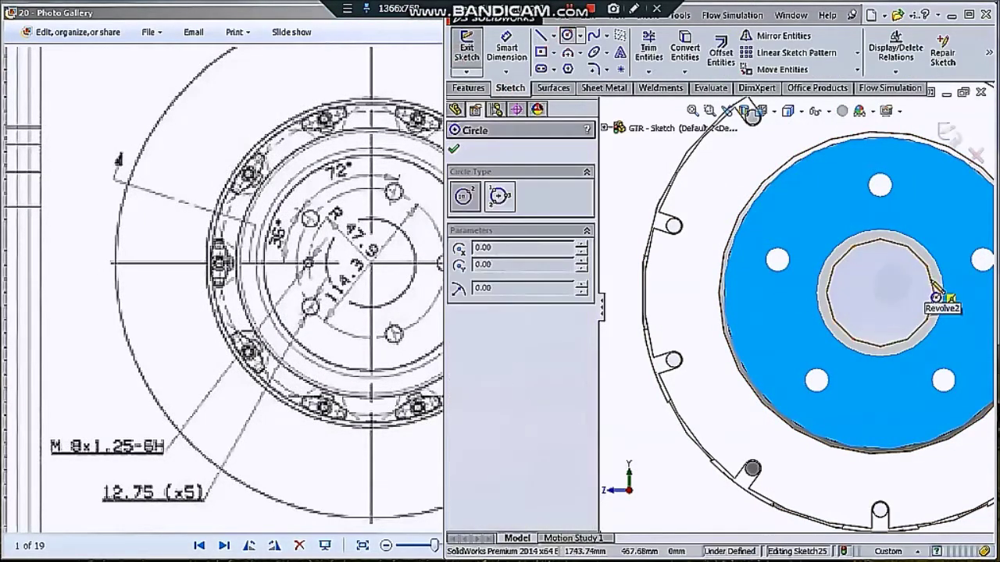
pyautogui.click(880, 293)
pyautogui.click(973, 293)
pyautogui.press('Escape')
pyautogui.click(793, 311)
pyautogui.click(753, 320)
pyautogui.write('47.9*2')
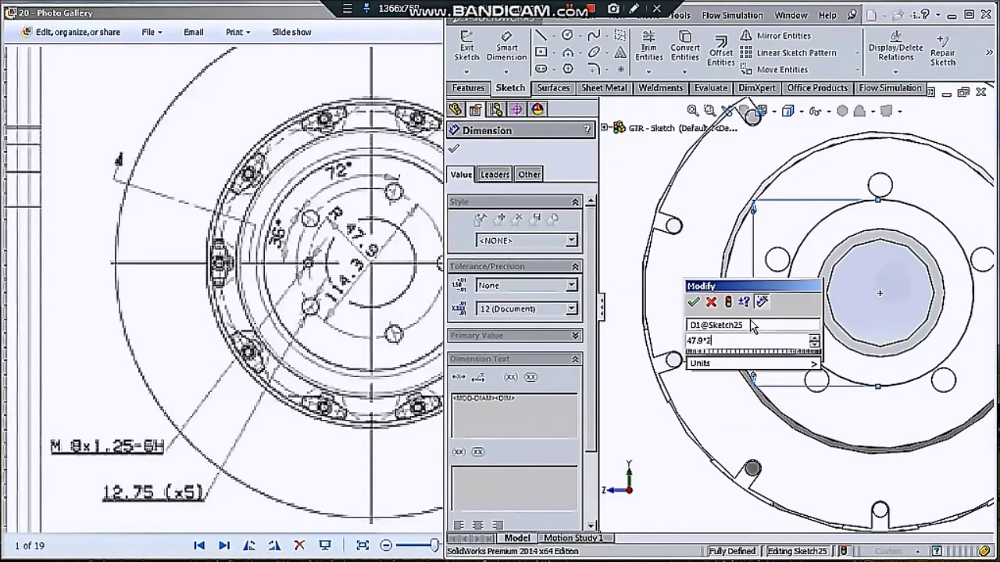
pyautogui.press('Return')
pyautogui.press('Escape')
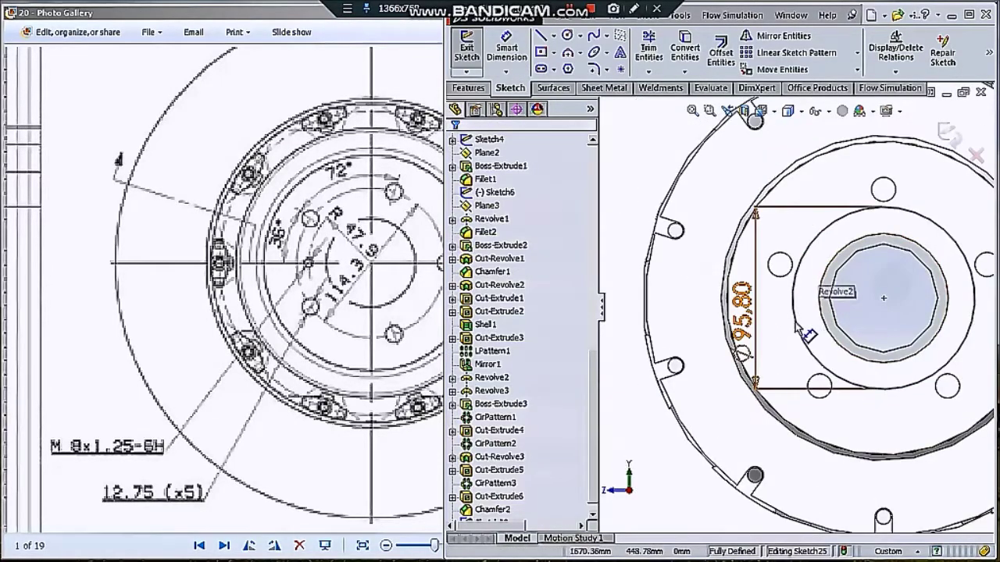
# Draw a line to the Ø95.80 circle and add a Ø8 circle at its end
pyautogui.click(781, 268)
pyautogui.click(819, 385)
pyautogui.scroll(-5, 813, 338)
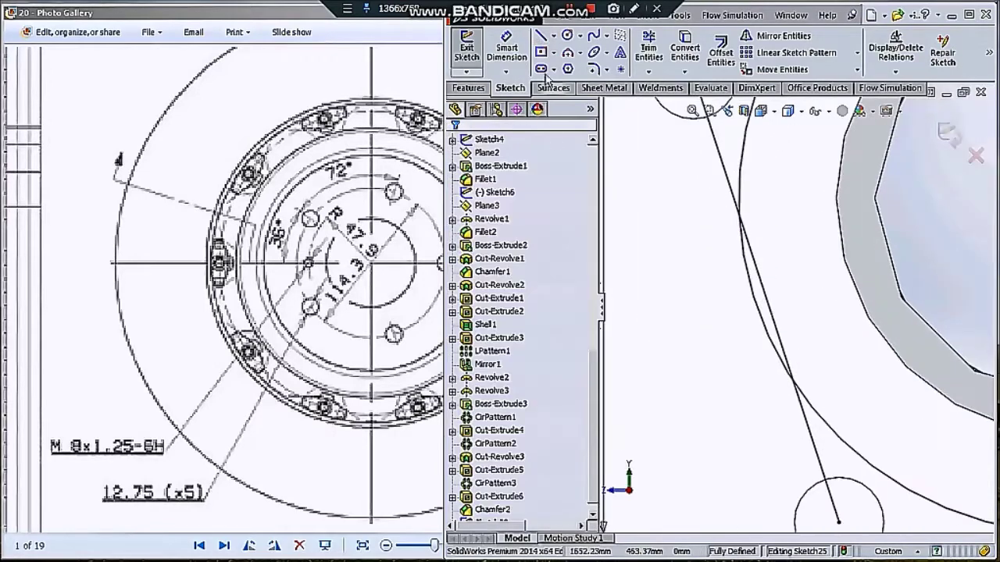
pyautogui.click(765, 299)
pyautogui.press('Escape')
pyautogui.scroll(-3, 767, 300)
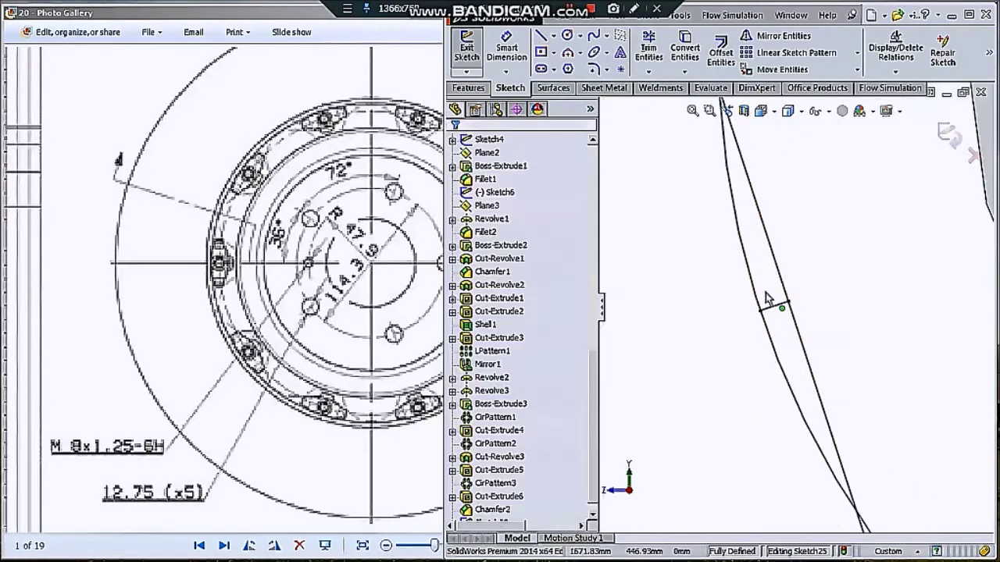
pyautogui.click(759, 311)
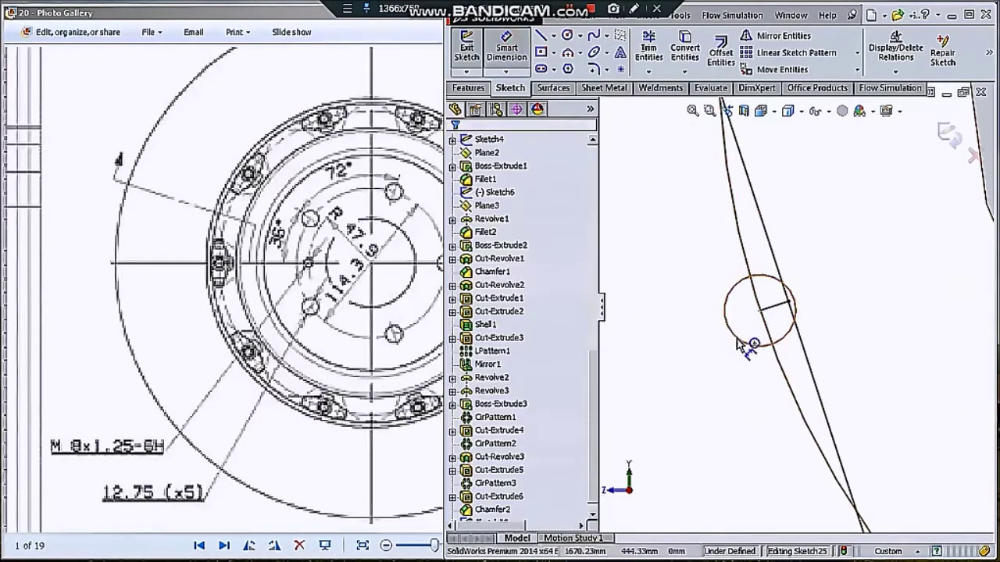
pyautogui.click(742, 347)
pyautogui.write('8')
pyautogui.press('Return')
pyautogui.scroll(-3, 781, 261)
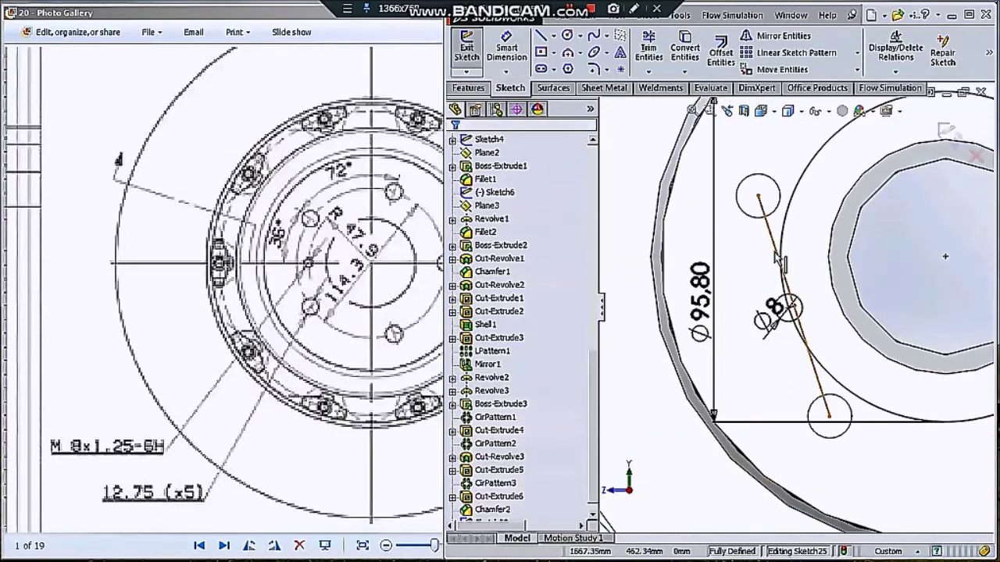
pyautogui.click(778, 260)
pyautogui.scroll(5, 787, 309)
pyautogui.click(740, 375)
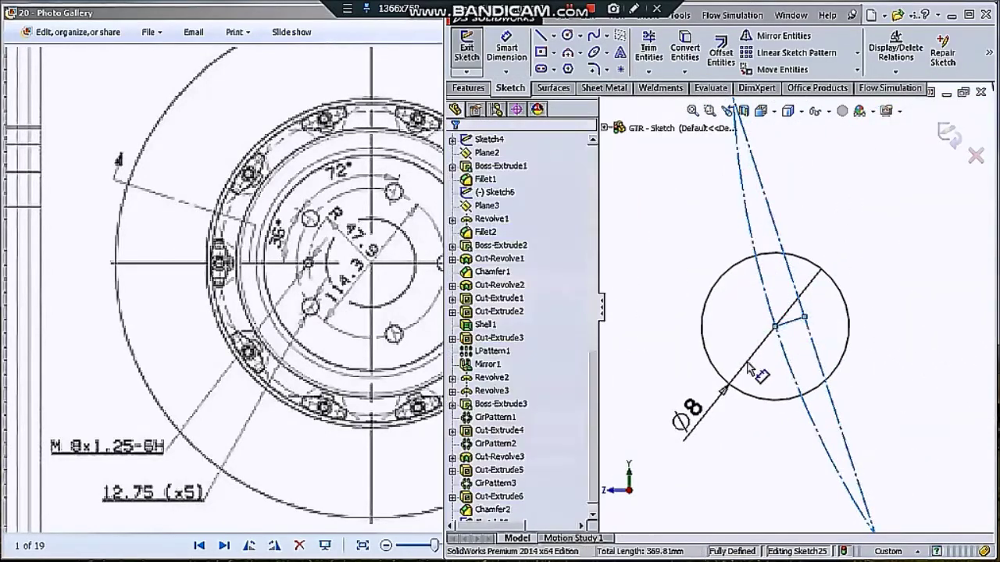
pyautogui.scroll(-5, 740, 375)
# Extruded-cut the Ø8 hole 9.50 mm deep into the Chamfer2 body
pyautogui.click(469, 87)
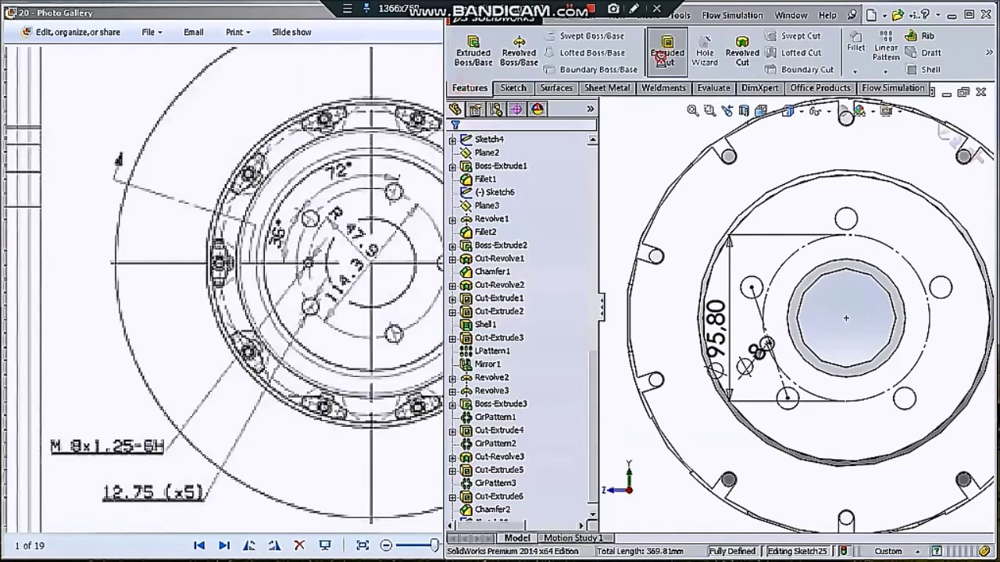
pyautogui.click(667, 48)
pyautogui.click(793, 414)
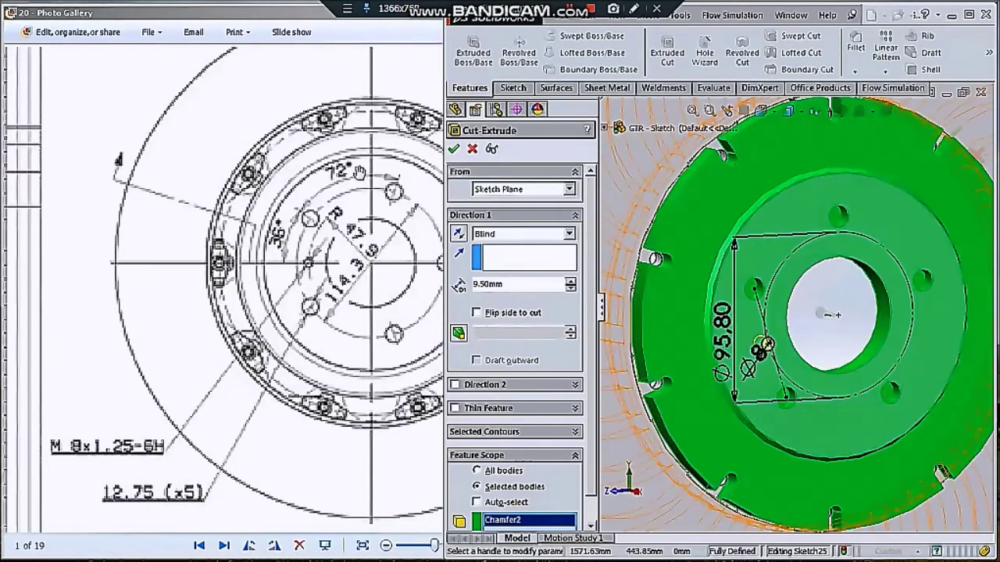
pyautogui.press('Escape')
pyautogui.scroll(-5, 762, 270)
pyautogui.scroll(5, 762, 269)
pyautogui.moveTo(762, 267); pyautogui.dragTo(767, 238, button='middle')
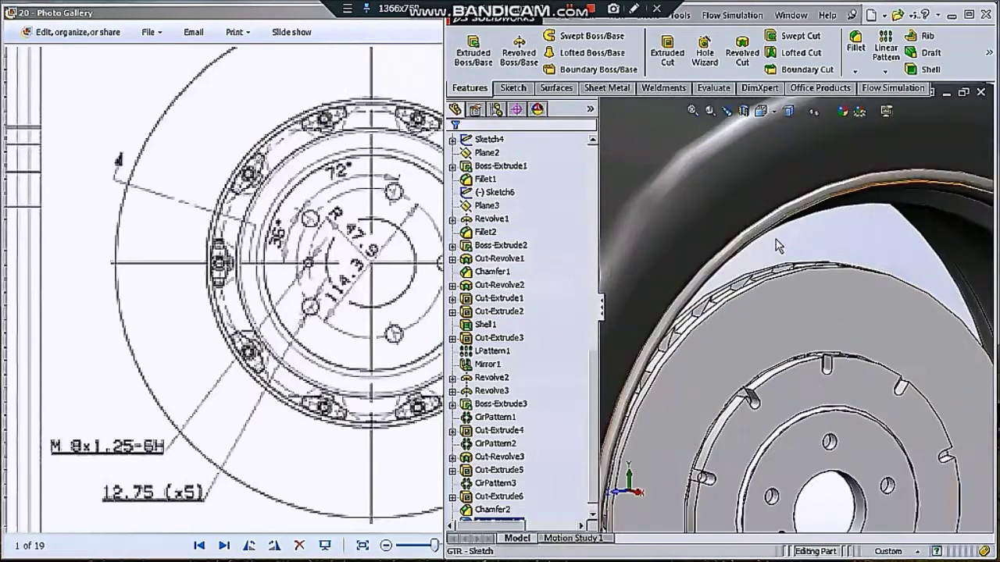
pyautogui.click(852, 48)
# Round rotor edges Edge<1> to Edge<4> with a constant 2 mm fillet
pyautogui.scroll(-3, 746, 317)
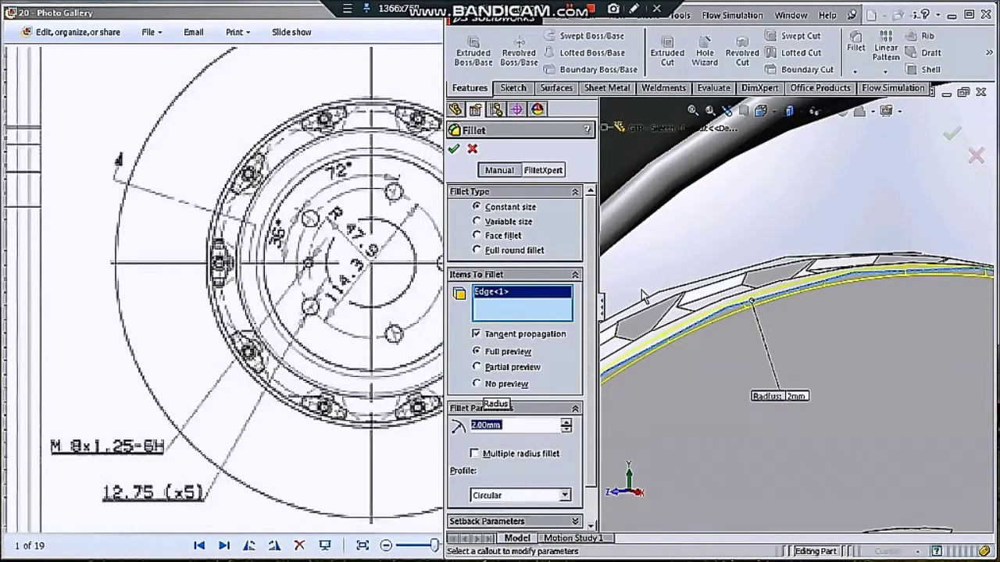
pyautogui.click(680, 326)
pyautogui.scroll(5, 687, 320)
pyautogui.scroll(-3, 703, 312)
pyautogui.scroll(-3, 726, 307)
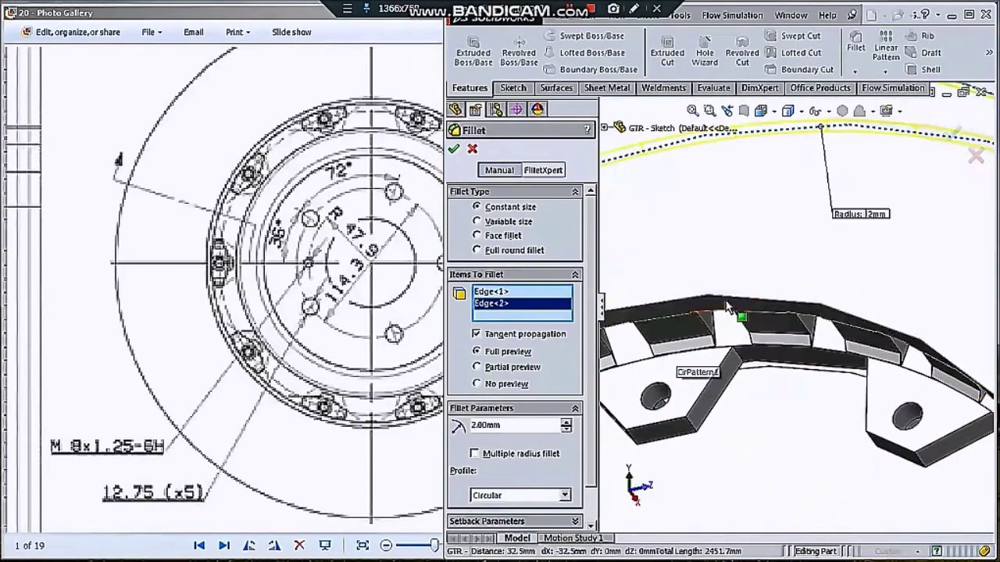
pyautogui.click(794, 369)
pyautogui.scroll(3, 781, 352)
pyautogui.moveTo(781, 352); pyautogui.dragTo(697, 318, button='middle')
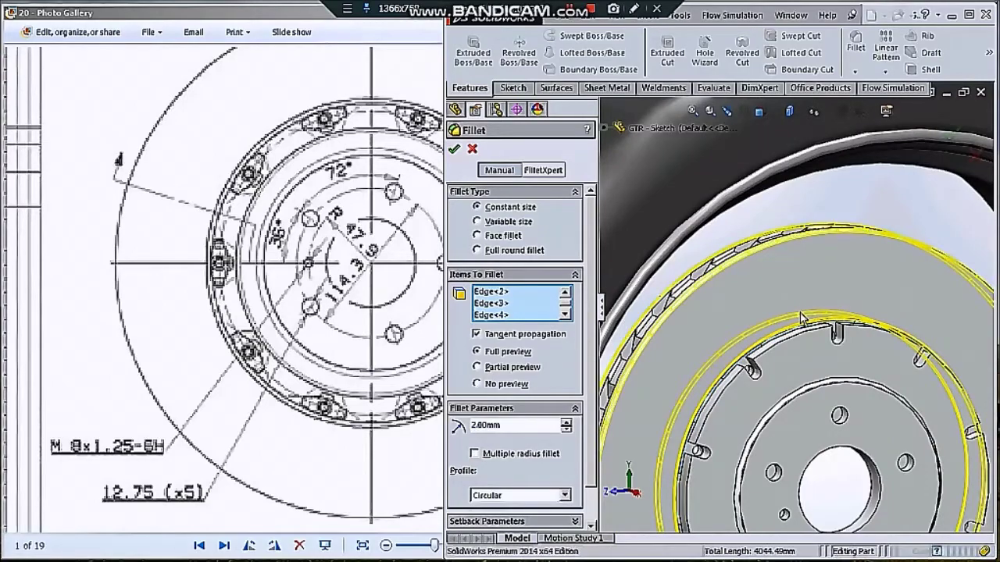
pyautogui.press('Return')
pyautogui.scroll(3, 789, 328)
pyautogui.scroll(3, 782, 335)
pyautogui.scroll(-5, 766, 336)
pyautogui.scroll(3, 749, 344)
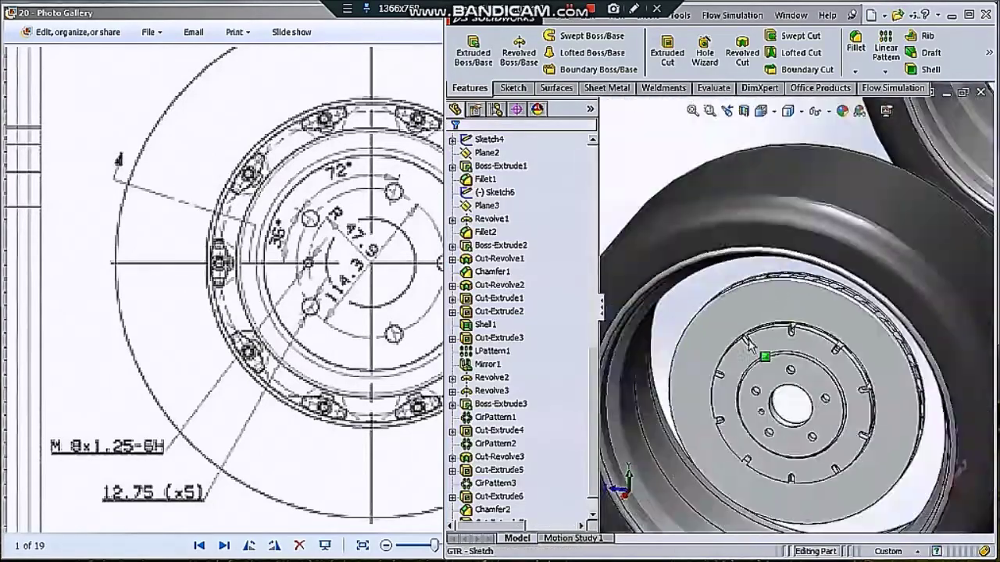
# Select a wheel body from the bodies list
pyautogui.scroll(3, 748, 344)
pyautogui.scroll(-3, 748, 343)
pyautogui.scroll(-2, 748, 343)
pyautogui.scroll(5, 531, 289)
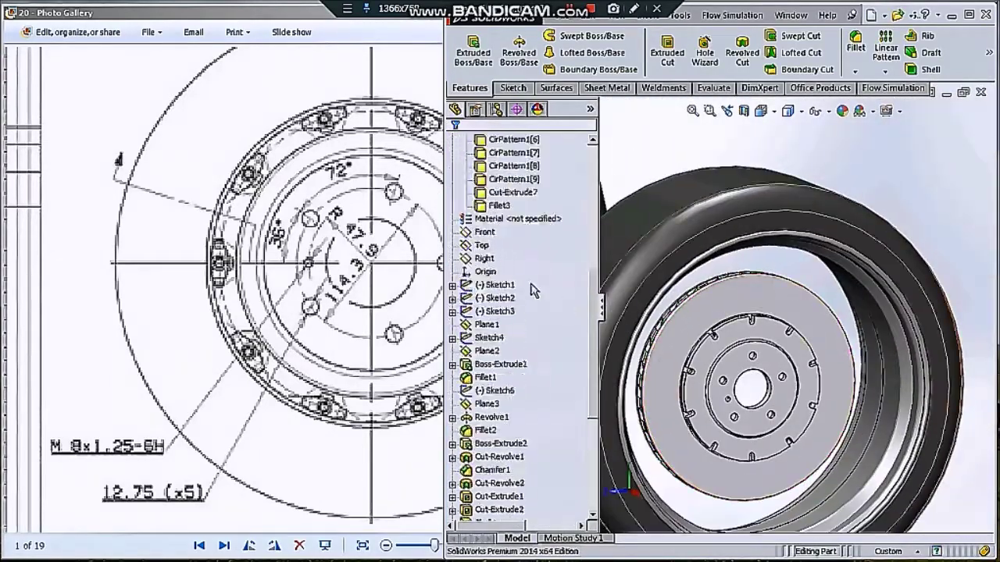
pyautogui.scroll(3, 531, 289)
pyautogui.click(499, 218)
pyautogui.scroll(-3, 766, 240)
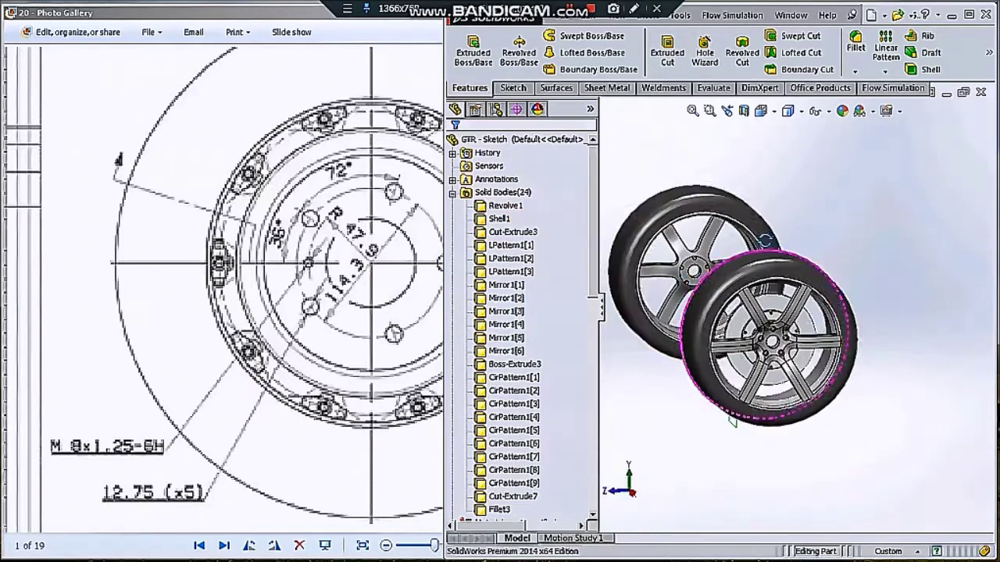
pyautogui.scroll(-3, 264, 261)
pyautogui.scroll(2, 281, 273)
pyautogui.scroll(2, 332, 129)
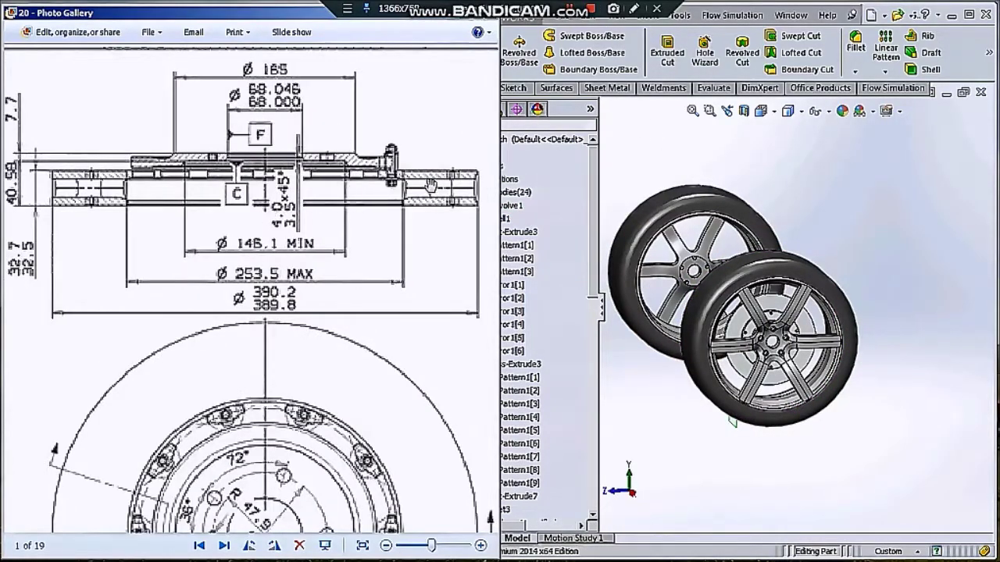
# Sketch a circle centred on the wheel hub face, viewed face-on
pyautogui.click(780, 351)
pyautogui.scroll(-3, 780, 344)
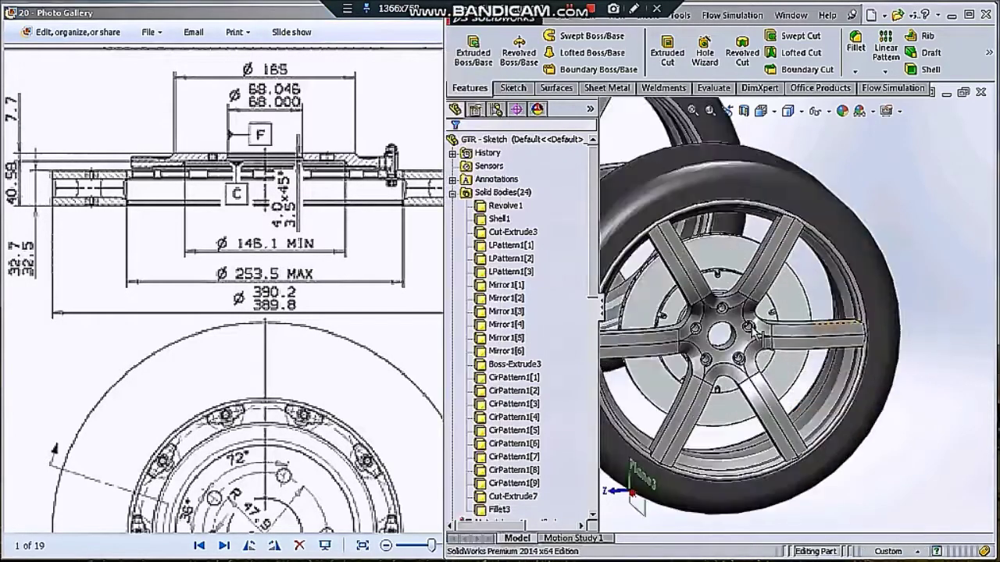
pyautogui.scroll(-3, 781, 328)
pyautogui.scroll(-3, 781, 313)
pyautogui.scroll(-2, 783, 297)
pyautogui.click(785, 285)
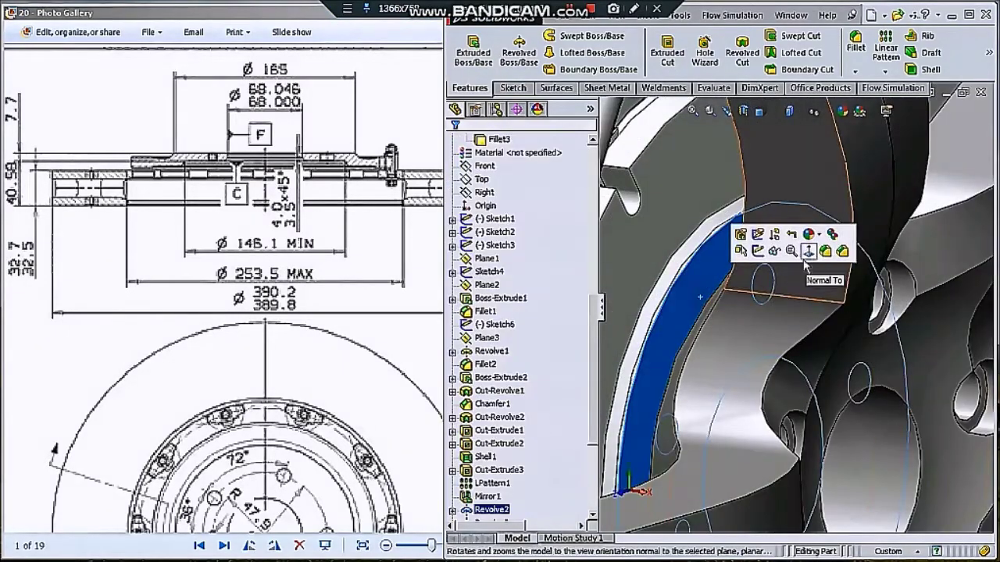
pyautogui.click(810, 251)
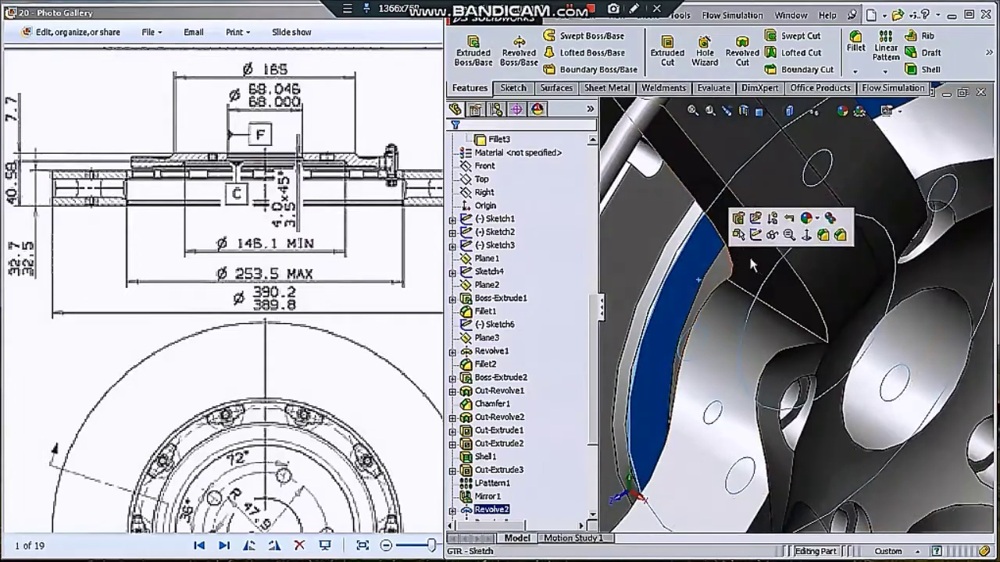
pyautogui.click(806, 234)
pyautogui.click(510, 87)
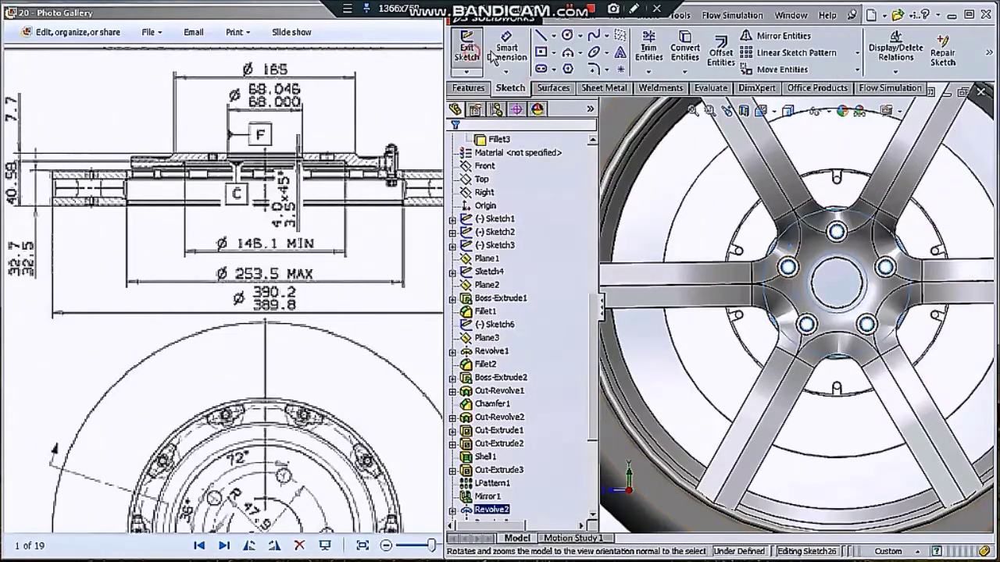
pyautogui.click(567, 36)
pyautogui.click(836, 277)
pyautogui.scroll(-3, 785, 319)
pyautogui.scroll(-3, 717, 366)
pyautogui.click(717, 366)
# Boss-extrude the circle Up To Surface on the chosen face, limited to Cut-Extrude3
pyautogui.click(469, 87)
pyautogui.click(473, 53)
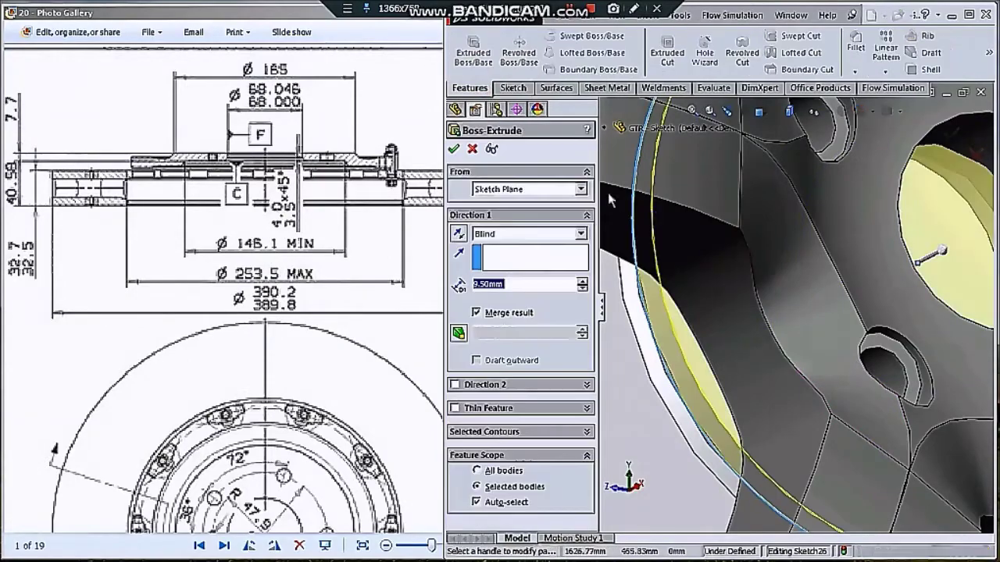
pyautogui.scroll(5, 688, 232)
pyautogui.scroll(5, 688, 232)
pyautogui.scroll(-3, 711, 328)
pyautogui.scroll(2, 711, 328)
pyautogui.scroll(-5, 752, 367)
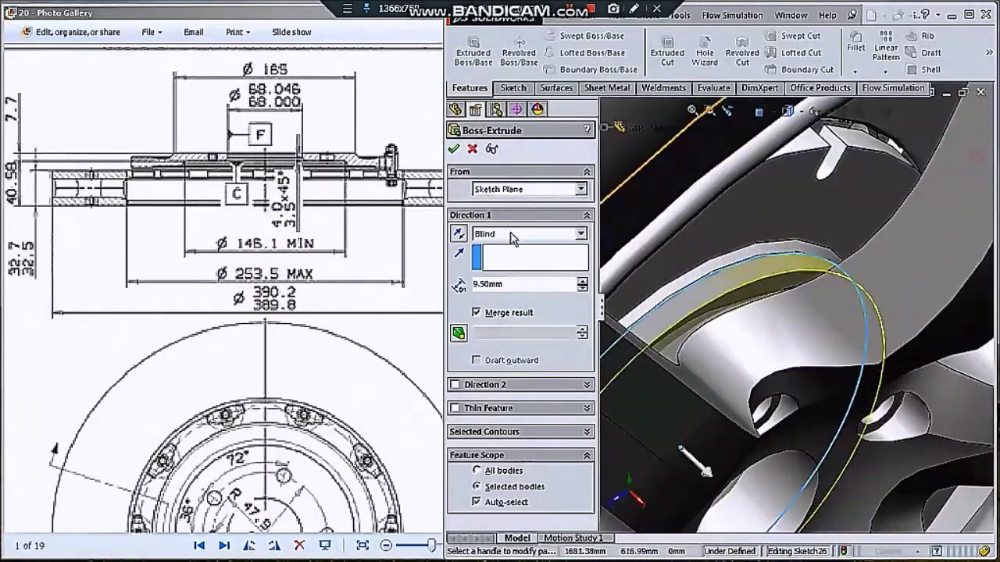
pyautogui.click(500, 286)
pyautogui.click(717, 330)
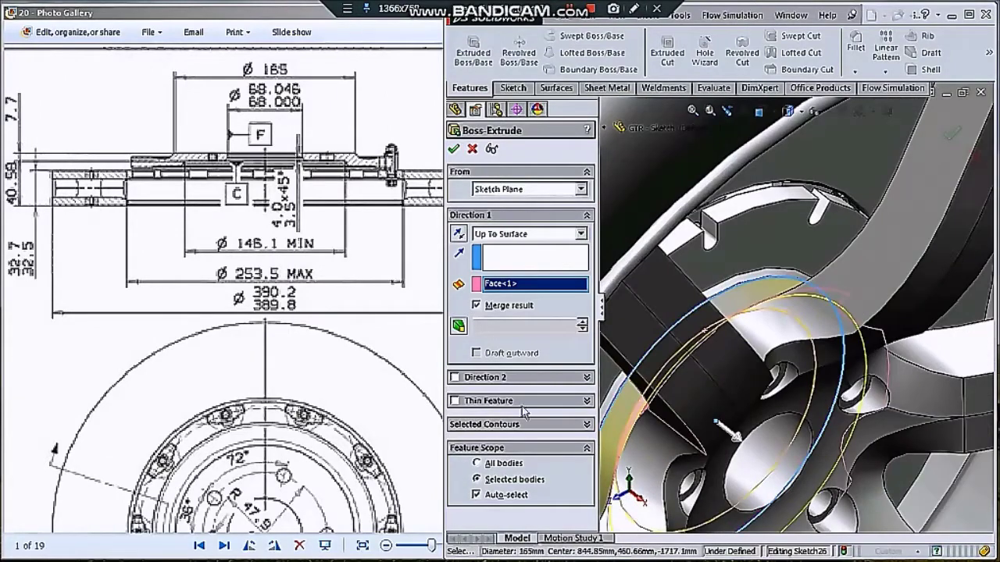
pyautogui.click(506, 502)
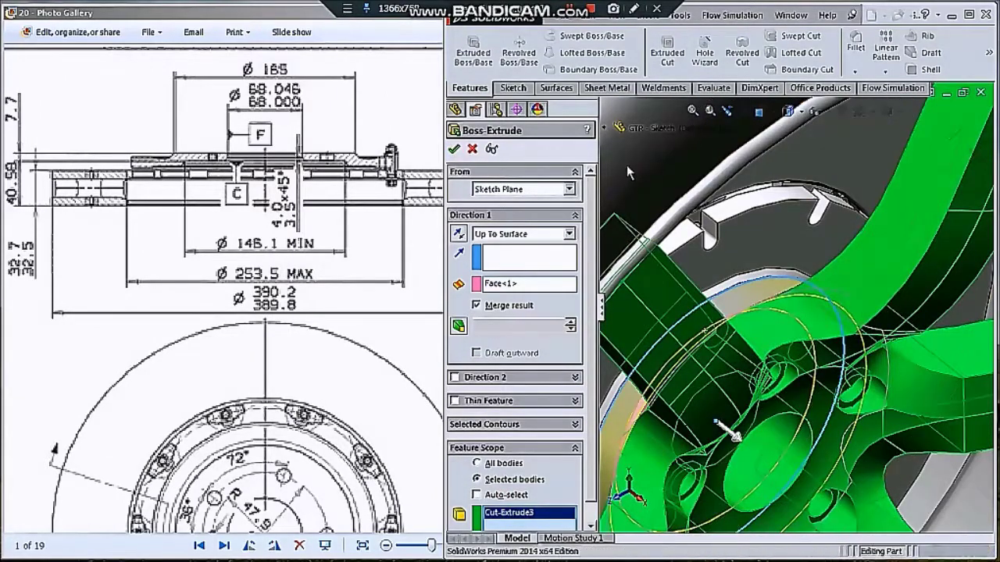
pyautogui.press('Return')
pyautogui.scroll(3, 781, 297)
pyautogui.scroll(3, 781, 297)
pyautogui.rightClick(826, 248)
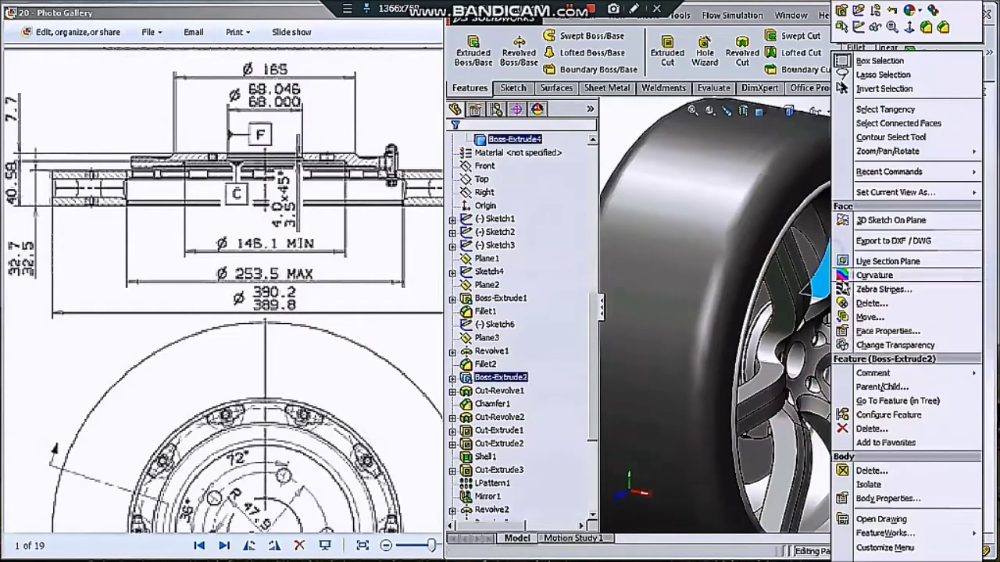
# Isolate the spoke body to inspect it, then restore the full wheel
pyautogui.click(869, 484)
pyautogui.scroll(-2, 859, 323)
pyautogui.scroll(-2, 883, 319)
pyautogui.moveTo(884, 319); pyautogui.dragTo(921, 328, button='middle')
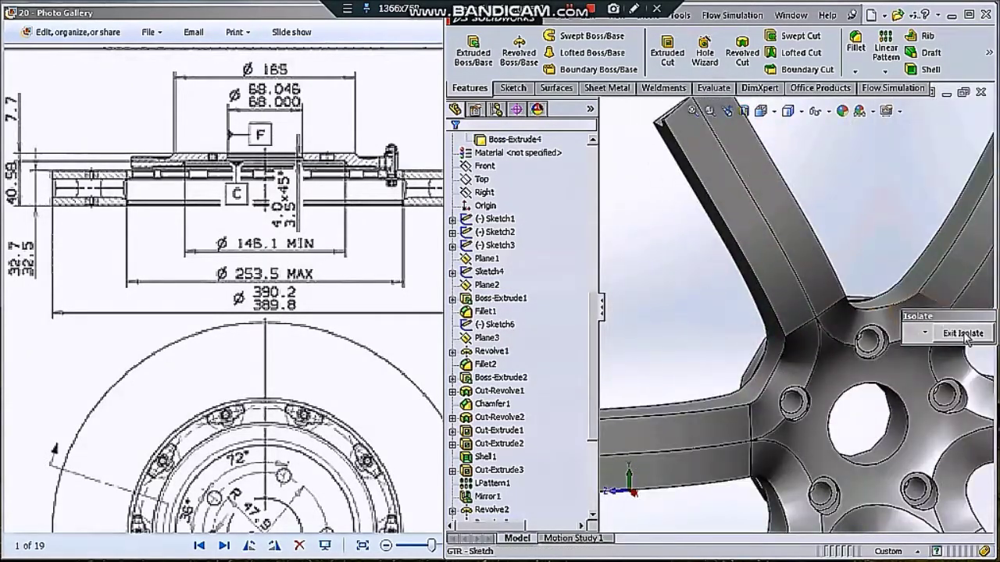
pyautogui.click(962, 332)
pyautogui.scroll(3, 870, 254)
pyautogui.scroll(-3, 870, 255)
# Change the blue rim feature Fillet3 to a grey colour
pyautogui.click(867, 250)
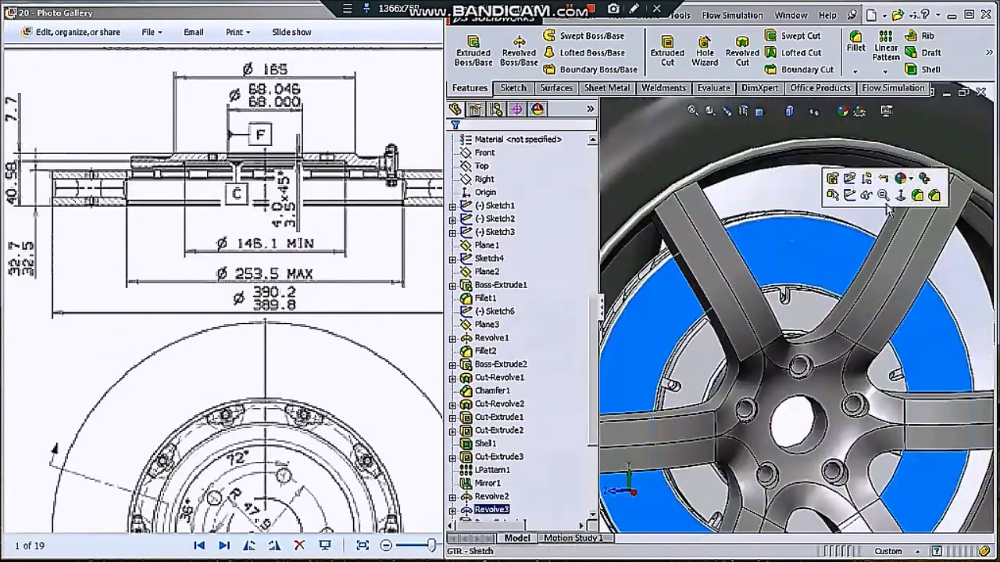
pyautogui.click(906, 178)
pyautogui.click(828, 236)
pyautogui.click(492, 457)
pyautogui.click(573, 457)
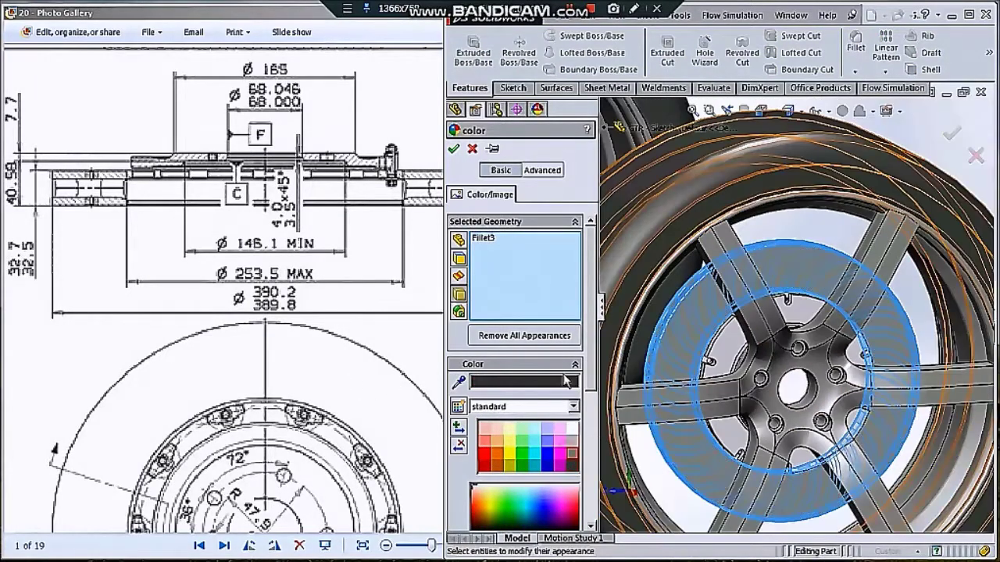
pyautogui.press('Return')
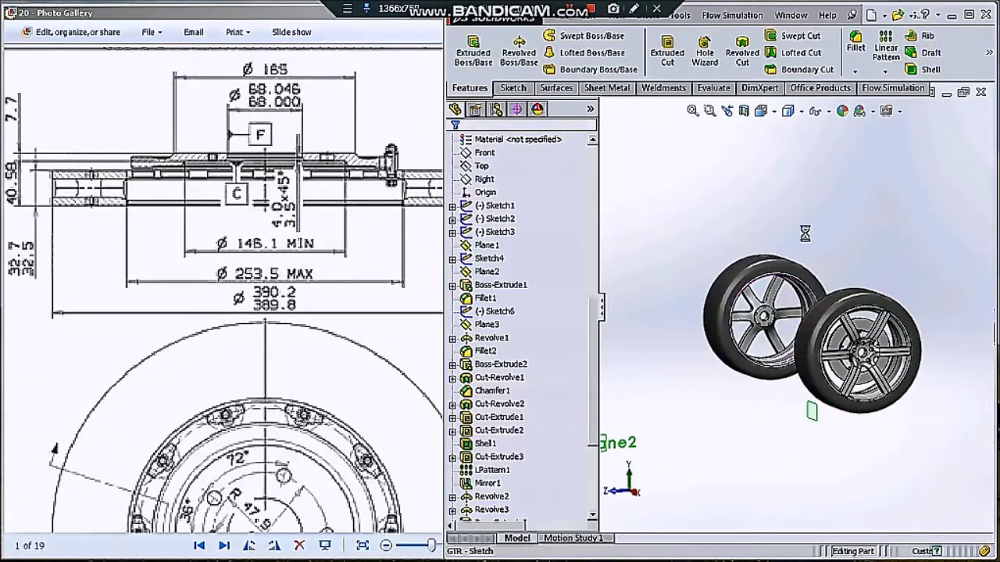
# Recolour the brake-disc feature Cut-Extrude7 grey and maximize the SolidWorks window
pyautogui.scroll(-4, 873, 332)
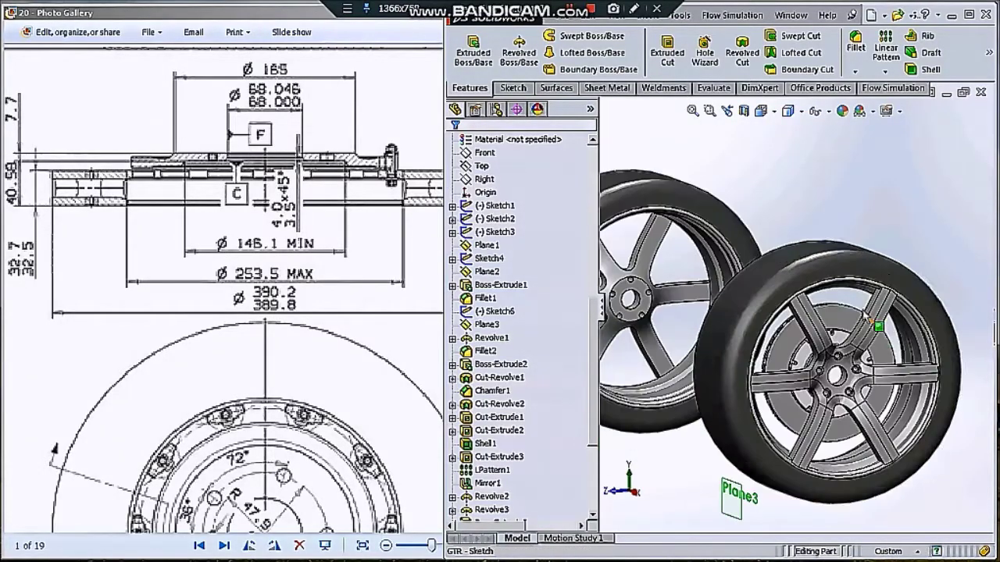
pyautogui.scroll(-5, 863, 355)
pyautogui.click(859, 269)
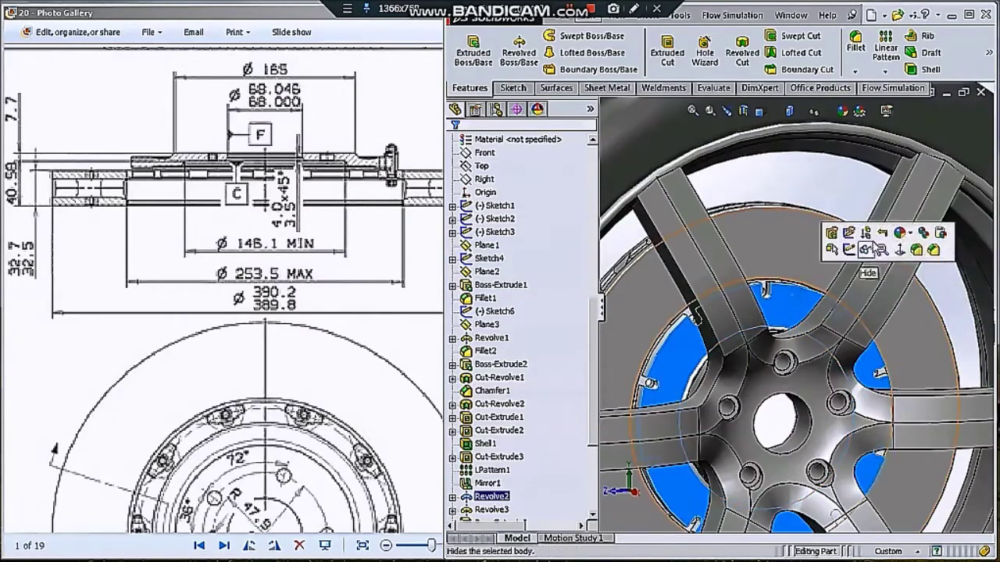
pyautogui.click(828, 290)
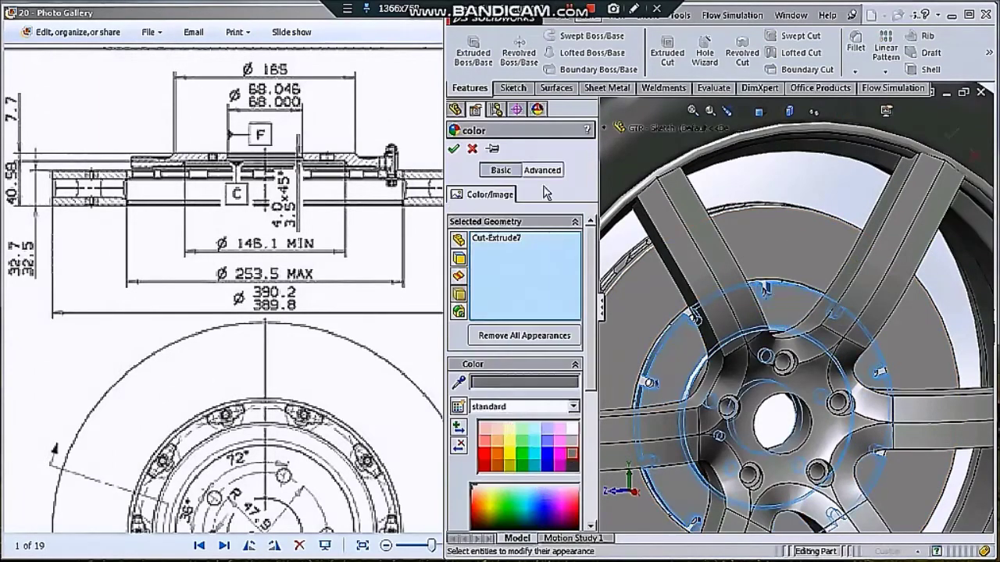
pyautogui.press('Escape')
pyautogui.scroll(8, 909, 177)
pyautogui.scroll(2, 908, 178)
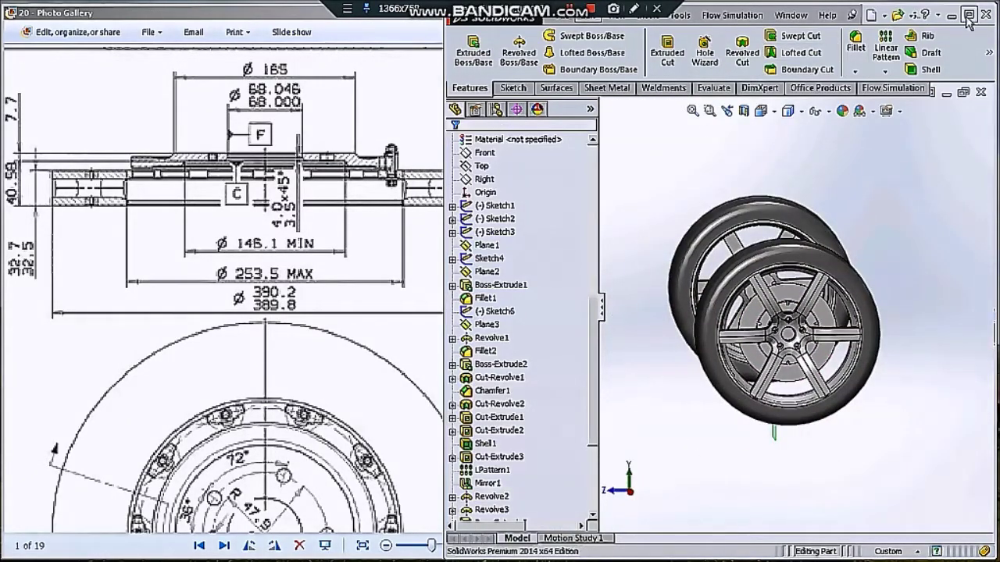
pyautogui.click(968, 16)
pyautogui.scroll(3, 687, 125)
# Combine (Add) the CirPattern and Boss-Extrude3 vane bodies into Combine1
pyautogui.scroll(-6, 688, 125)
pyautogui.scroll(-3, 687, 124)
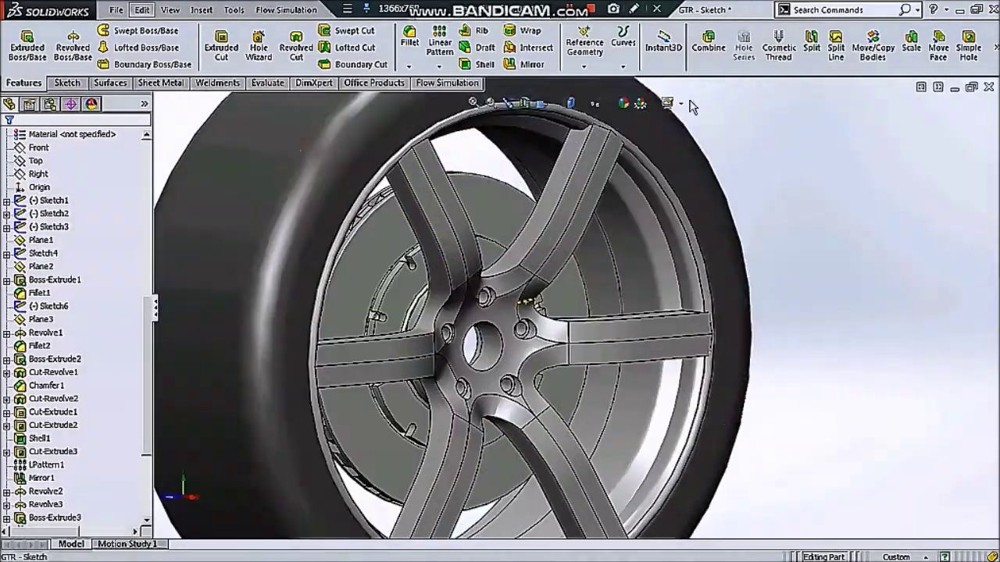
pyautogui.scroll(3, 720, 203)
pyautogui.scroll(2, 667, 165)
pyautogui.moveTo(667, 165)
pyautogui.mouseDown(button='middle')
pyautogui.moveTo(739, 293)
pyautogui.moveTo(755, 266)
pyautogui.mouseUp(button='middle')
pyautogui.scroll(-5, 755, 265)
pyautogui.scroll(-3, 749, 199)
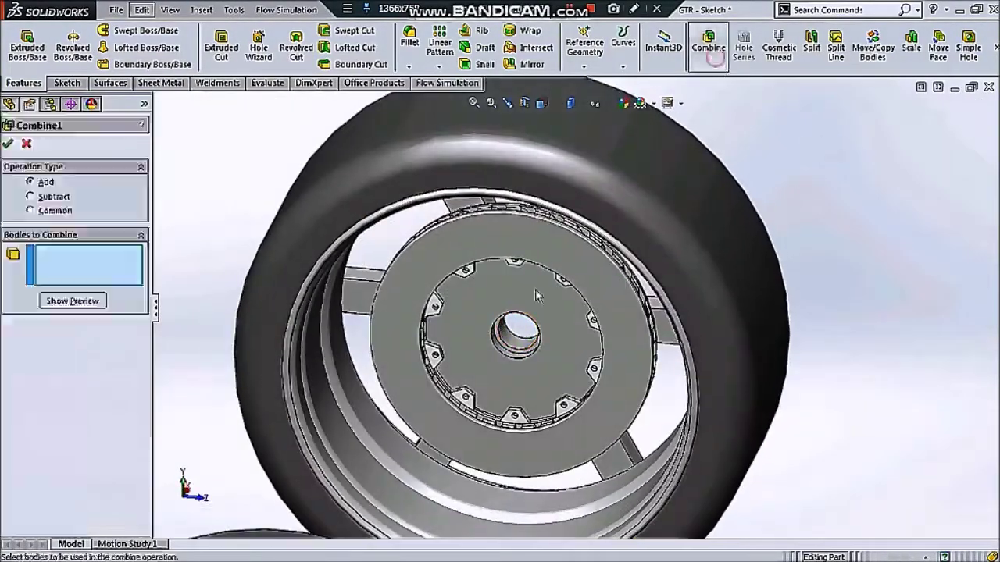
pyautogui.scroll(-3, 479, 351)
pyautogui.click(536, 297)
pyautogui.click(625, 437)
pyautogui.click(781, 485)
pyautogui.click(810, 342)
pyautogui.scroll(2, 810, 341)
pyautogui.click(859, 273)
pyautogui.click(789, 157)
pyautogui.click(717, 137)
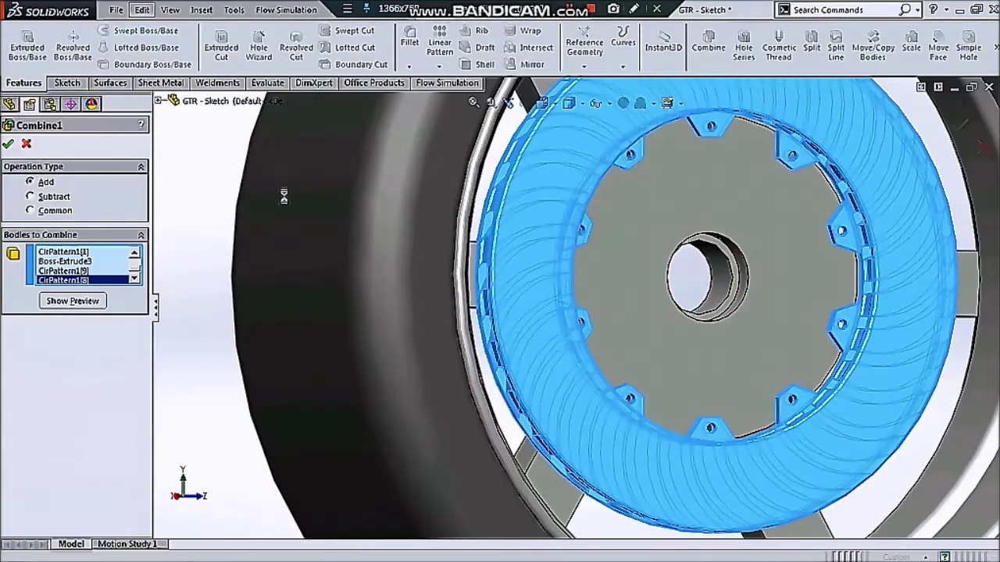
# Change Cut-Extrude6 and Cut-Extrude7 to cut Through All
pyautogui.scroll(2, 346, 167)
pyautogui.scroll(3, 810, 306)
pyautogui.scroll(-2, 525, 296)
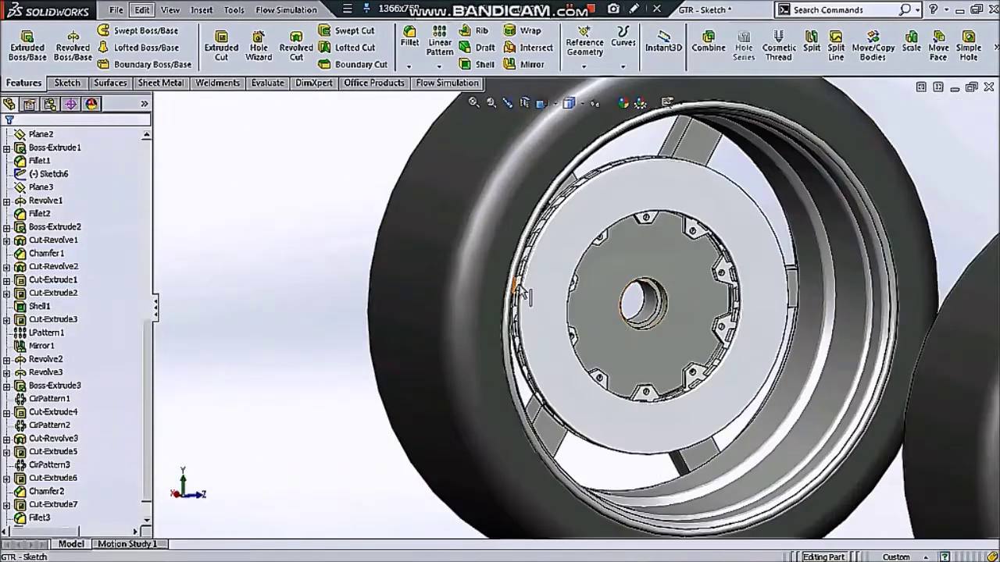
pyautogui.click(525, 295)
pyautogui.click(32, 481)
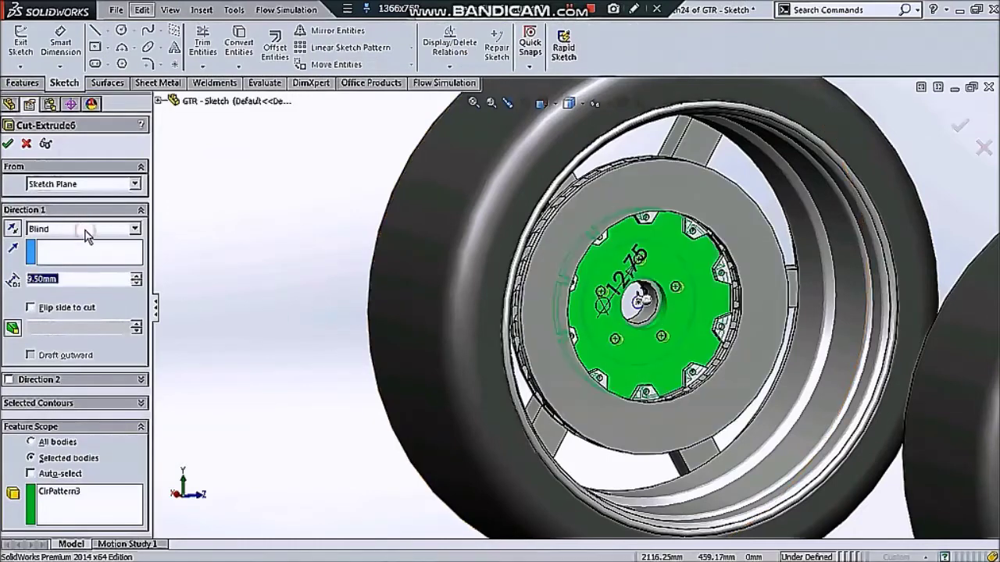
pyautogui.click(74, 252)
pyautogui.press('Return')
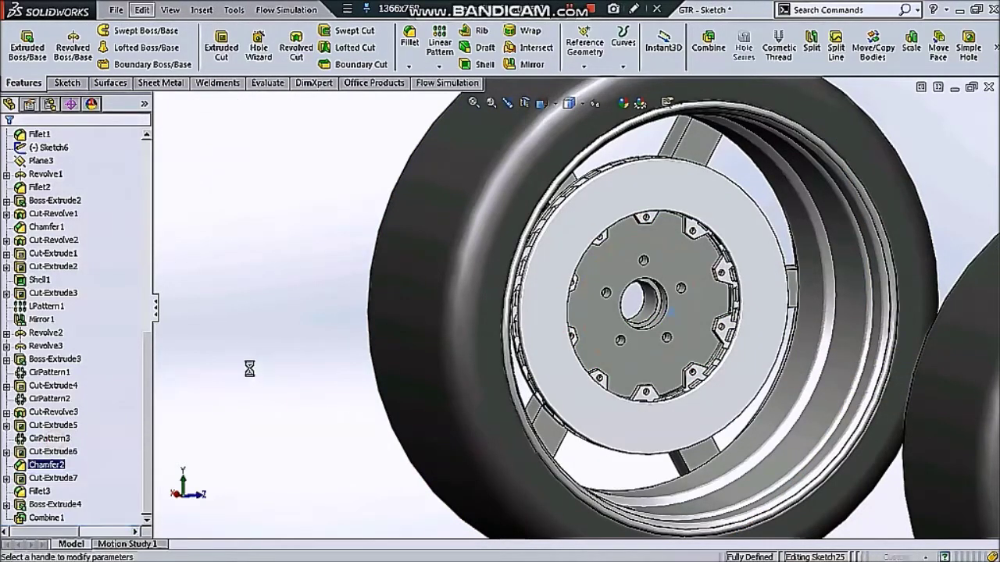
pyautogui.click(135, 229)
pyautogui.click(74, 252)
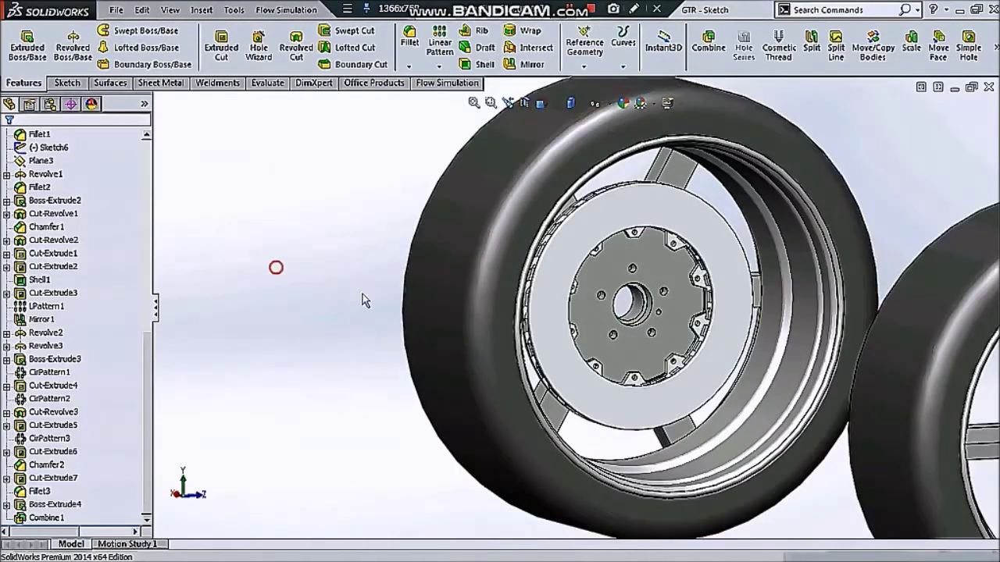
pyautogui.moveTo(275, 265)
pyautogui.mouseDown(button='middle')
pyautogui.moveTo(678, 336)
pyautogui.moveTo(655, 139)
pyautogui.mouseUp(button='middle')
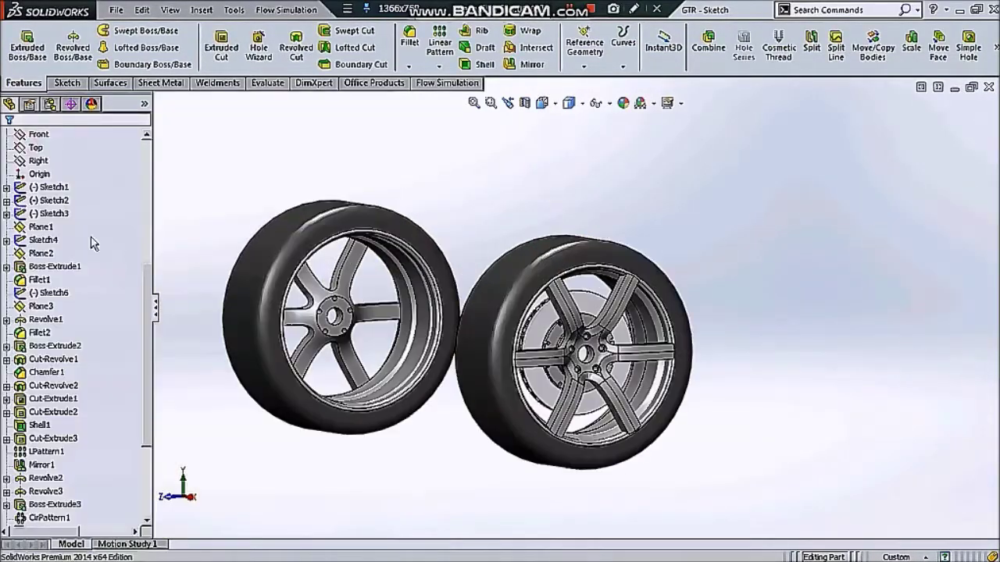
# Section both wheels along Plane3 with red section caps shown
pyautogui.click(524, 102)
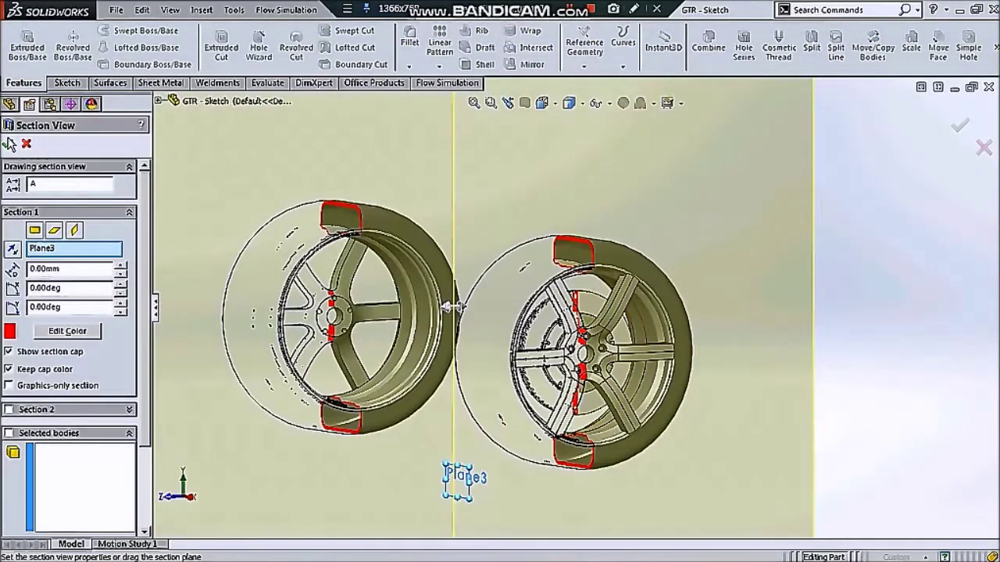
pyautogui.click(9, 143)
pyautogui.scroll(-5, 608, 380)
pyautogui.moveTo(608, 380); pyautogui.dragTo(603, 279, button='middle')
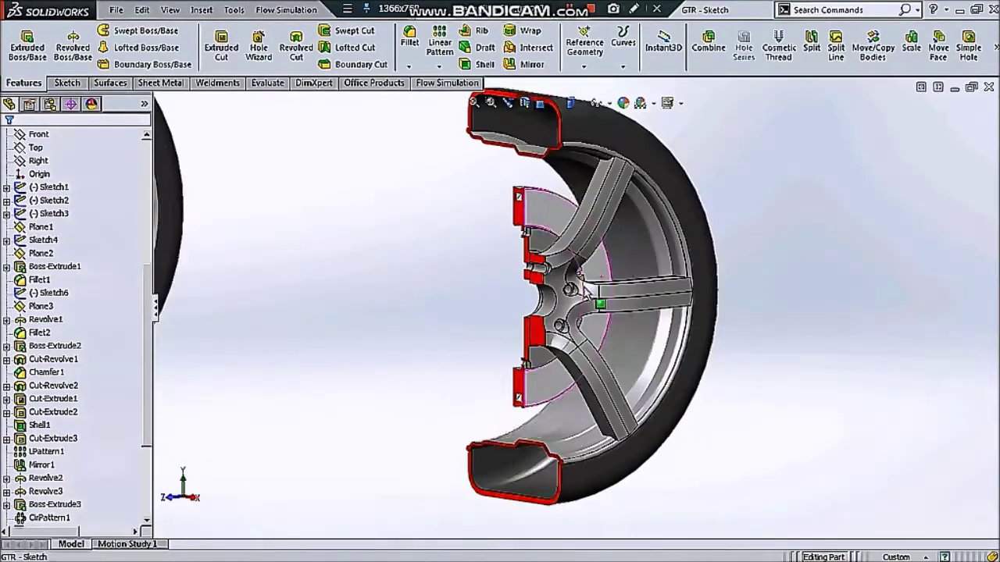